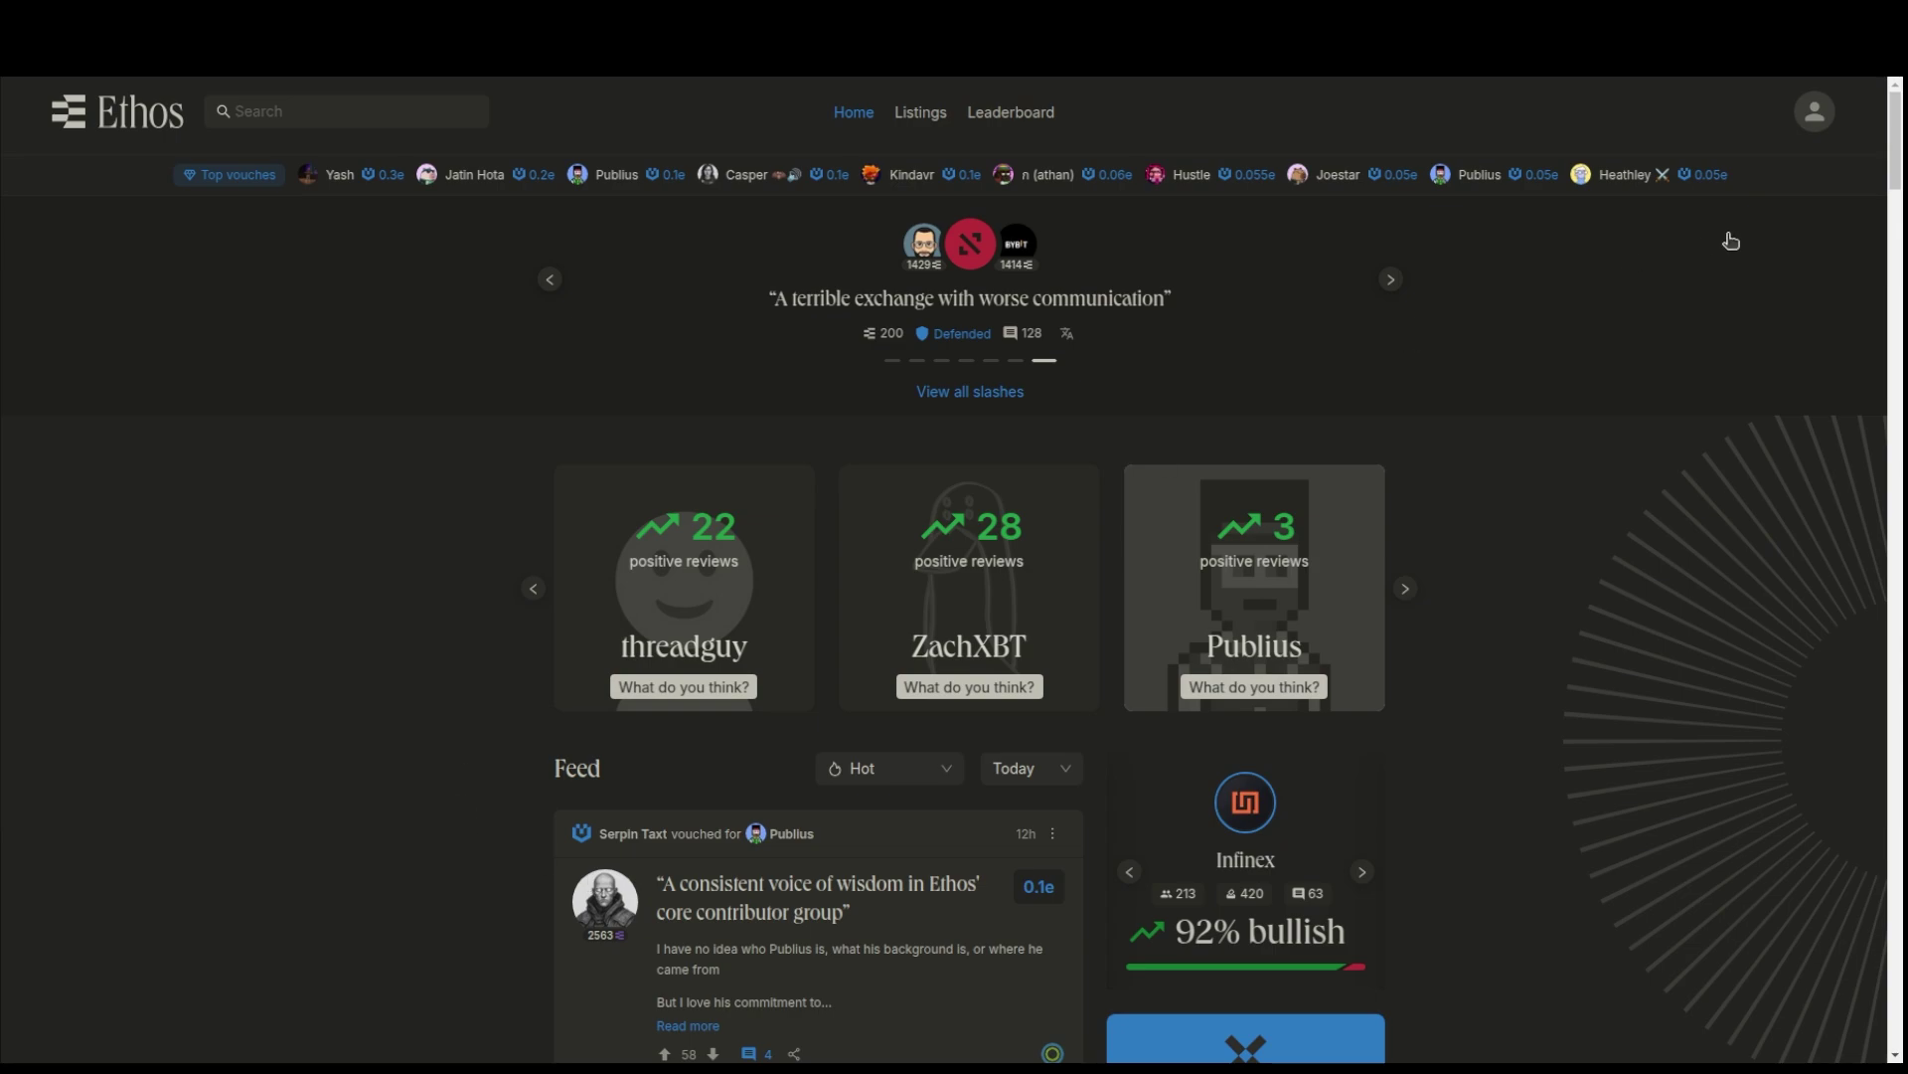
# - Open and close the Ethos site menu, then view OpenSea's Ethos Validators collection and its floor price
pyautogui.click(1811, 130)
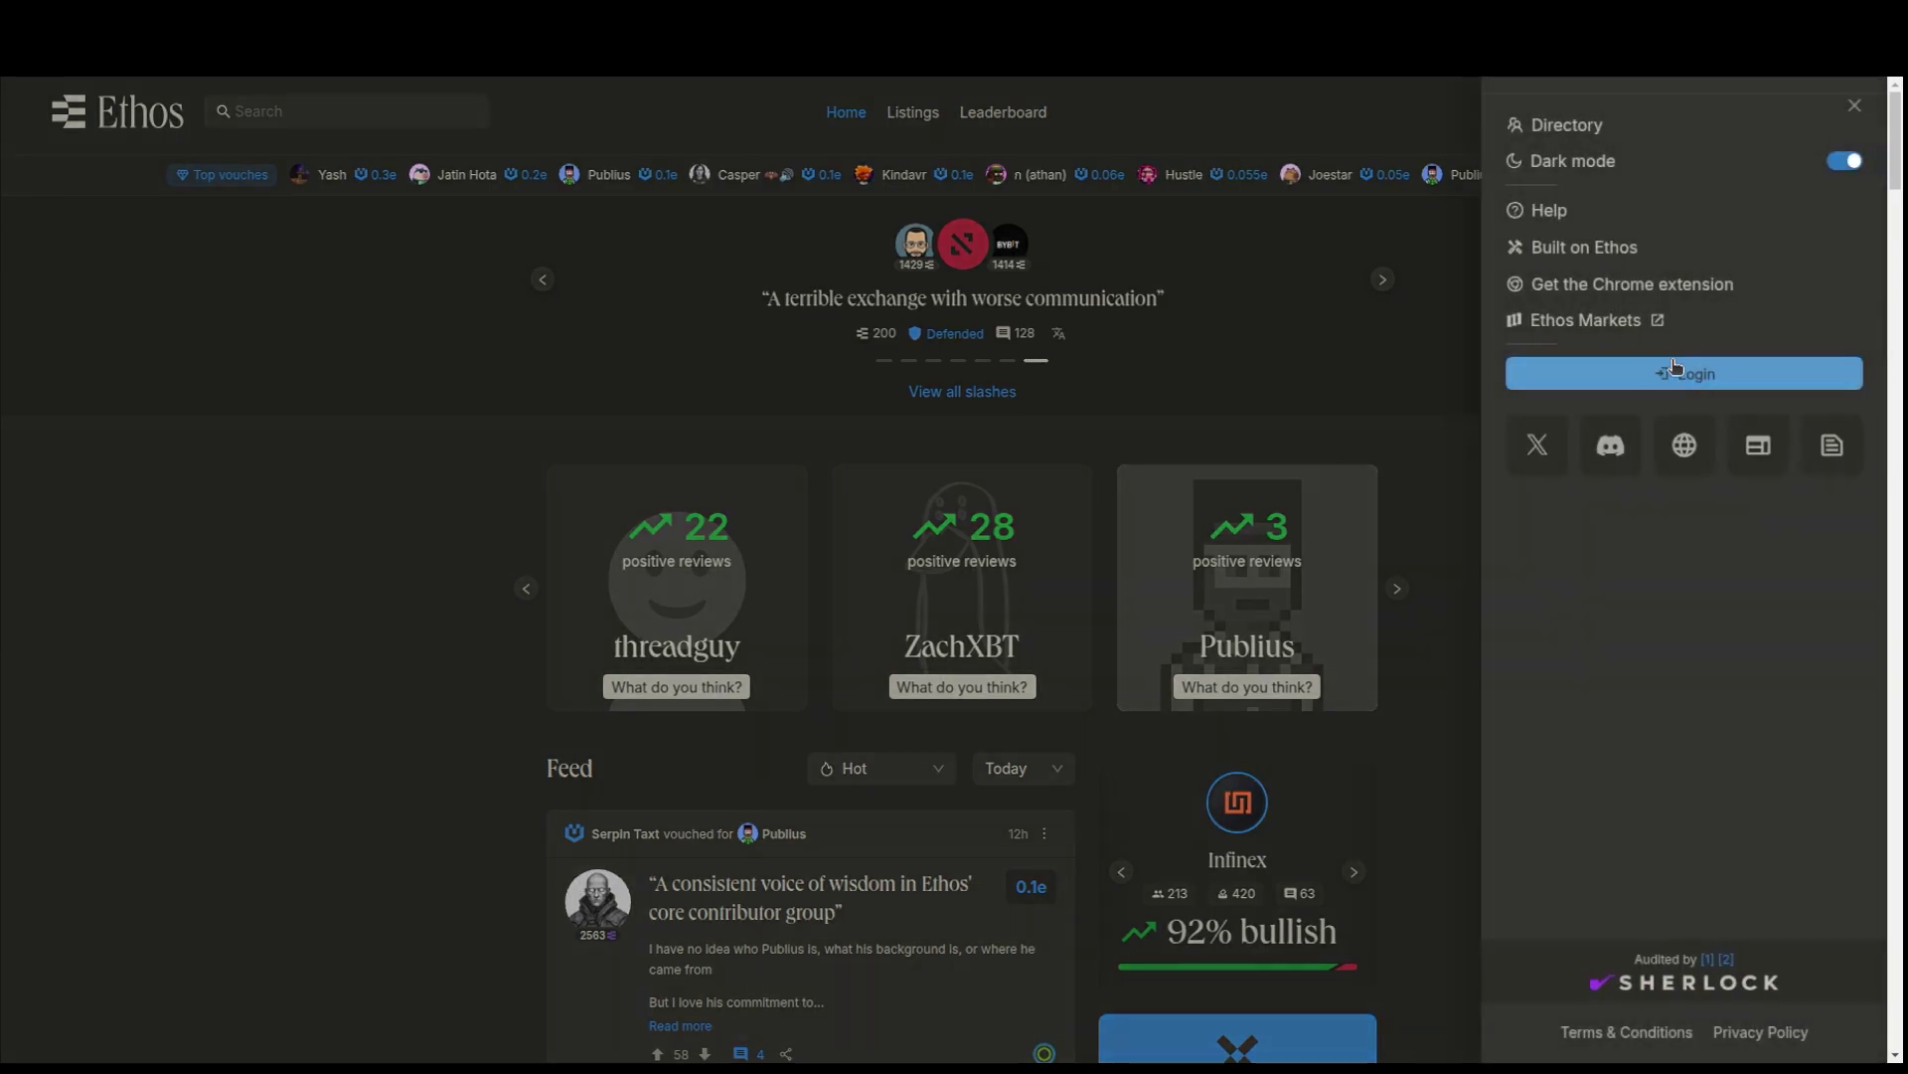
pyautogui.click(1855, 105)
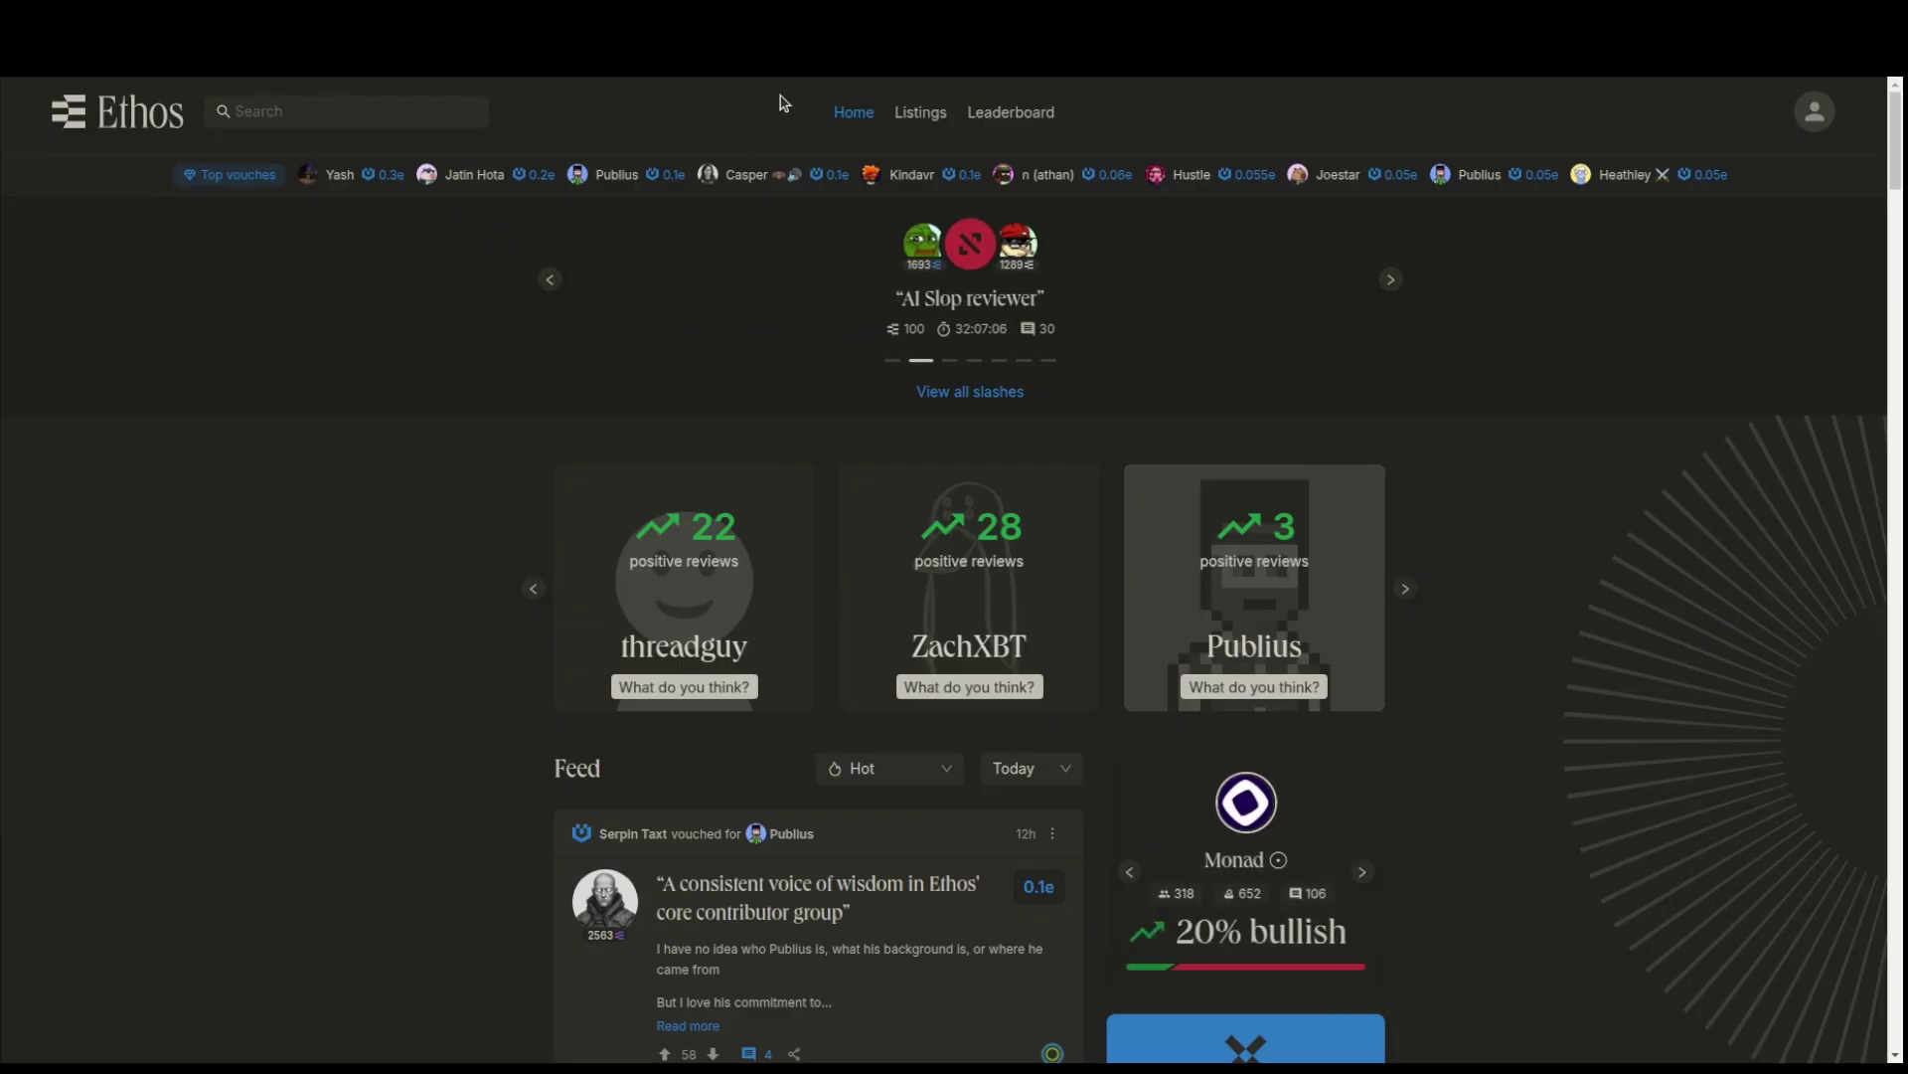
pyautogui.click(927, 12)
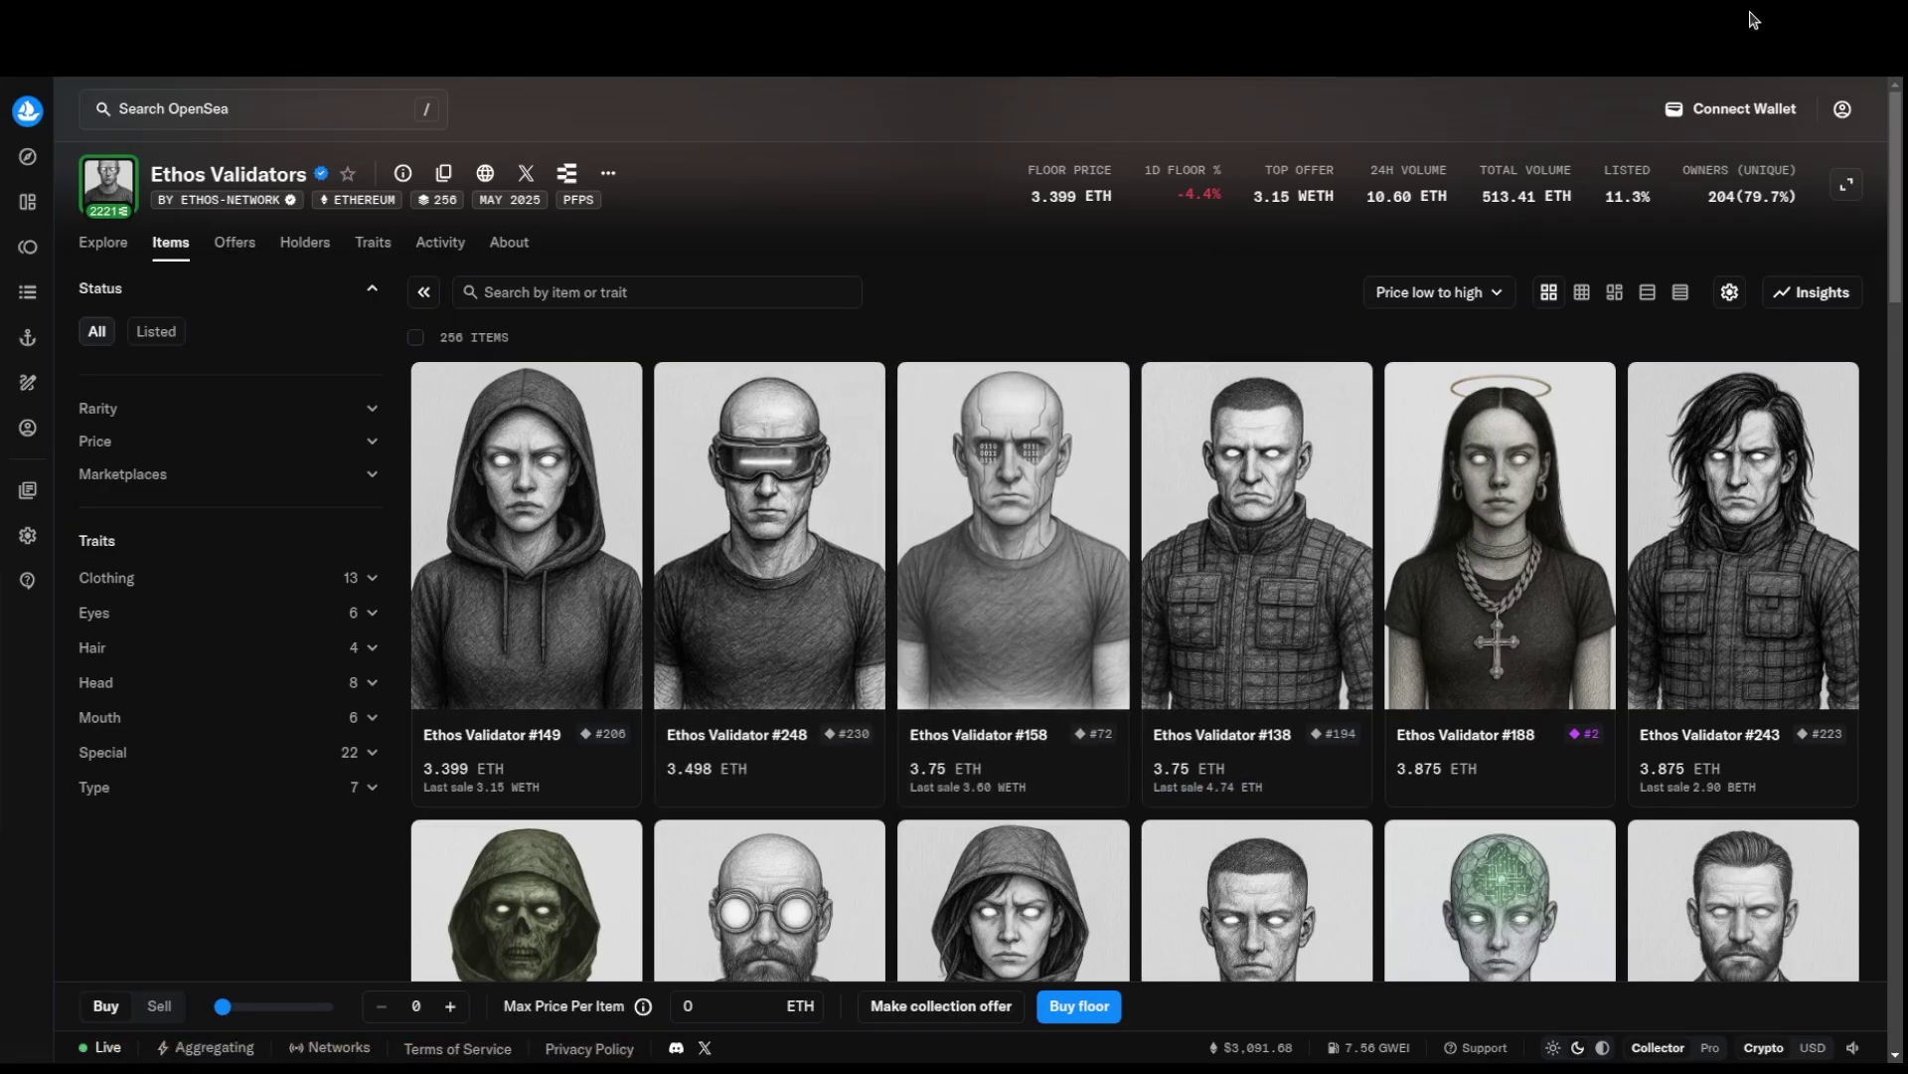
pyautogui.moveTo(818, 15)
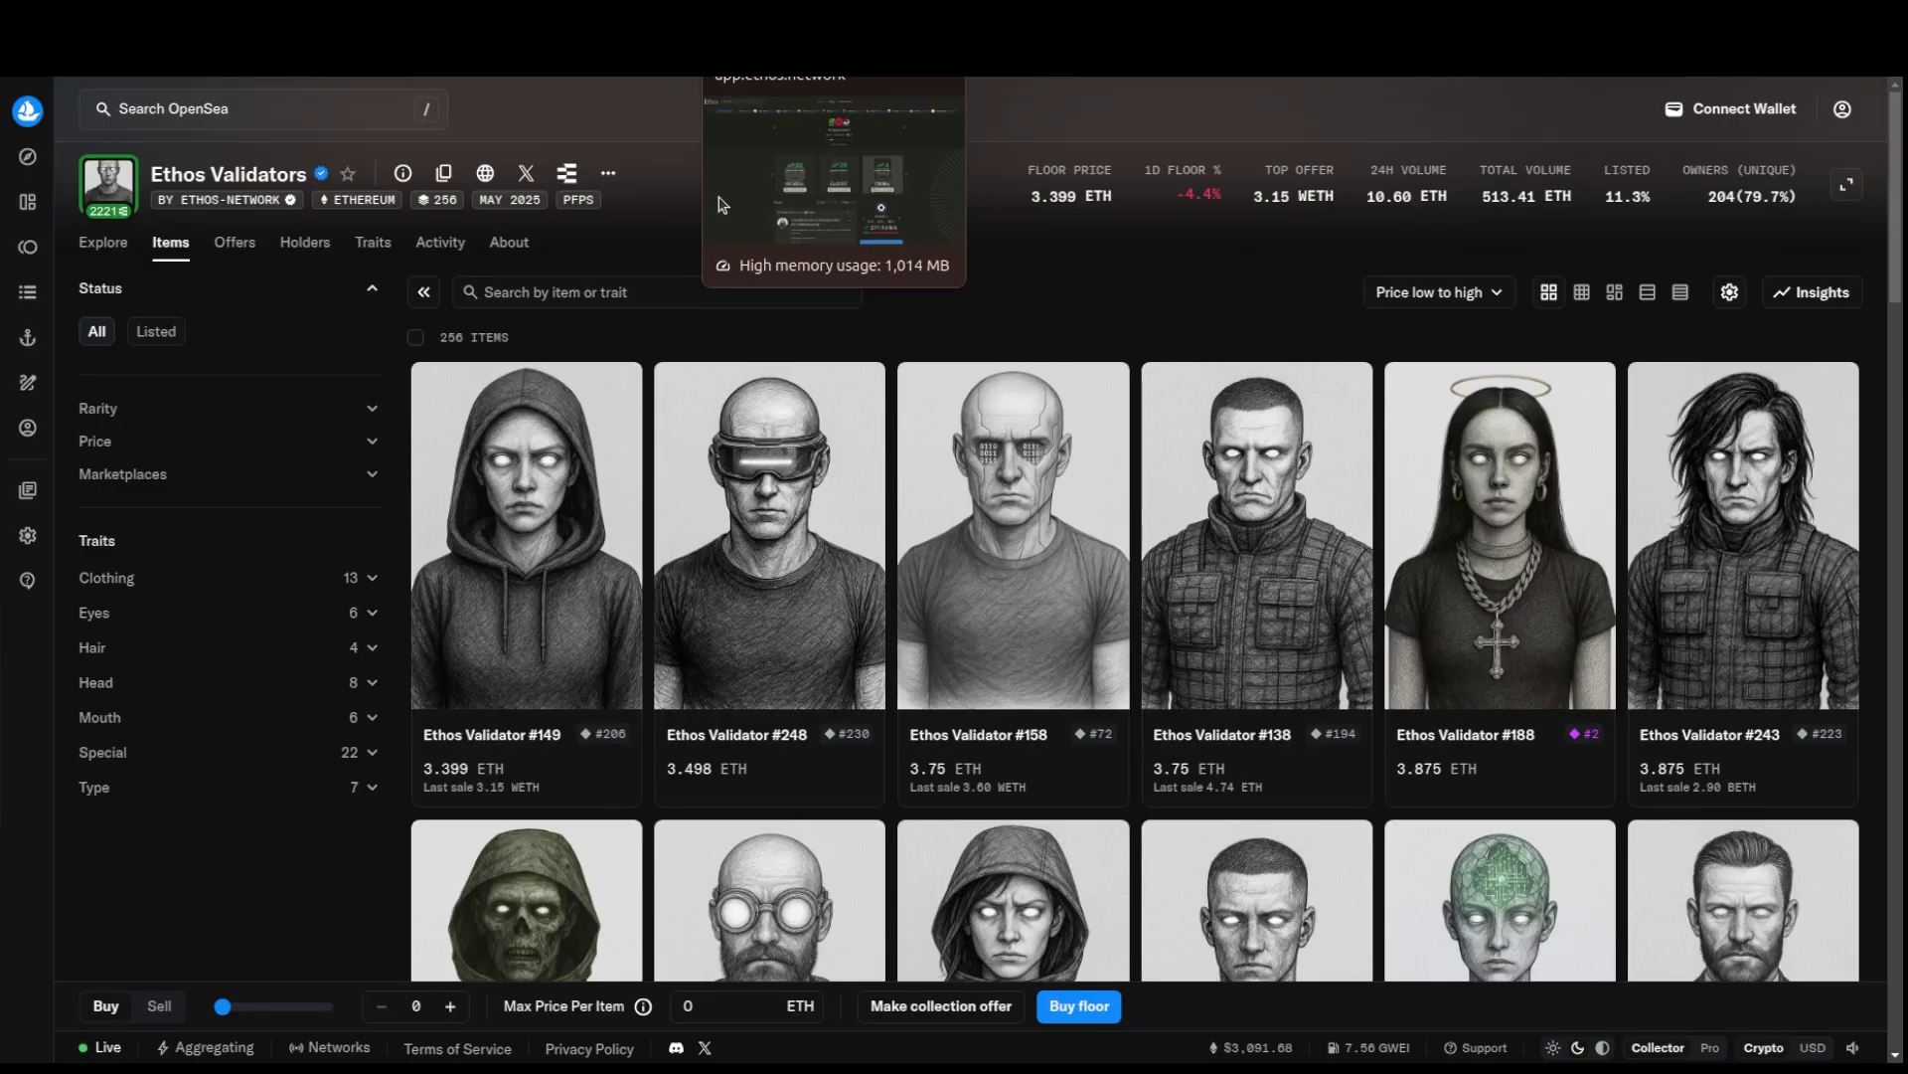
# - Return to the Ethos home page and open the Log in or sign up wallet list from the site menu
pyautogui.click(778, 10)
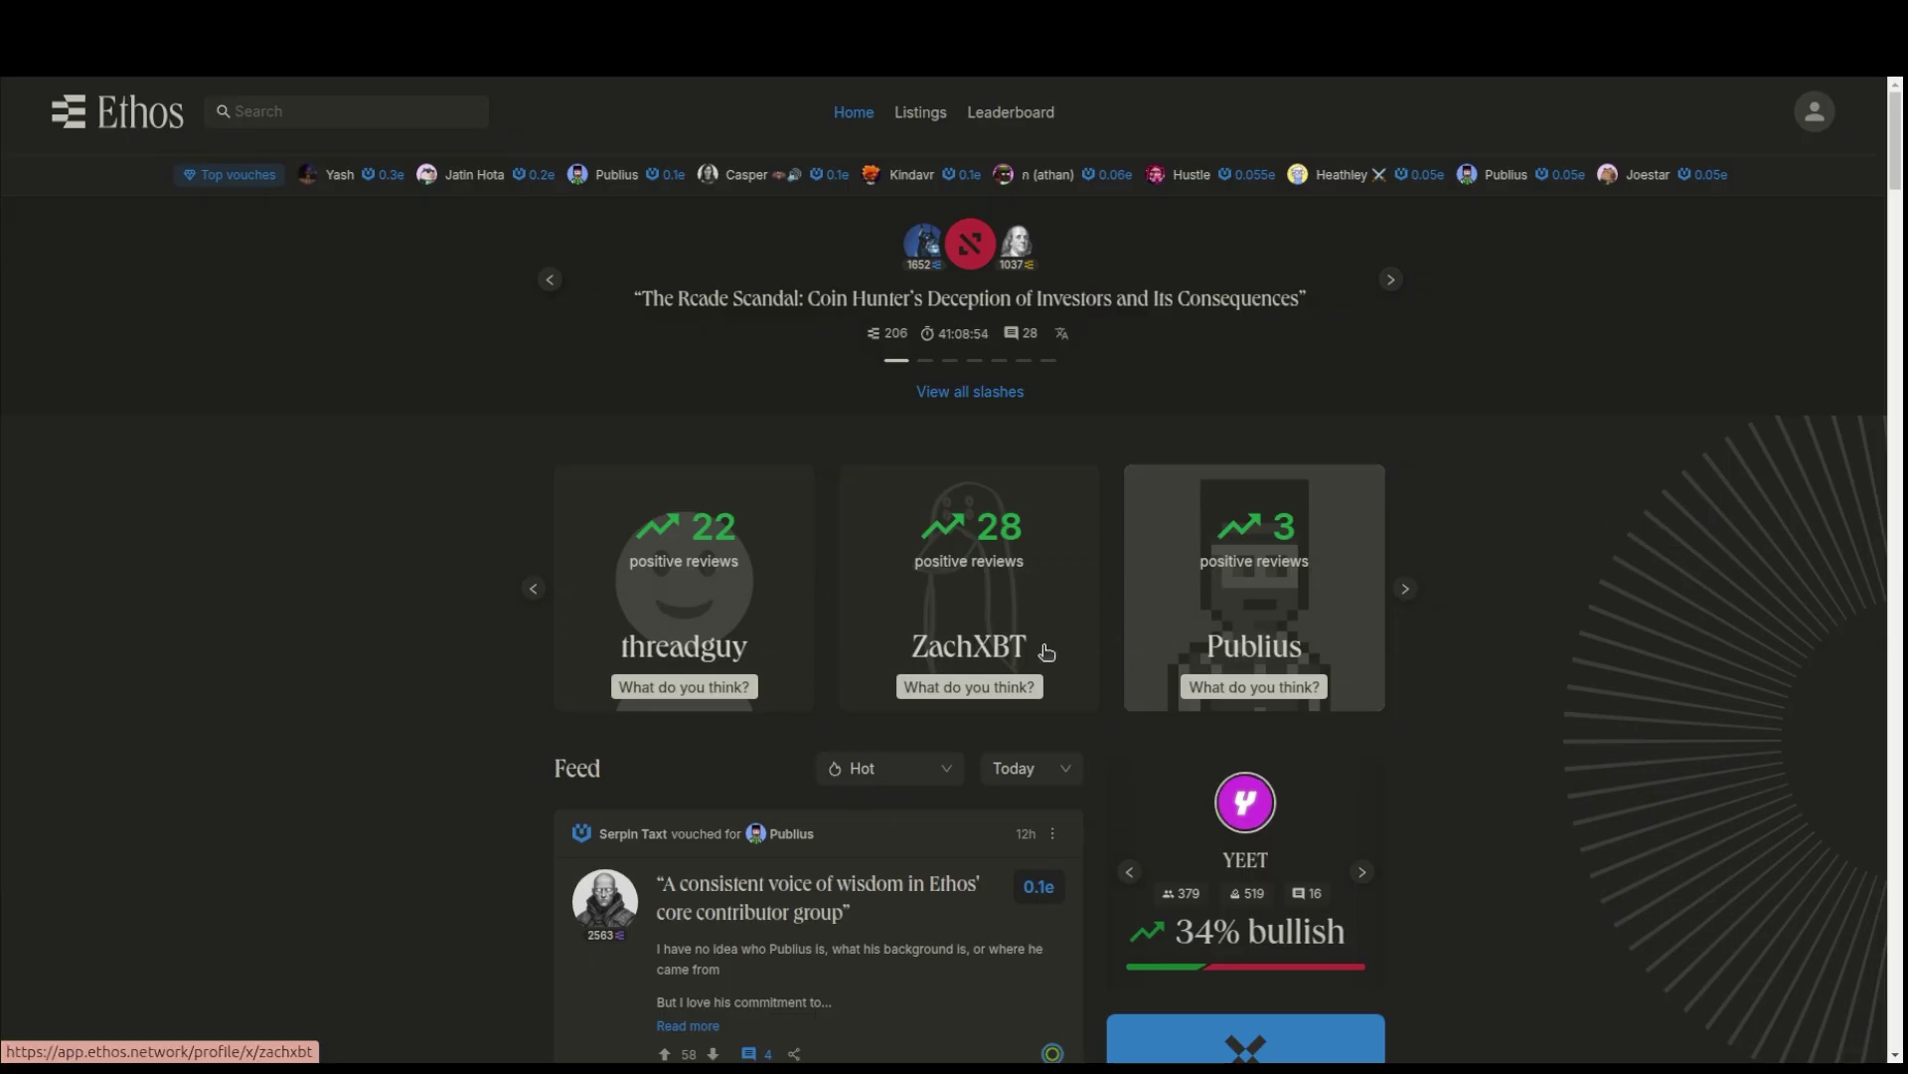
pyautogui.scroll(-10, 1047, 651)
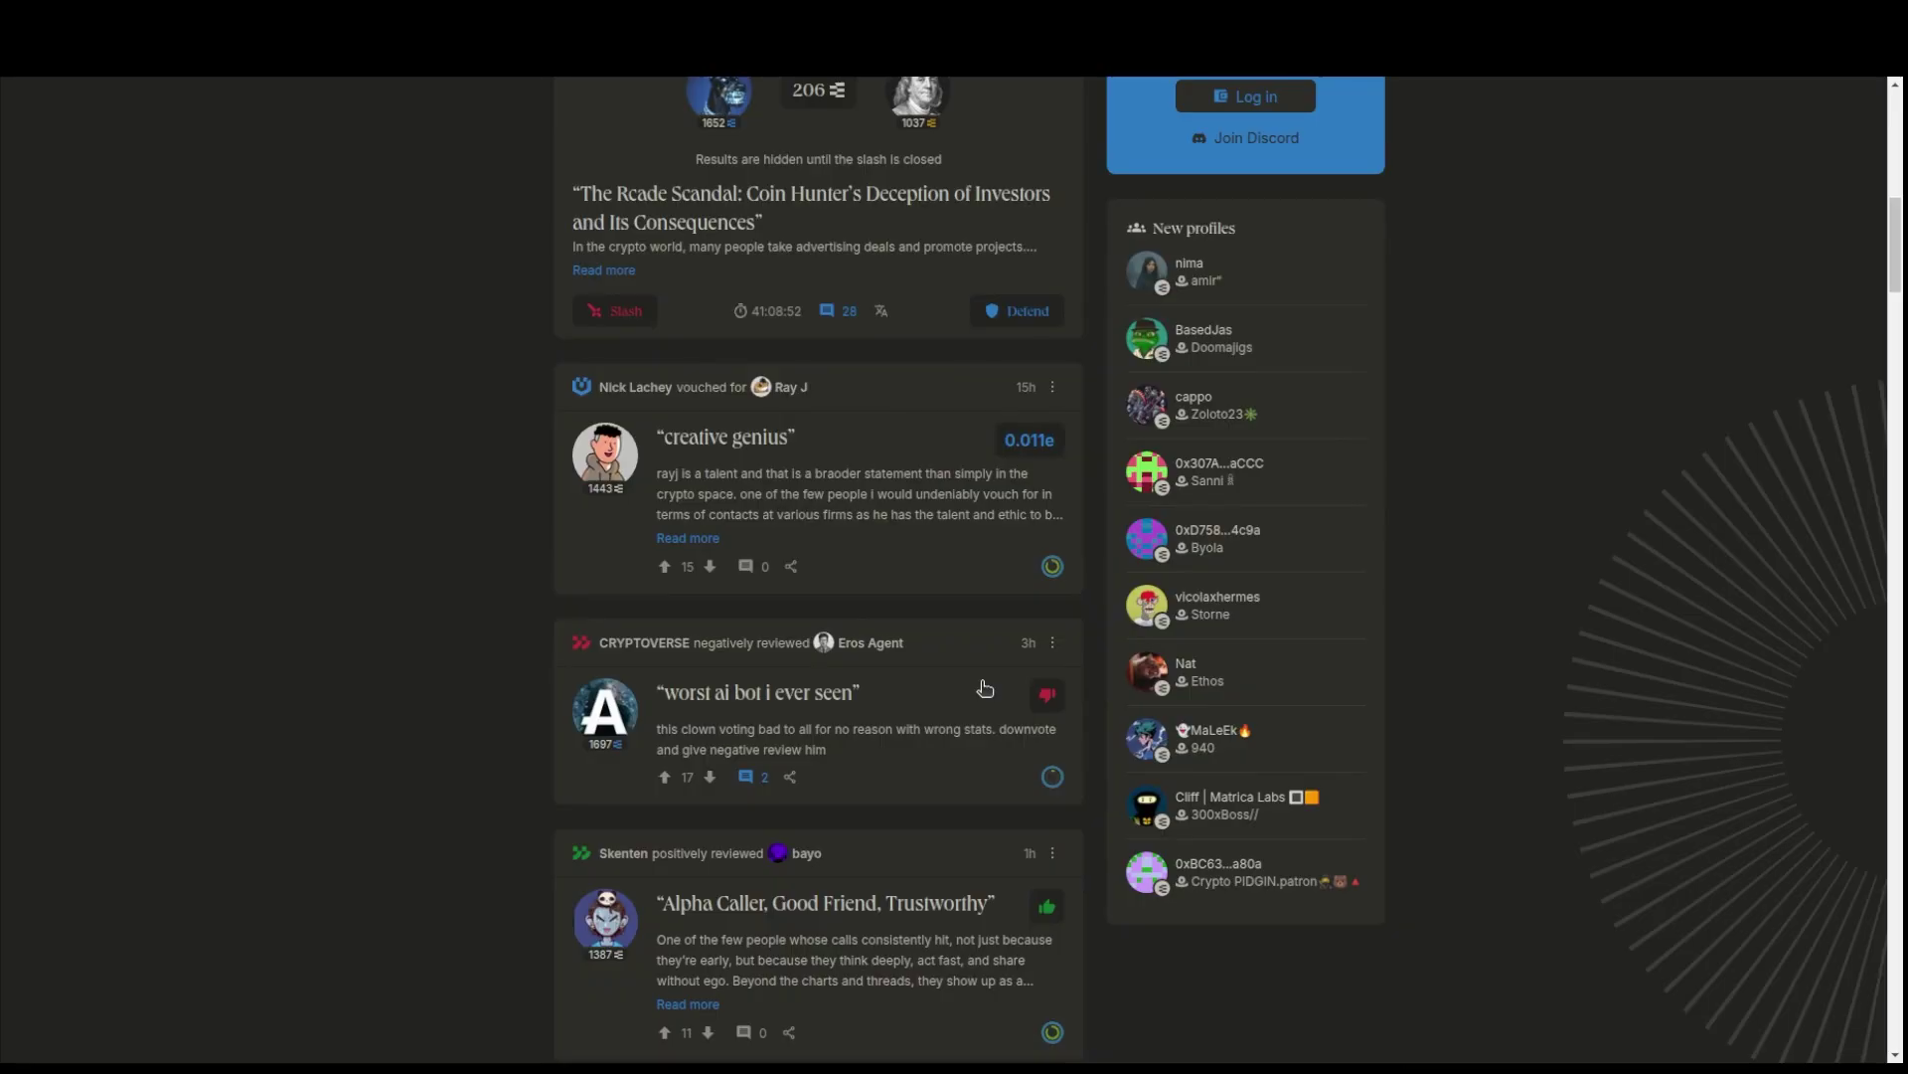
pyautogui.scroll(10, 984, 688)
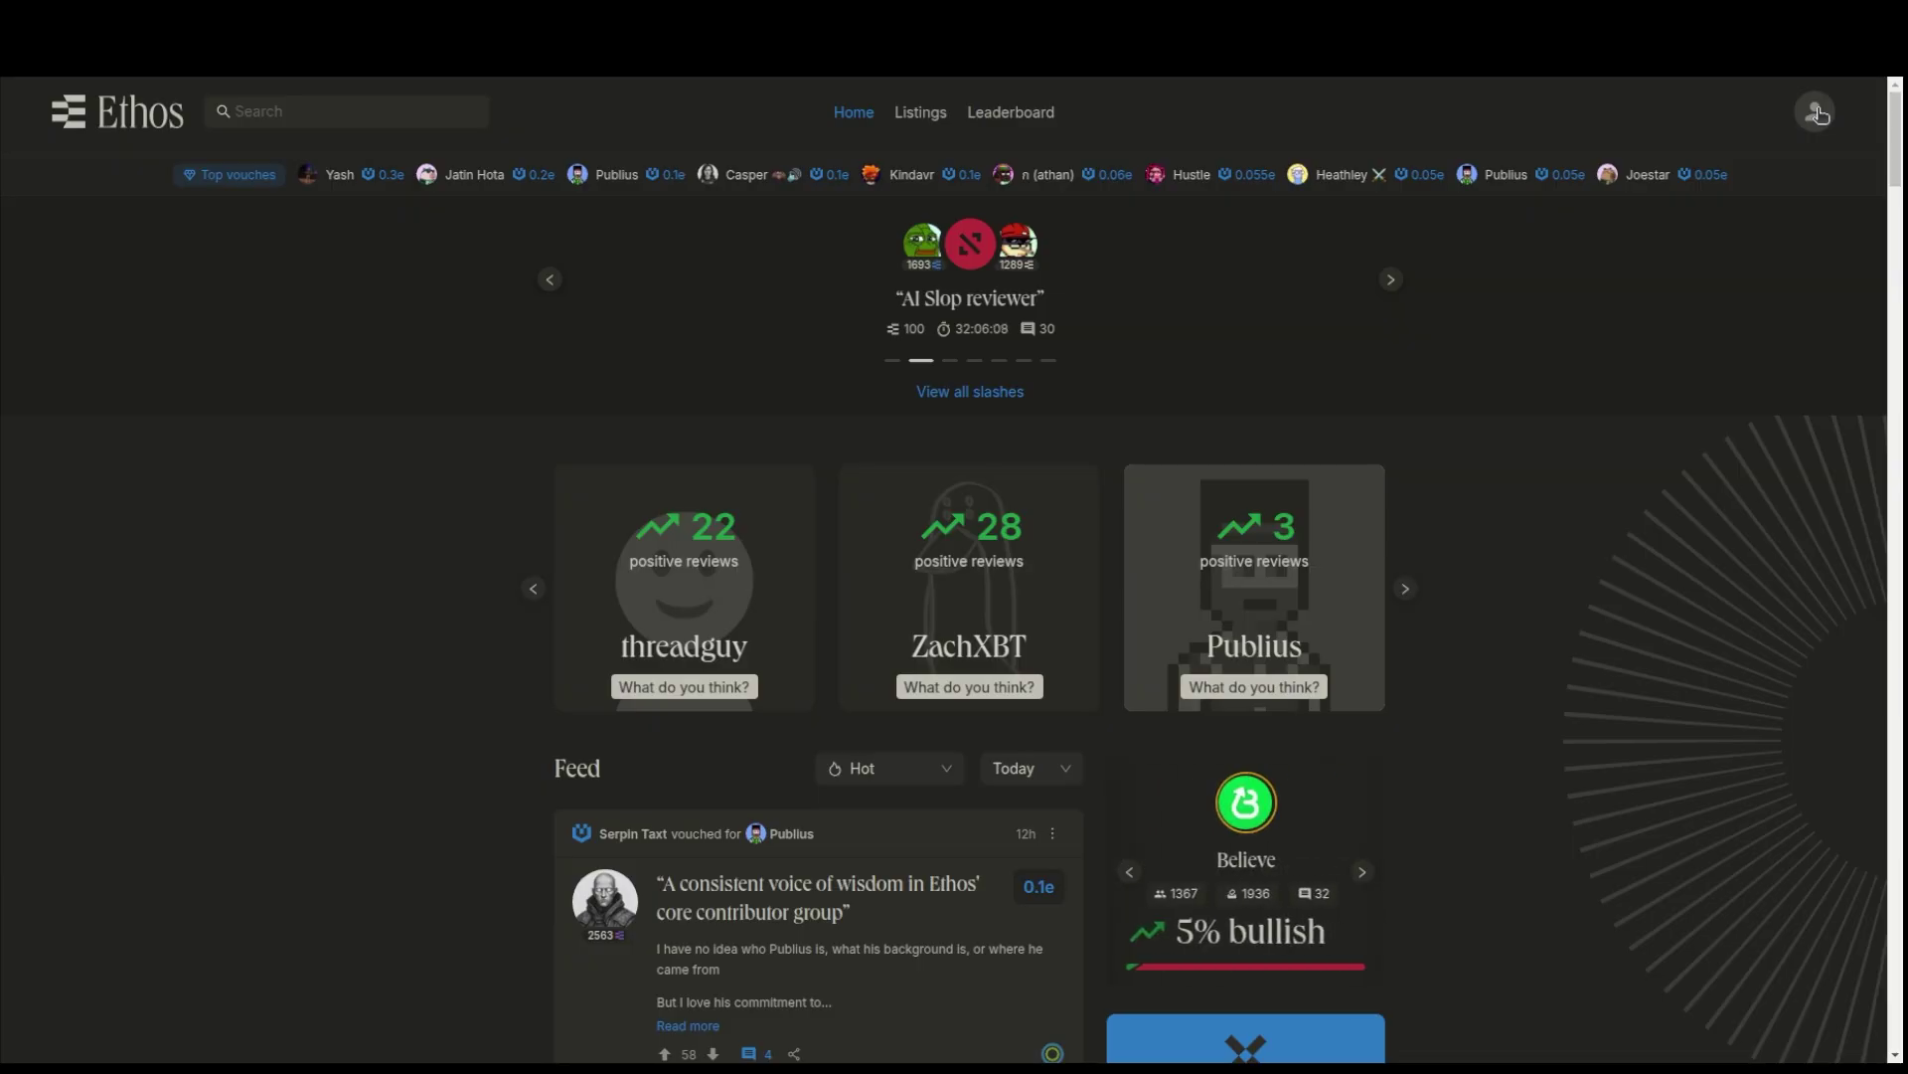
pyautogui.click(1817, 114)
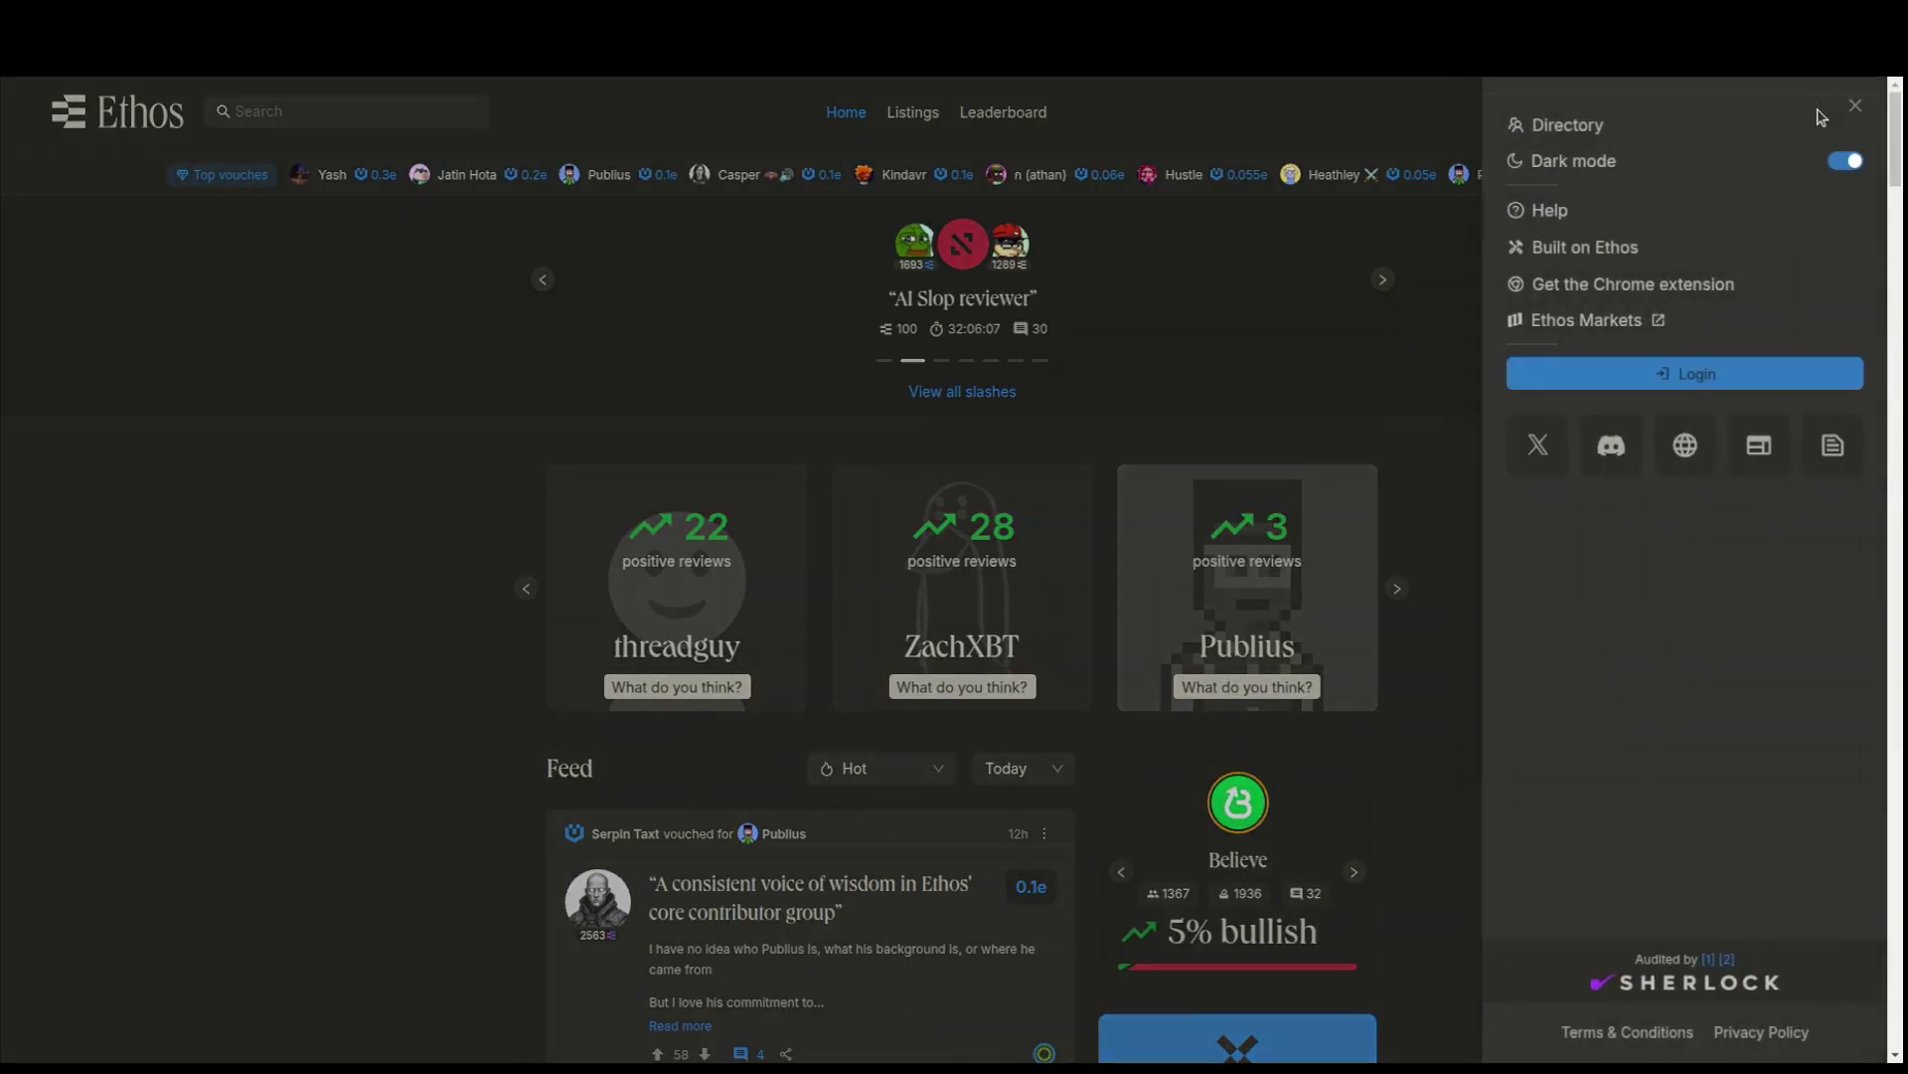
pyautogui.click(1675, 383)
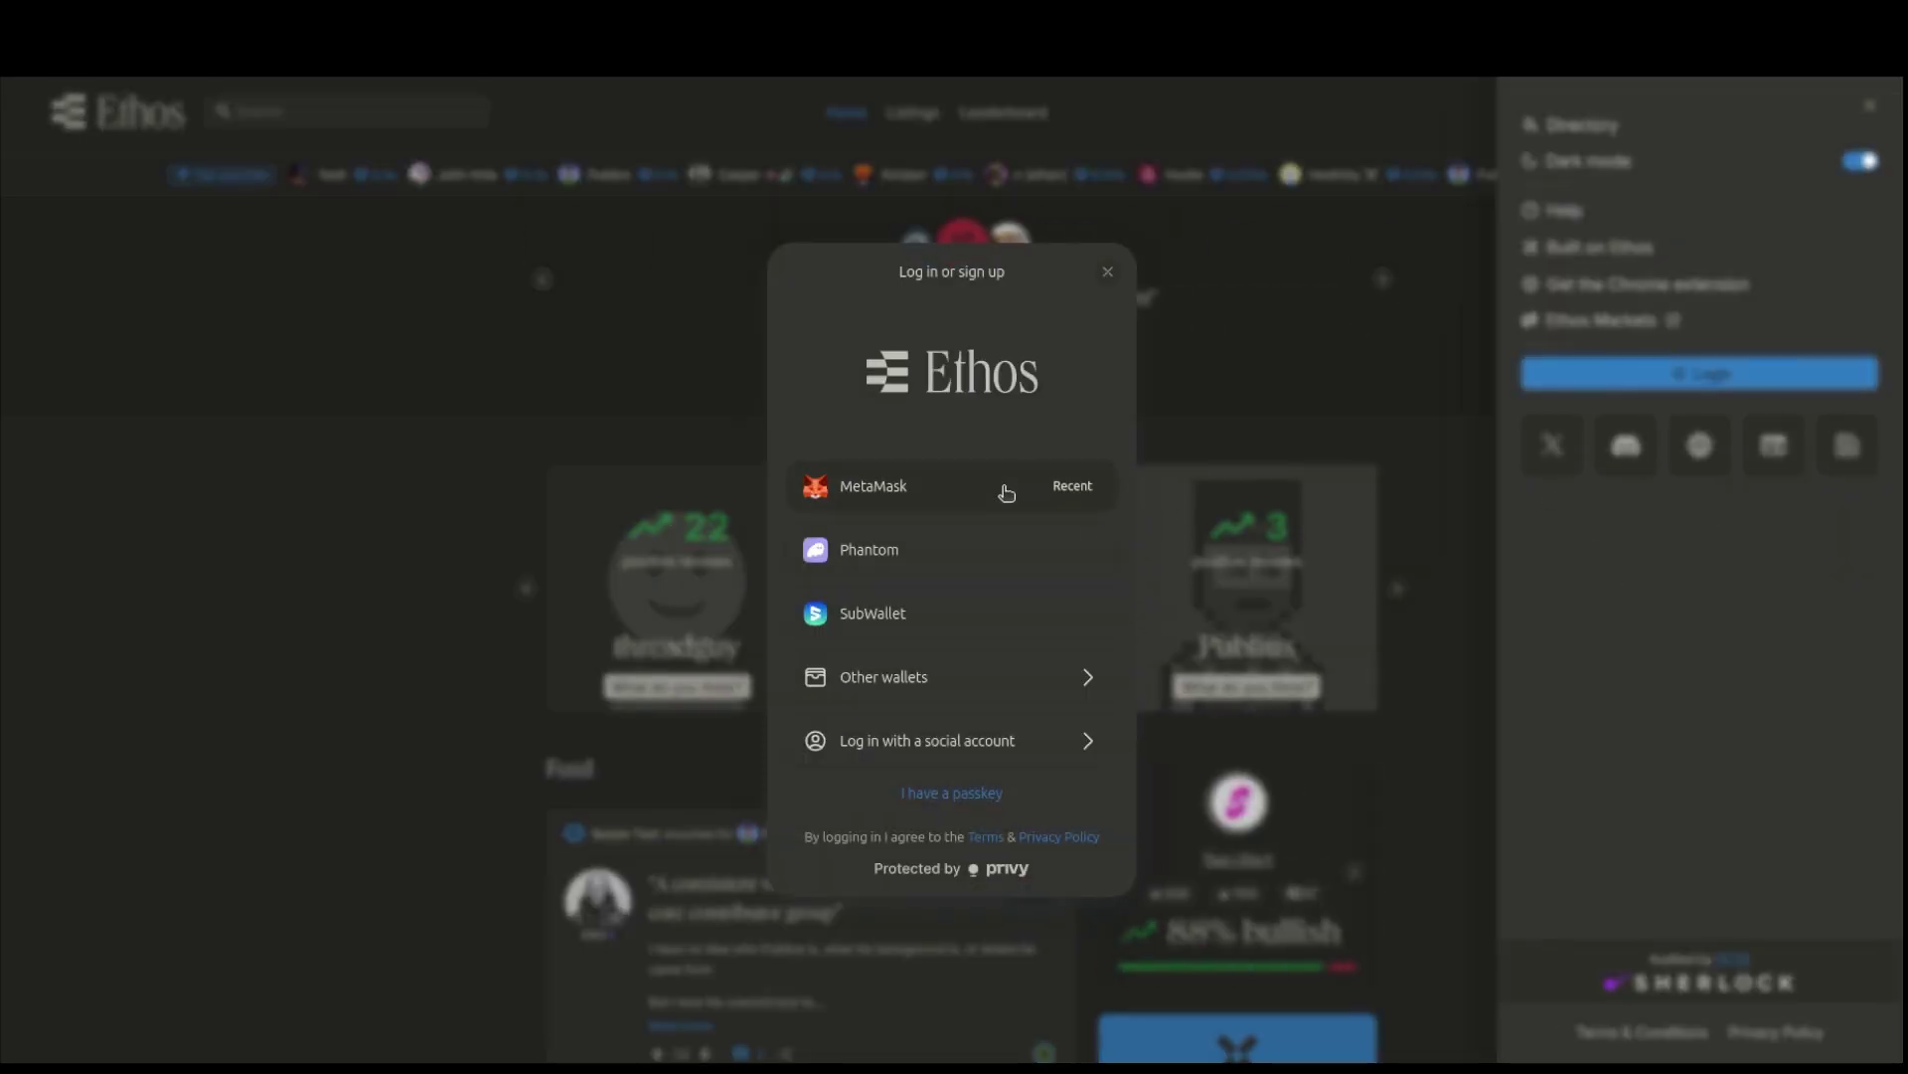
# - Log in with MetaMask: unlock it with the wallet password, connect to ethos.network and approve sign-in
pyautogui.click(1006, 489)
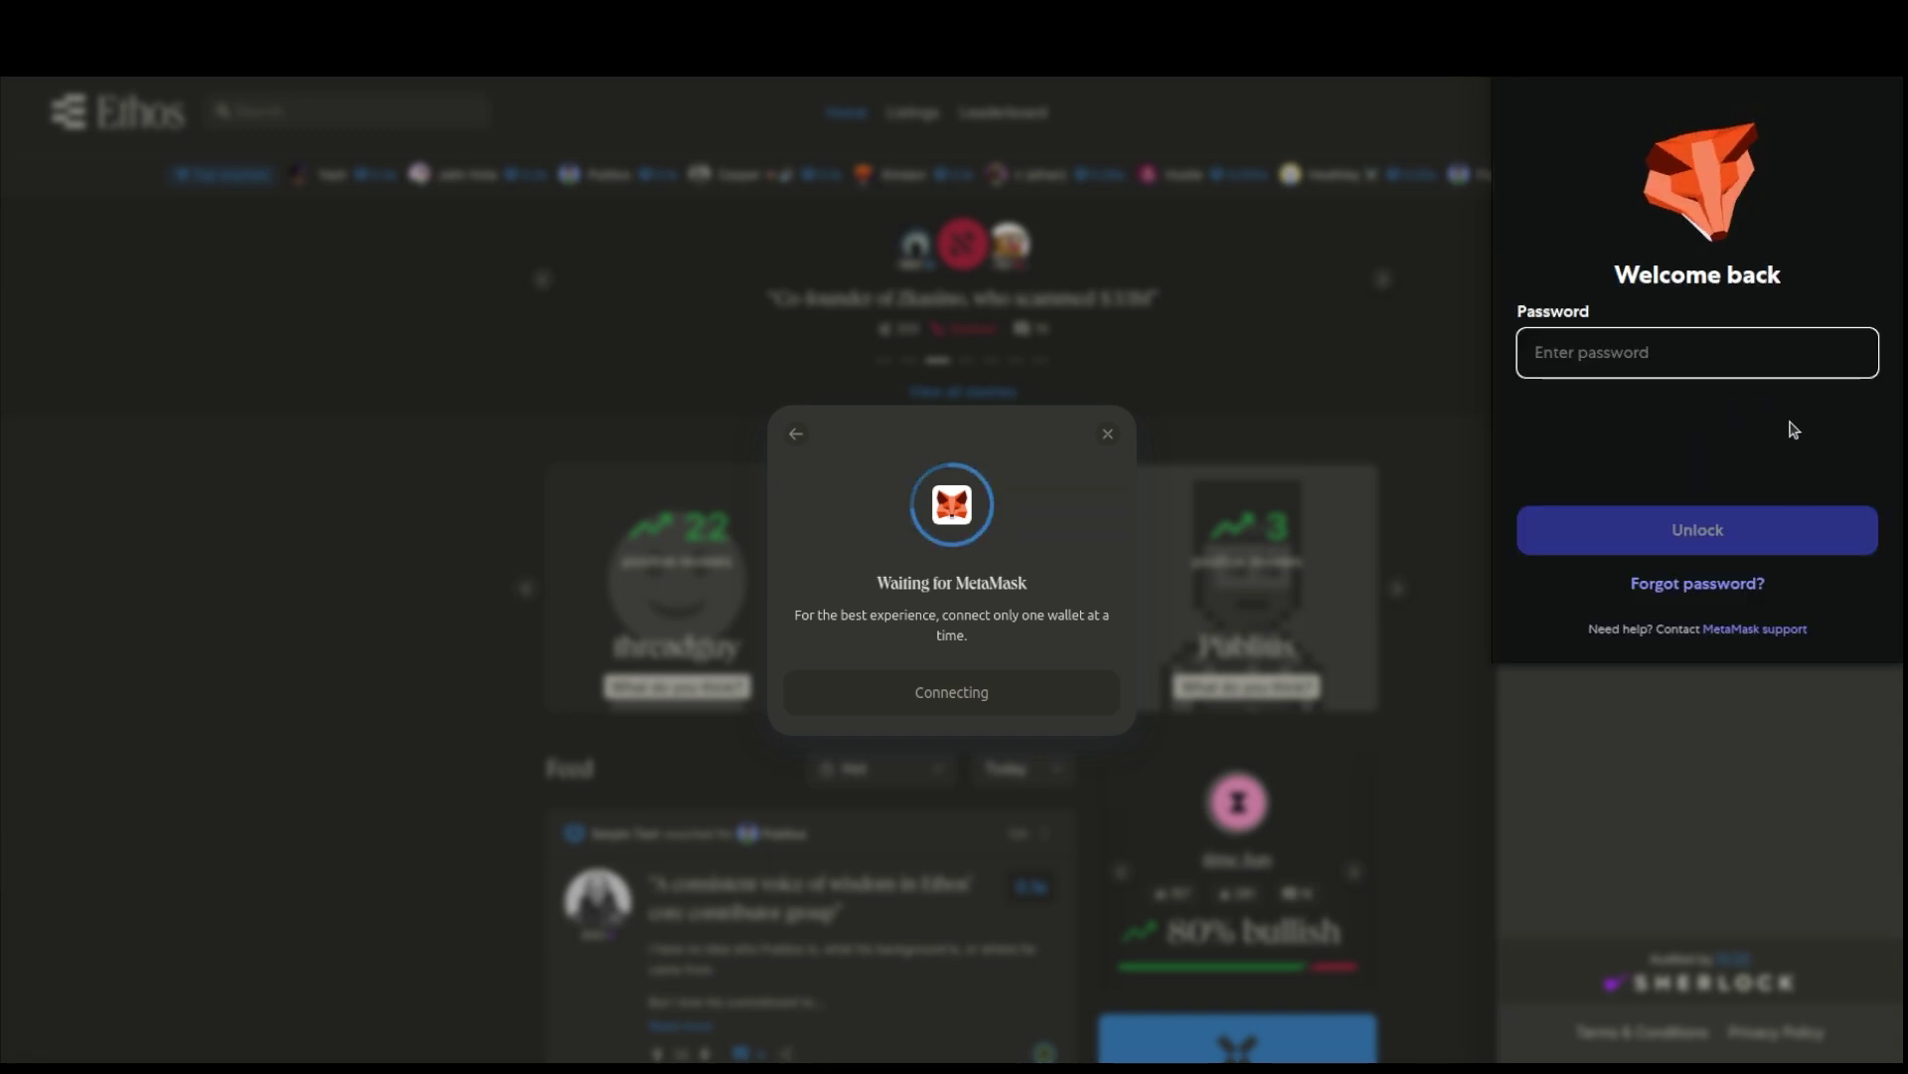
pyautogui.write('•••••')
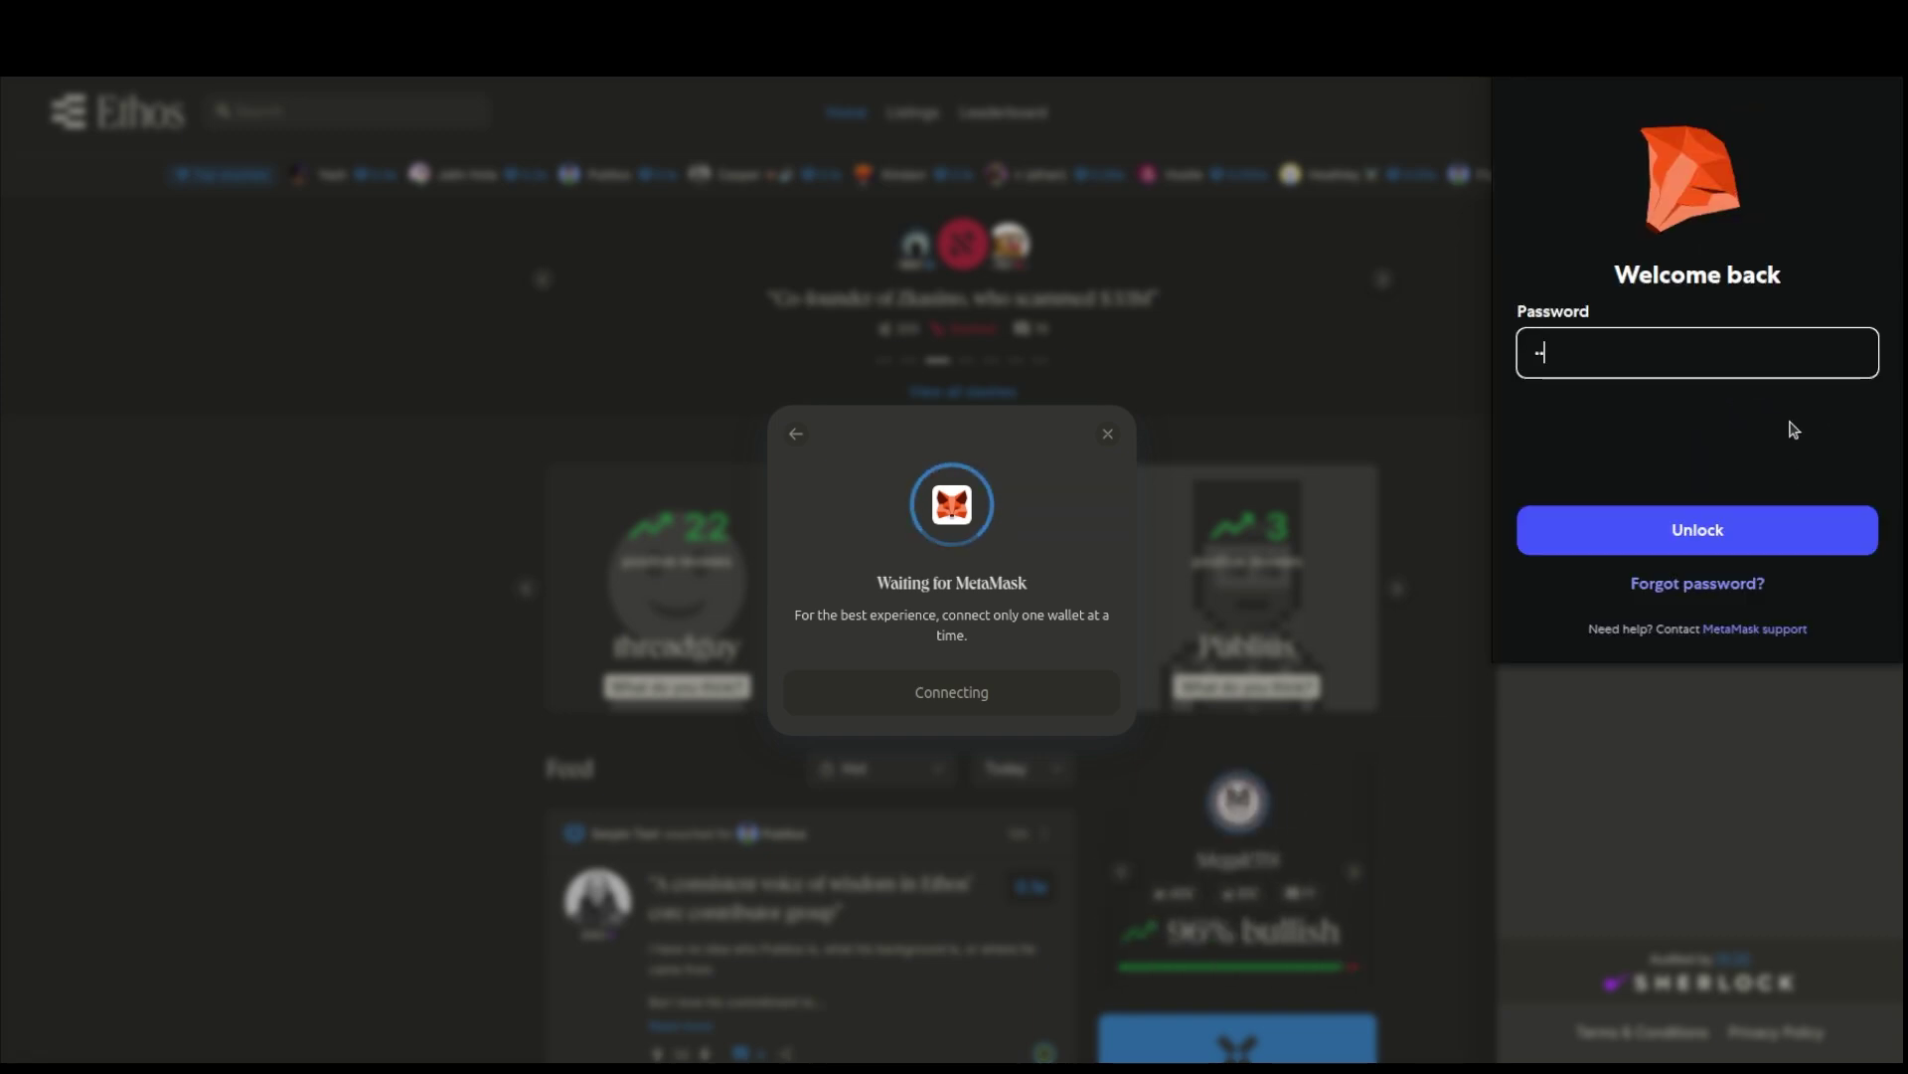
pyautogui.write('•••')
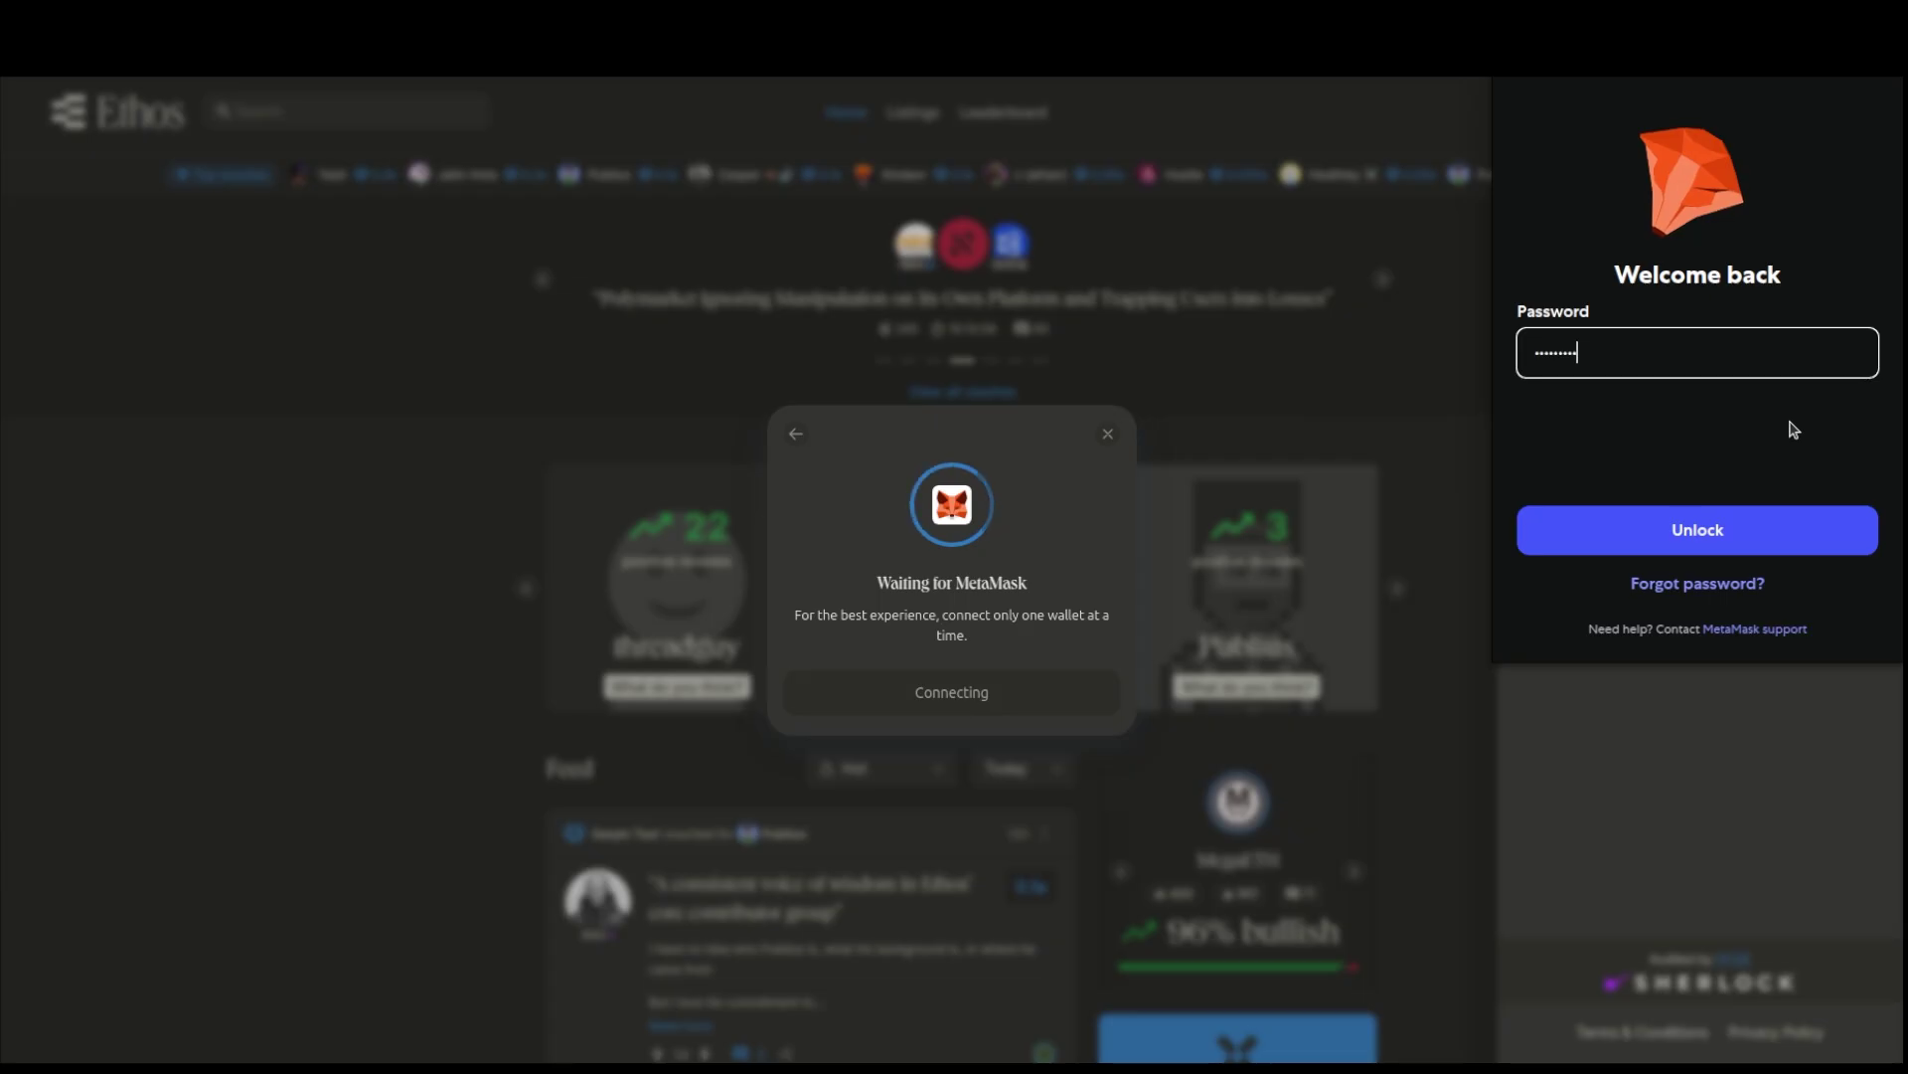
pyautogui.click(1748, 541)
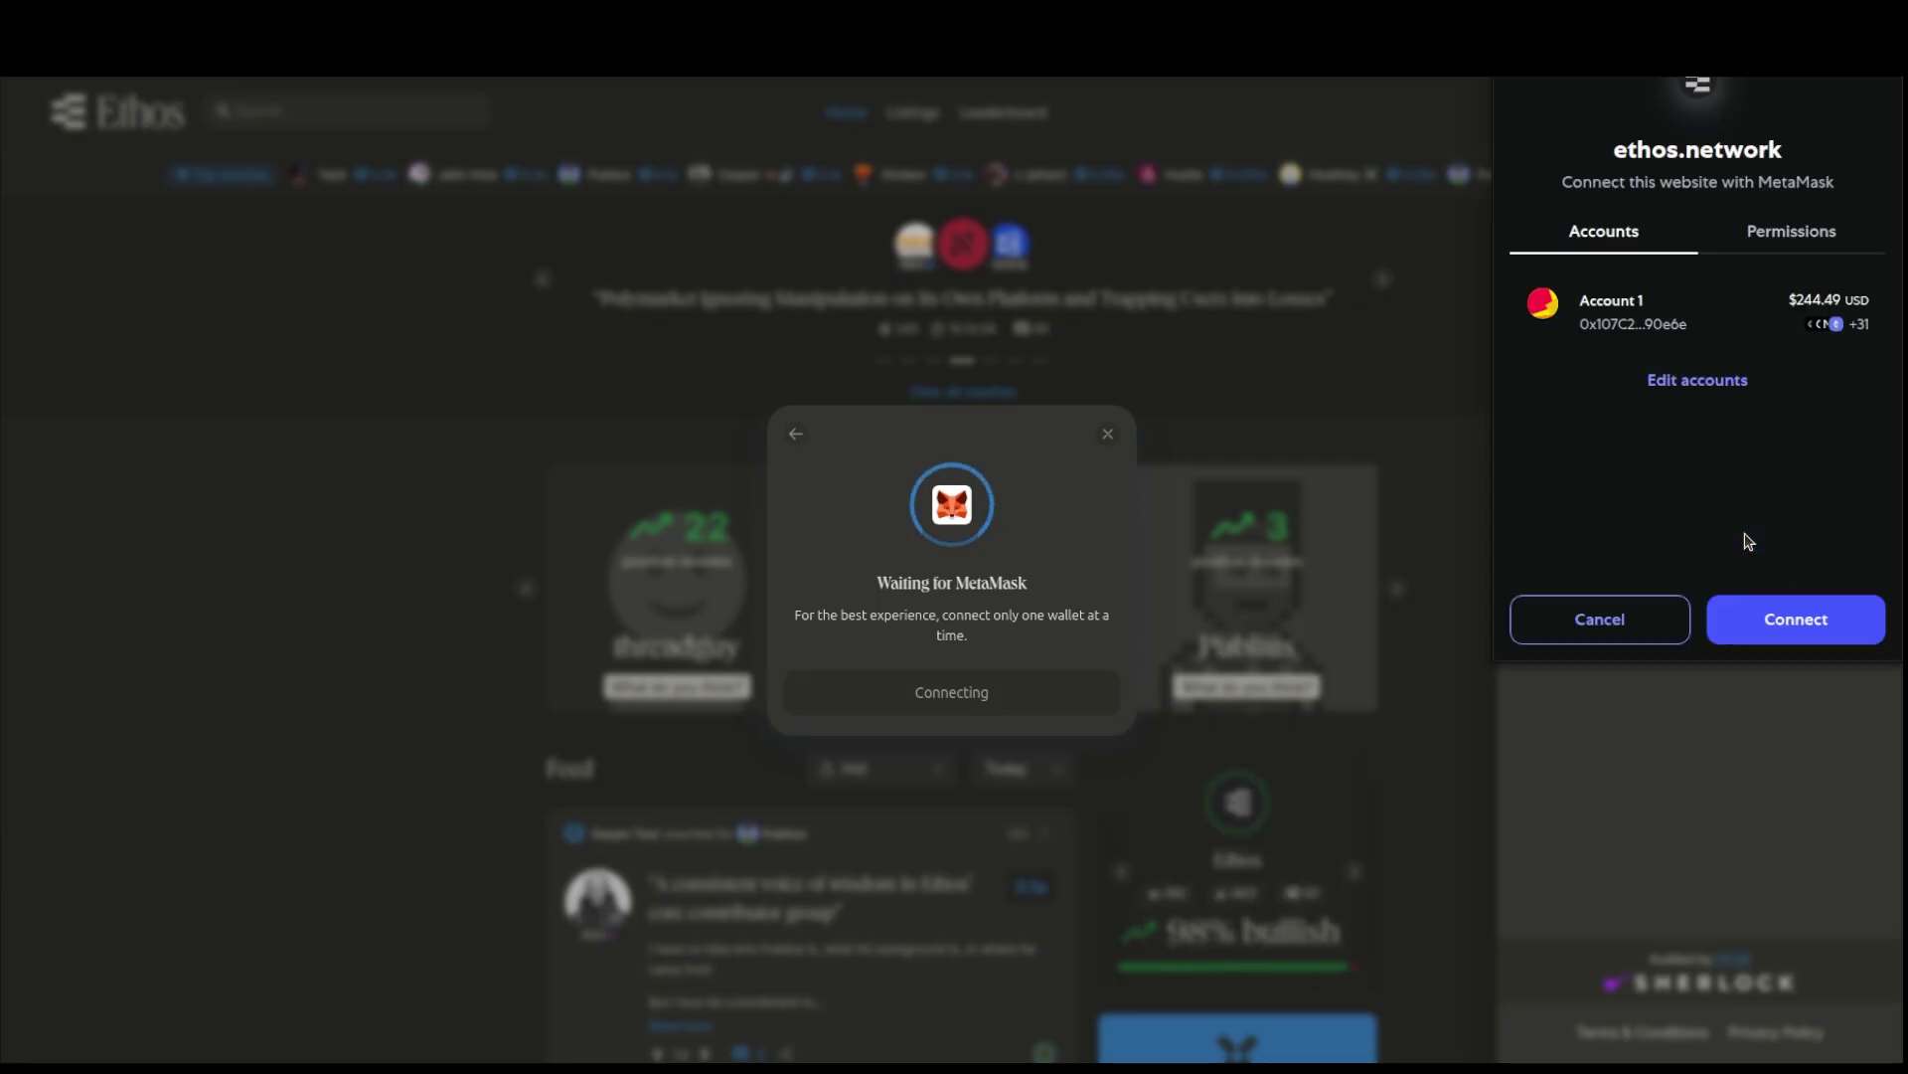
pyautogui.click(1809, 628)
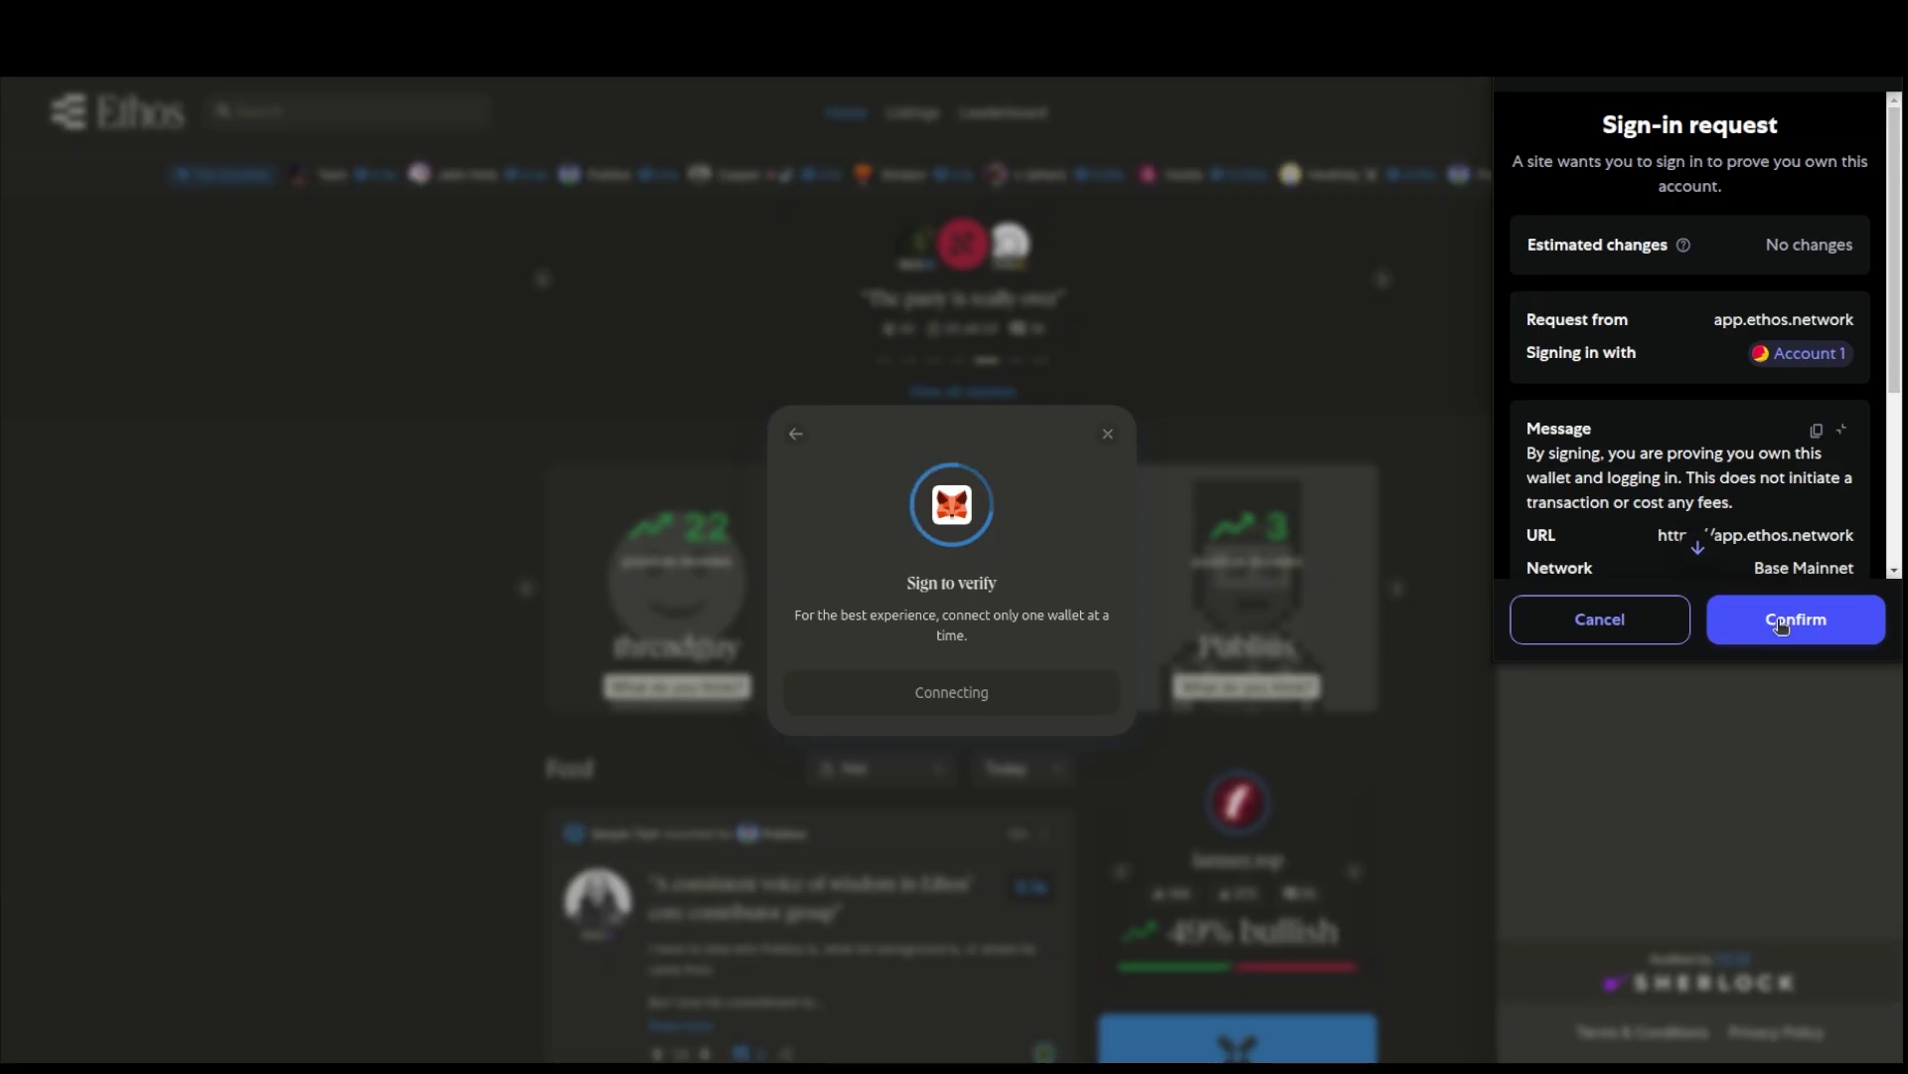
pyautogui.click(1781, 624)
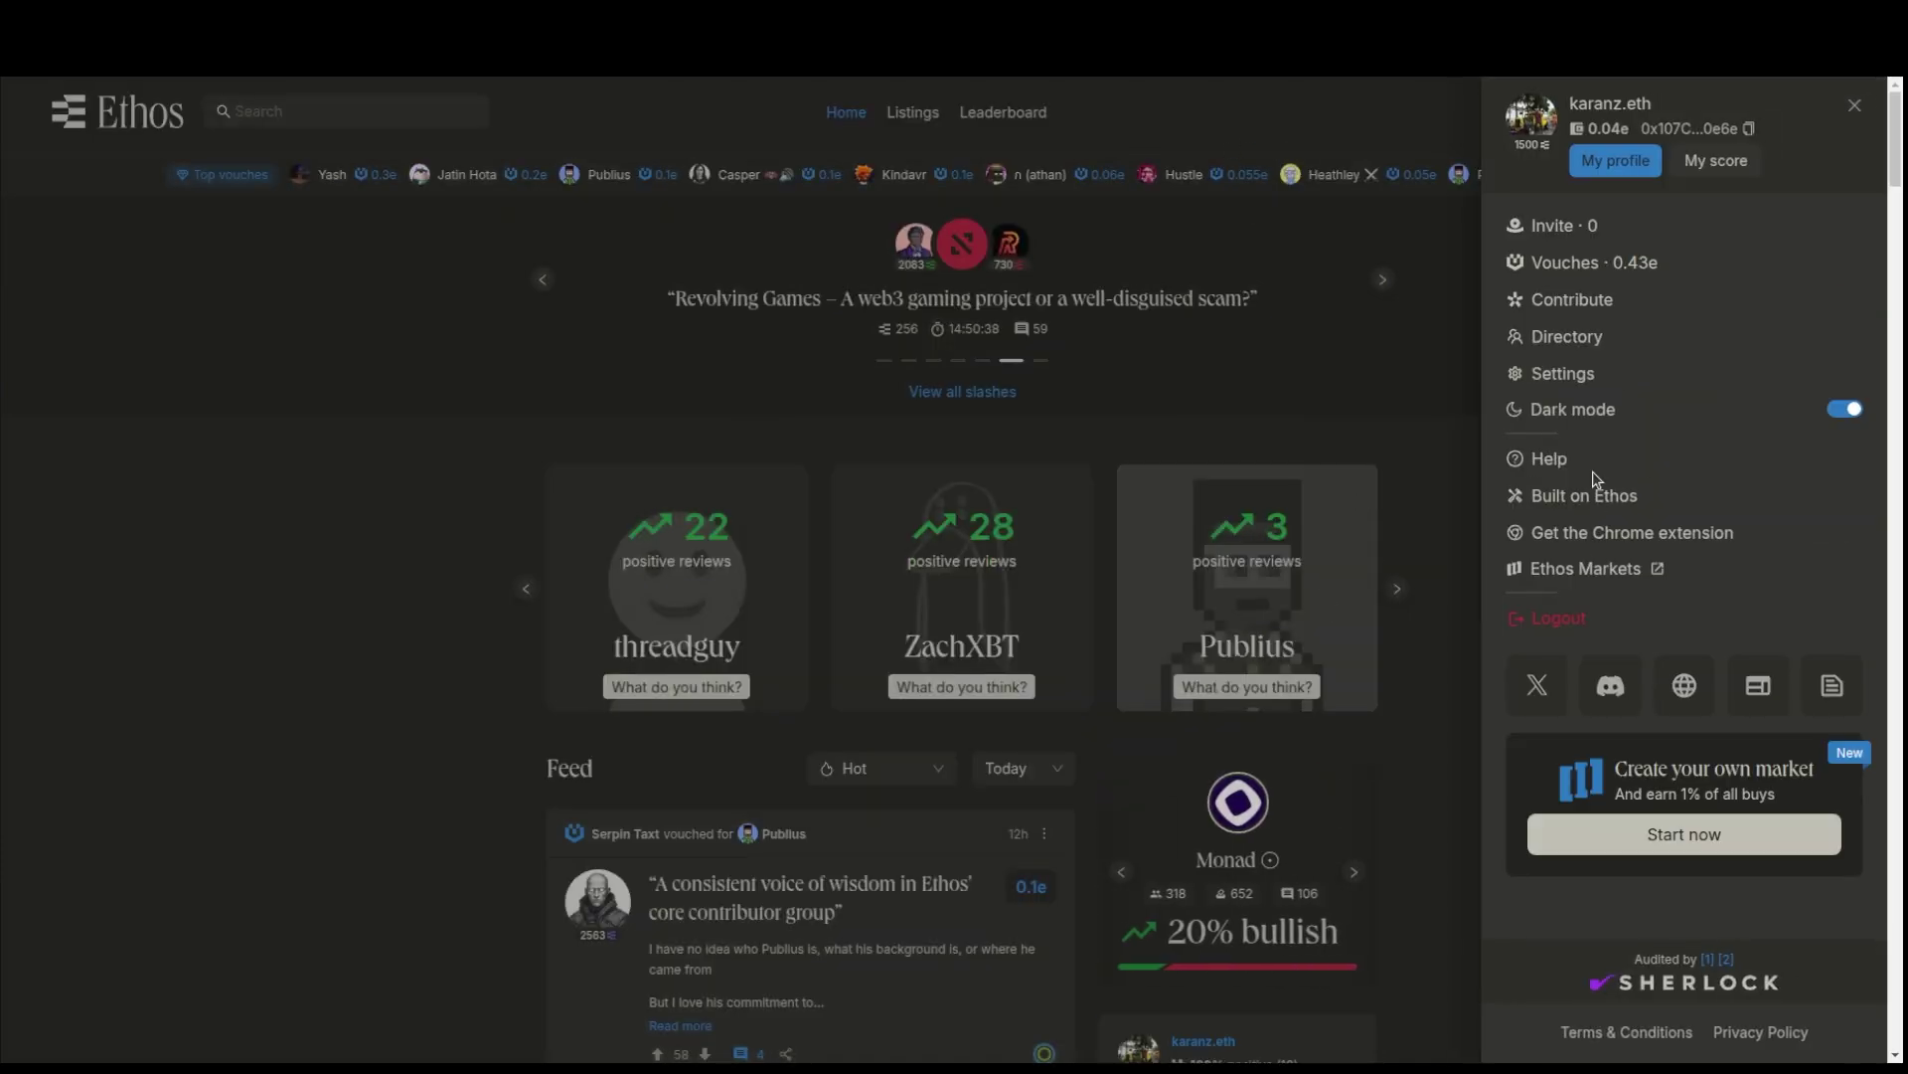
# - Open the Invite page and highlight the 90-day bonding period explanation
pyautogui.click(1557, 235)
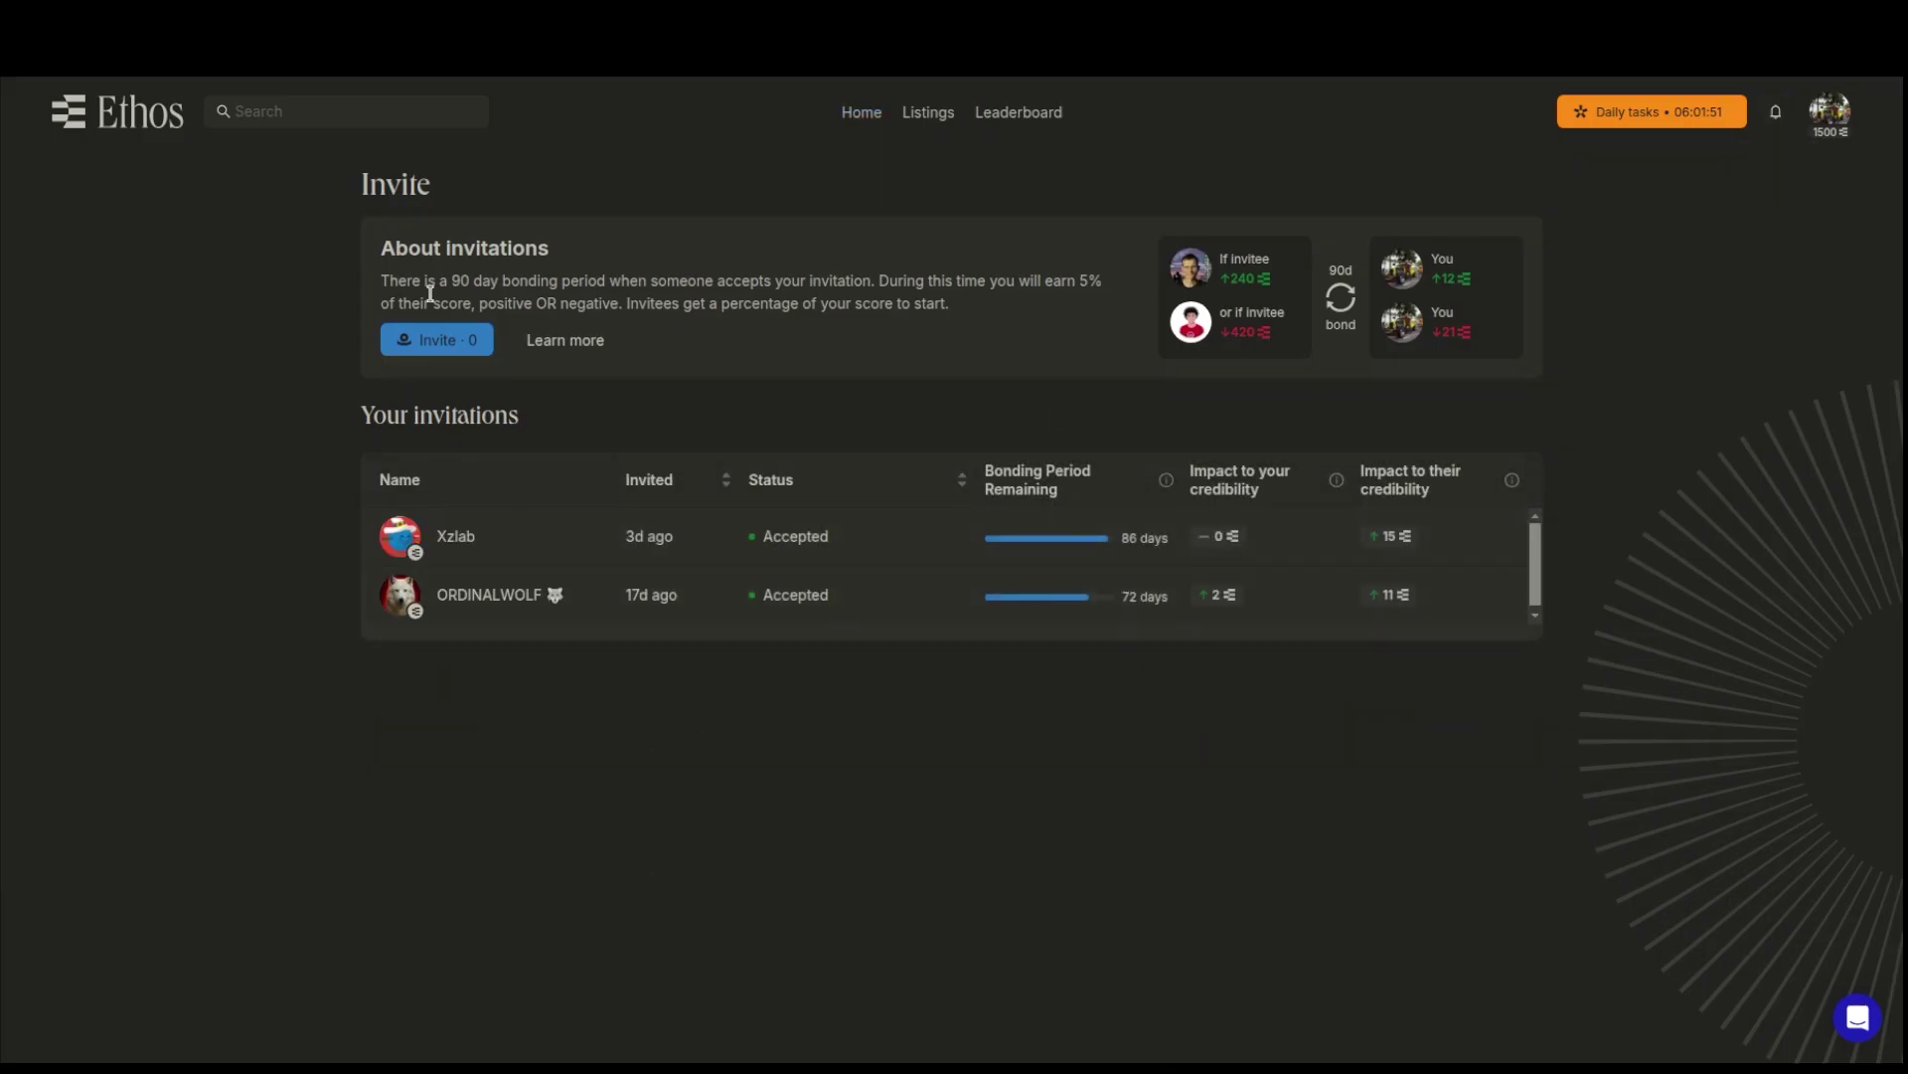
pyautogui.moveTo(377, 284); pyautogui.dragTo(986, 300)
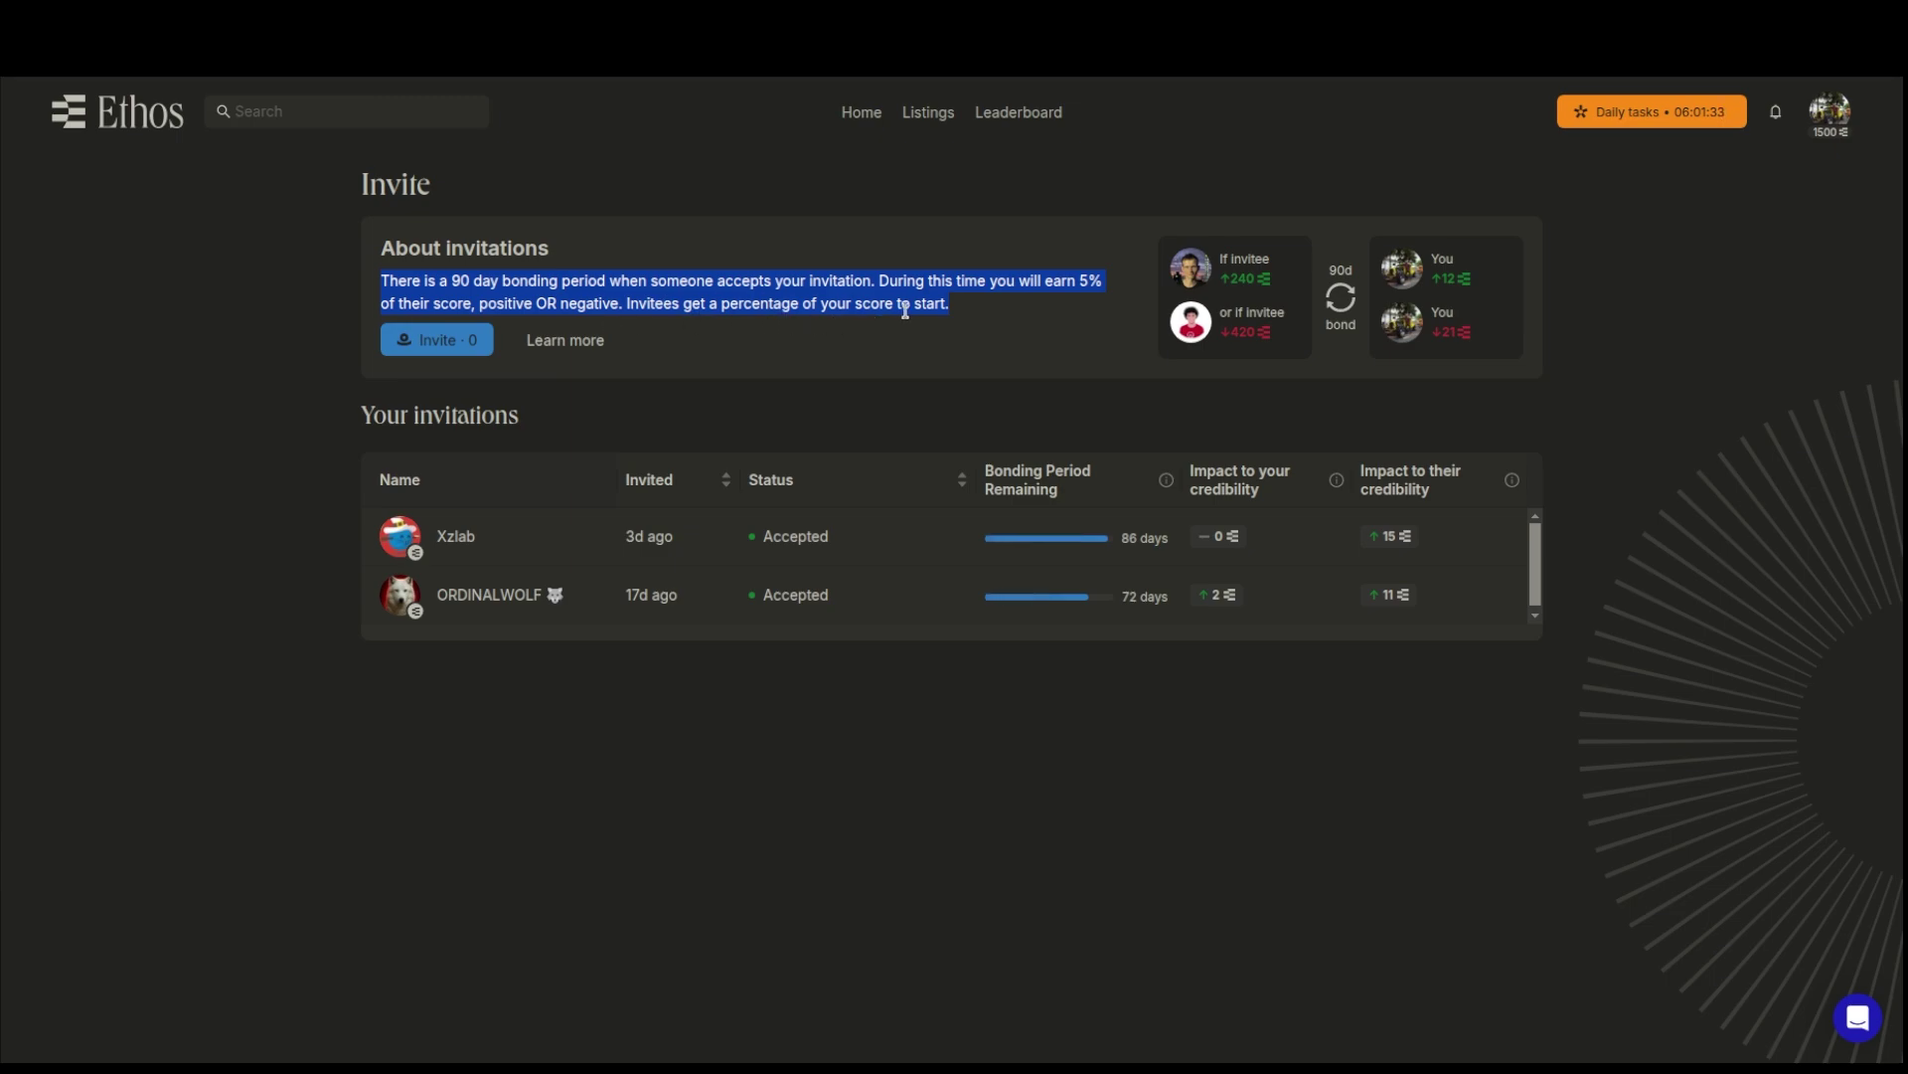
pyautogui.click(935, 320)
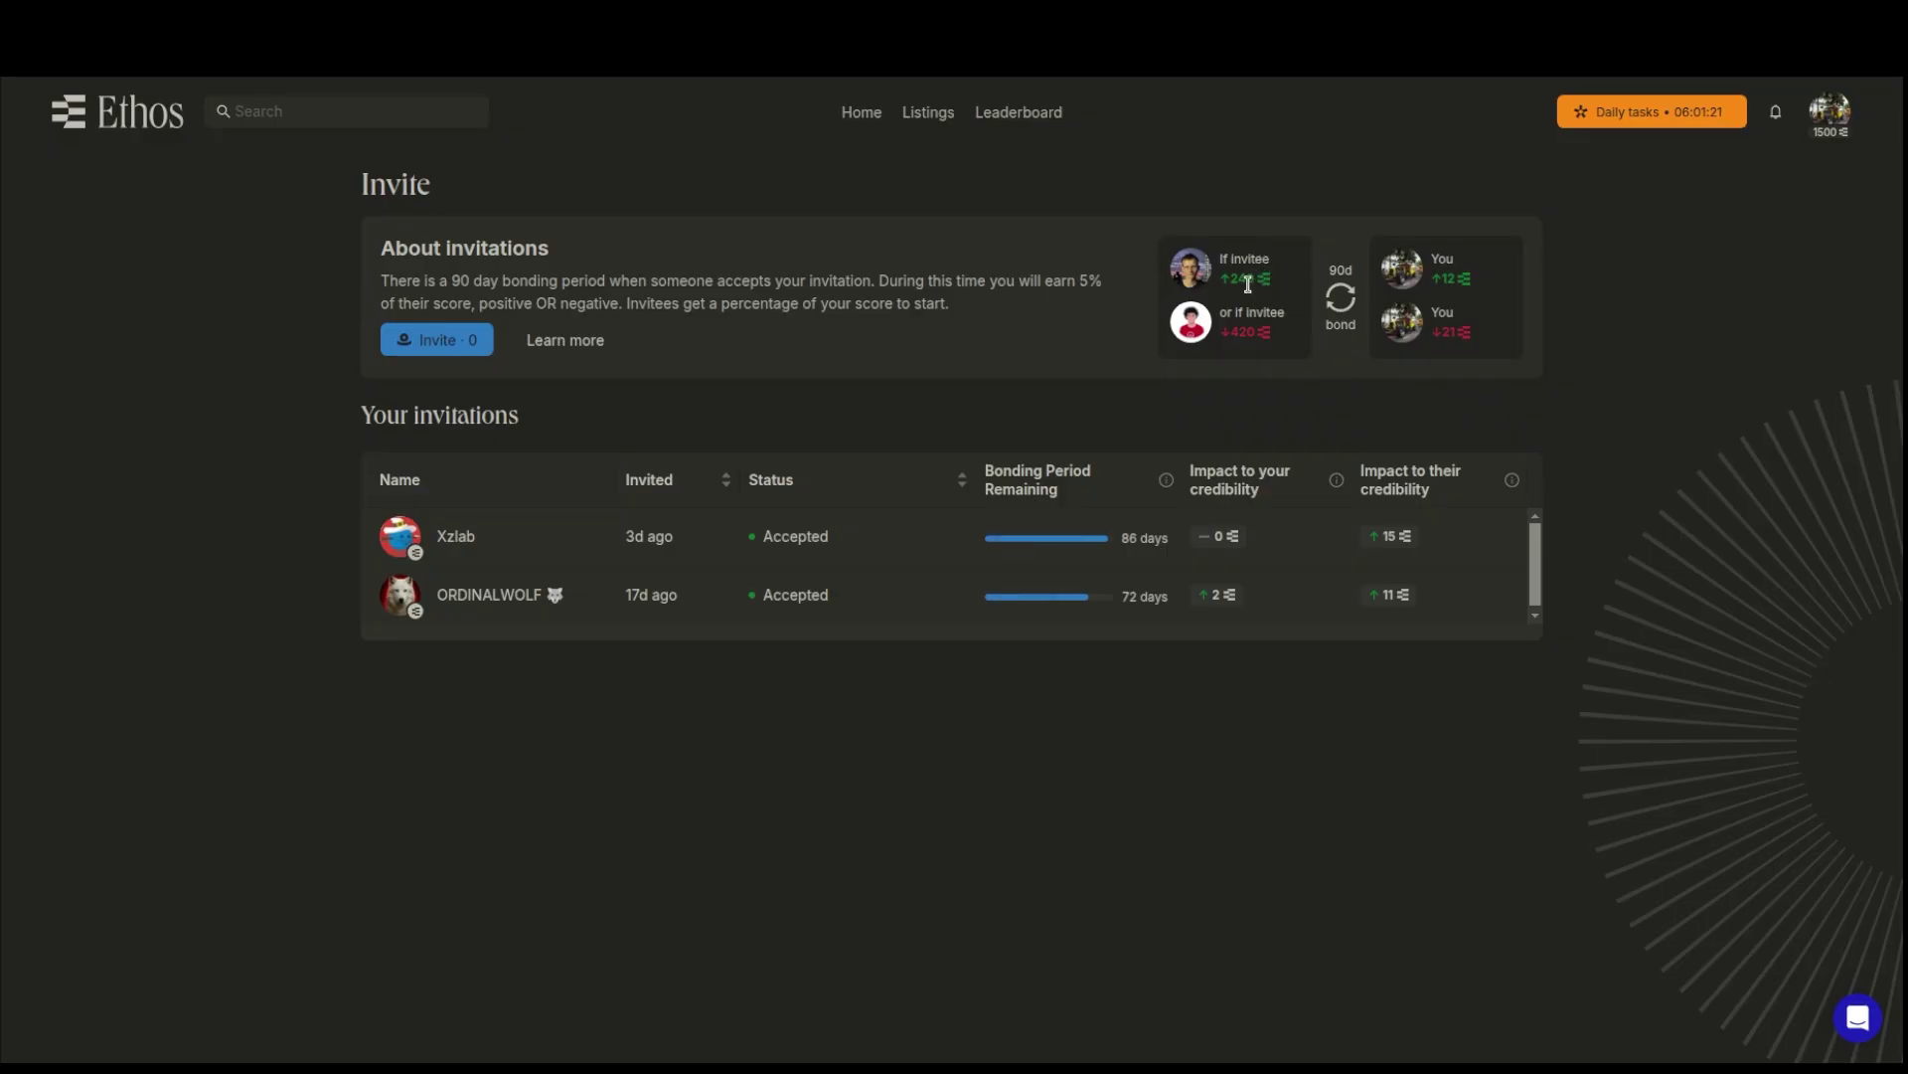
# - Highlight the invitee's +240 gain and 420 loss figures alongside your +12 and 21 shares
pyautogui.moveTo(1281, 284); pyautogui.dragTo(1241, 270)
pyautogui.moveTo(1459, 281); pyautogui.dragTo(1436, 284)
pyautogui.moveTo(1258, 334); pyautogui.dragTo(1229, 331)
pyautogui.moveTo(1286, 330); pyautogui.dragTo(1222, 324)
pyautogui.moveTo(1471, 332); pyautogui.dragTo(1441, 333)
# - Check the account menu, then start the daily tasks to bring up the Levr.Bet trust question
pyautogui.click(1839, 117)
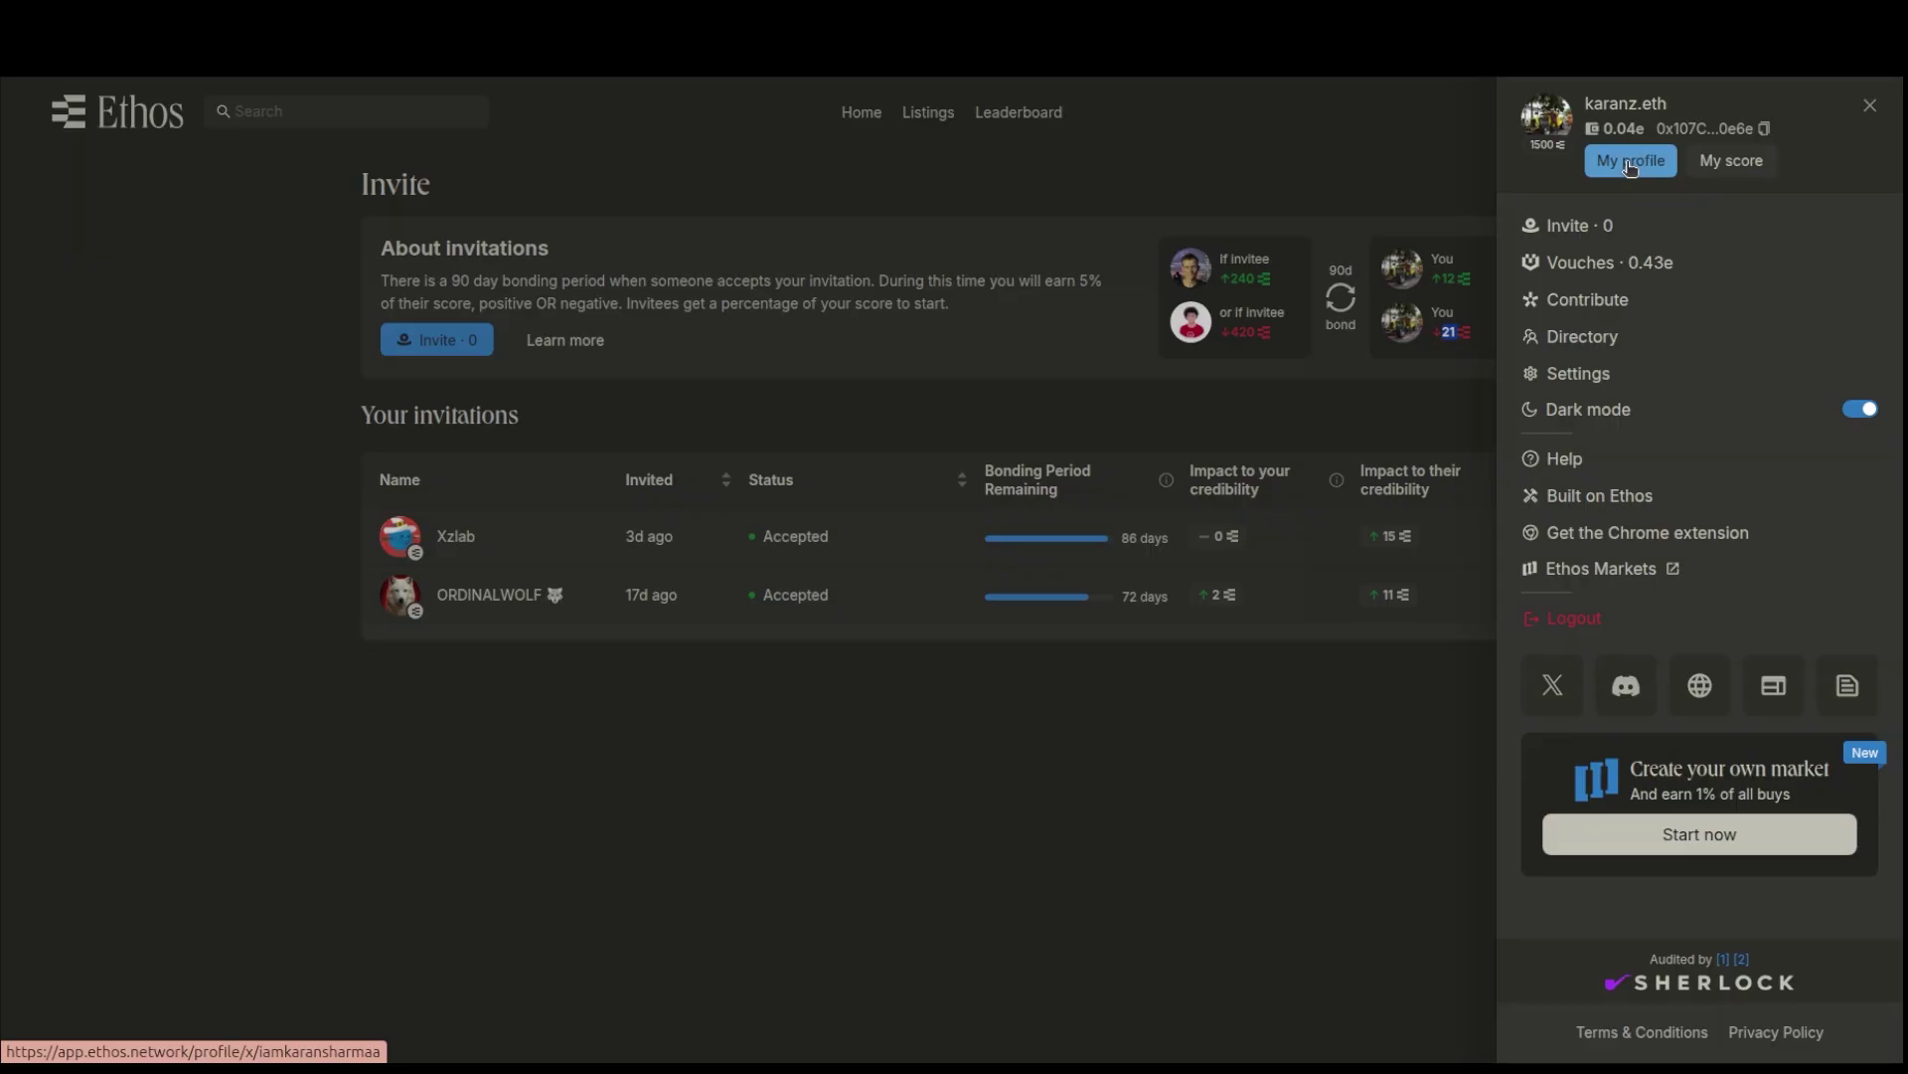
pyautogui.click(1630, 165)
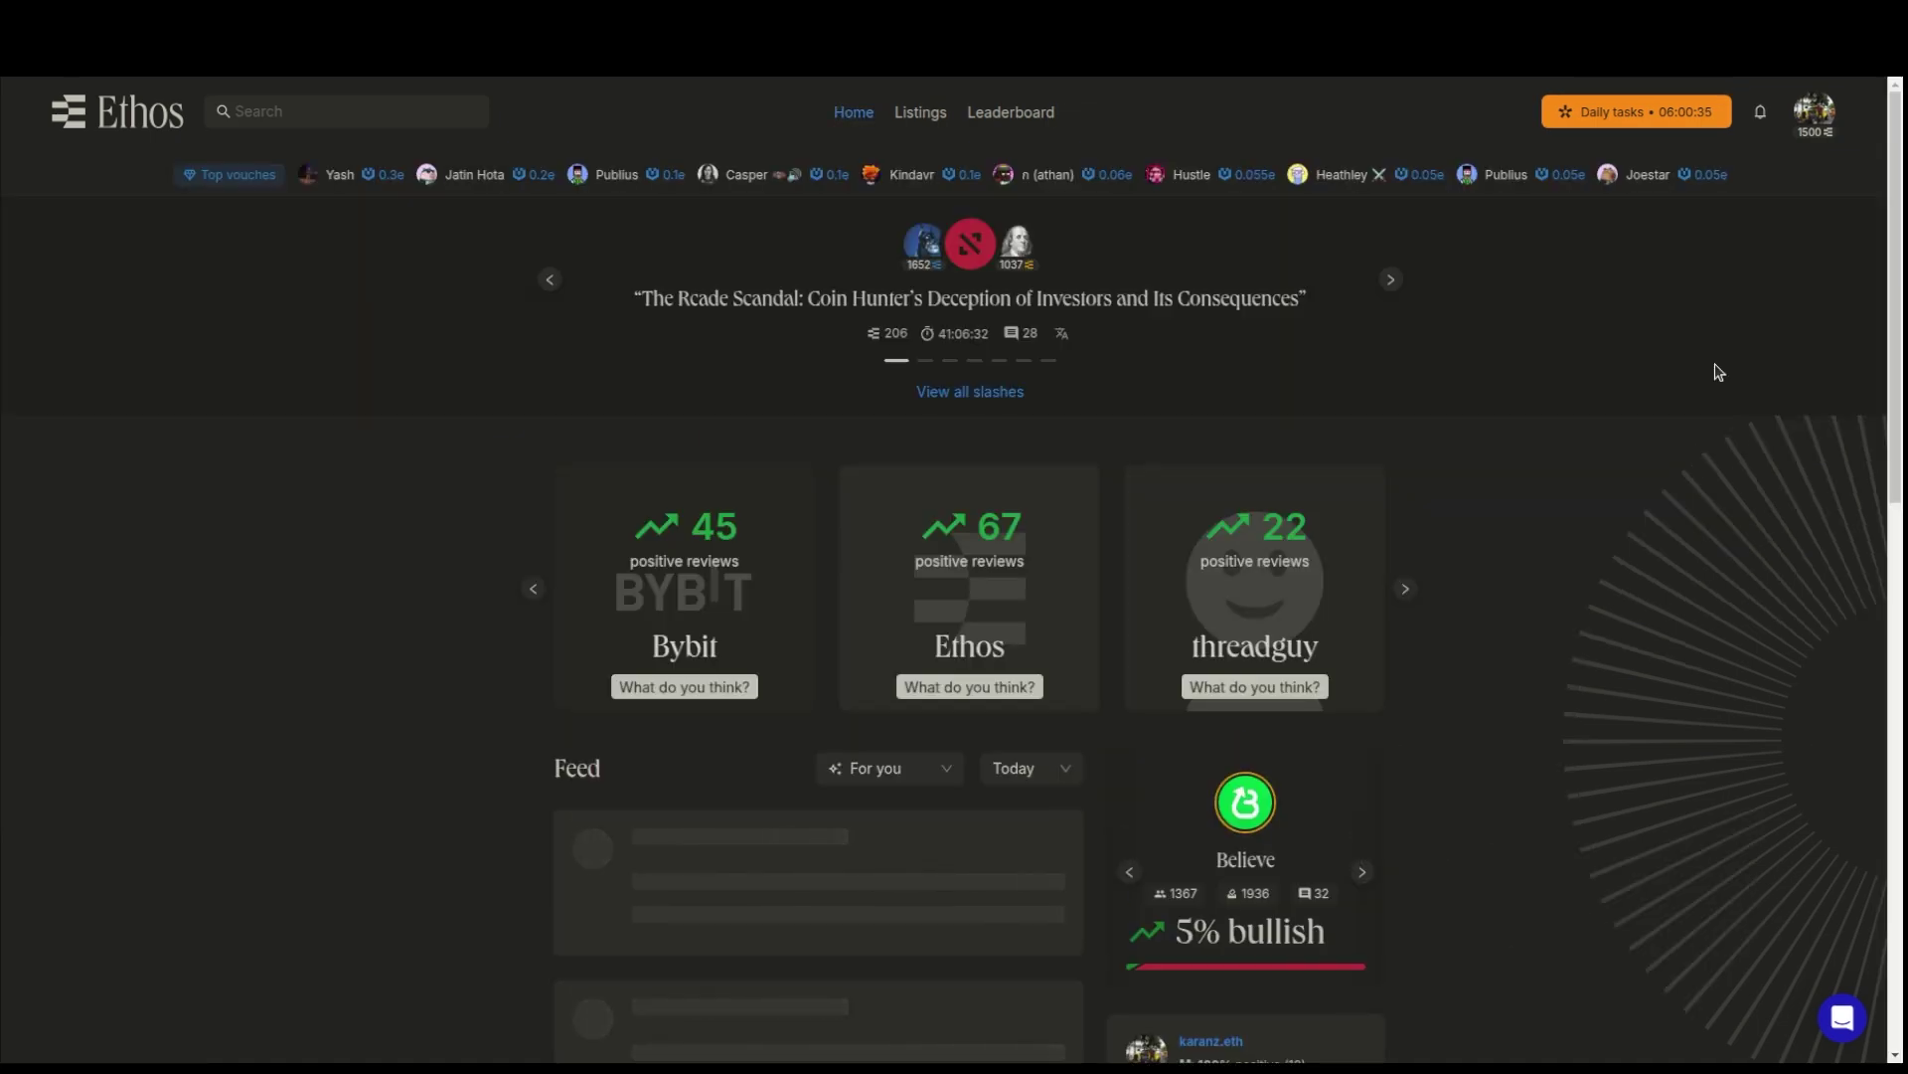
pyautogui.click(1661, 113)
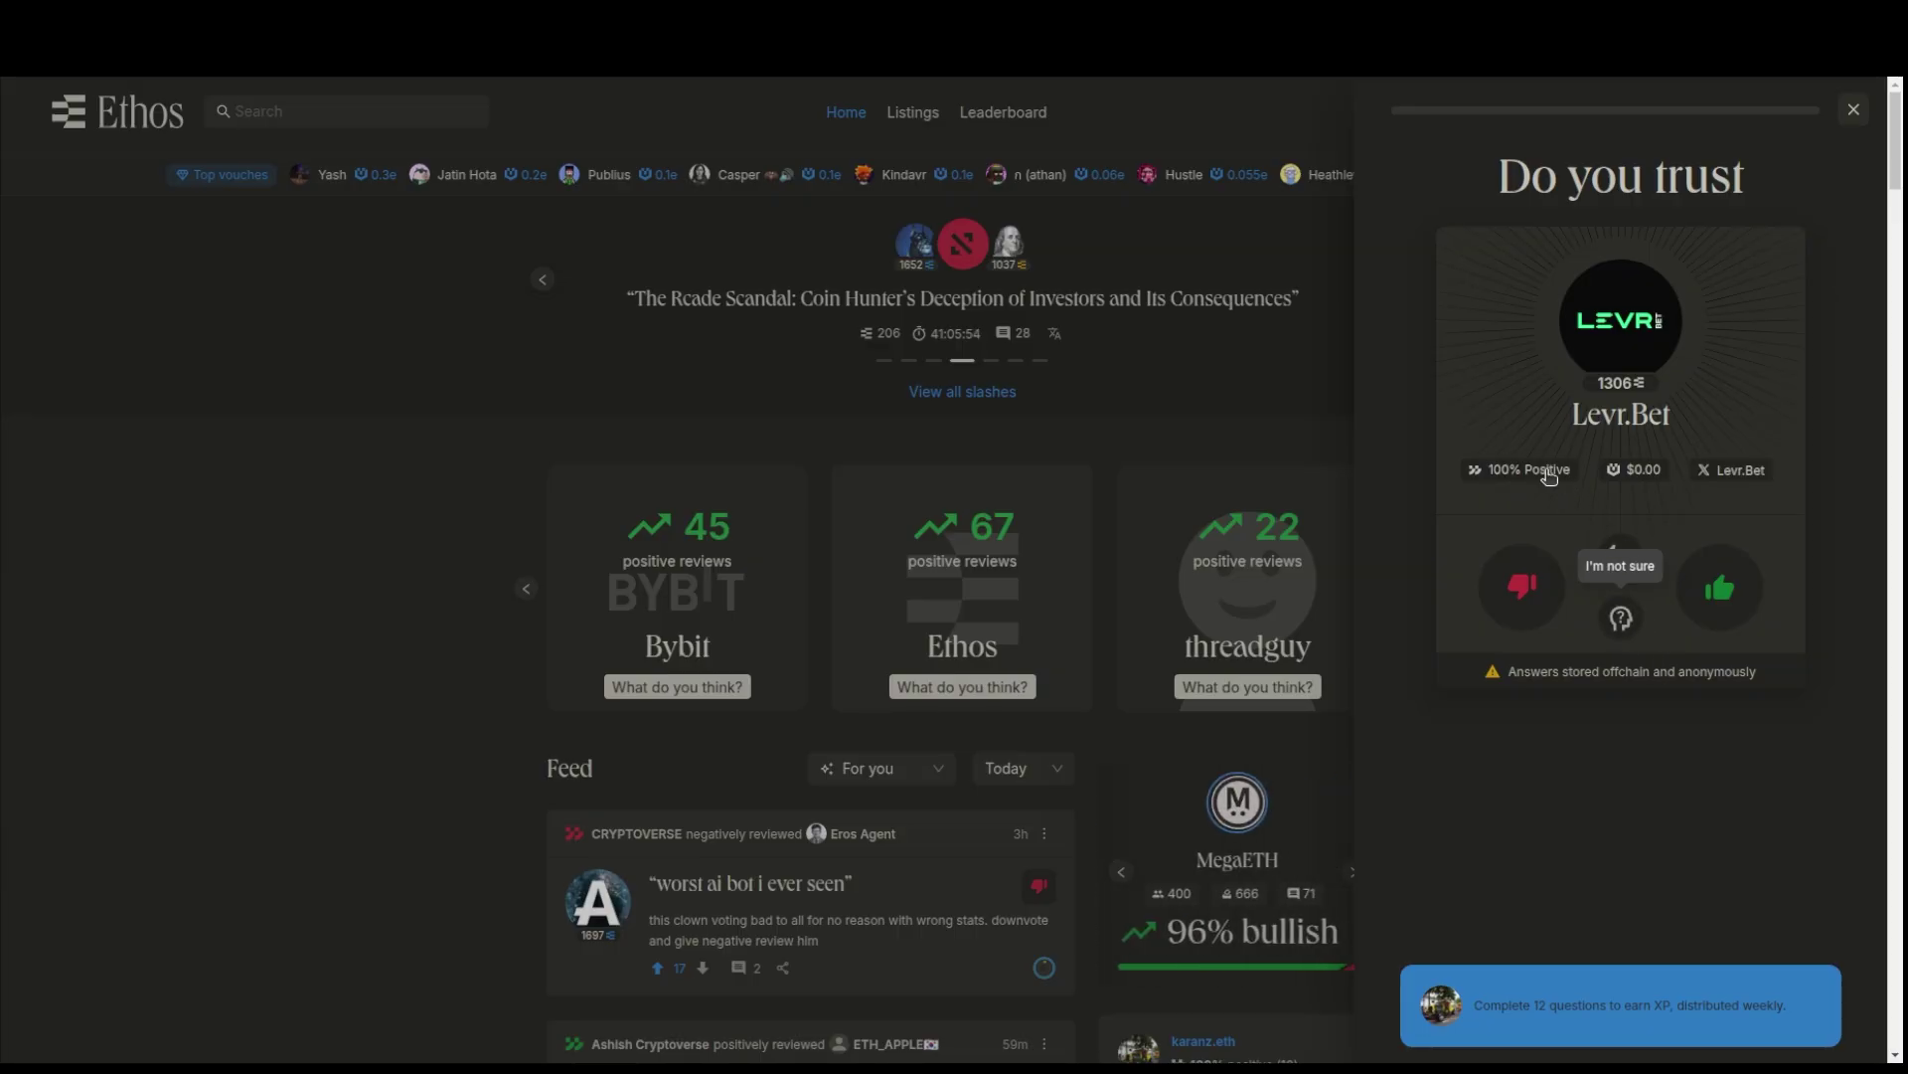
# - Open the X Levr.Bet link in a new tab and view the profile showing Ethos score 1306
pyautogui.rightClick(1712, 473)
pyautogui.click(1683, 497)
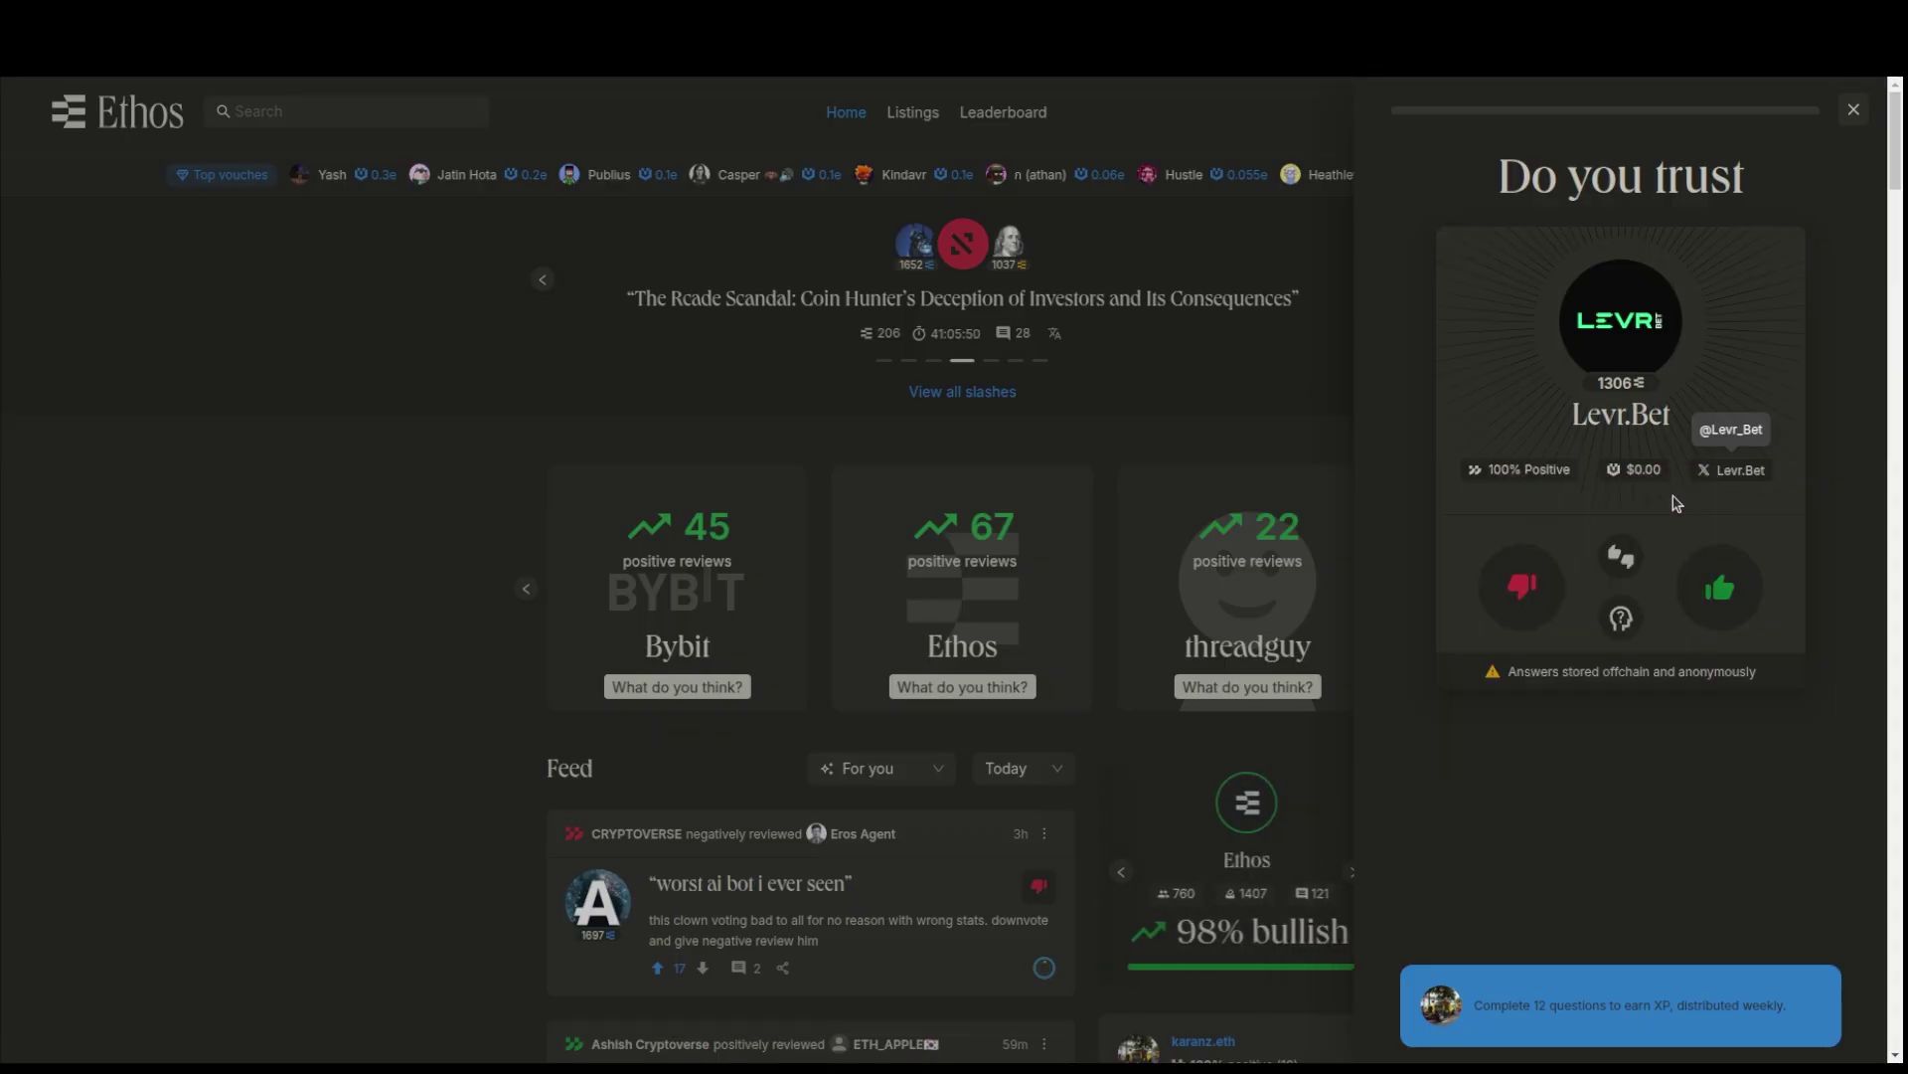
pyautogui.click(852, 11)
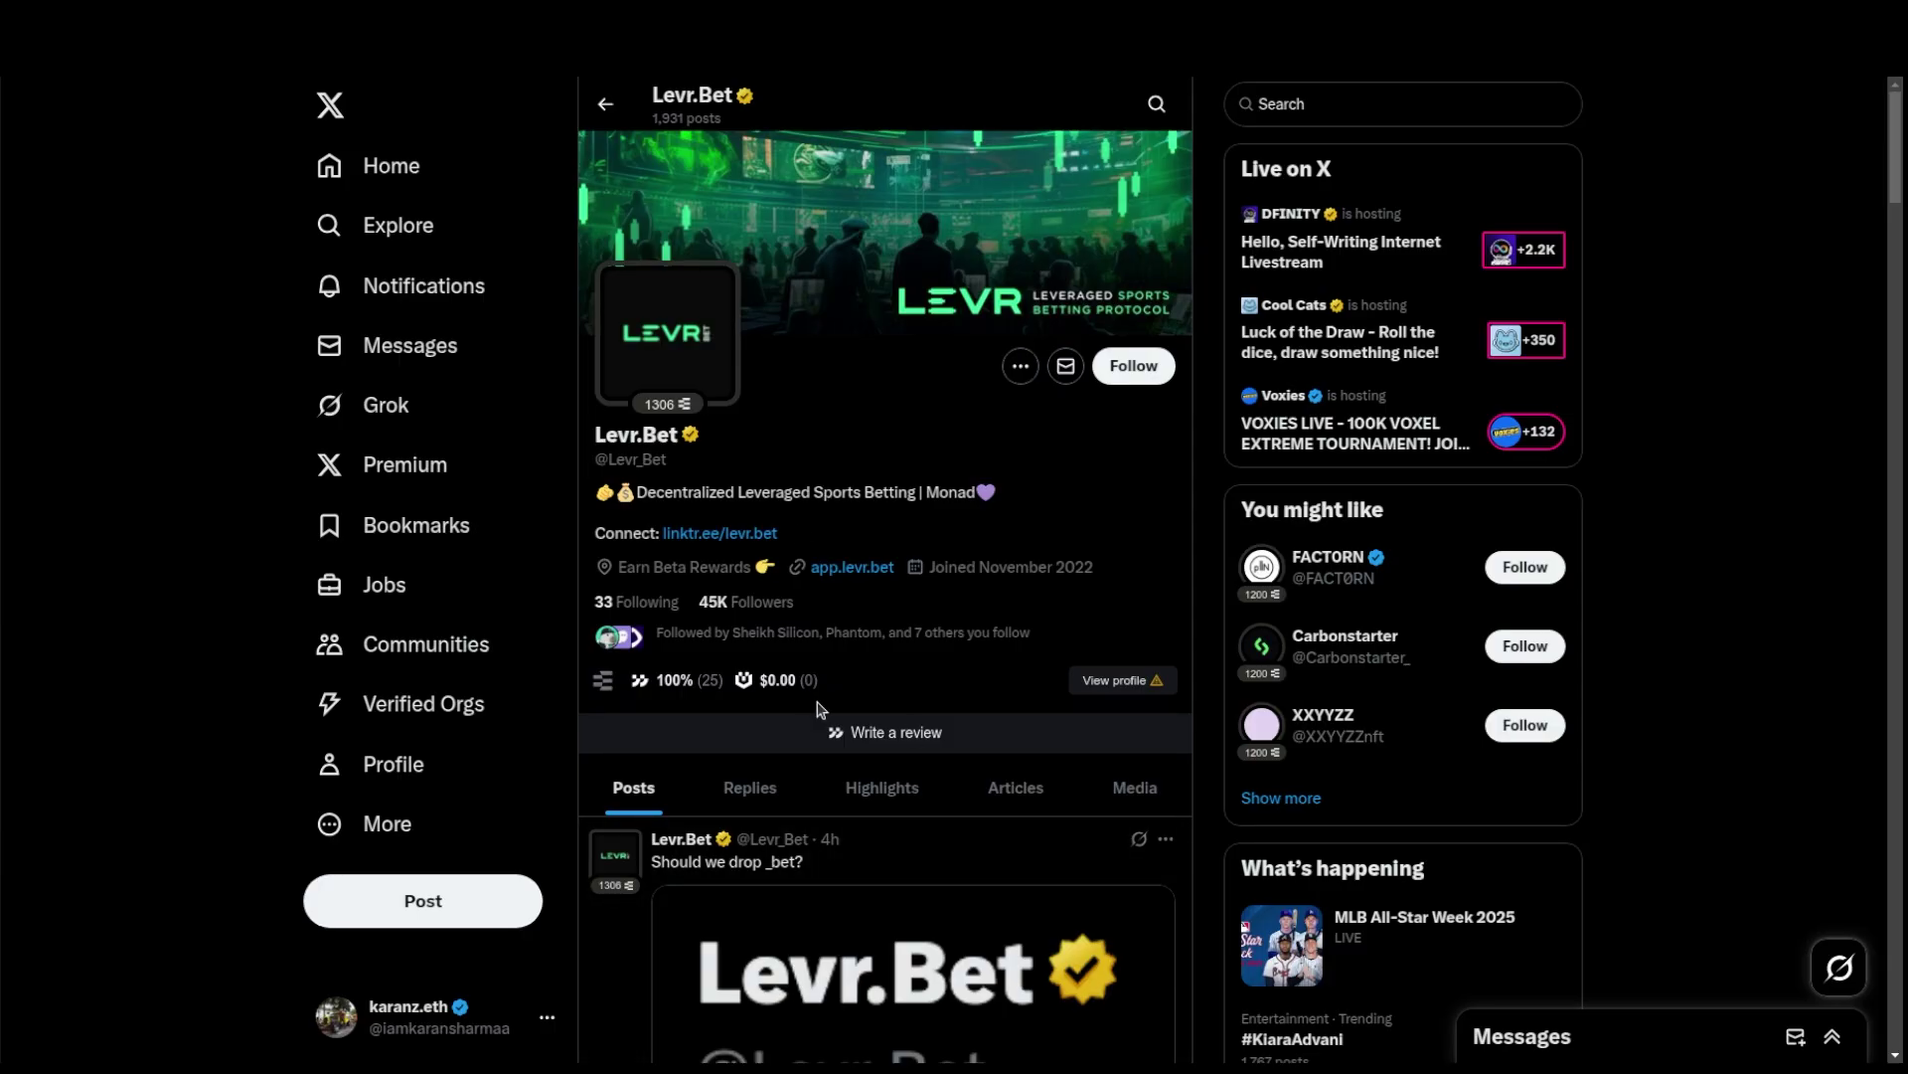
# - Scroll through Levr.Bet's X posts, then return to the Ethos trust question about Levr.Bet
pyautogui.scroll(-4, 817, 711)
pyautogui.scroll(-9, 817, 747)
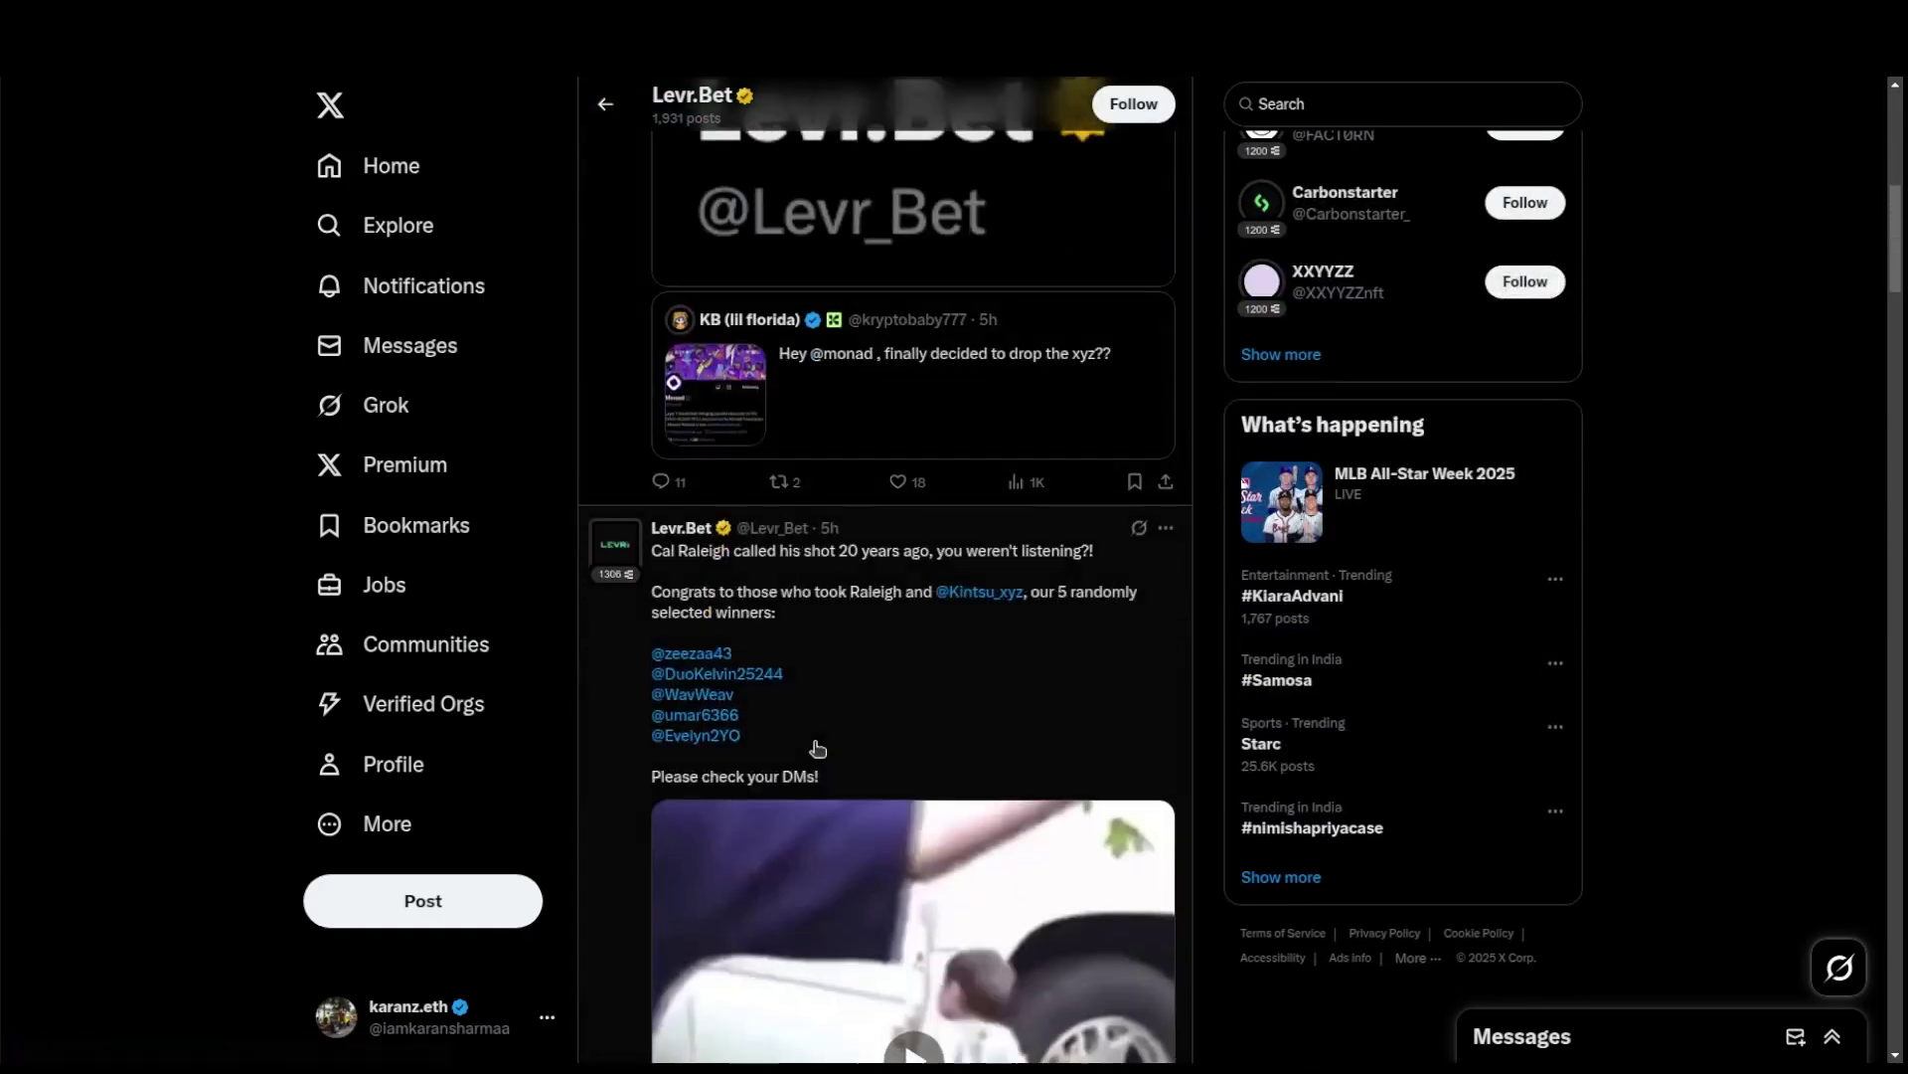
pyautogui.scroll(-5, 817, 747)
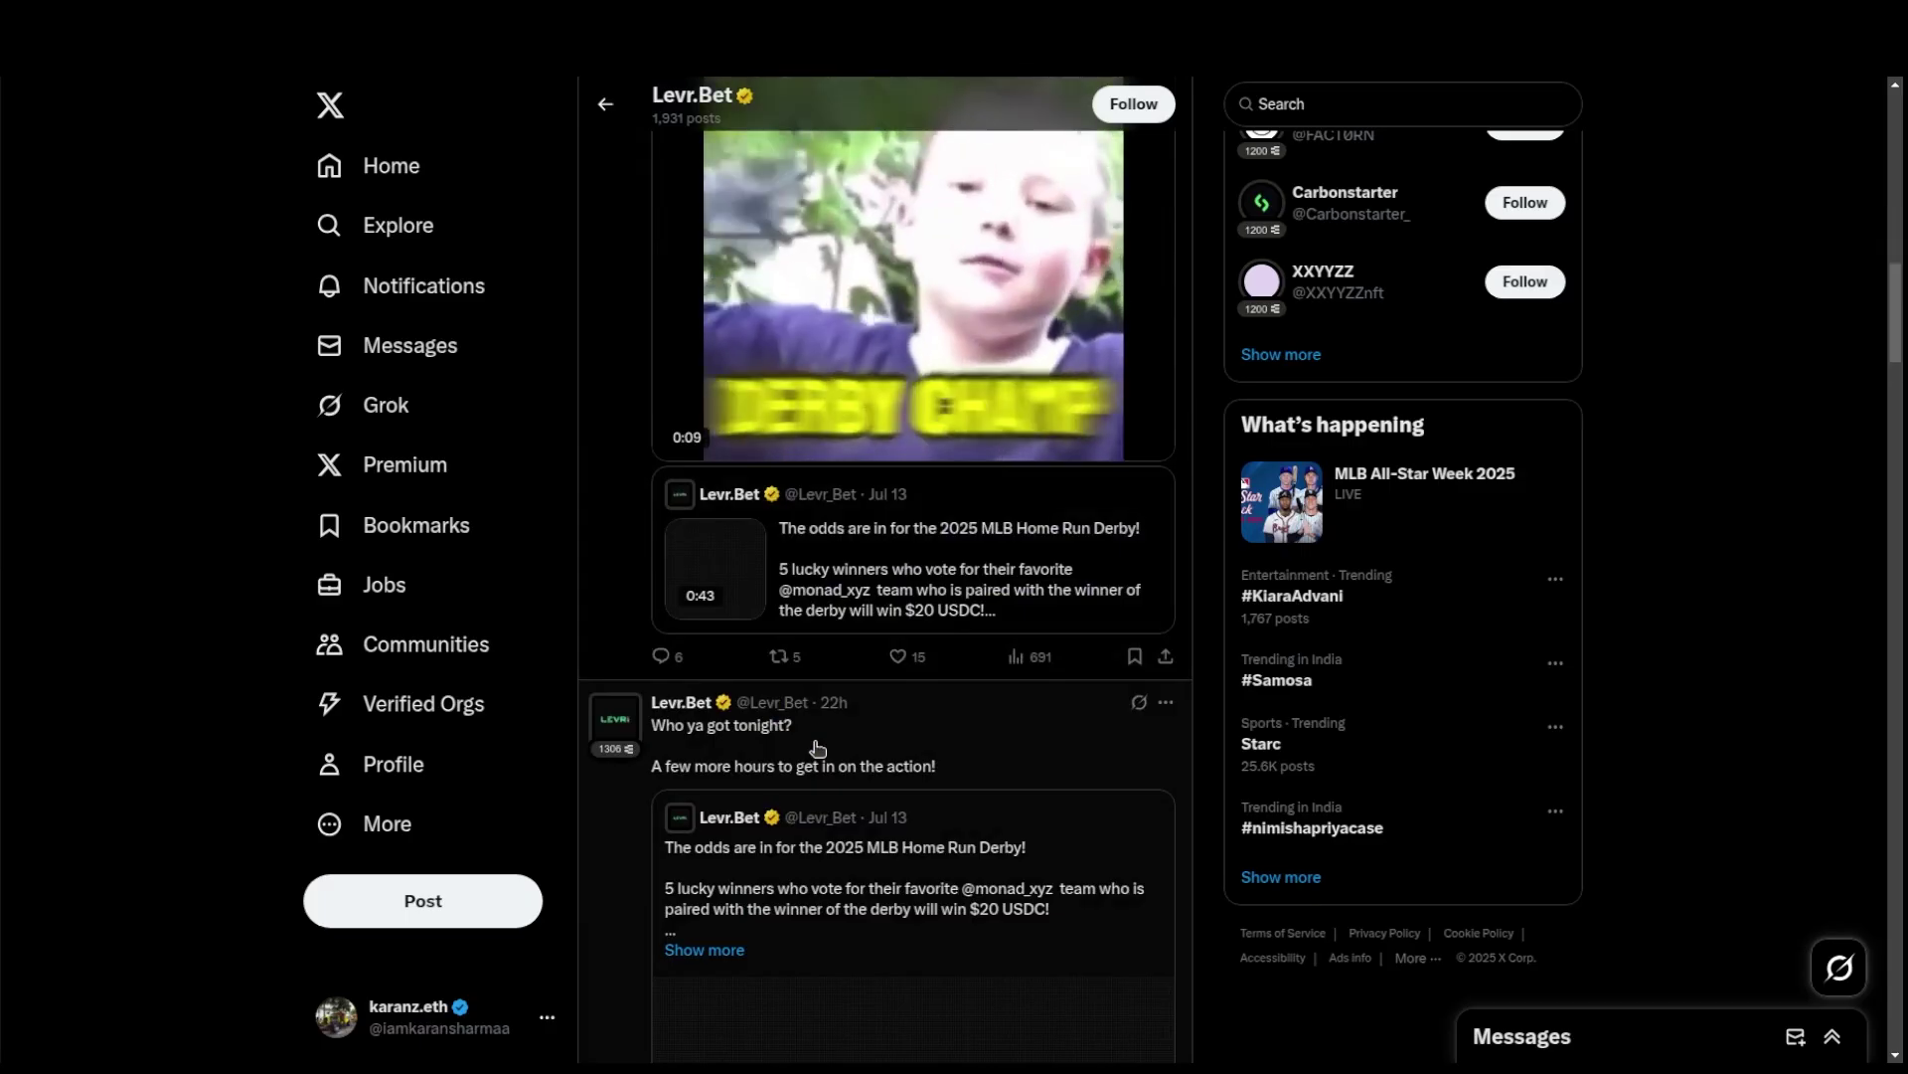
pyautogui.scroll(6, 817, 747)
pyautogui.scroll(11, 817, 747)
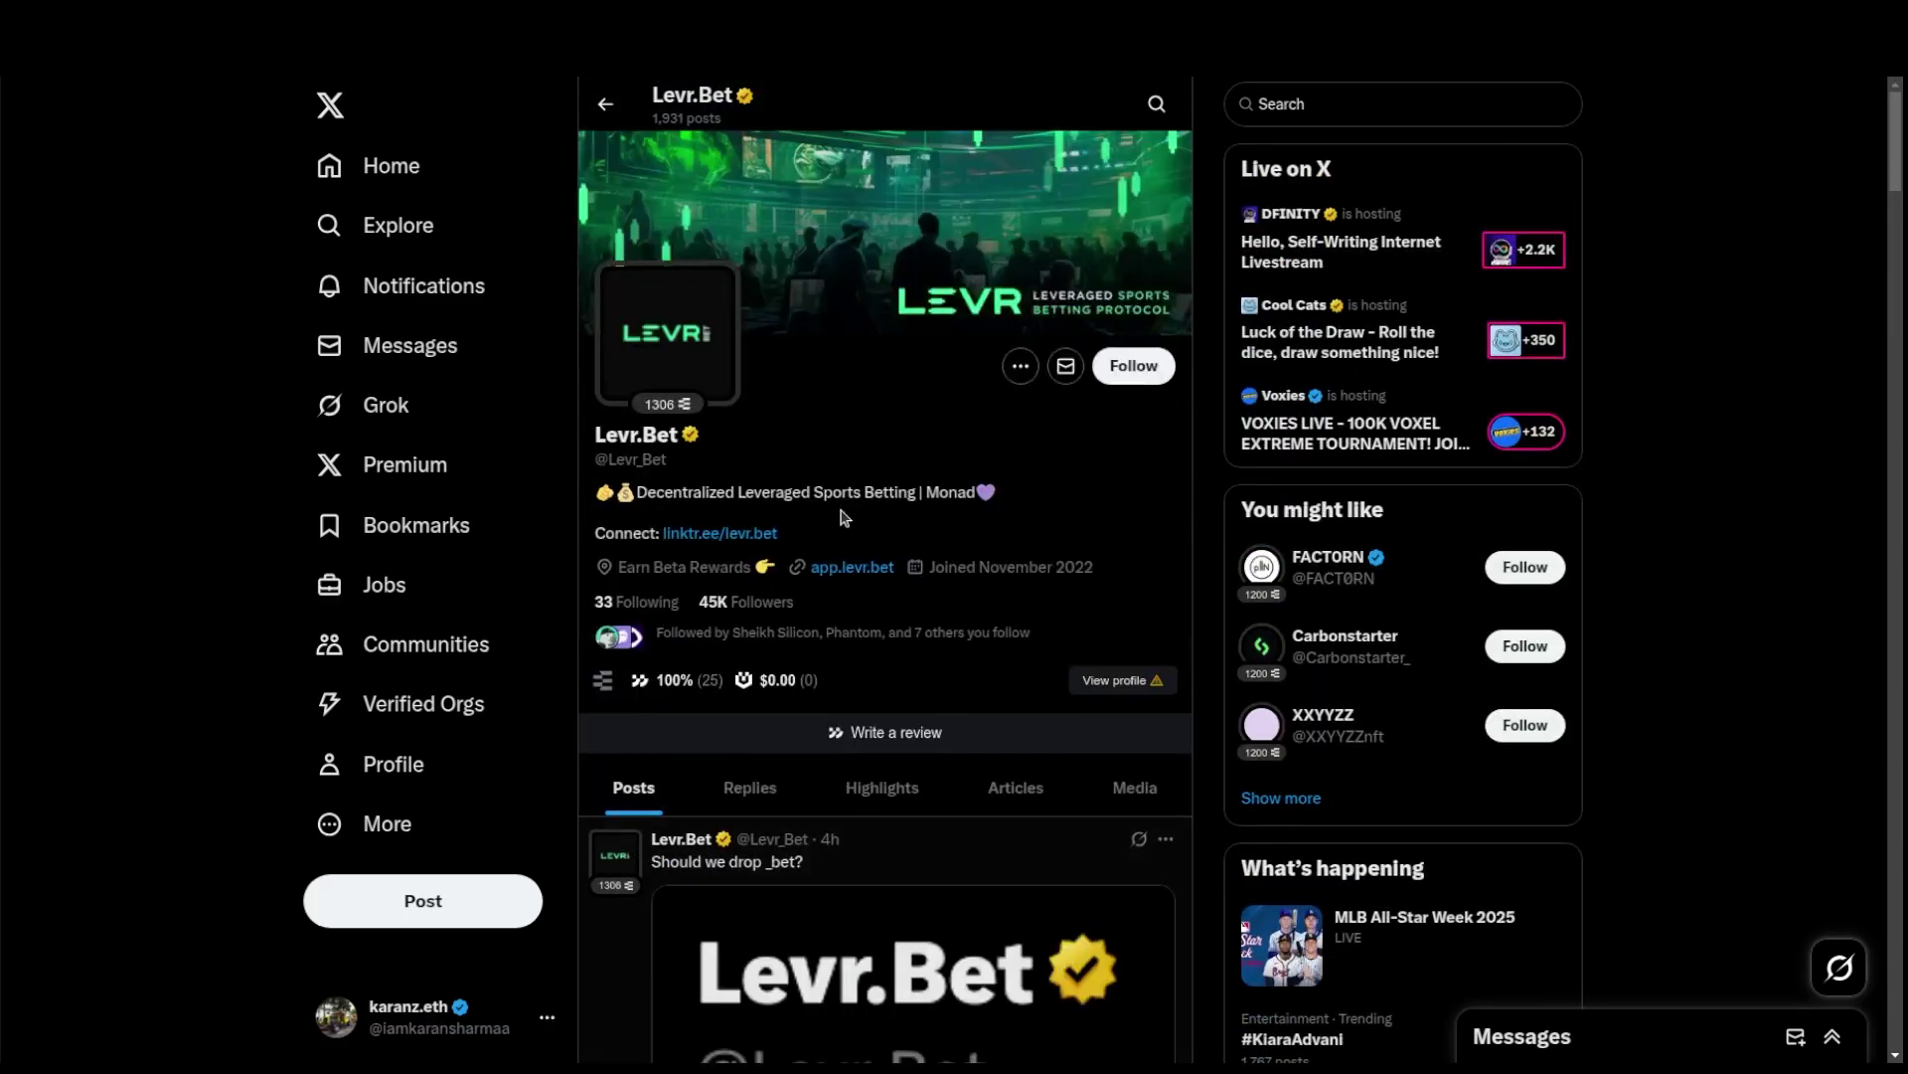
pyautogui.click(696, 9)
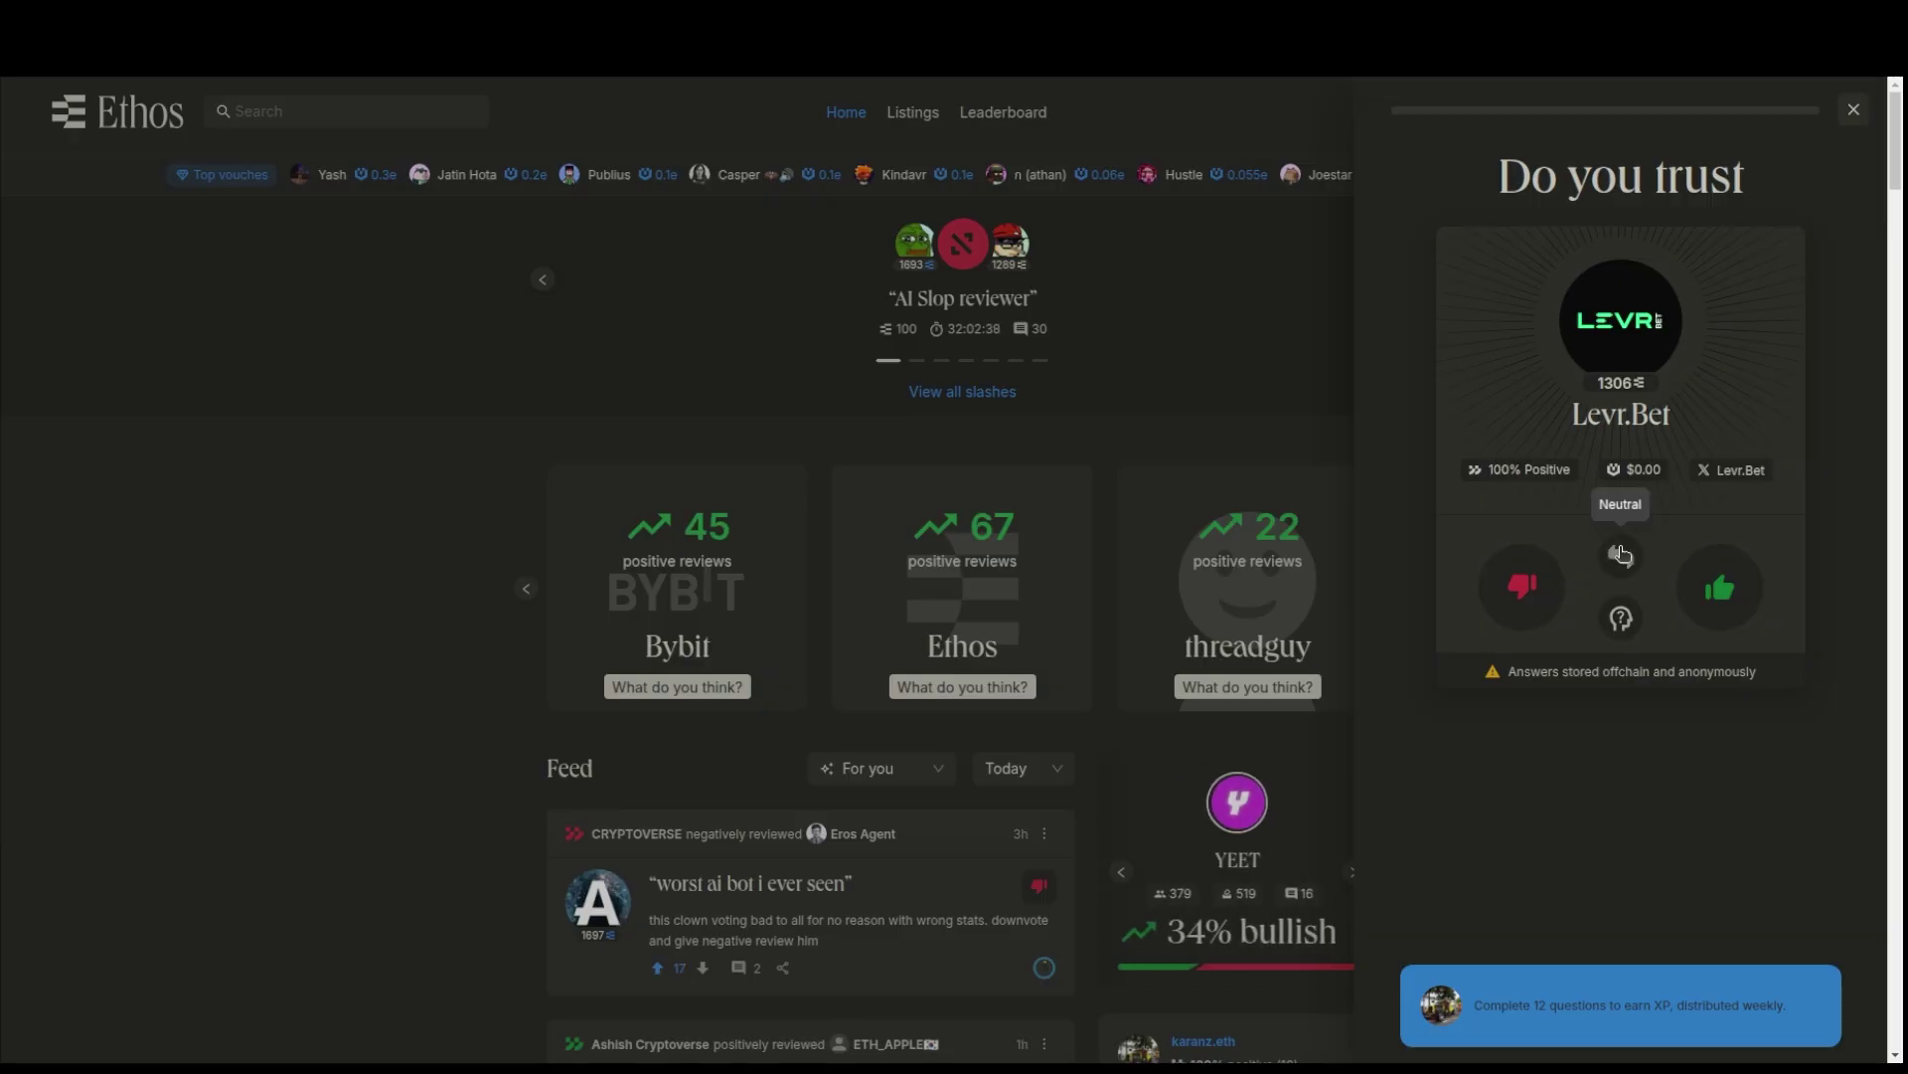
# - Answer Neutral on Levr.Bet, then copy the 'Decentralized Leveraged Sports Betting' bio line from its X profile
pyautogui.click(1622, 555)
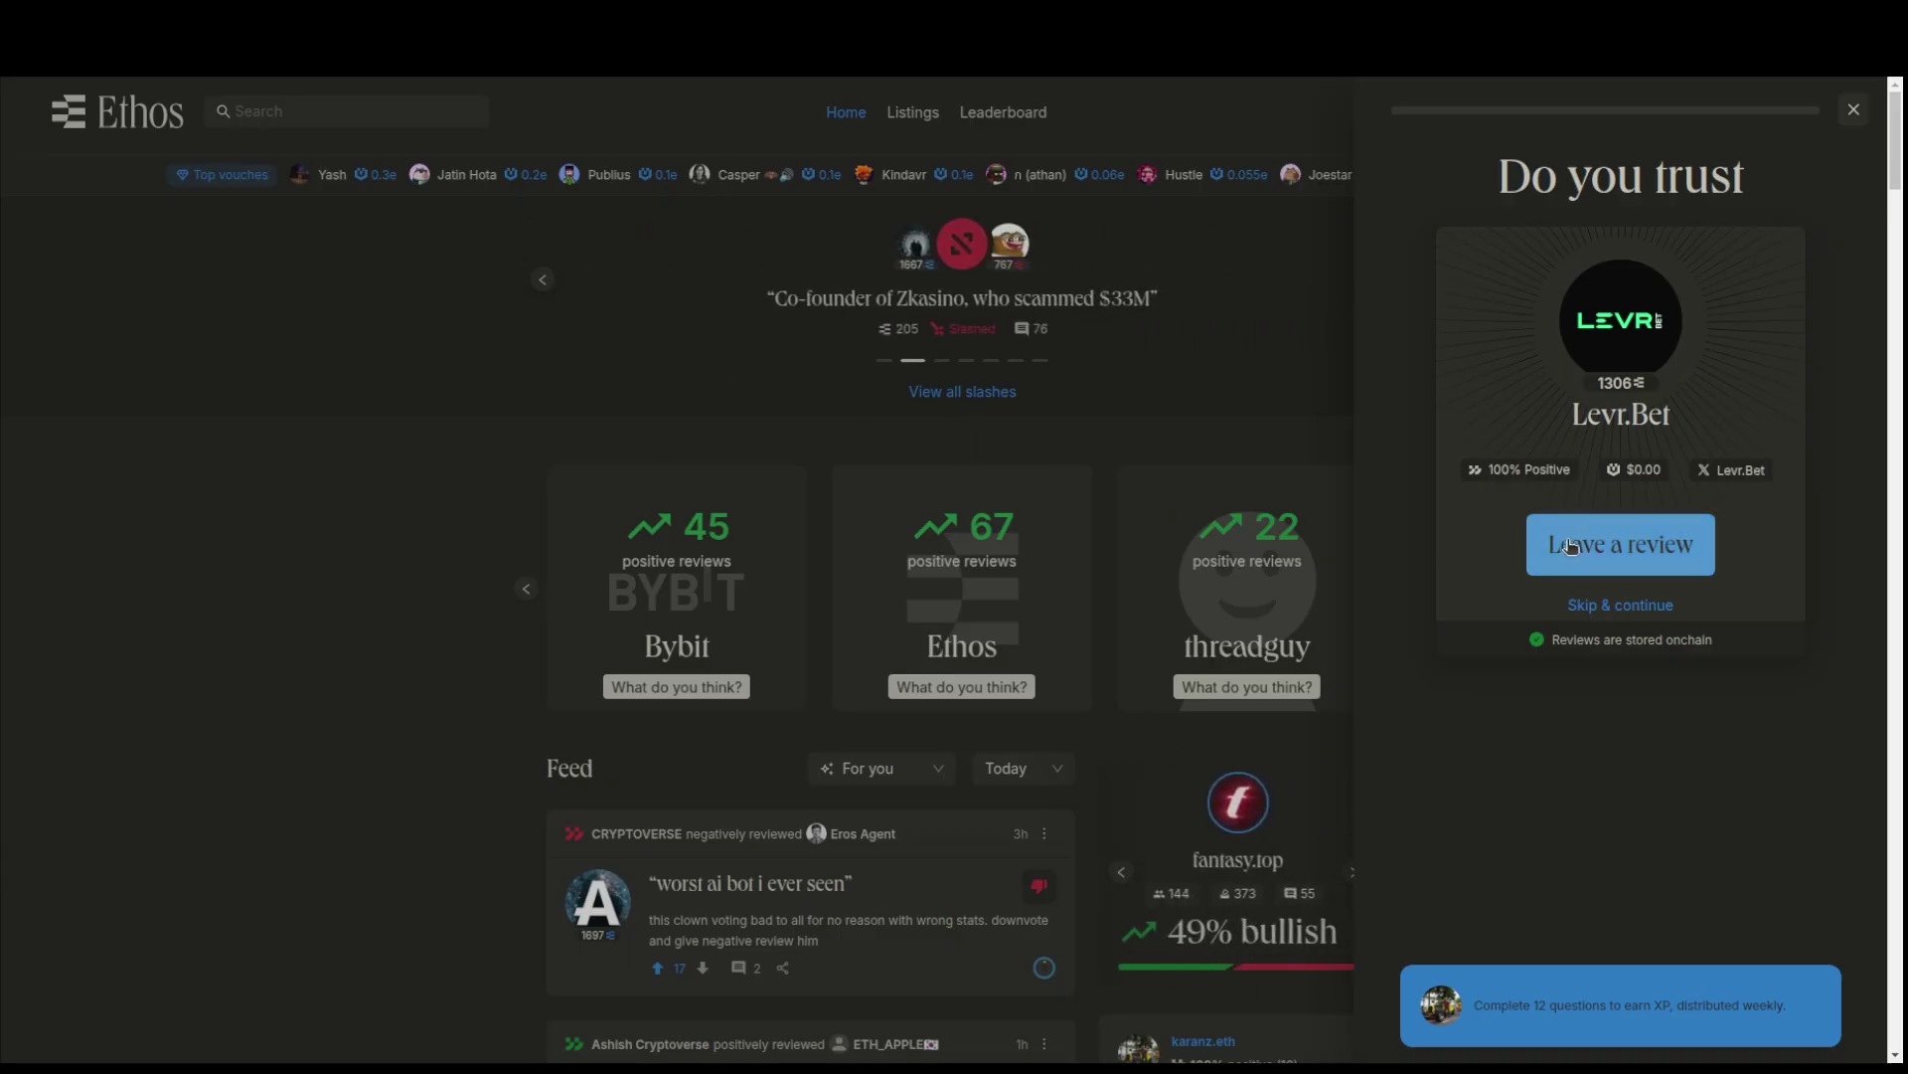
pyautogui.click(846, 13)
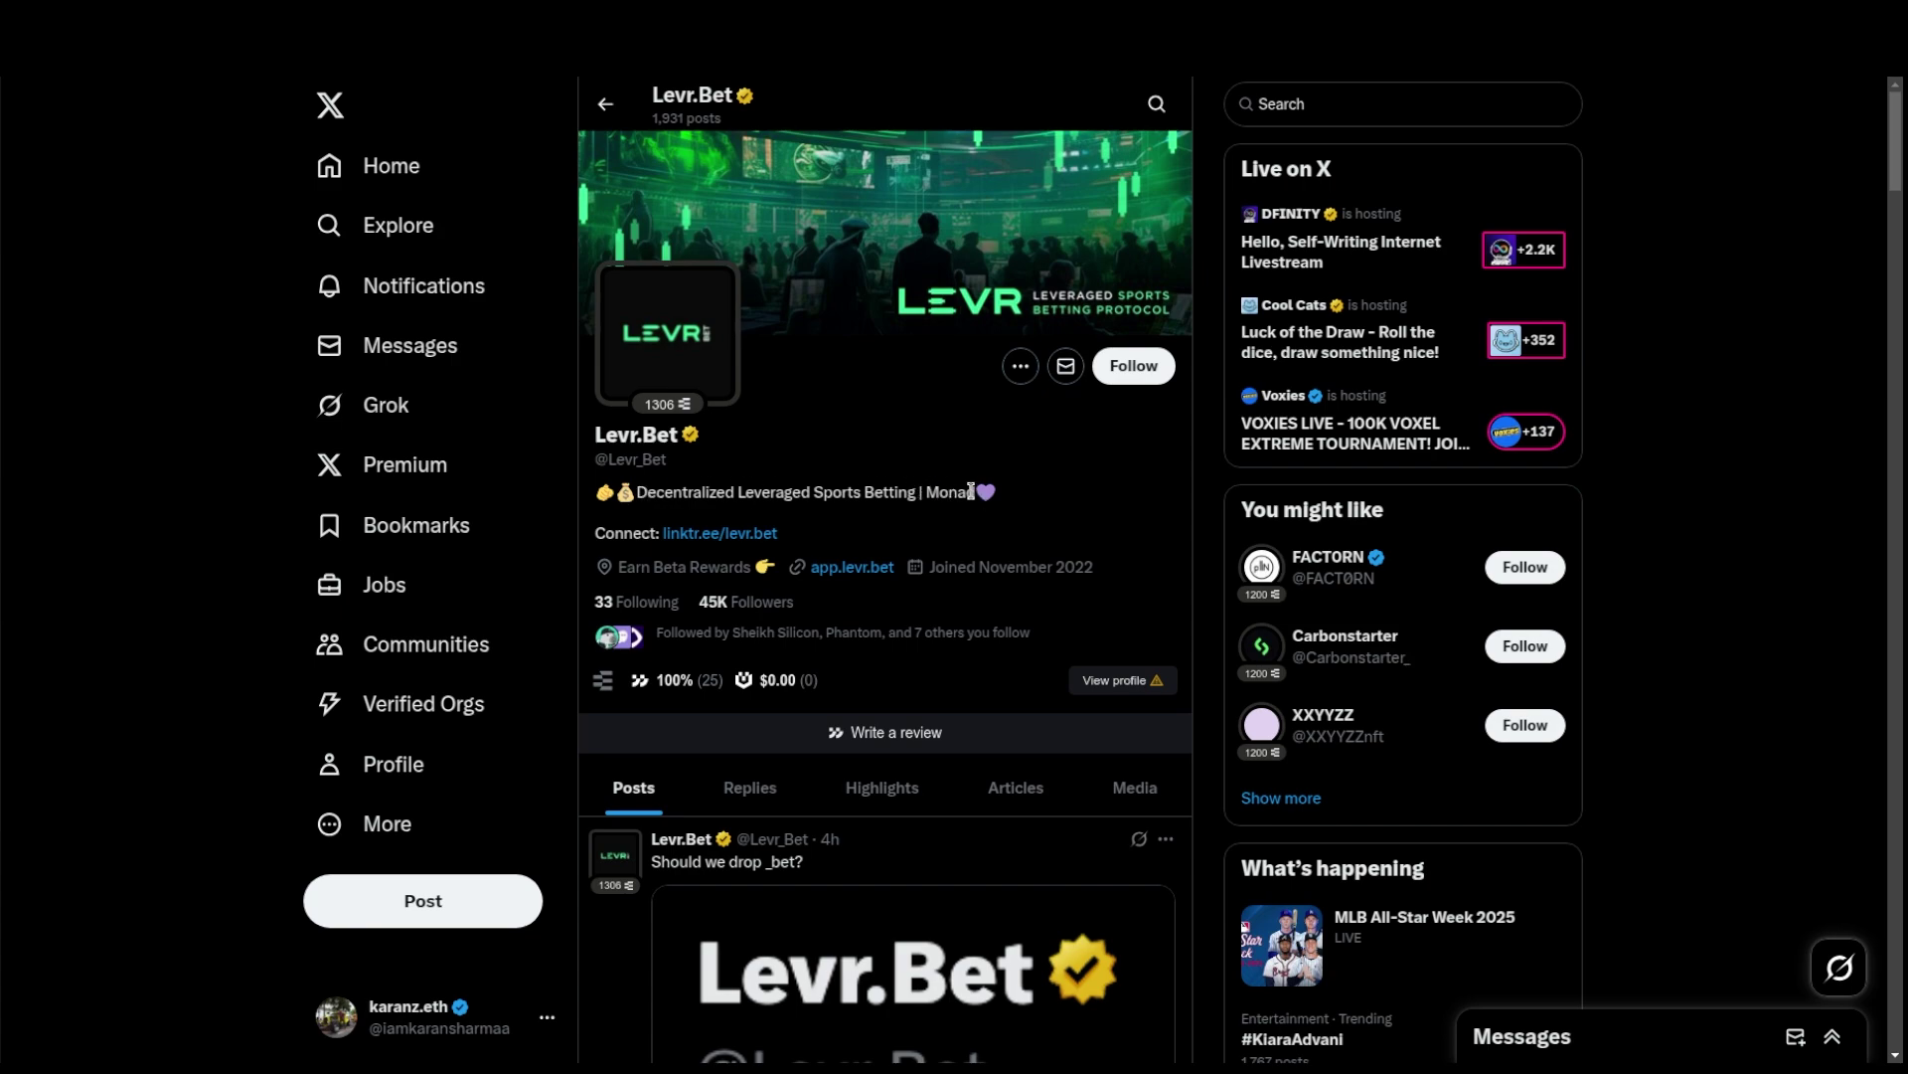
pyautogui.moveTo(962, 490); pyautogui.dragTo(643, 491)
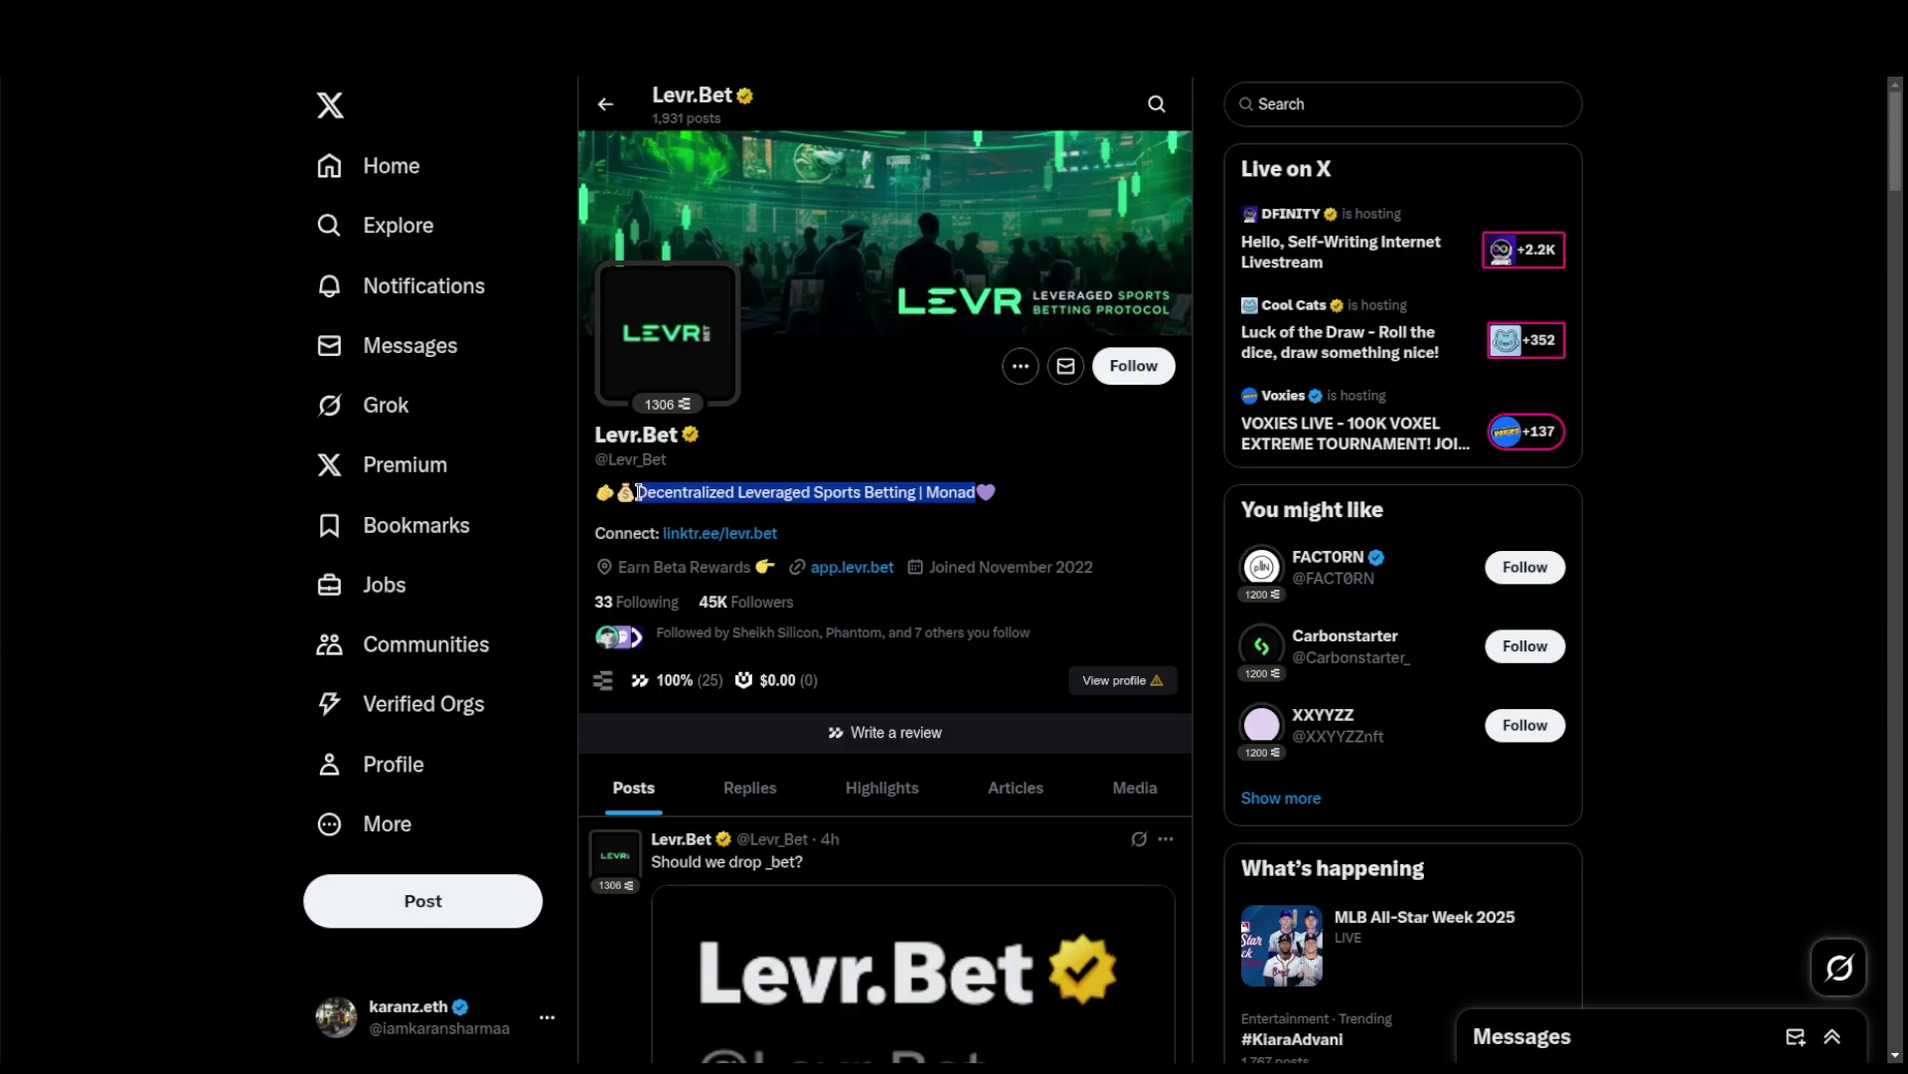
pyautogui.rightClick(652, 496)
pyautogui.click(701, 522)
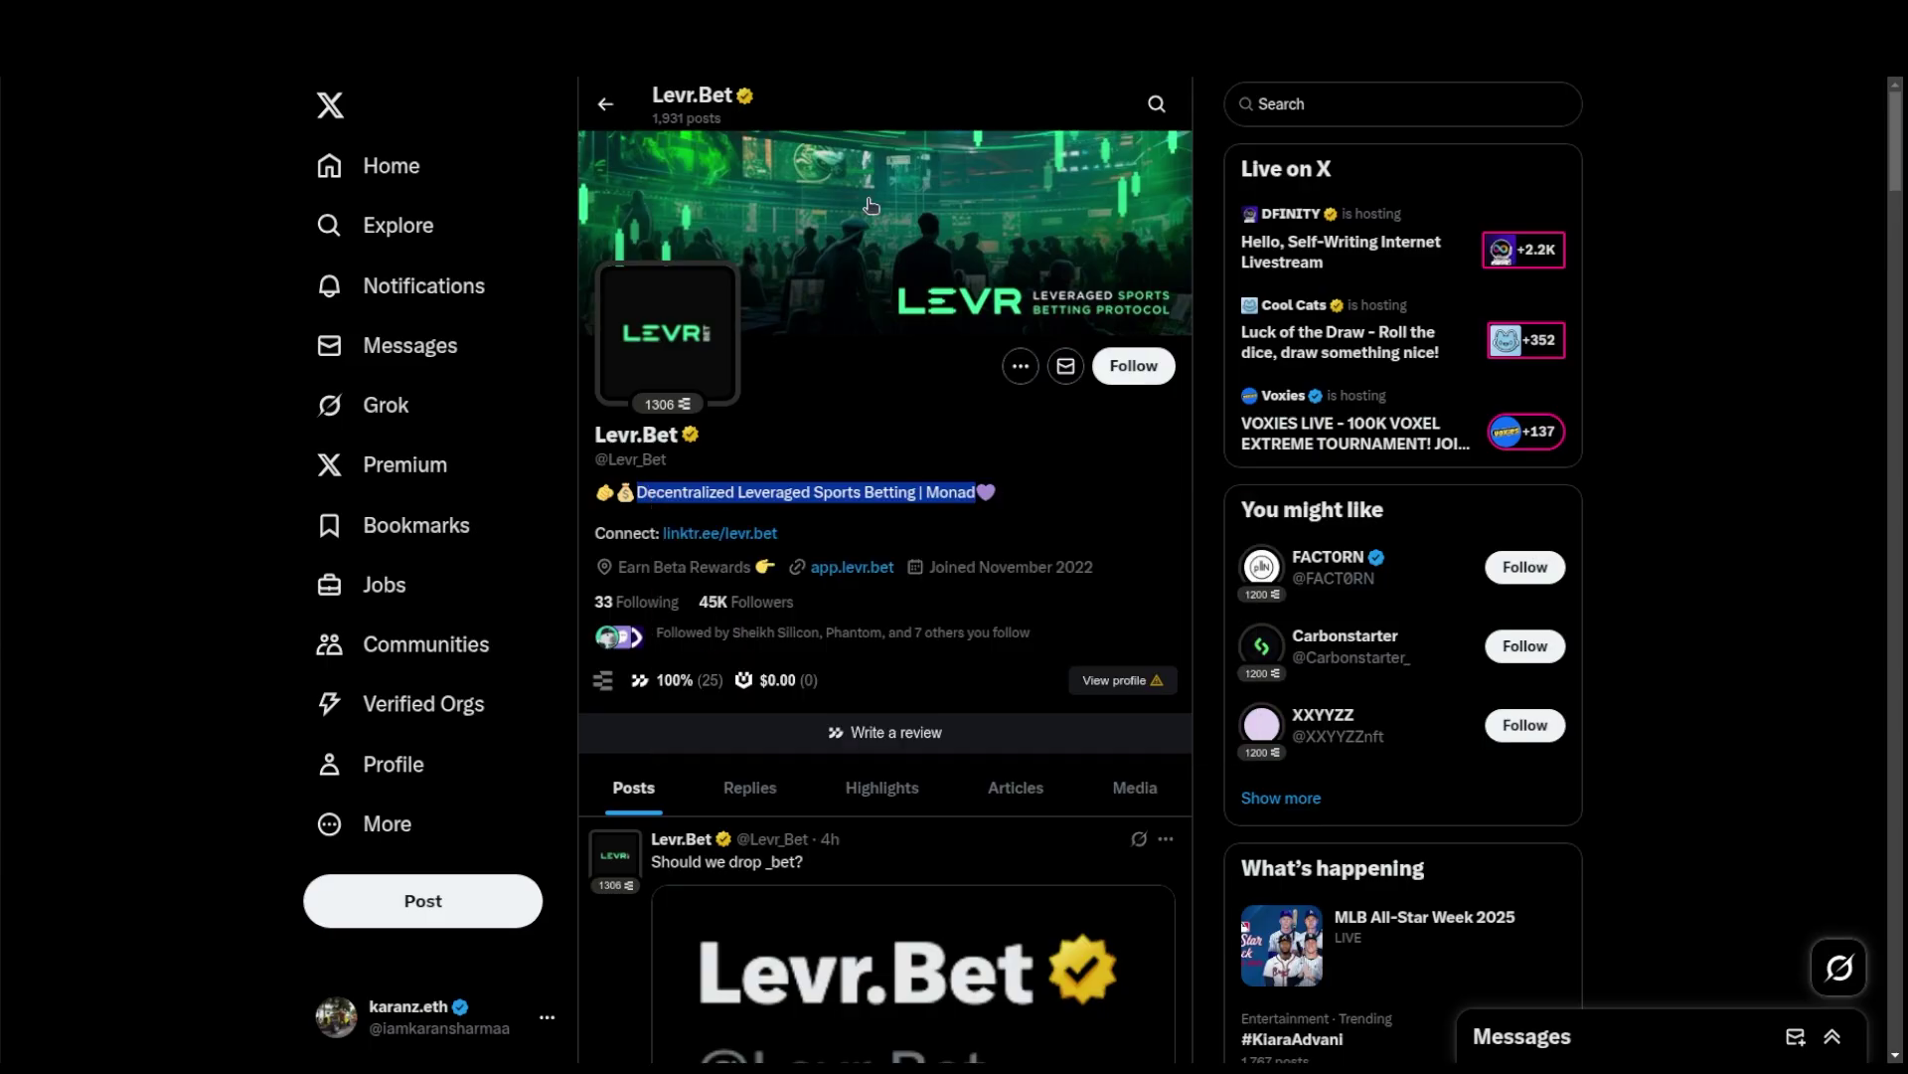
pyautogui.click(1148, 14)
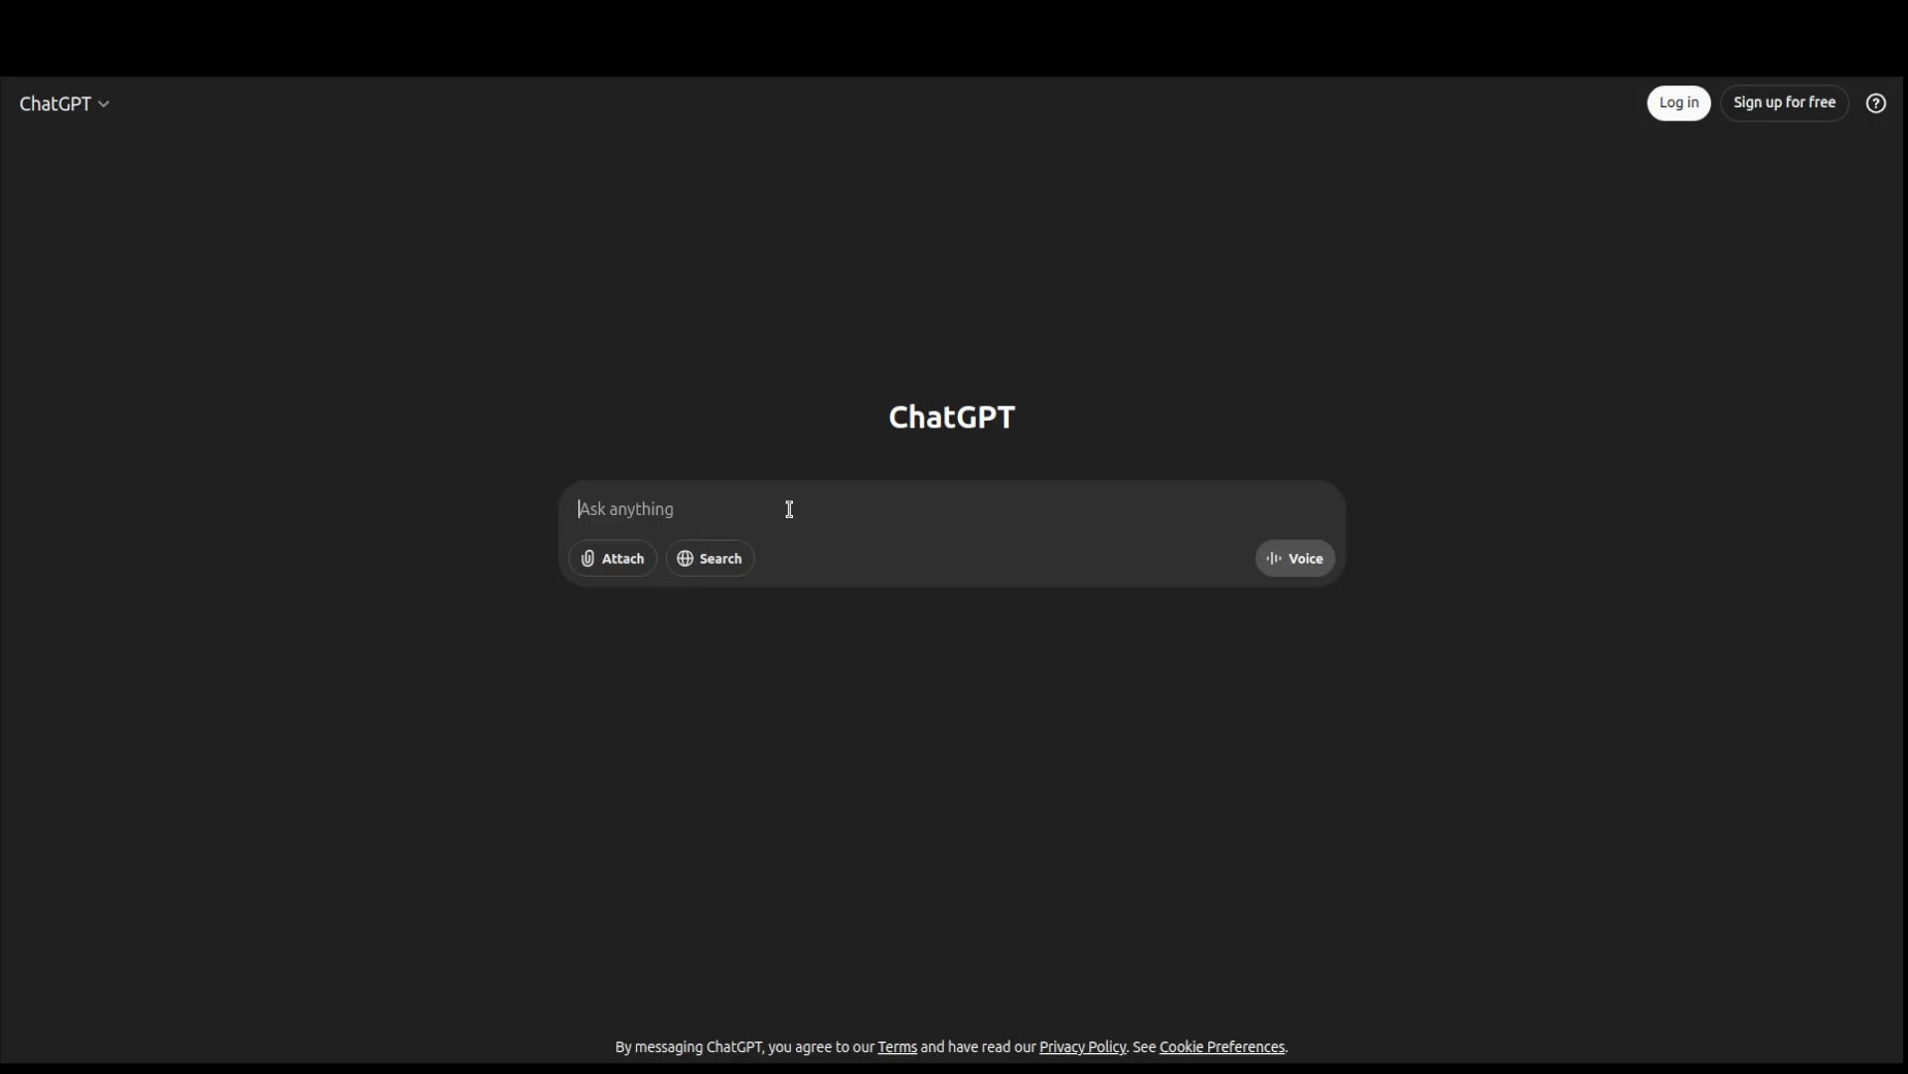
# - Paste the Levr.Bet bio into ChatGPT with a review request and send it
pyautogui.hotkey('ctrl', 'v')
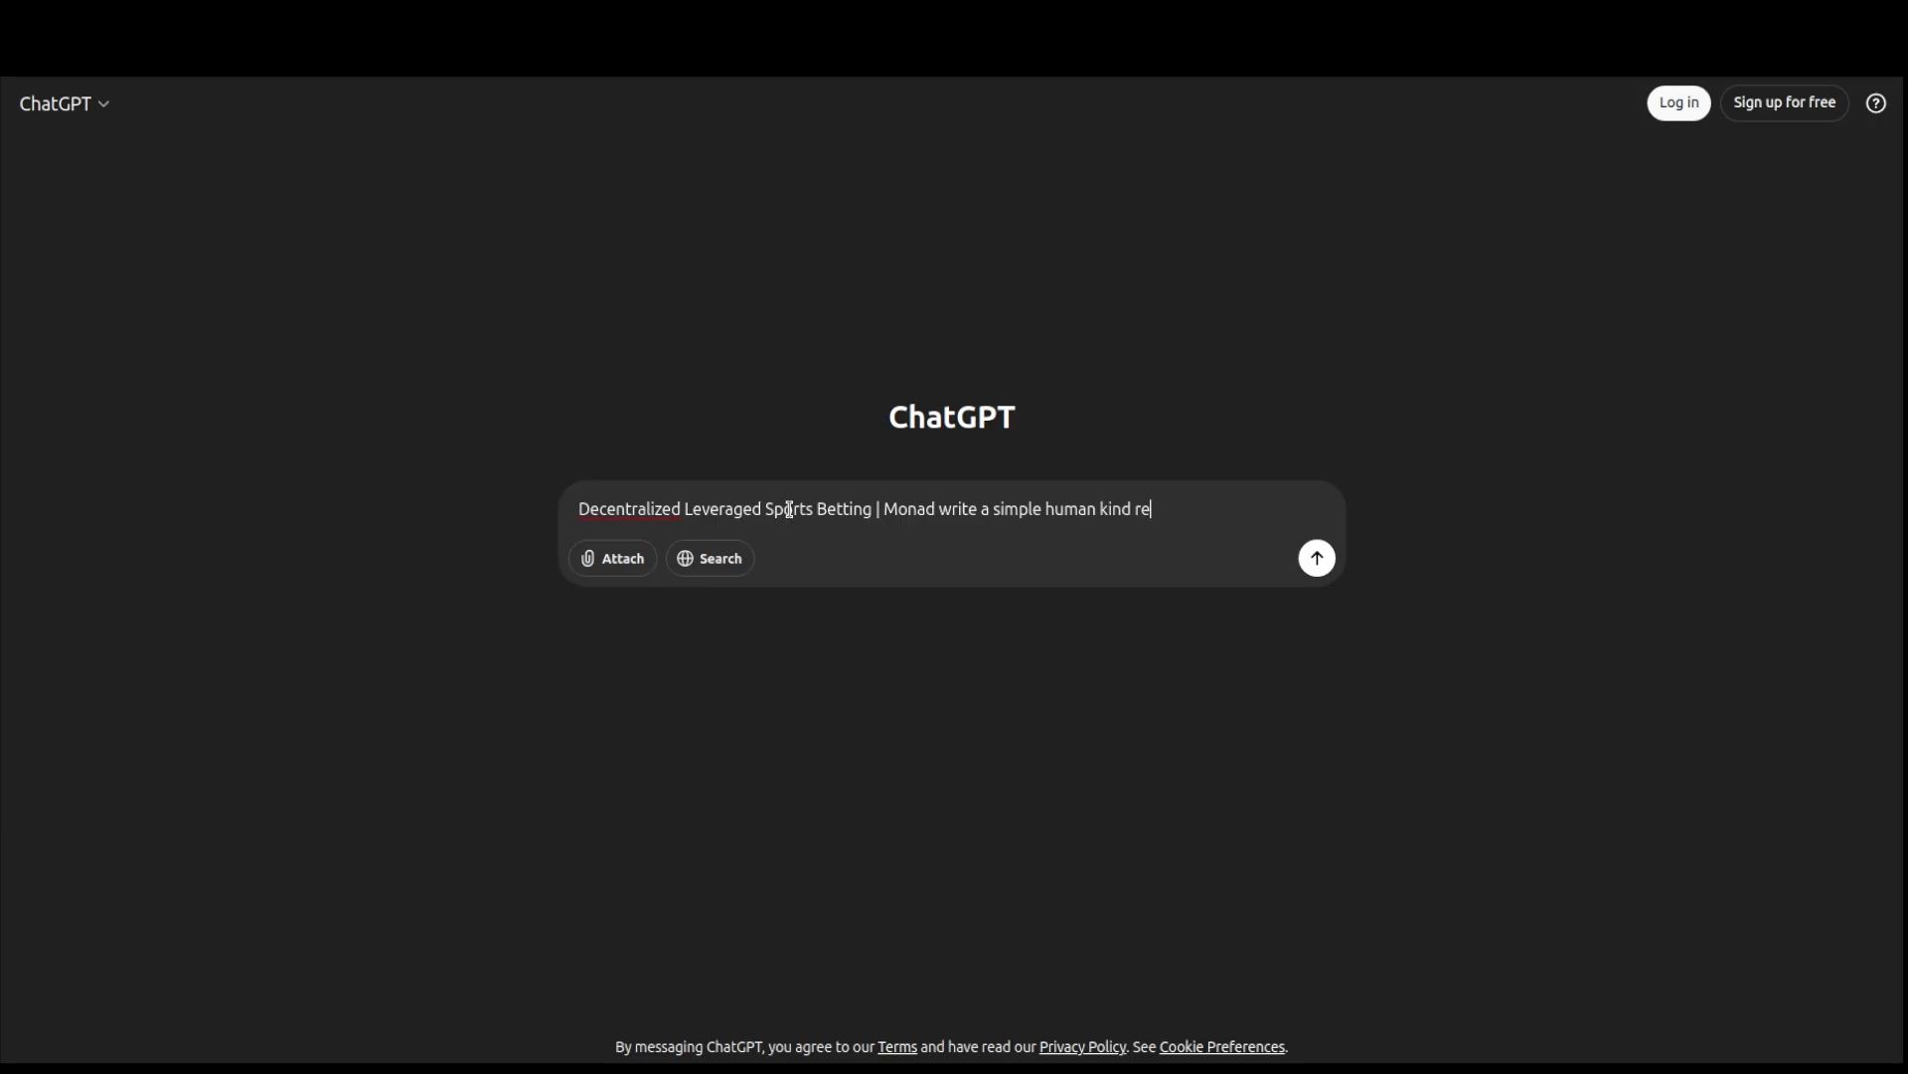
pyautogui.write('ew with neutral nat')
pyautogui.write('ure that mentions of levr bet')
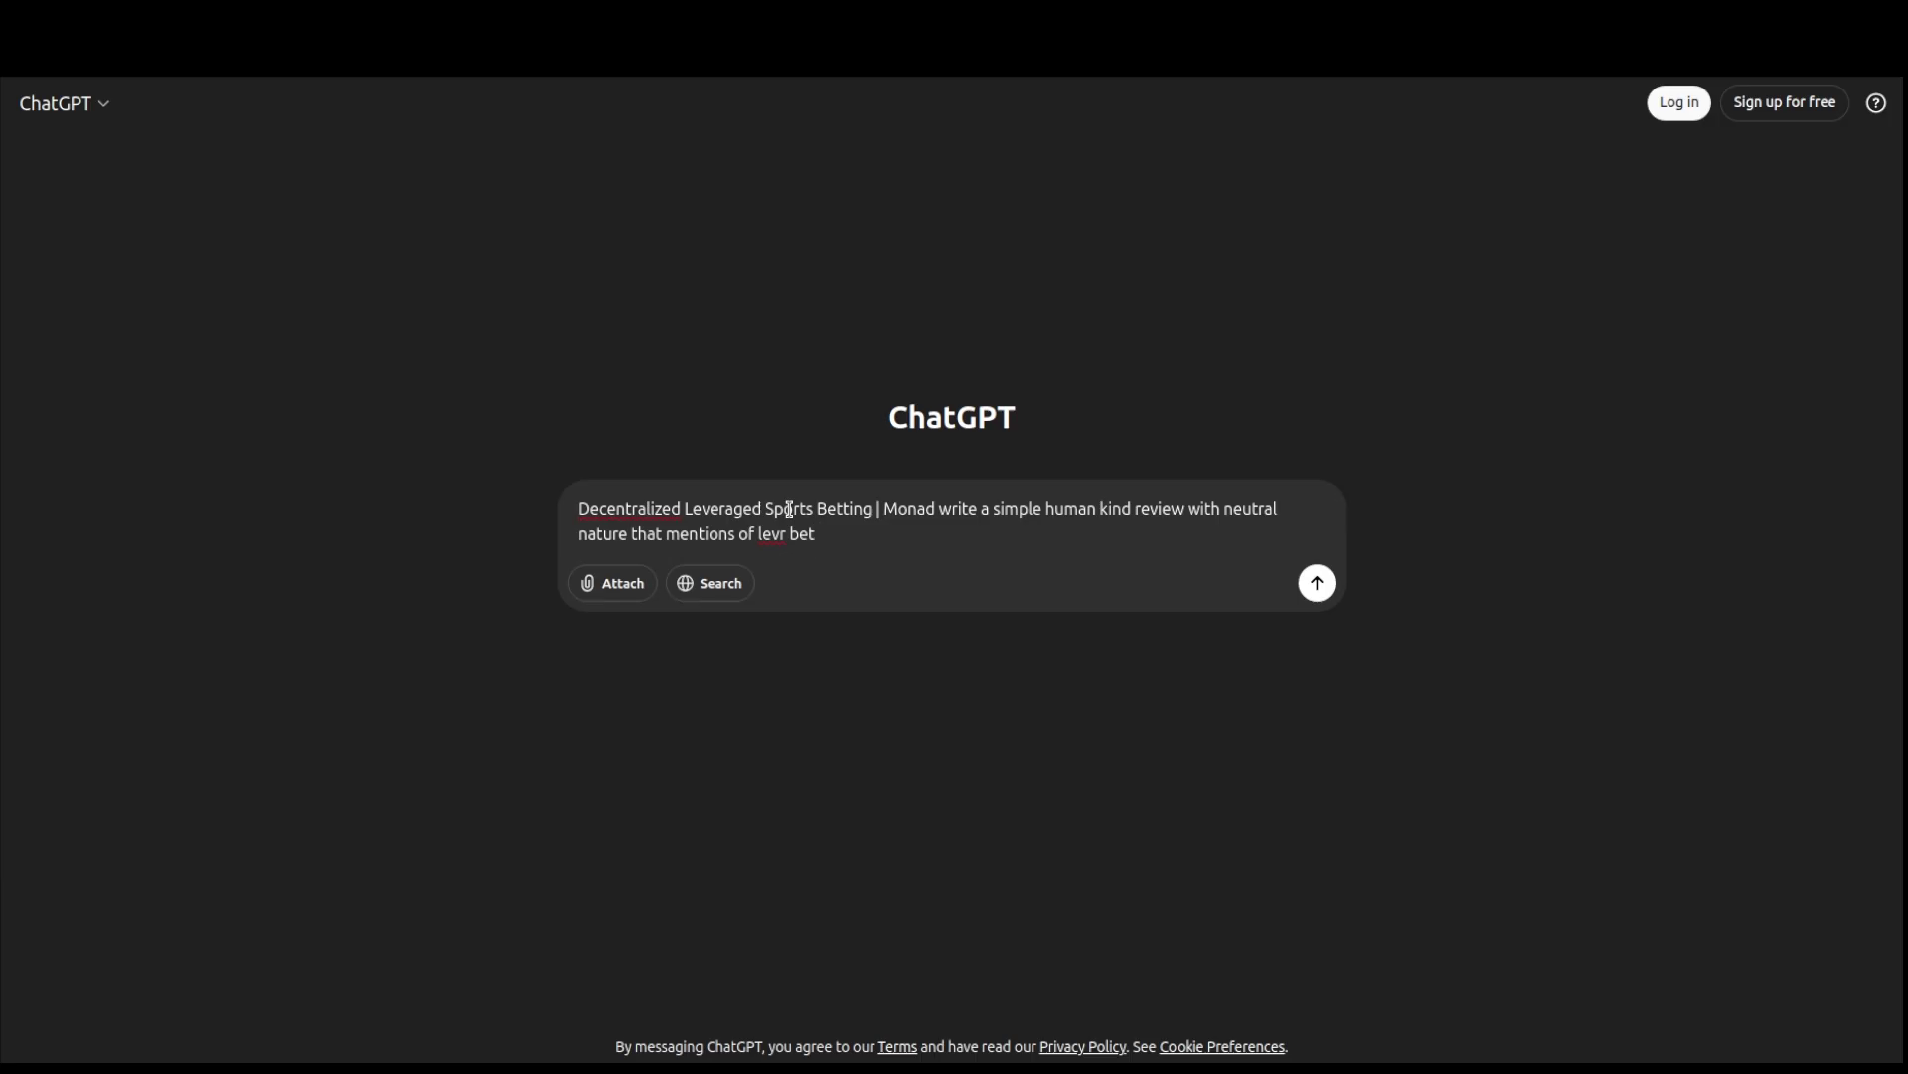
pyautogui.press('Return')
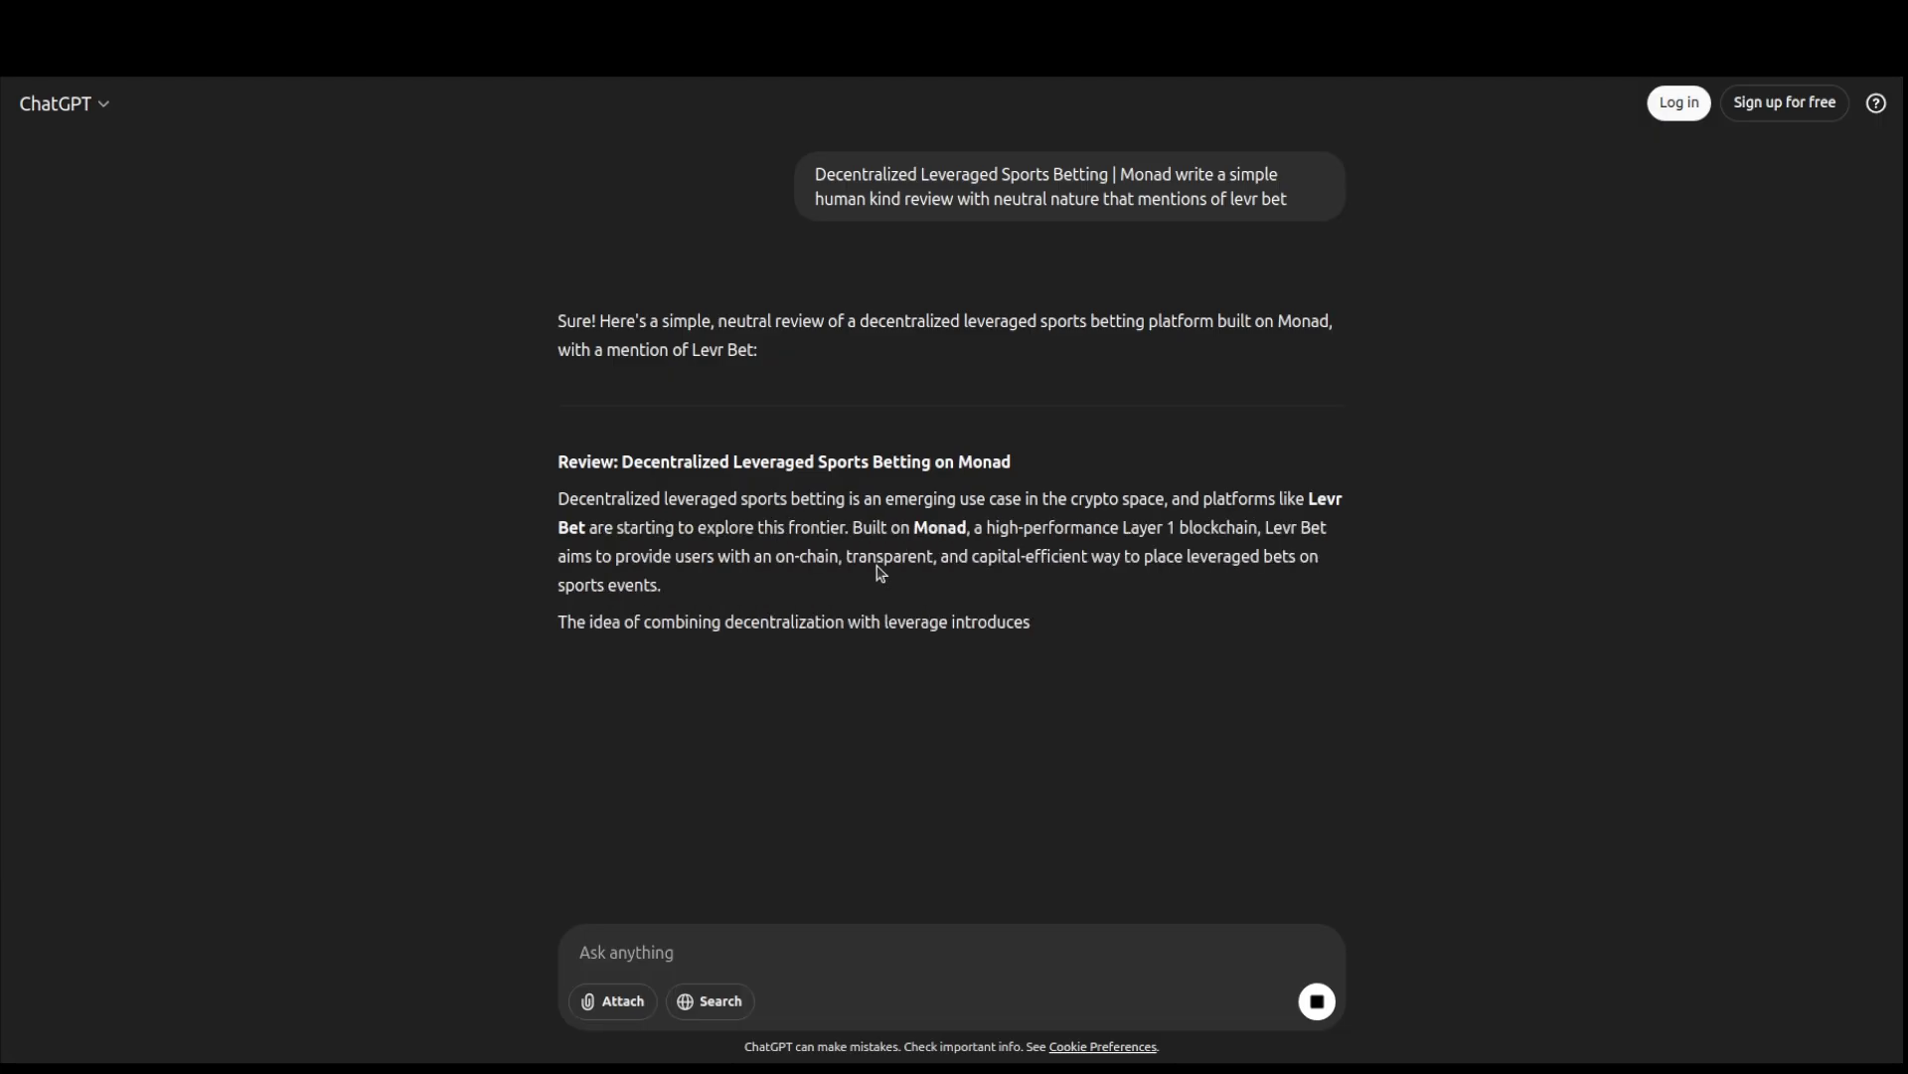
# - Copy the review heading 'Decentralized Leveraged Sports Betting on Monad'
pyautogui.moveTo(1012, 463); pyautogui.dragTo(622, 462)
pyautogui.rightClick(637, 465)
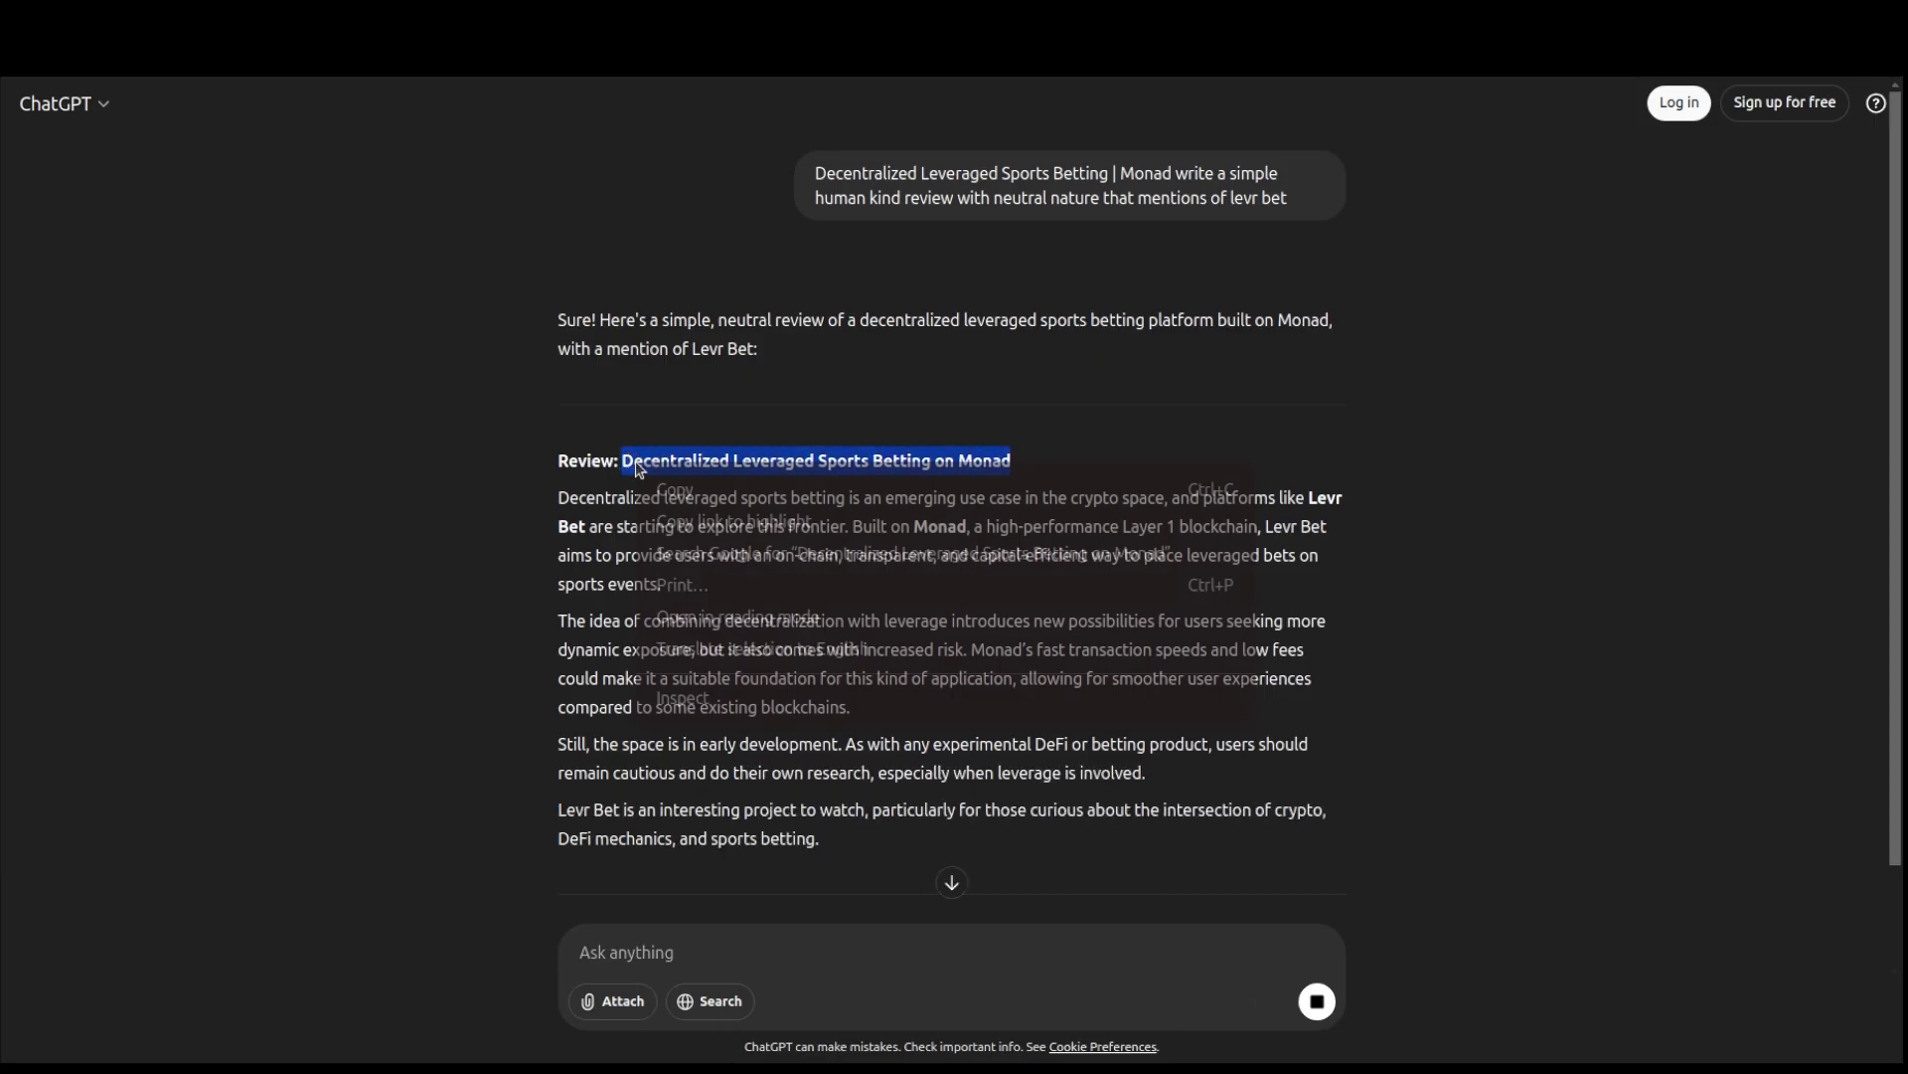
pyautogui.click(696, 491)
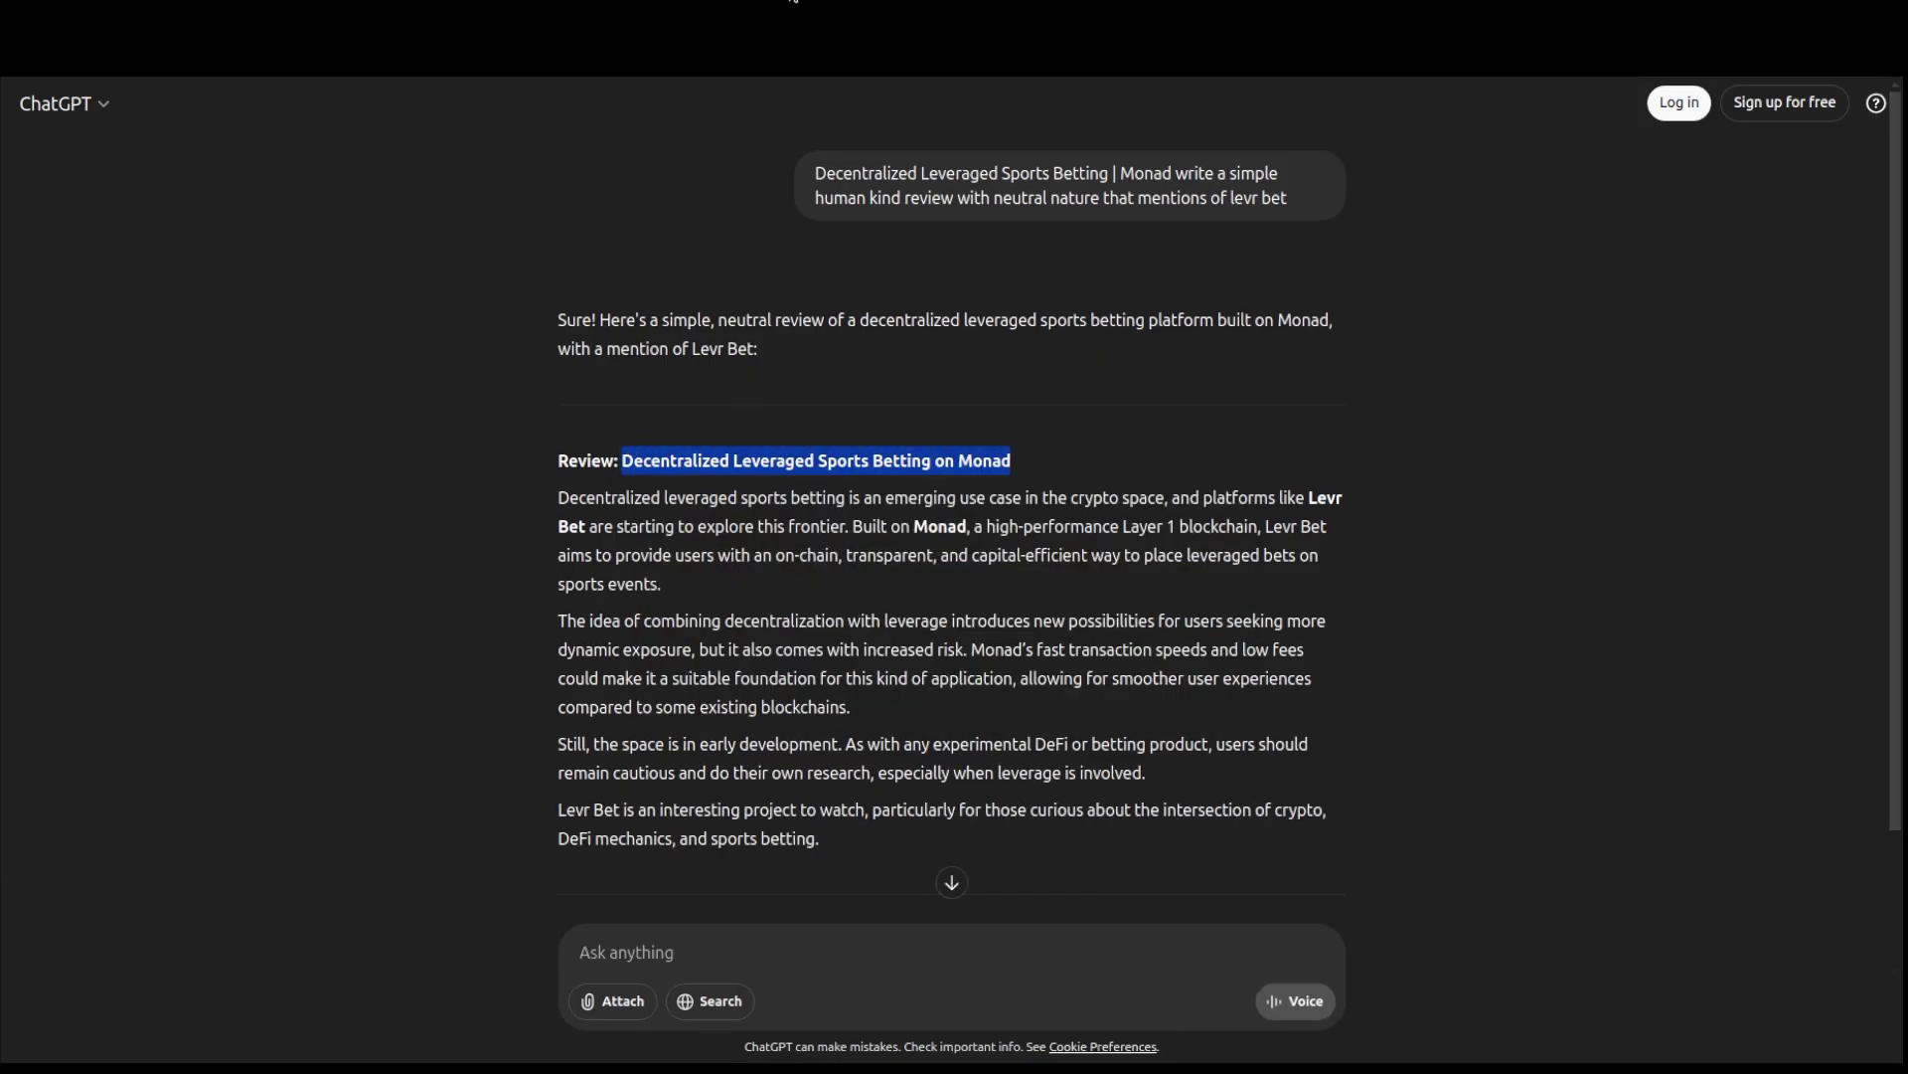
# - Start a Levr.Bet review titled 'Decentralized Leveraged Sports Betting on Monad' and mark it Positive
pyautogui.click(676, 17)
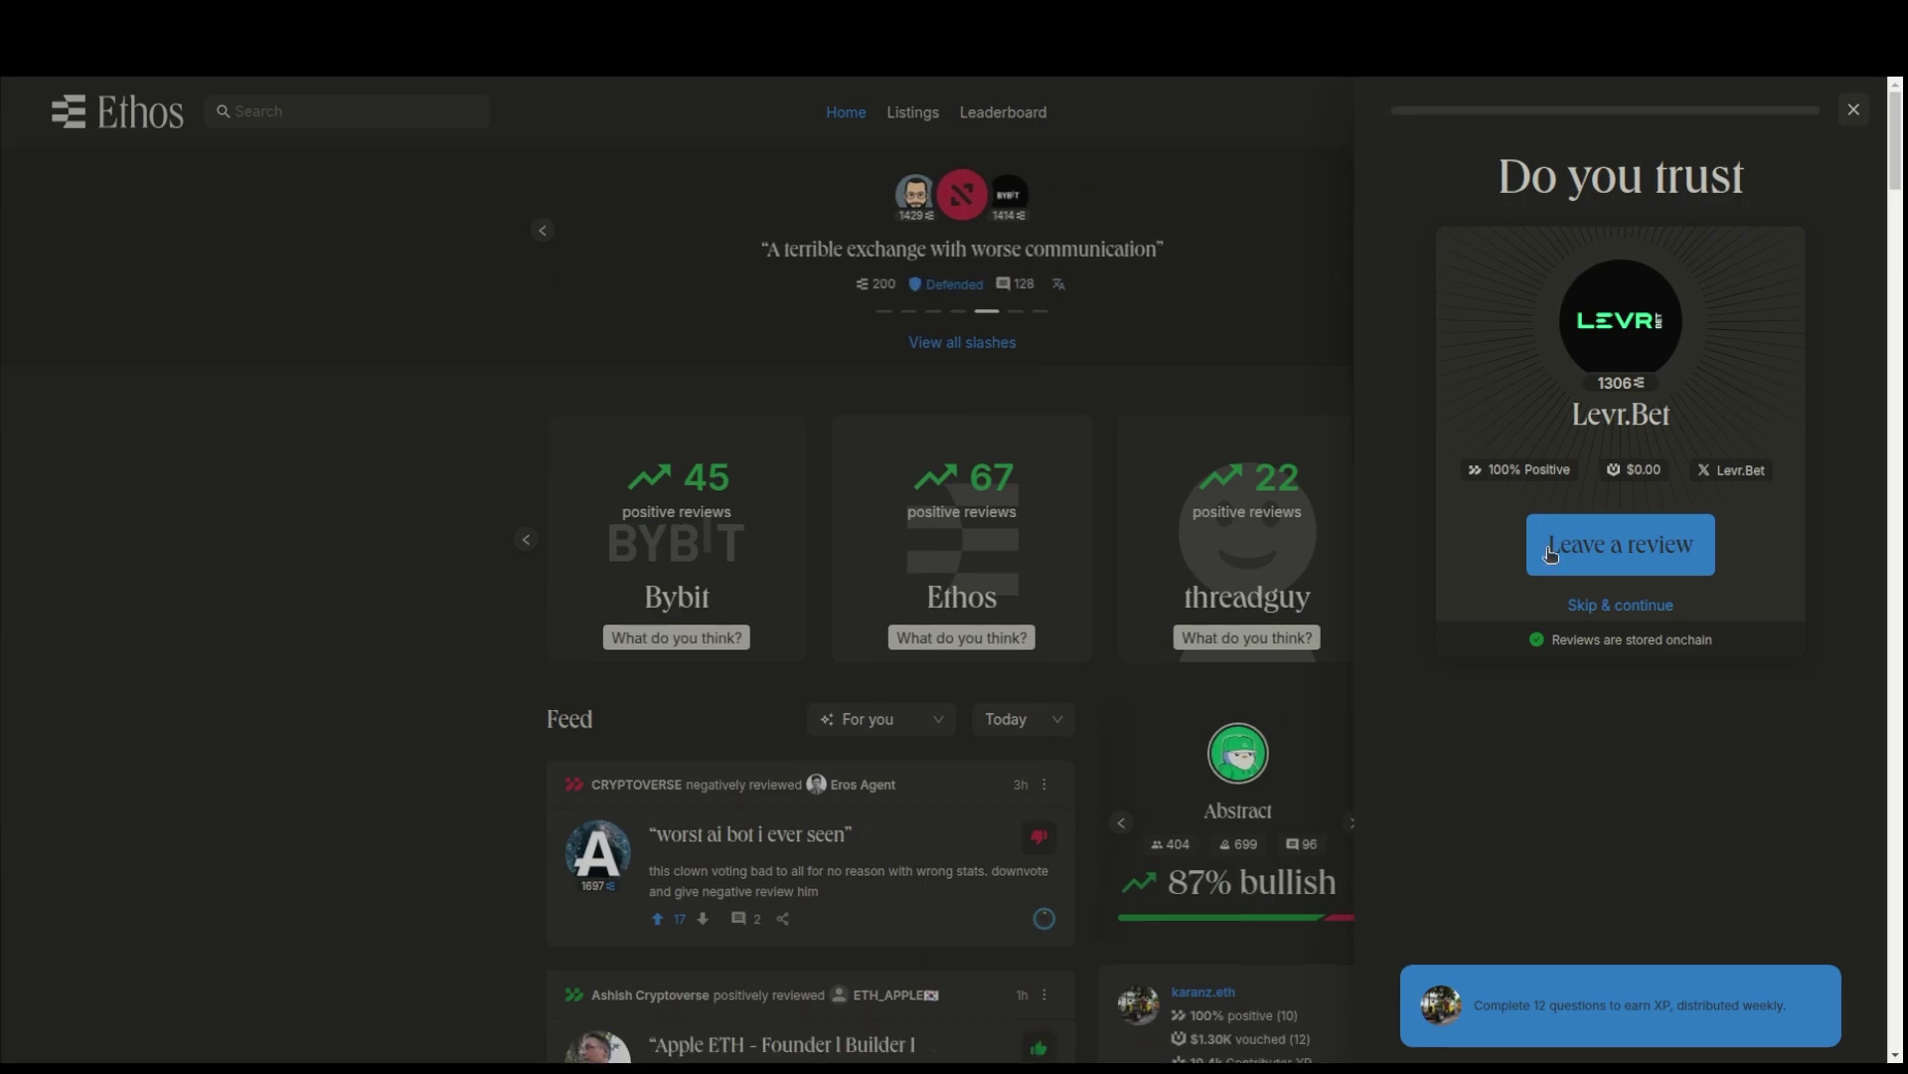
pyautogui.click(1583, 546)
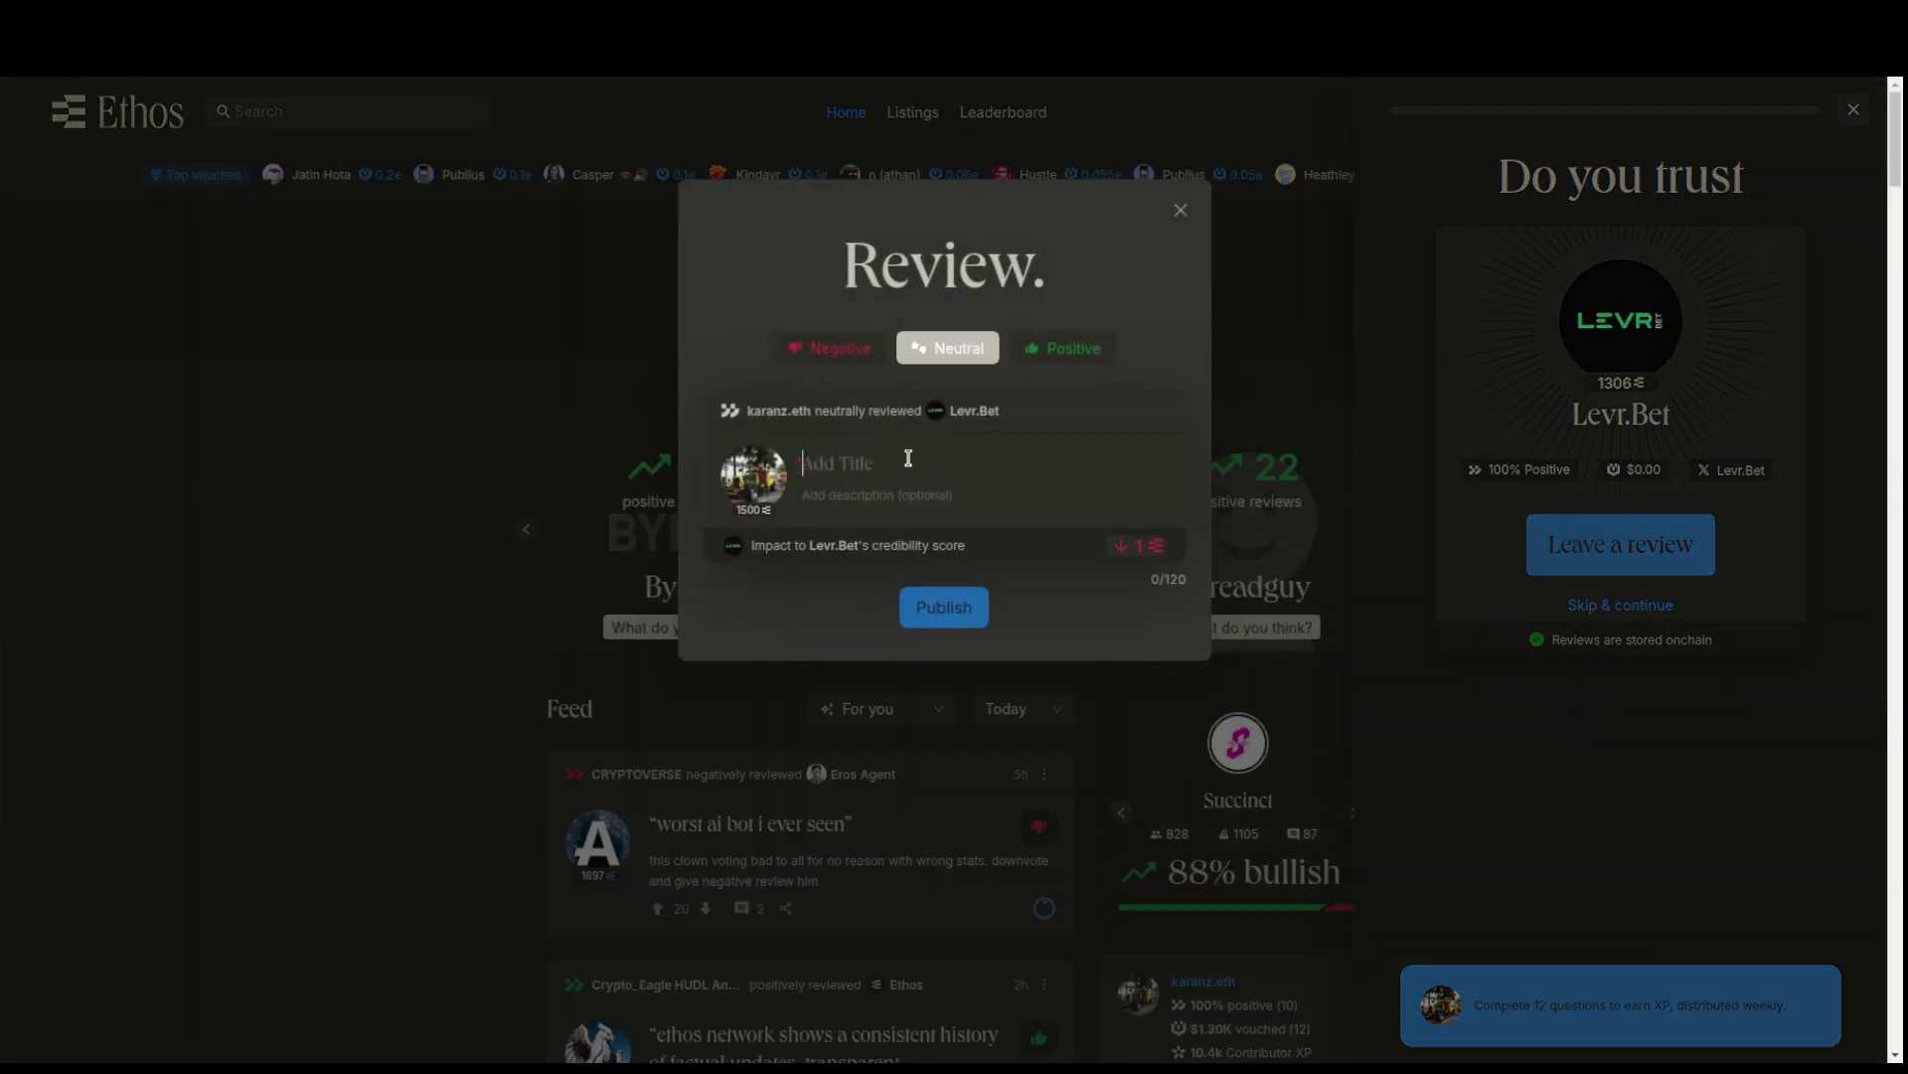
pyautogui.hotkey('ctrl', 'v')
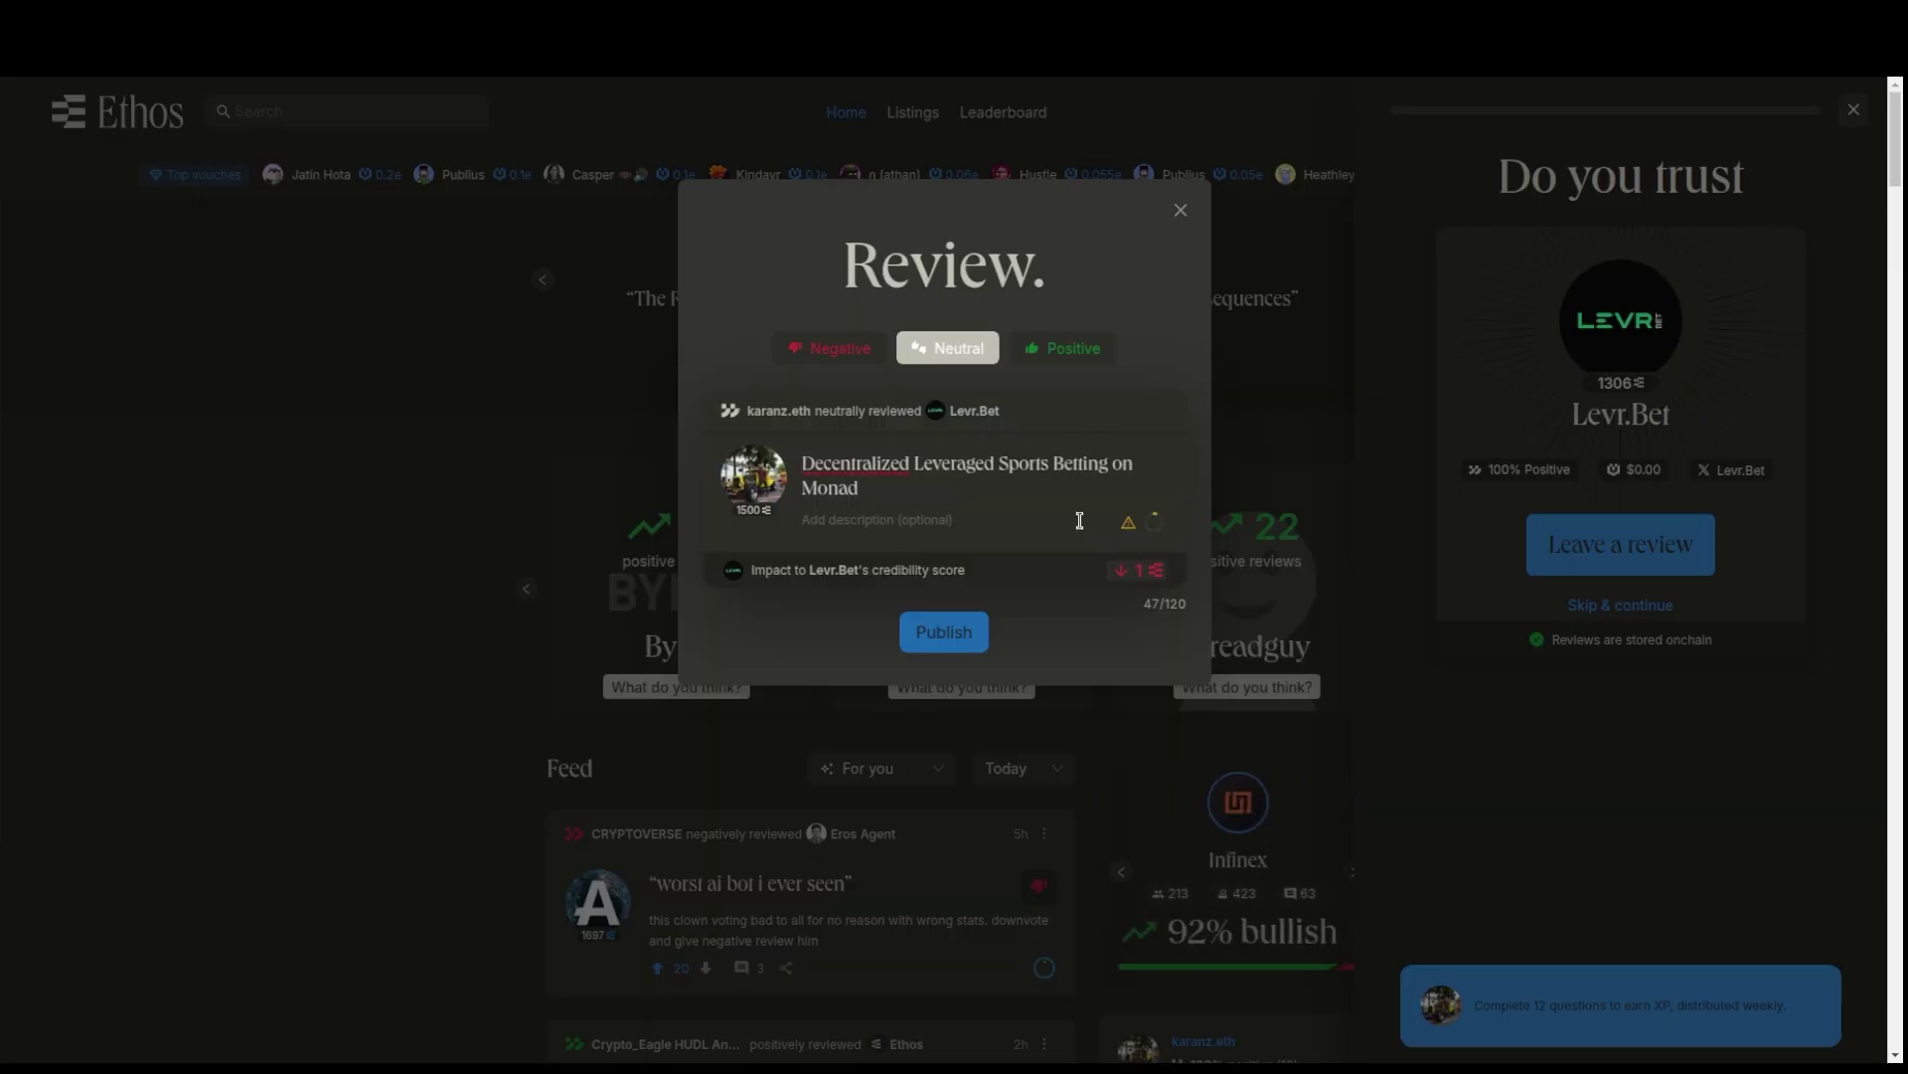
pyautogui.click(995, 539)
pyautogui.click(1031, 348)
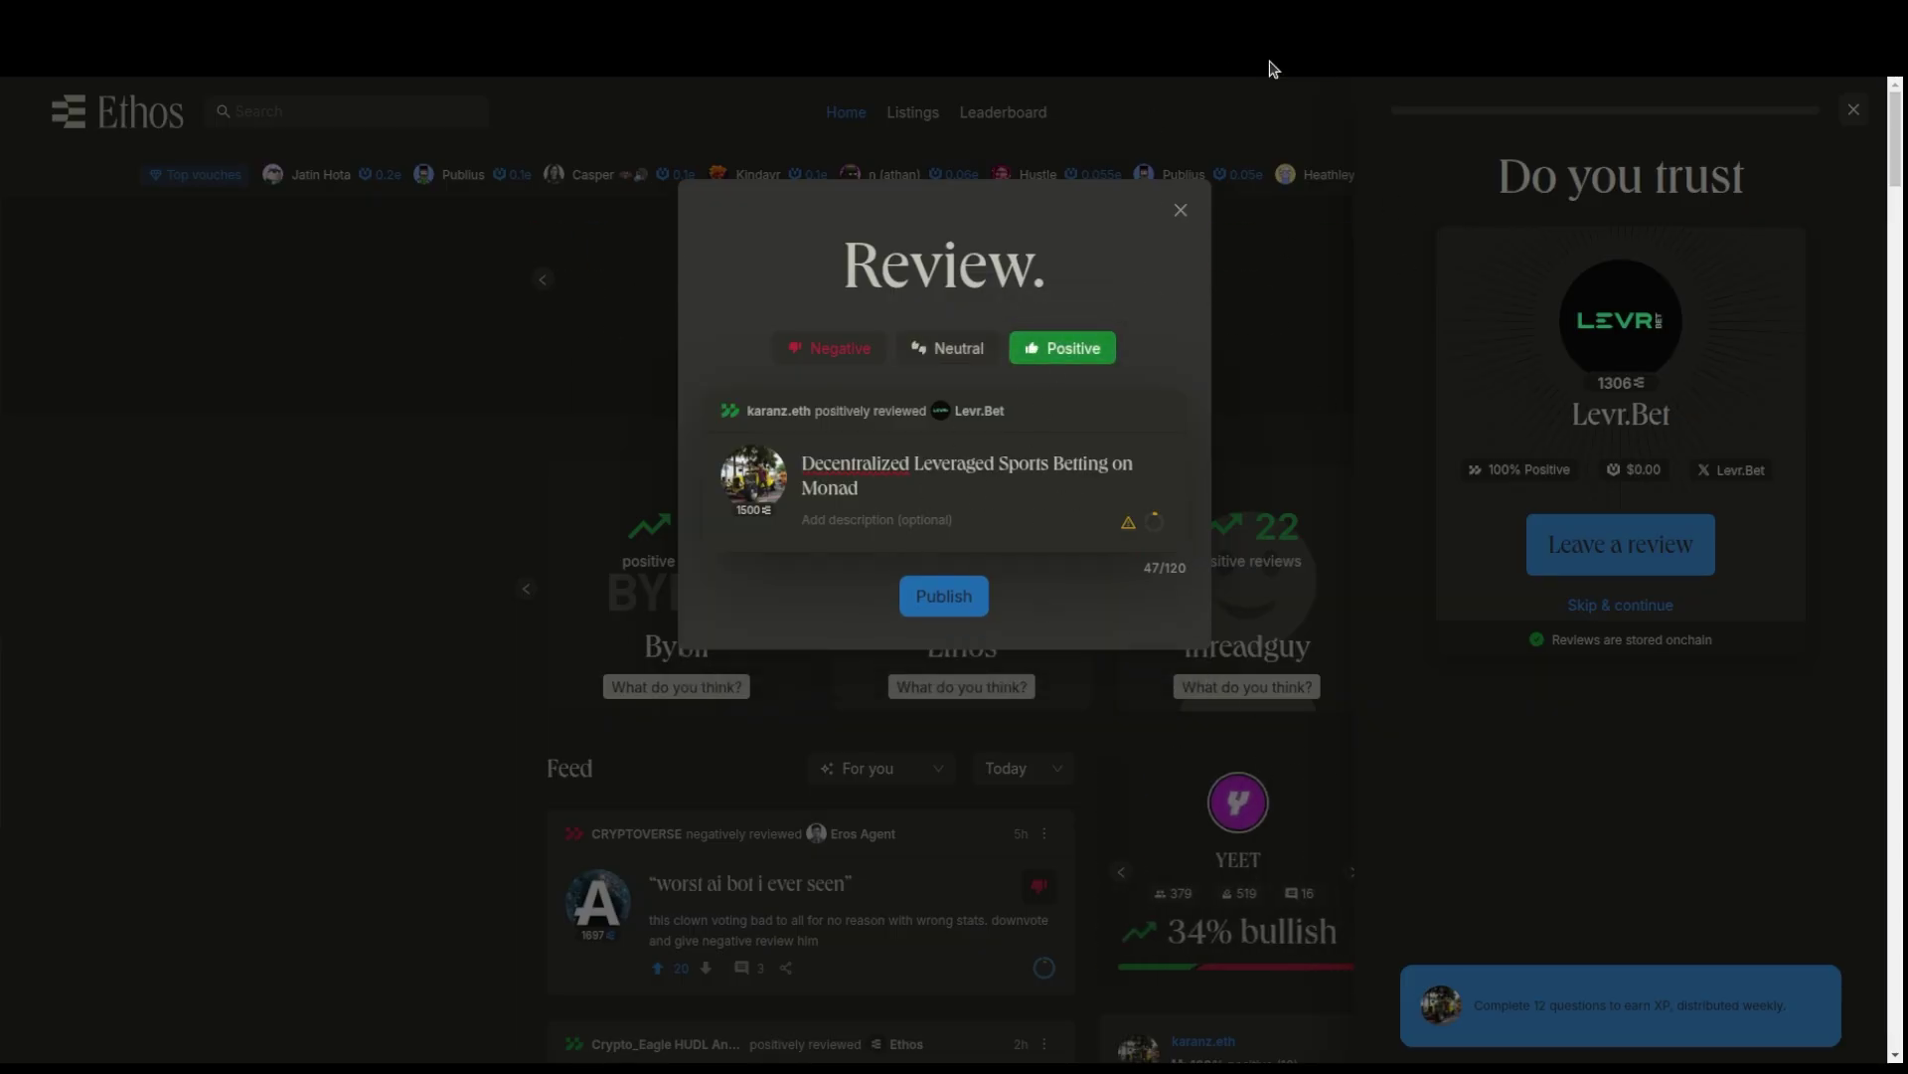
# - Copy the four body paragraphs of the Levr Bet review from ChatGPT's reply
pyautogui.click(1116, 19)
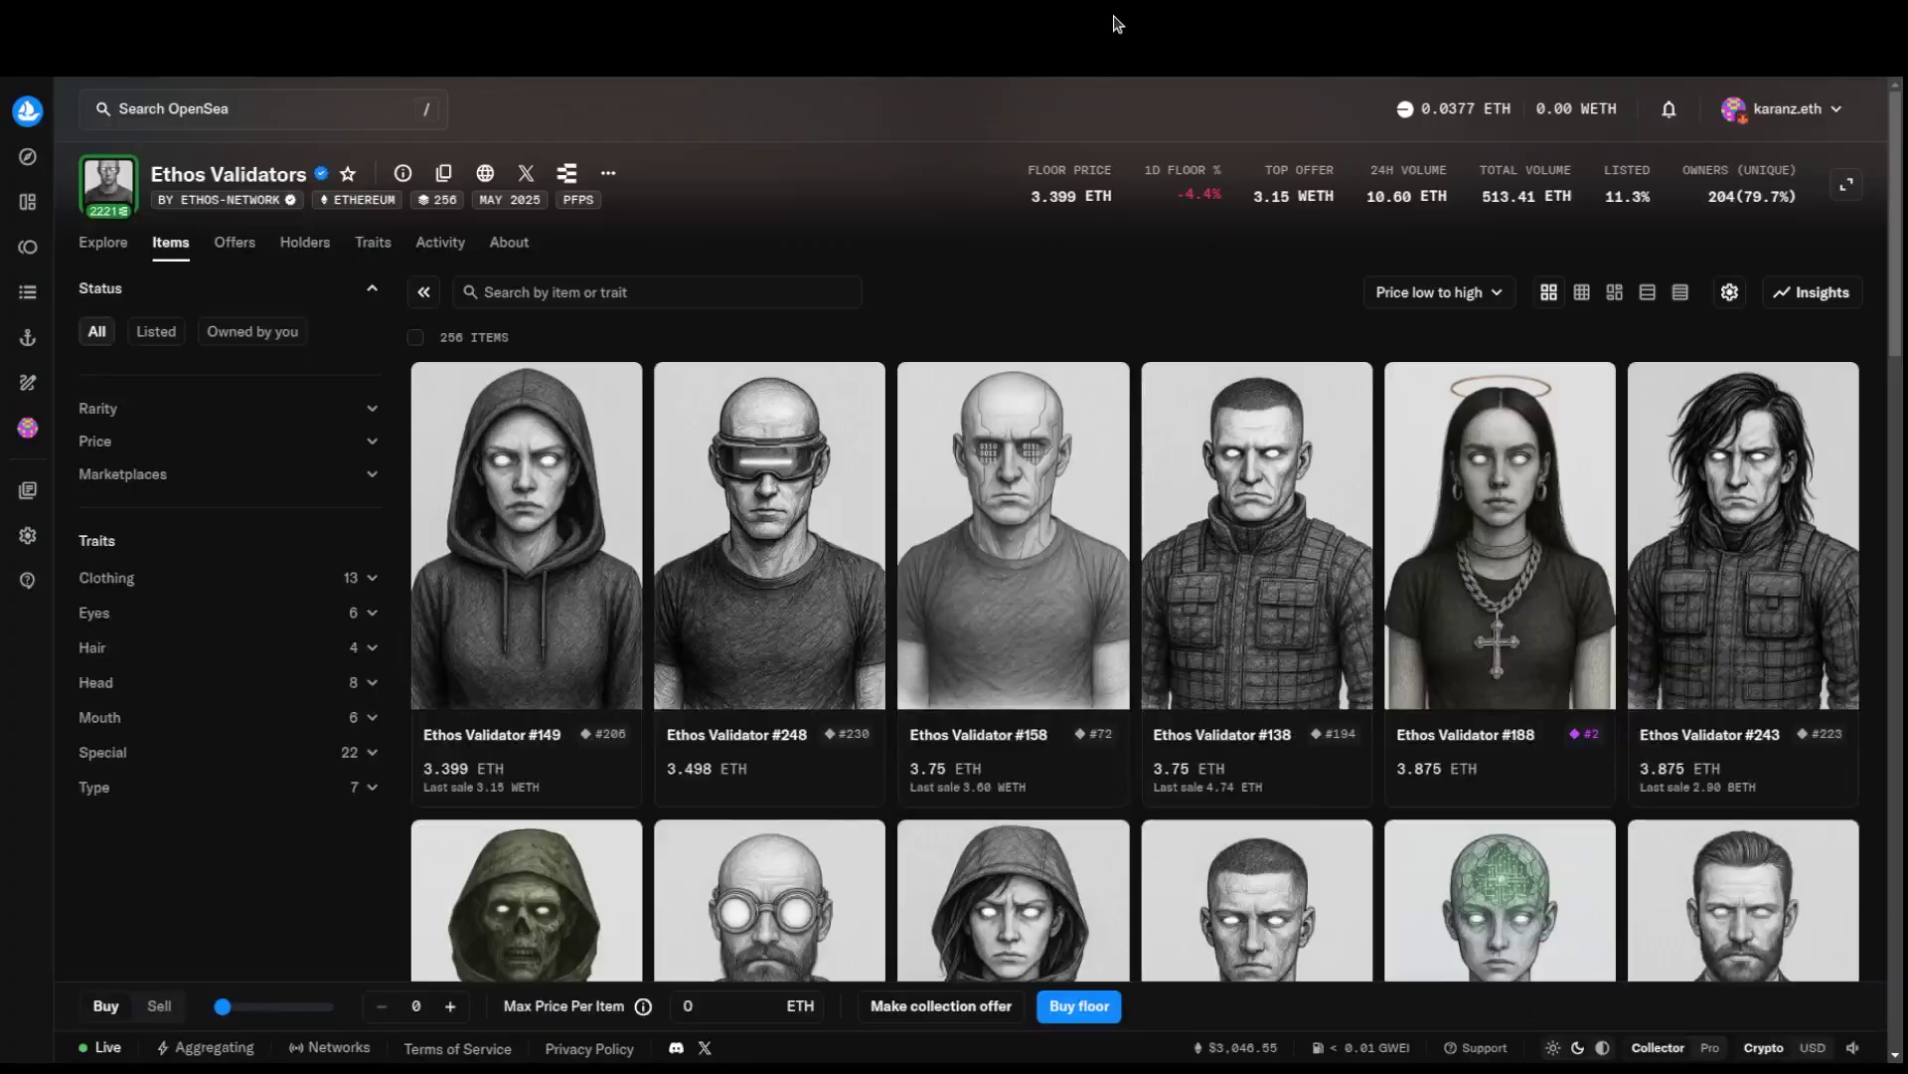
pyautogui.click(1125, 20)
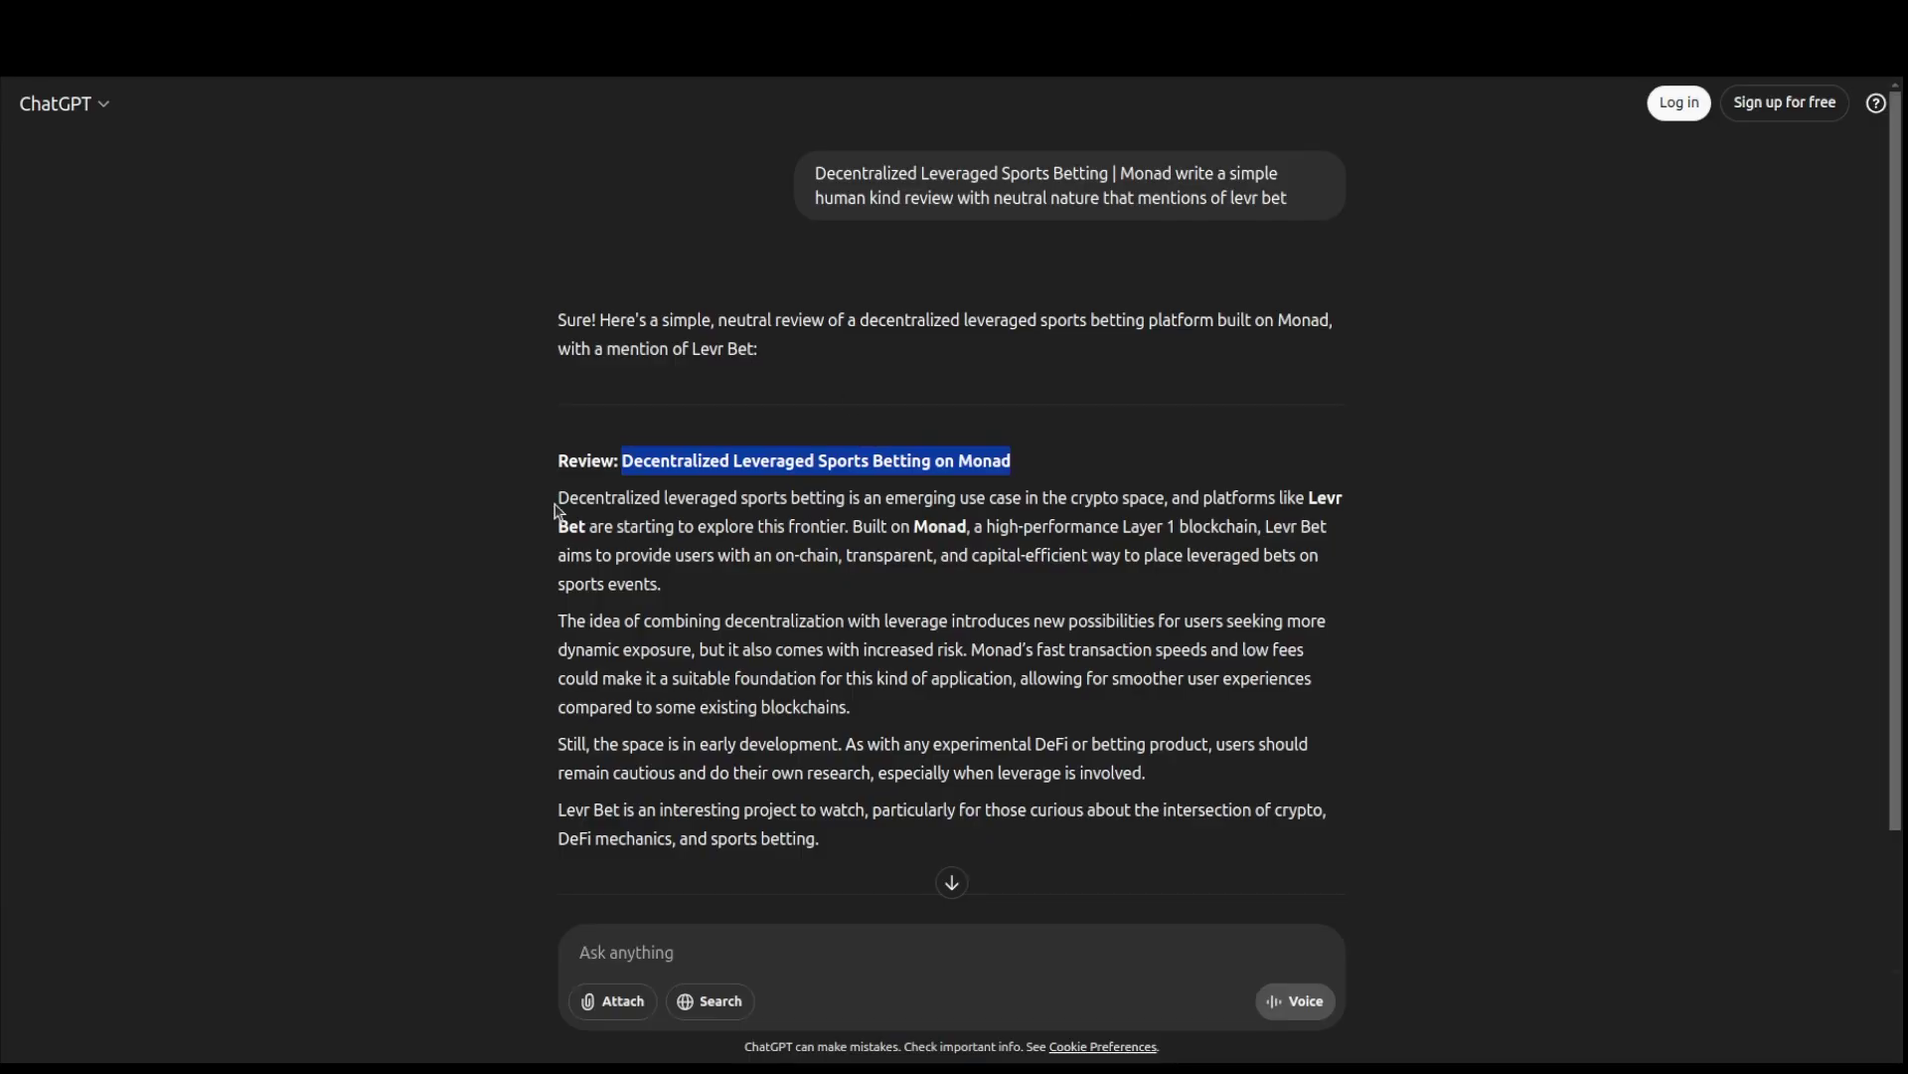
pyautogui.moveTo(559, 510); pyautogui.dragTo(788, 745)
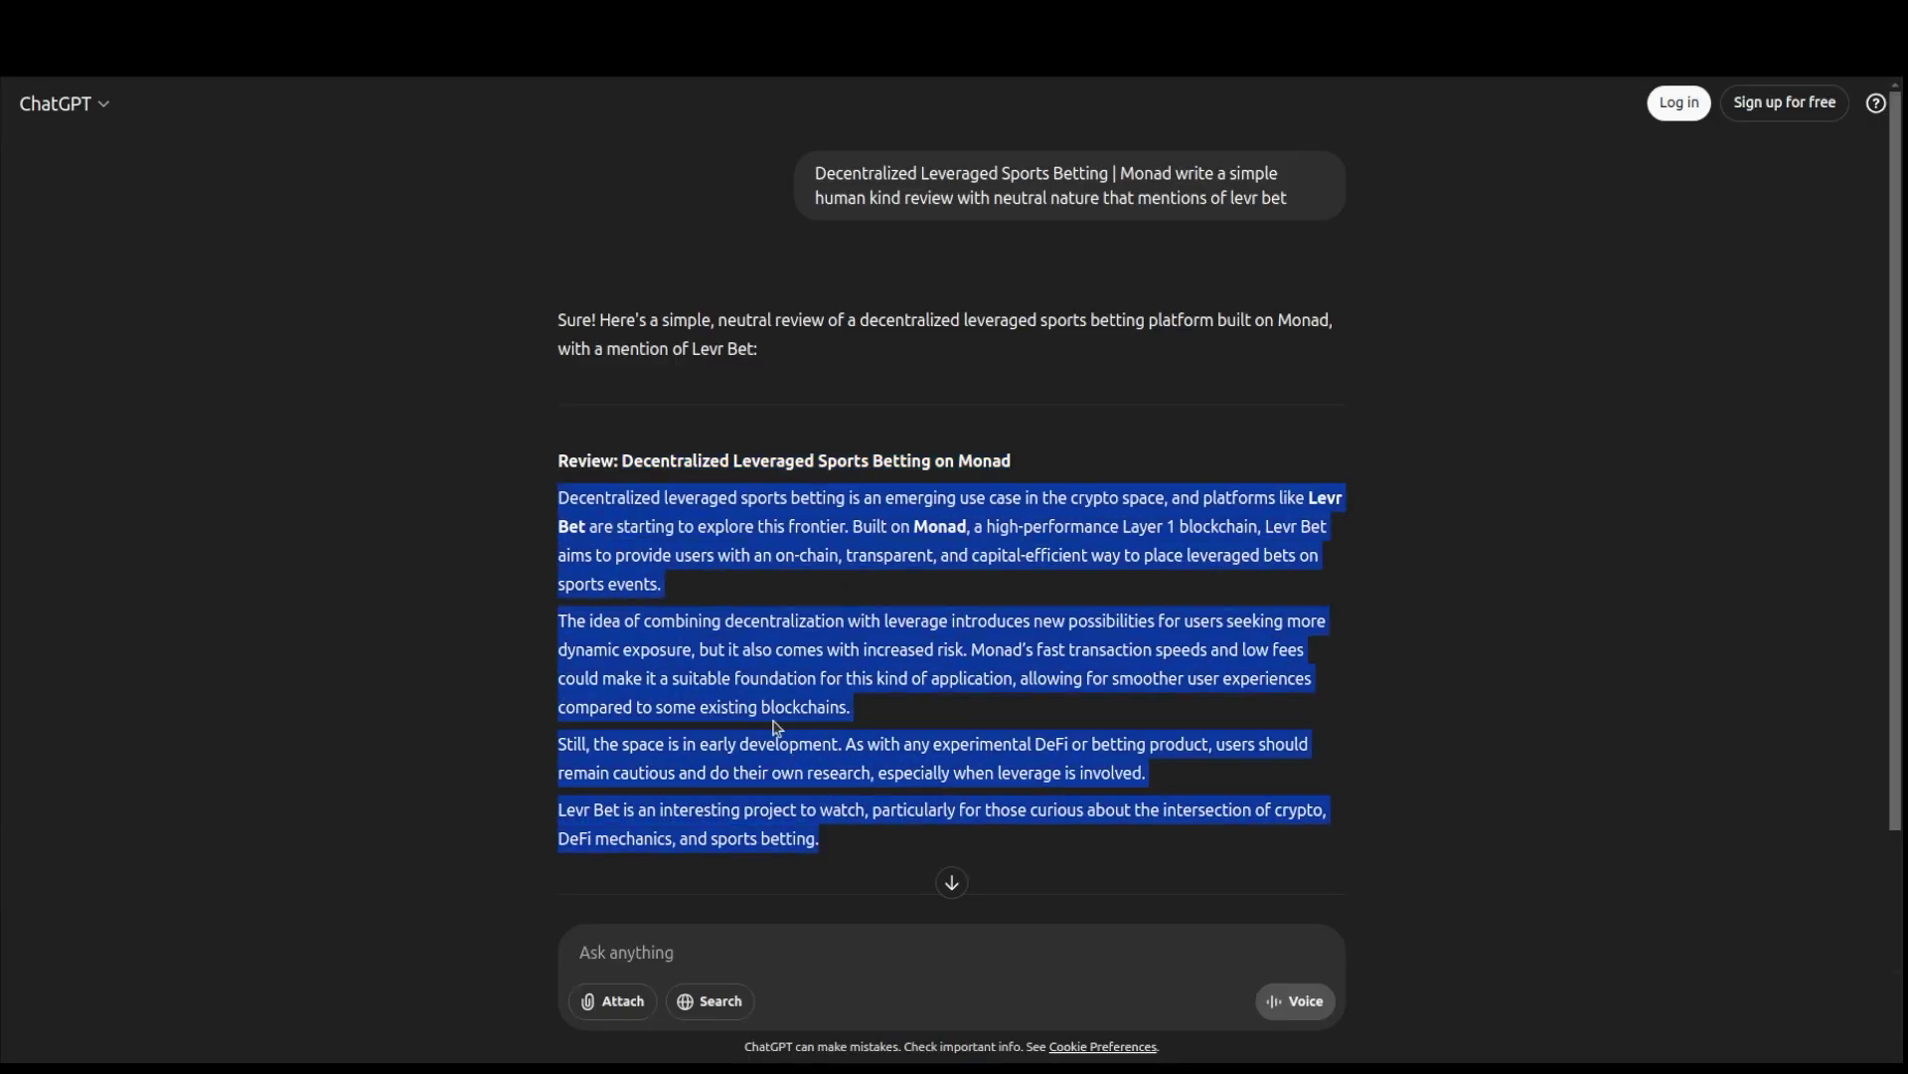
pyautogui.rightClick(774, 713)
pyautogui.click(833, 736)
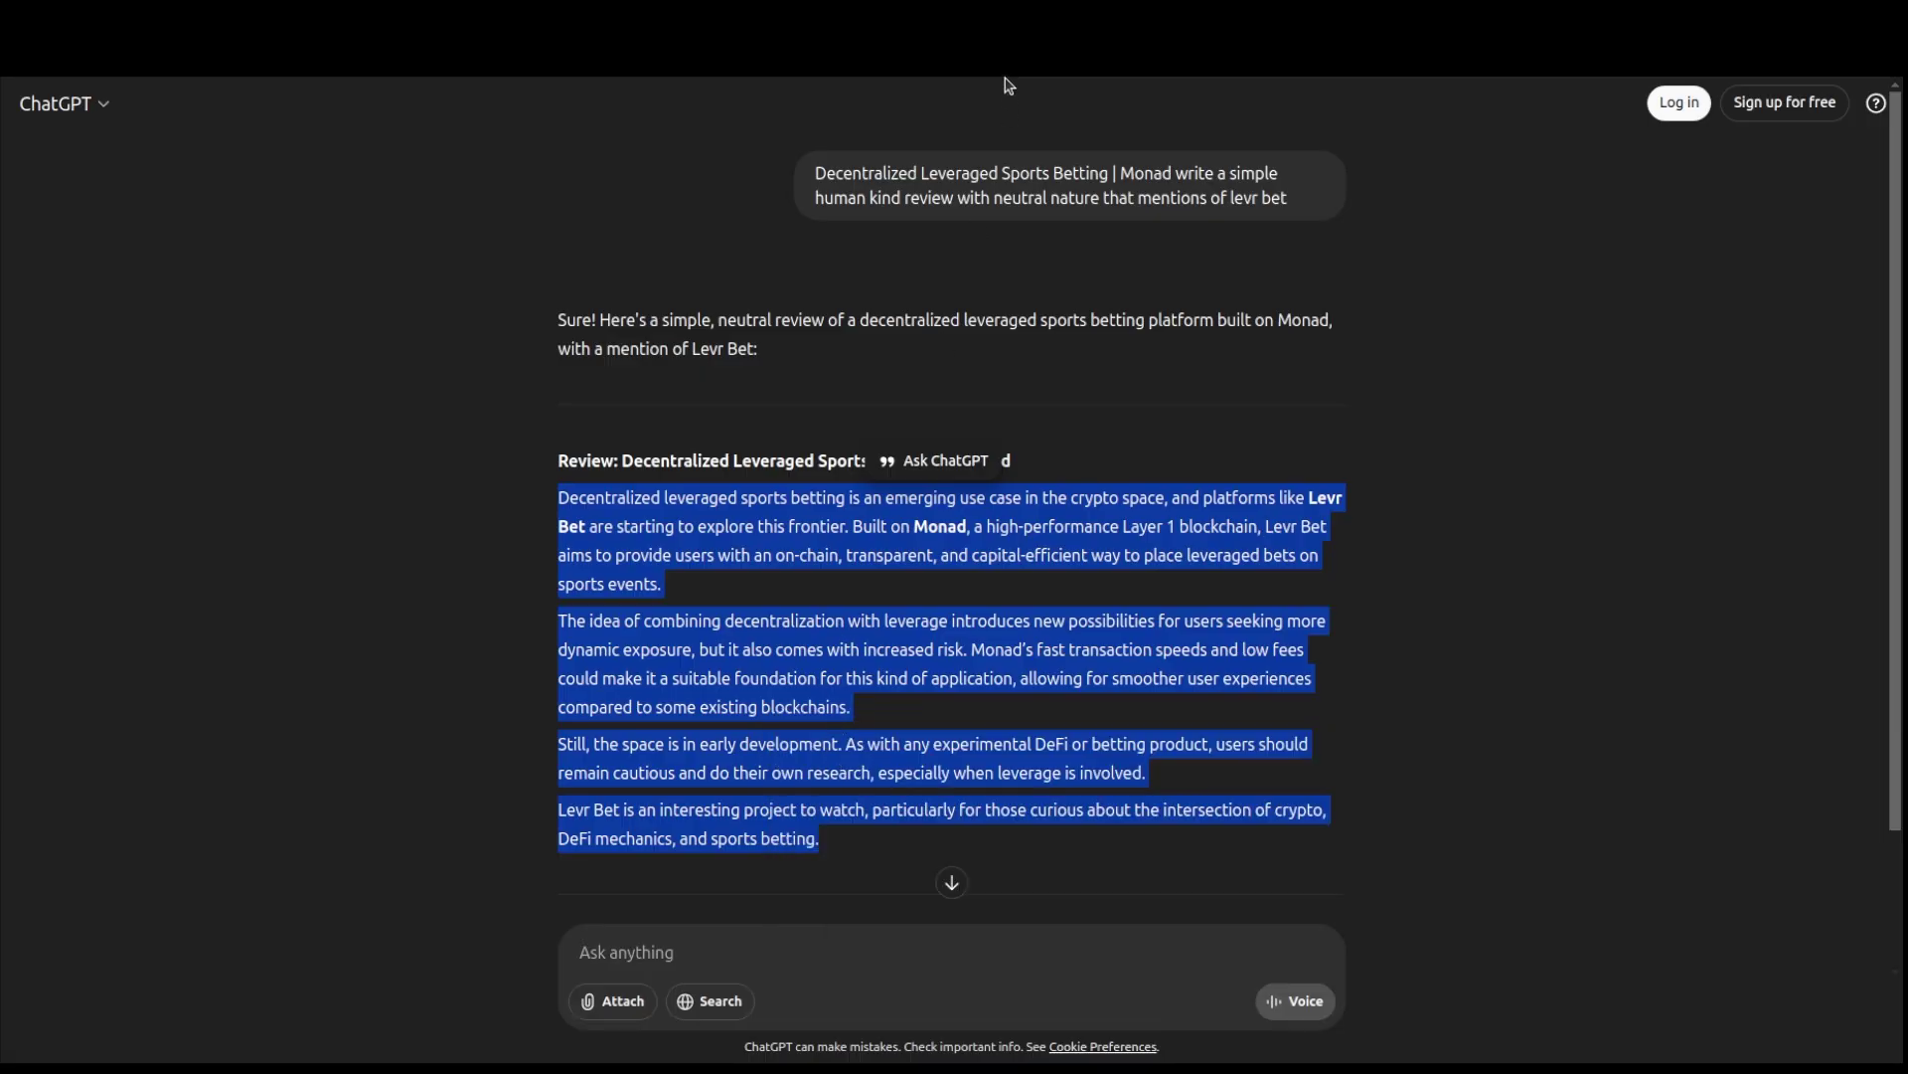
pyautogui.click(877, 12)
# - Paste the review paragraphs into the Levr.Bet description and delete the comma after 'space'
pyautogui.click(695, 18)
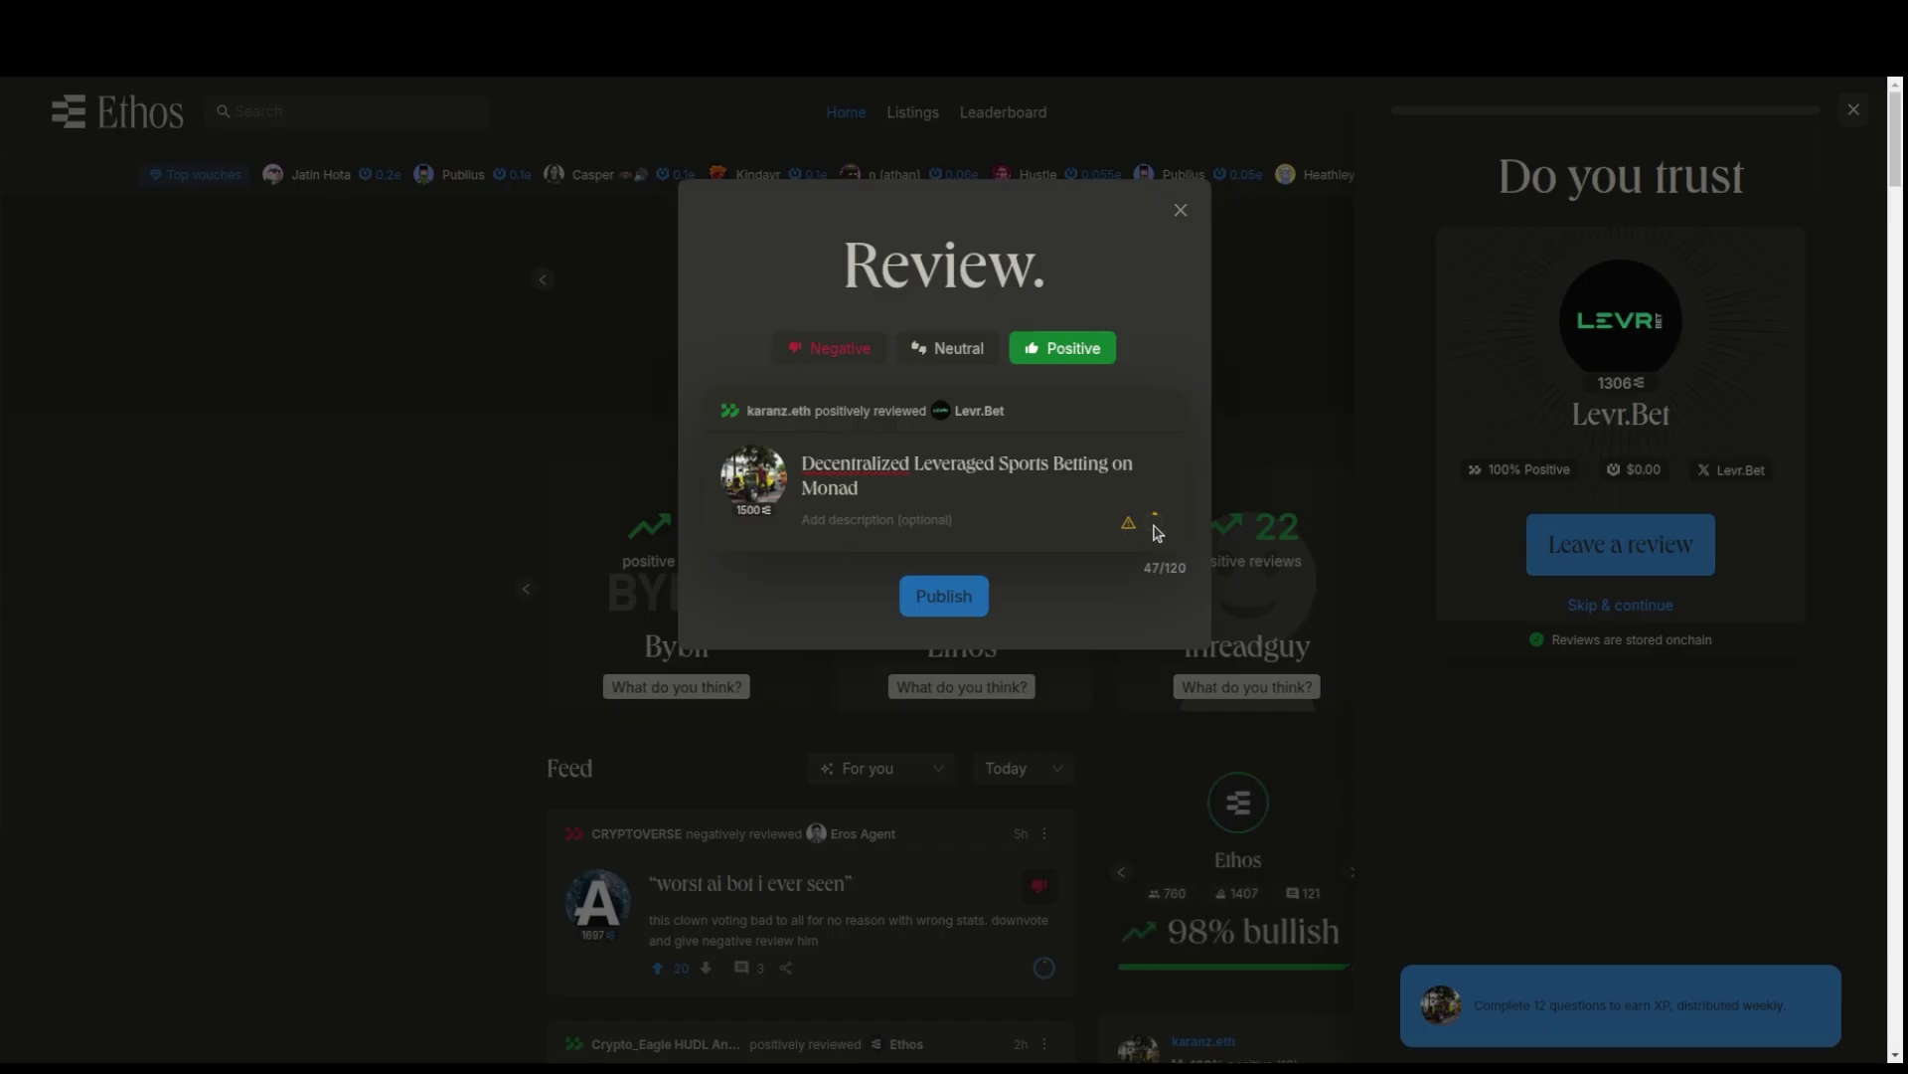
pyautogui.moveTo(1156, 527)
pyautogui.hotkey('ctrl', 'v')
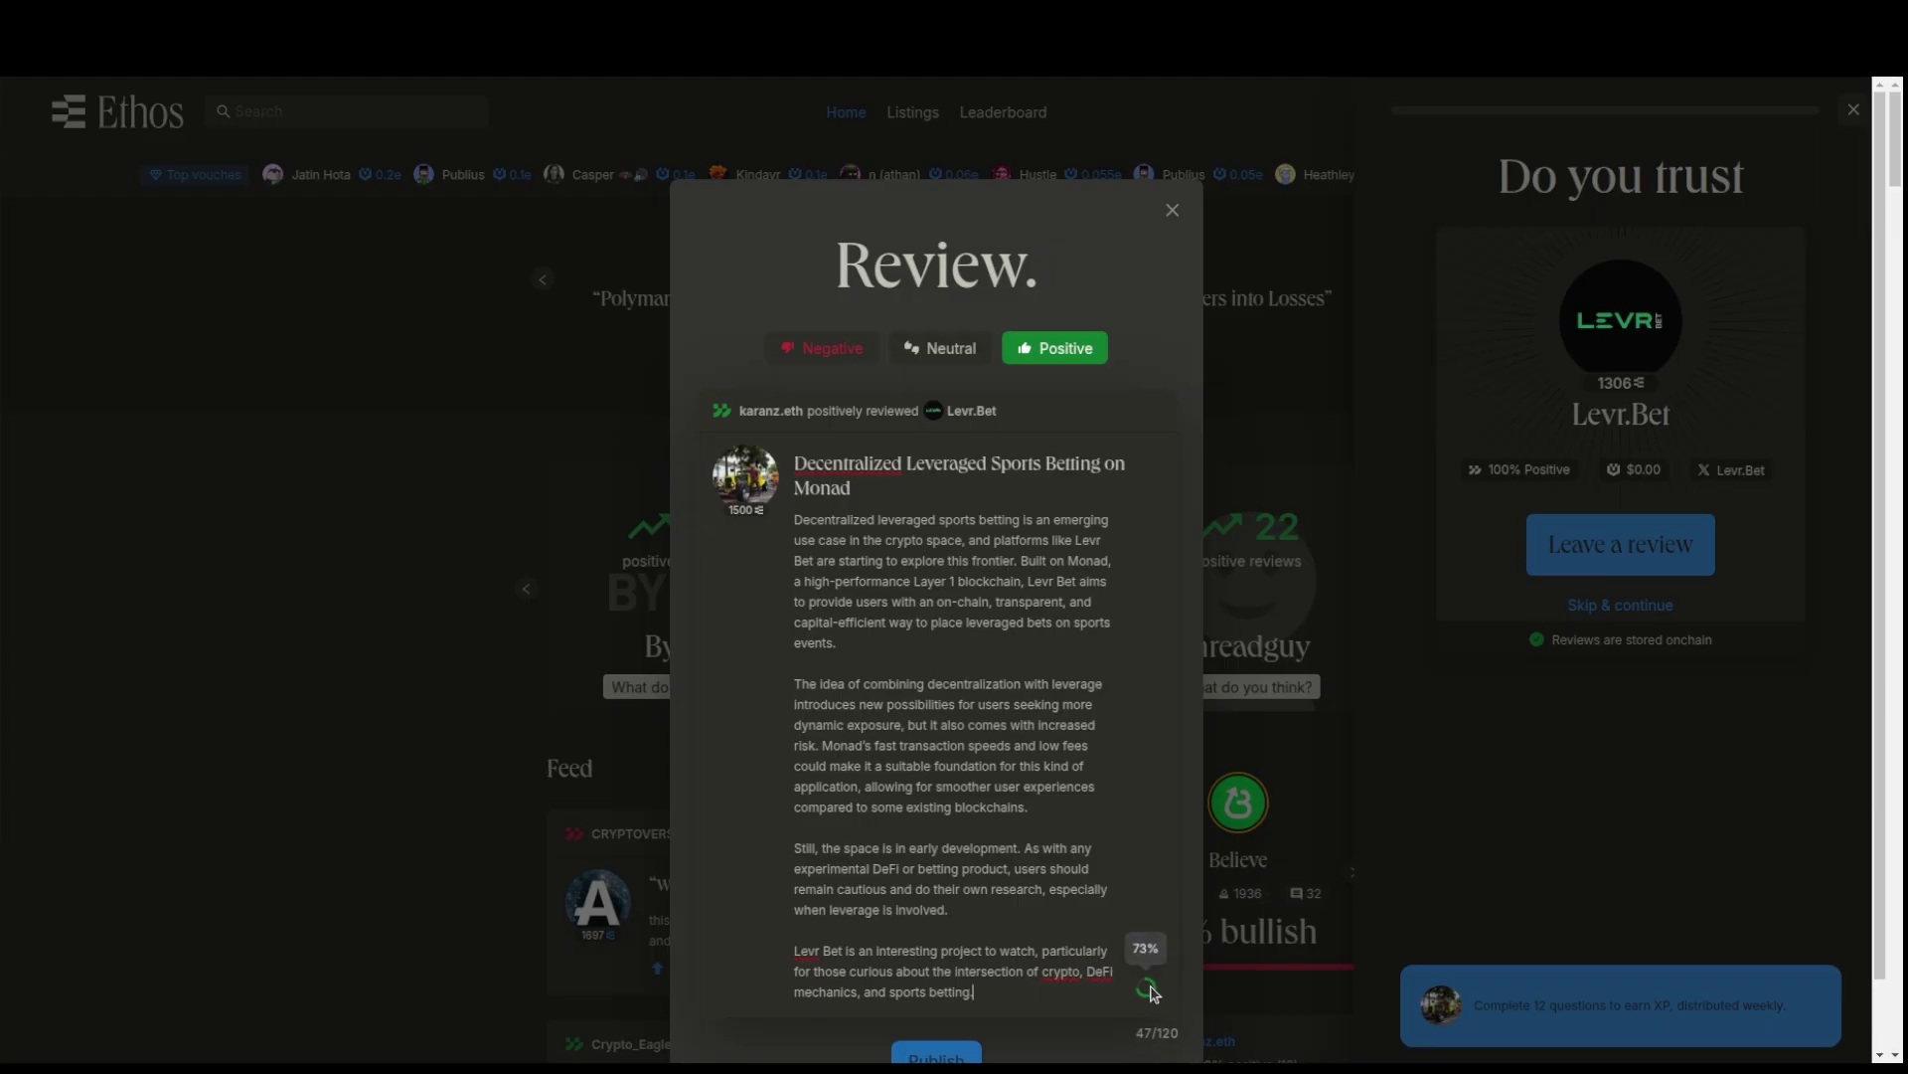
pyautogui.moveTo(1151, 994)
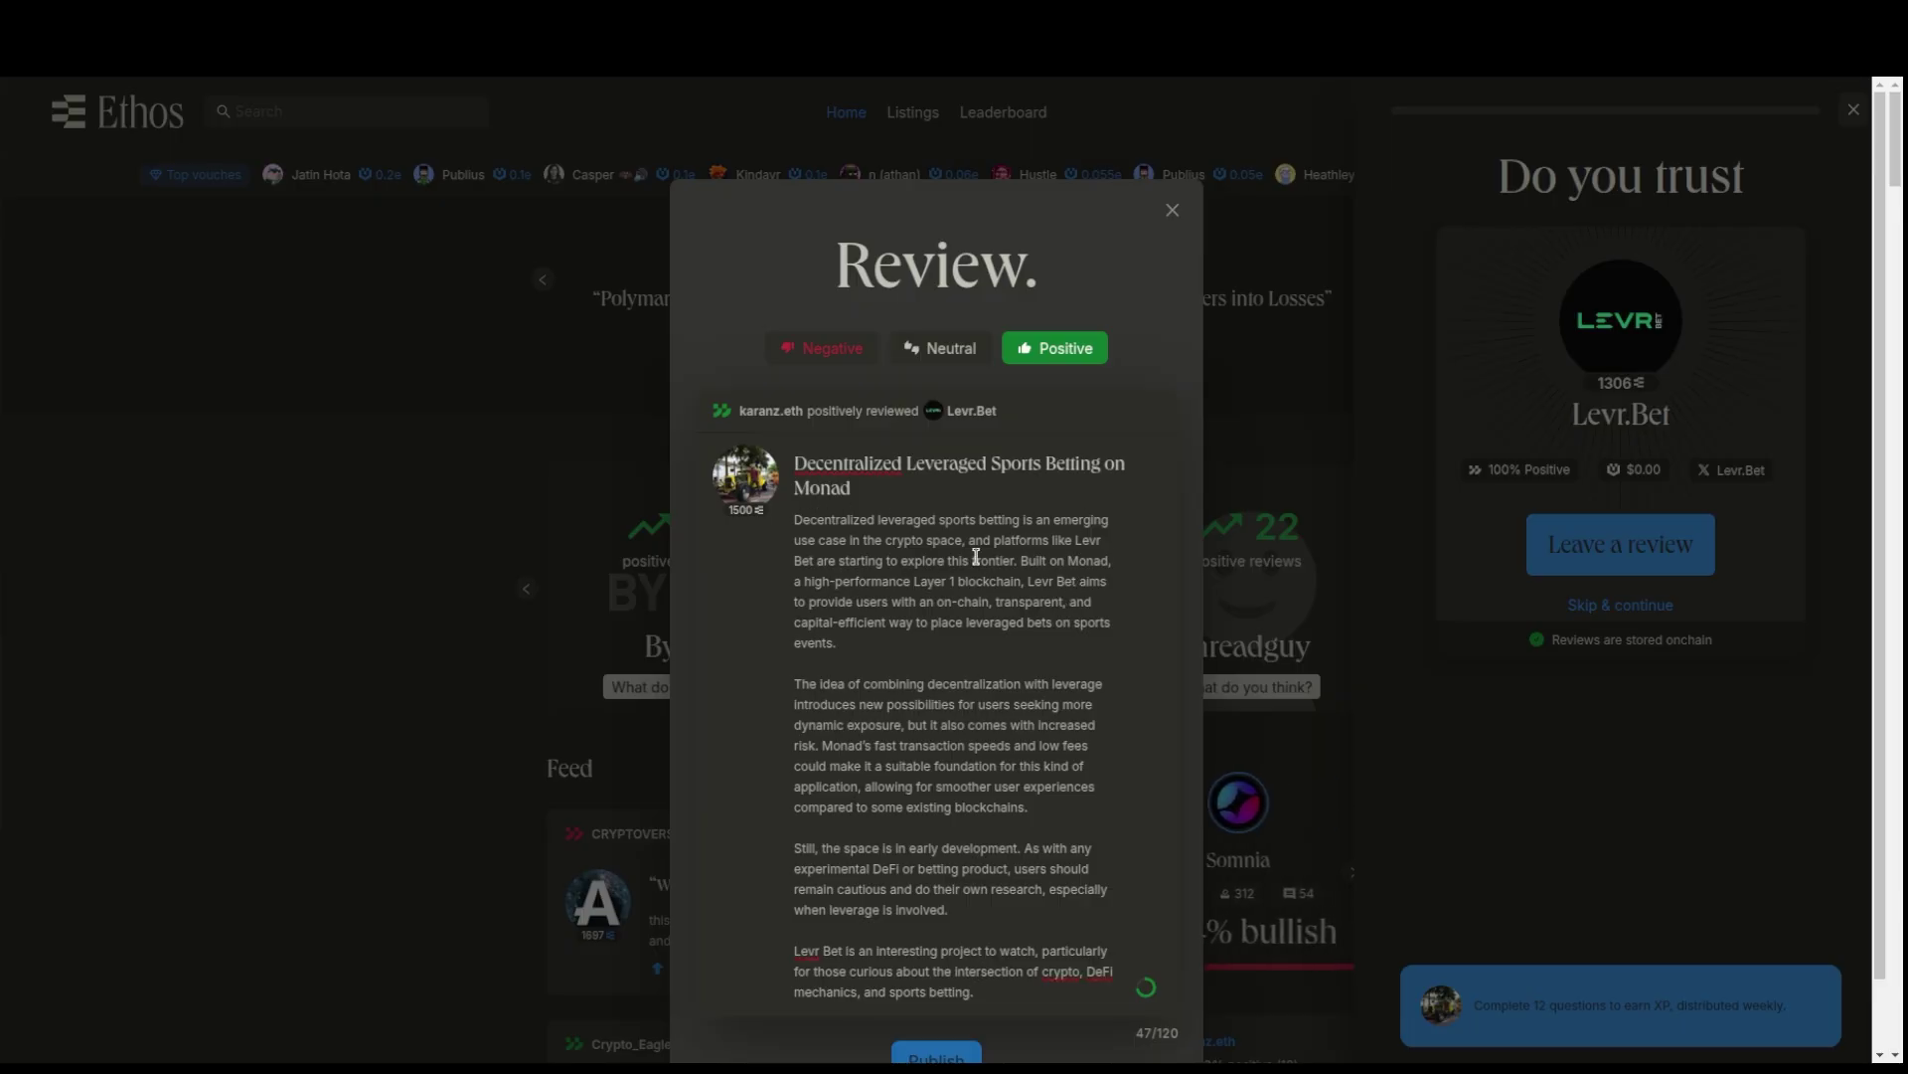
pyautogui.click(964, 541)
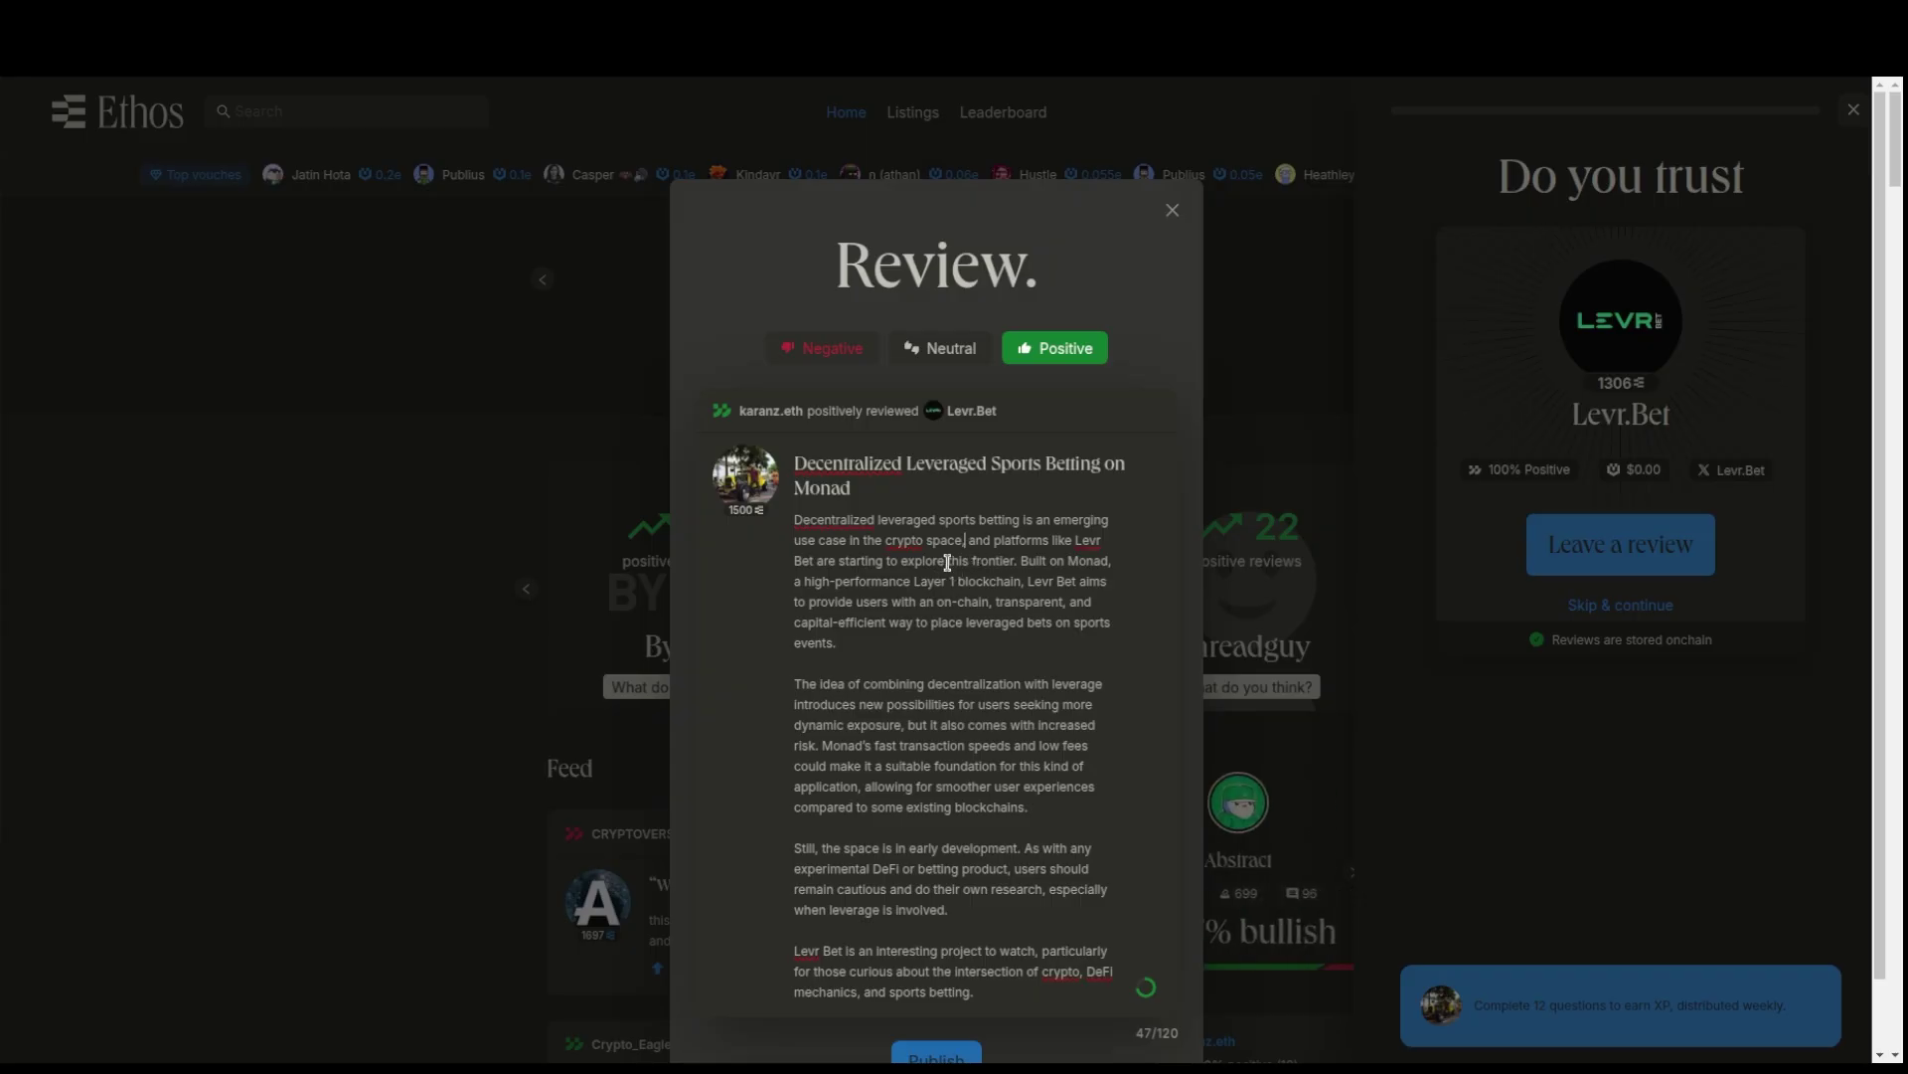
pyautogui.press('BackSpace')
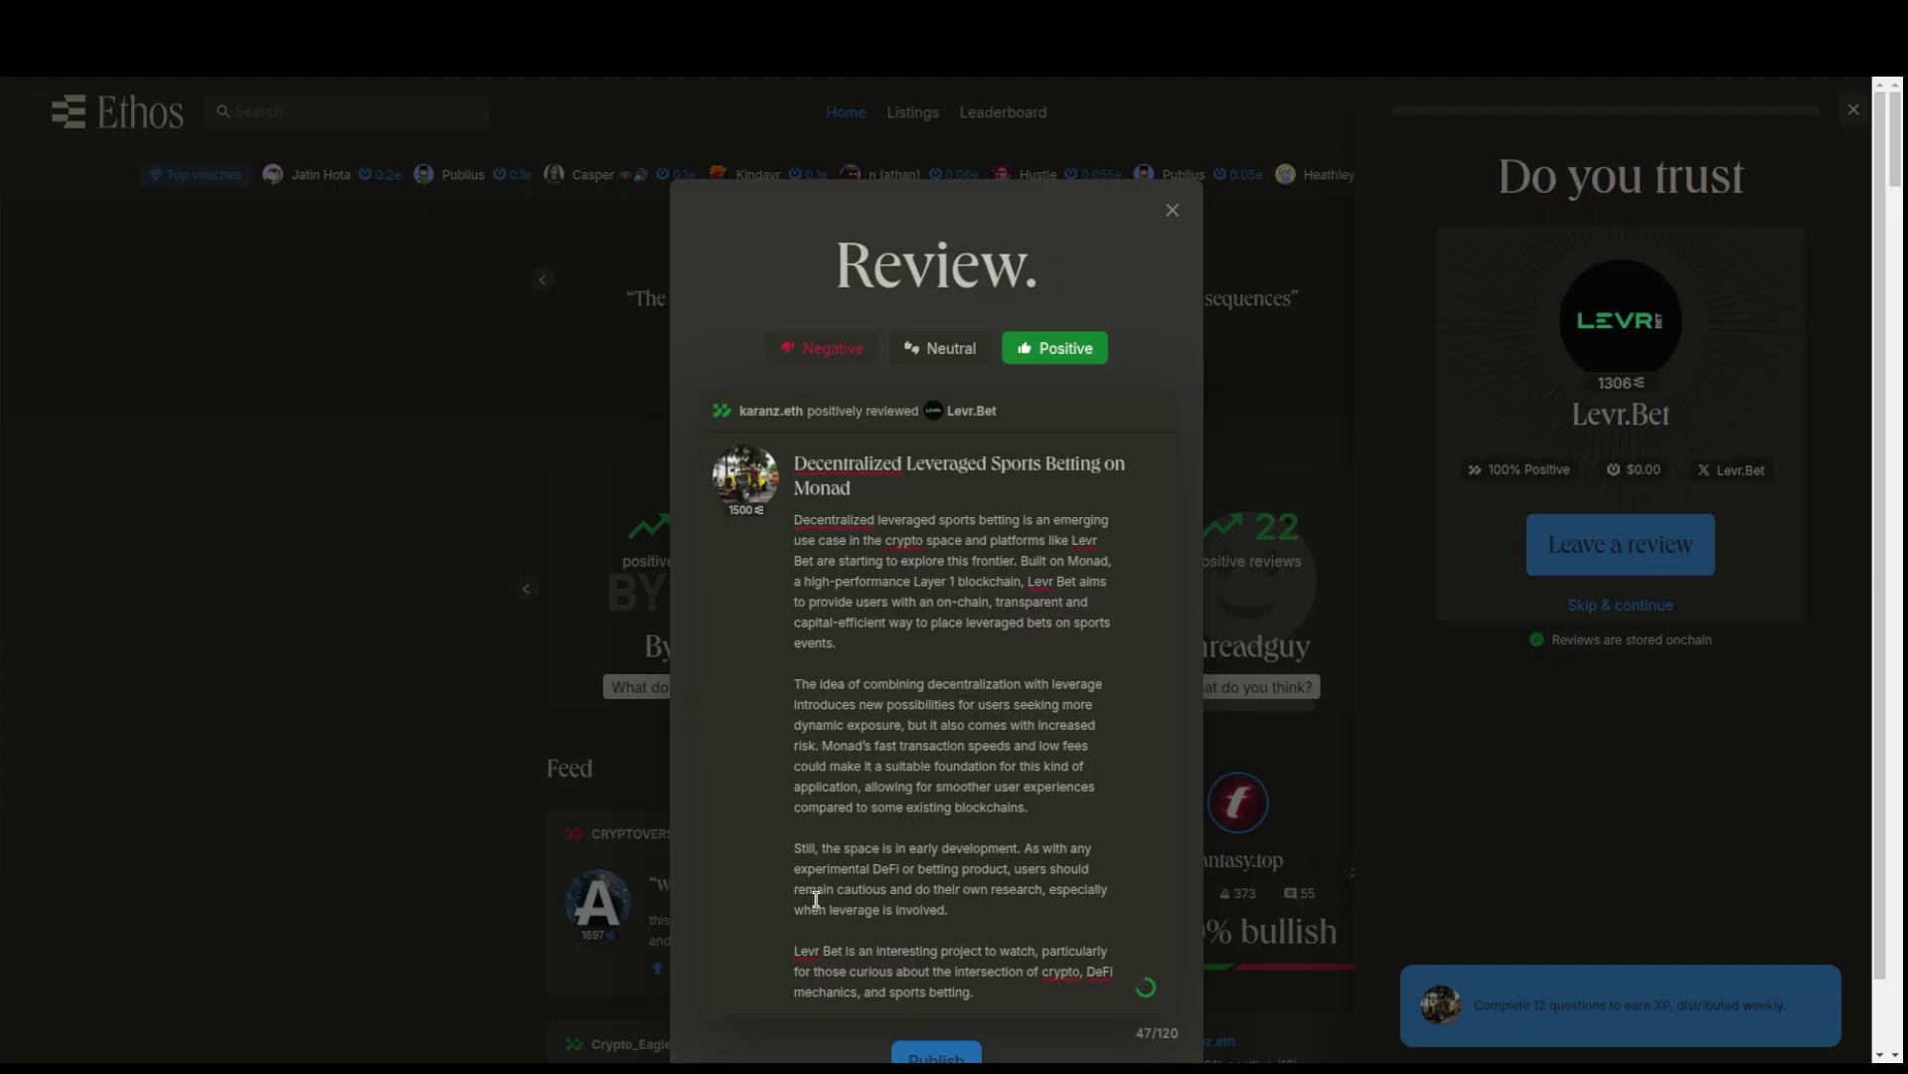
# - Publish the positive Levr.Bet review and confirm the transaction
pyautogui.scroll(-1, 916, 967)
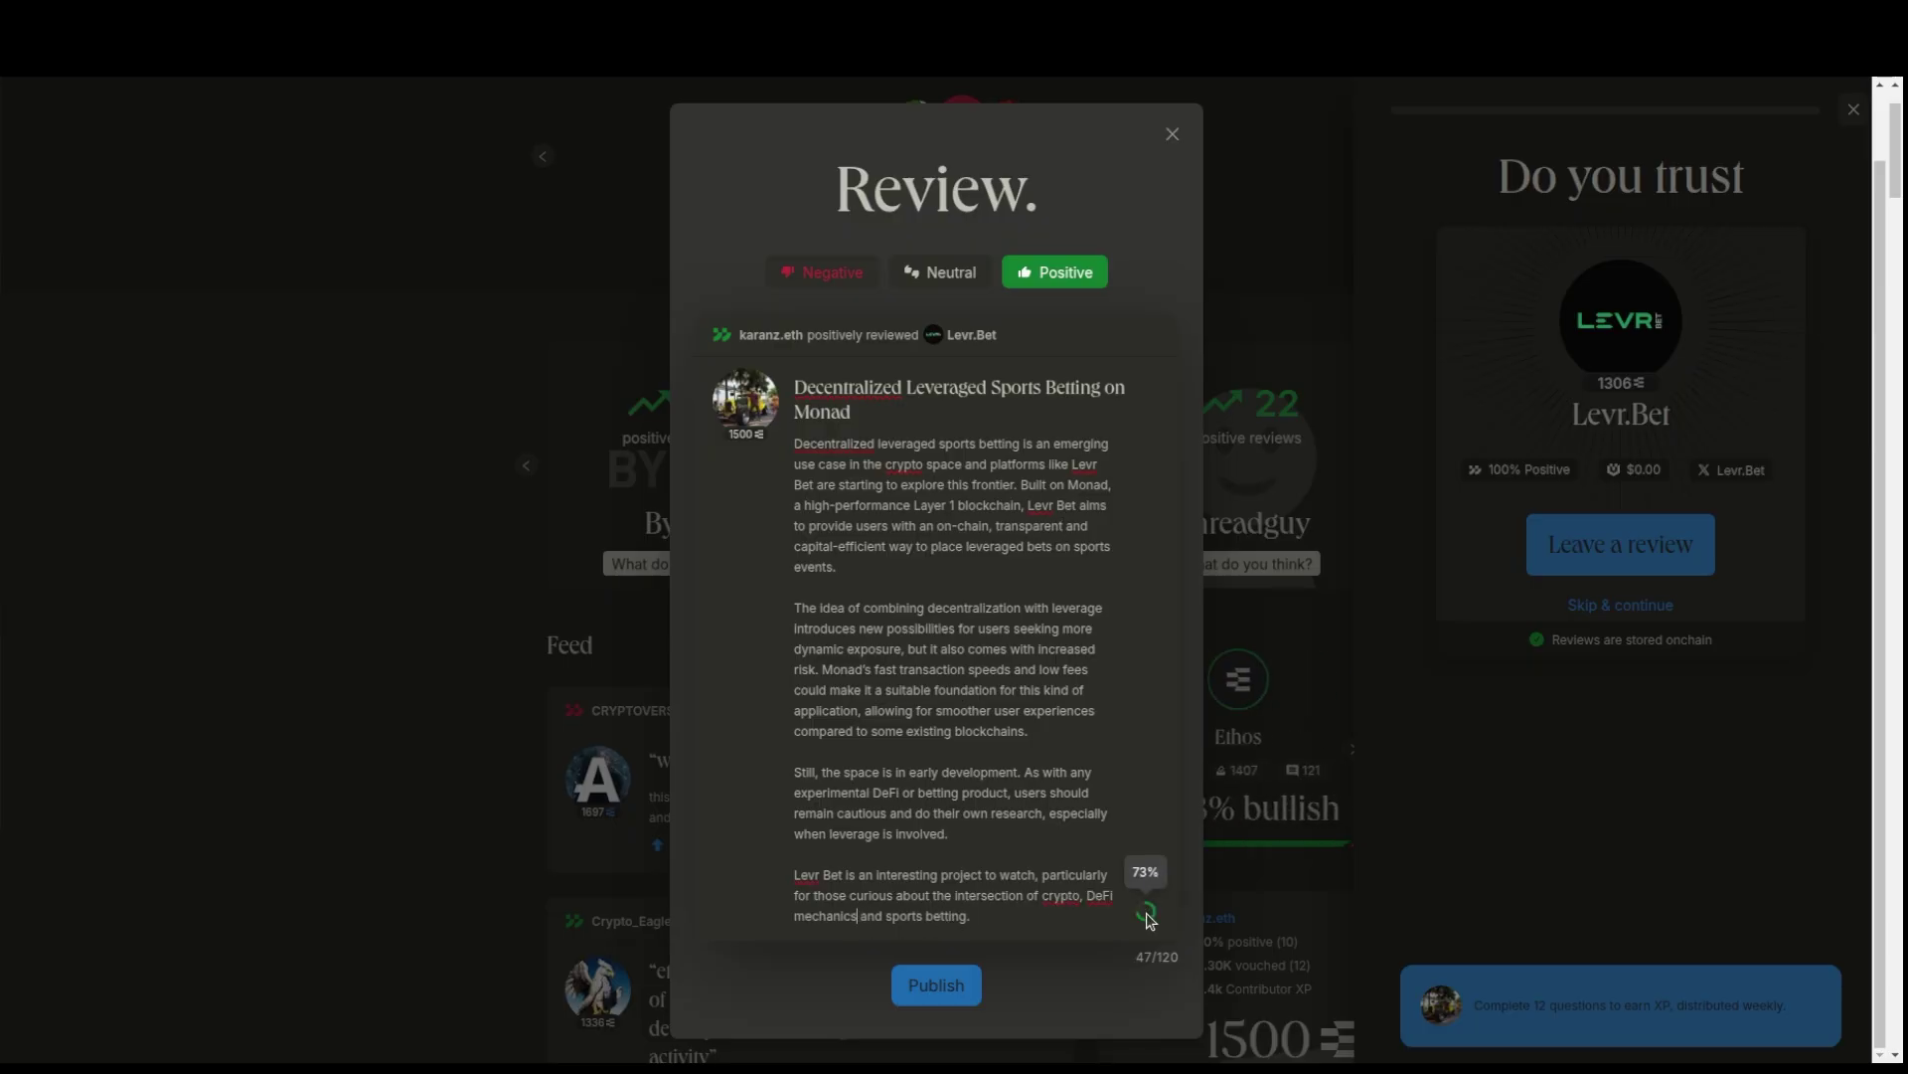
pyautogui.click(1145, 913)
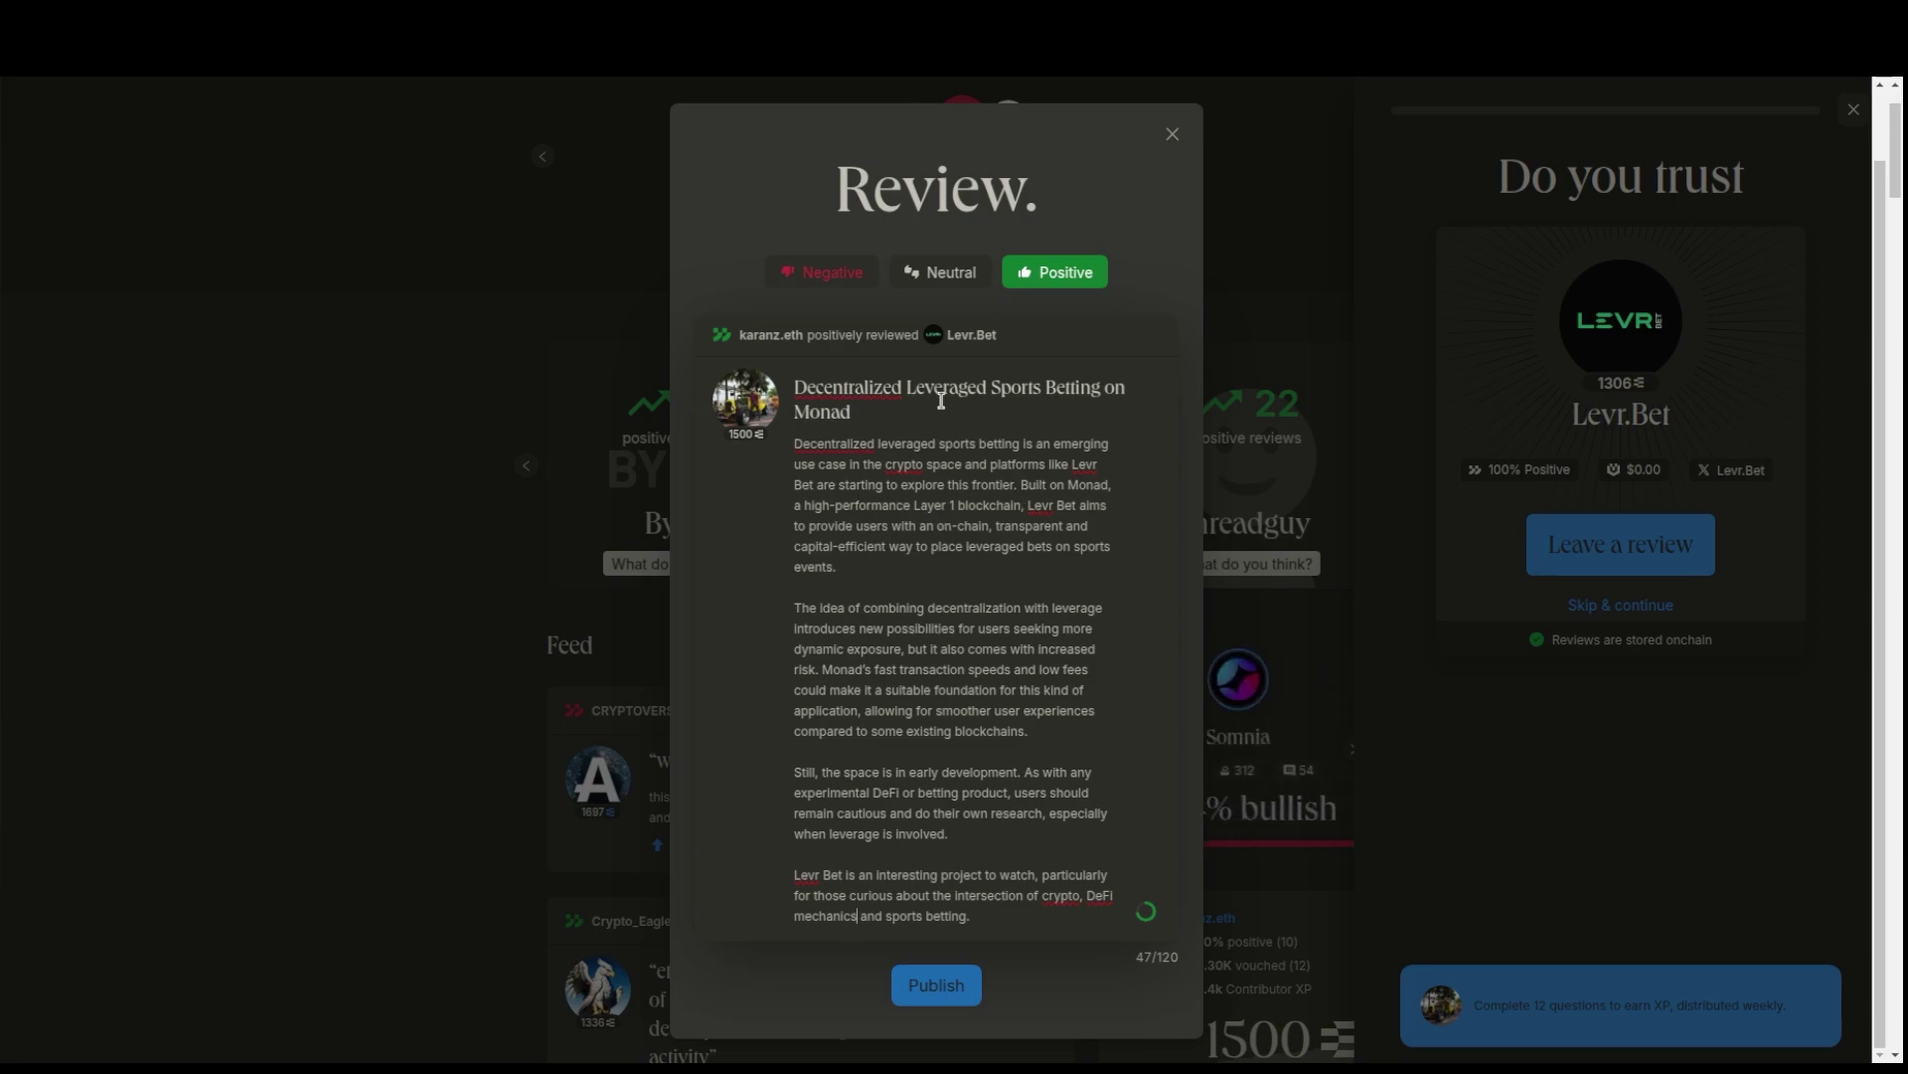
pyautogui.click(935, 986)
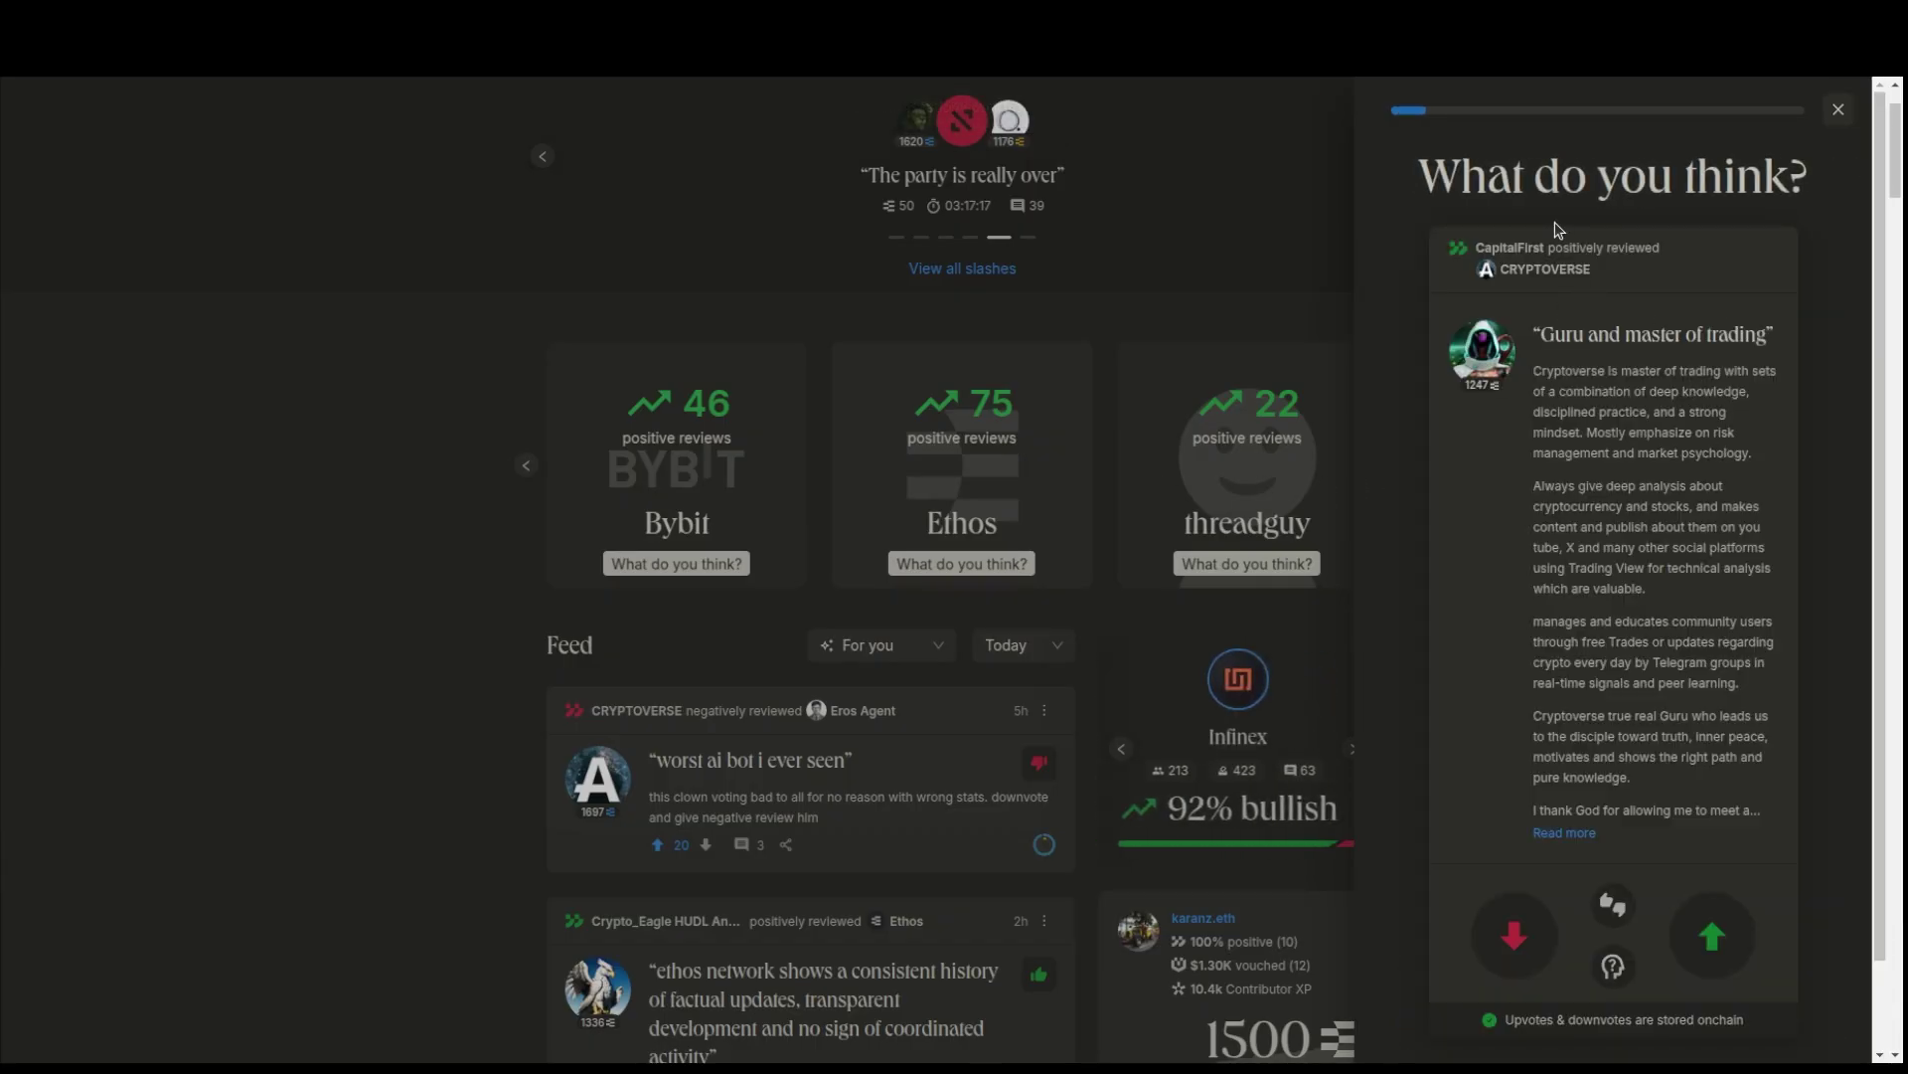
# - Upvote eight reviews, from Guru and master of trading through KryptoXpress Knowledgeable Guidelines
pyautogui.scroll(-1, 1708, 519)
pyautogui.scroll(-2, 1670, 398)
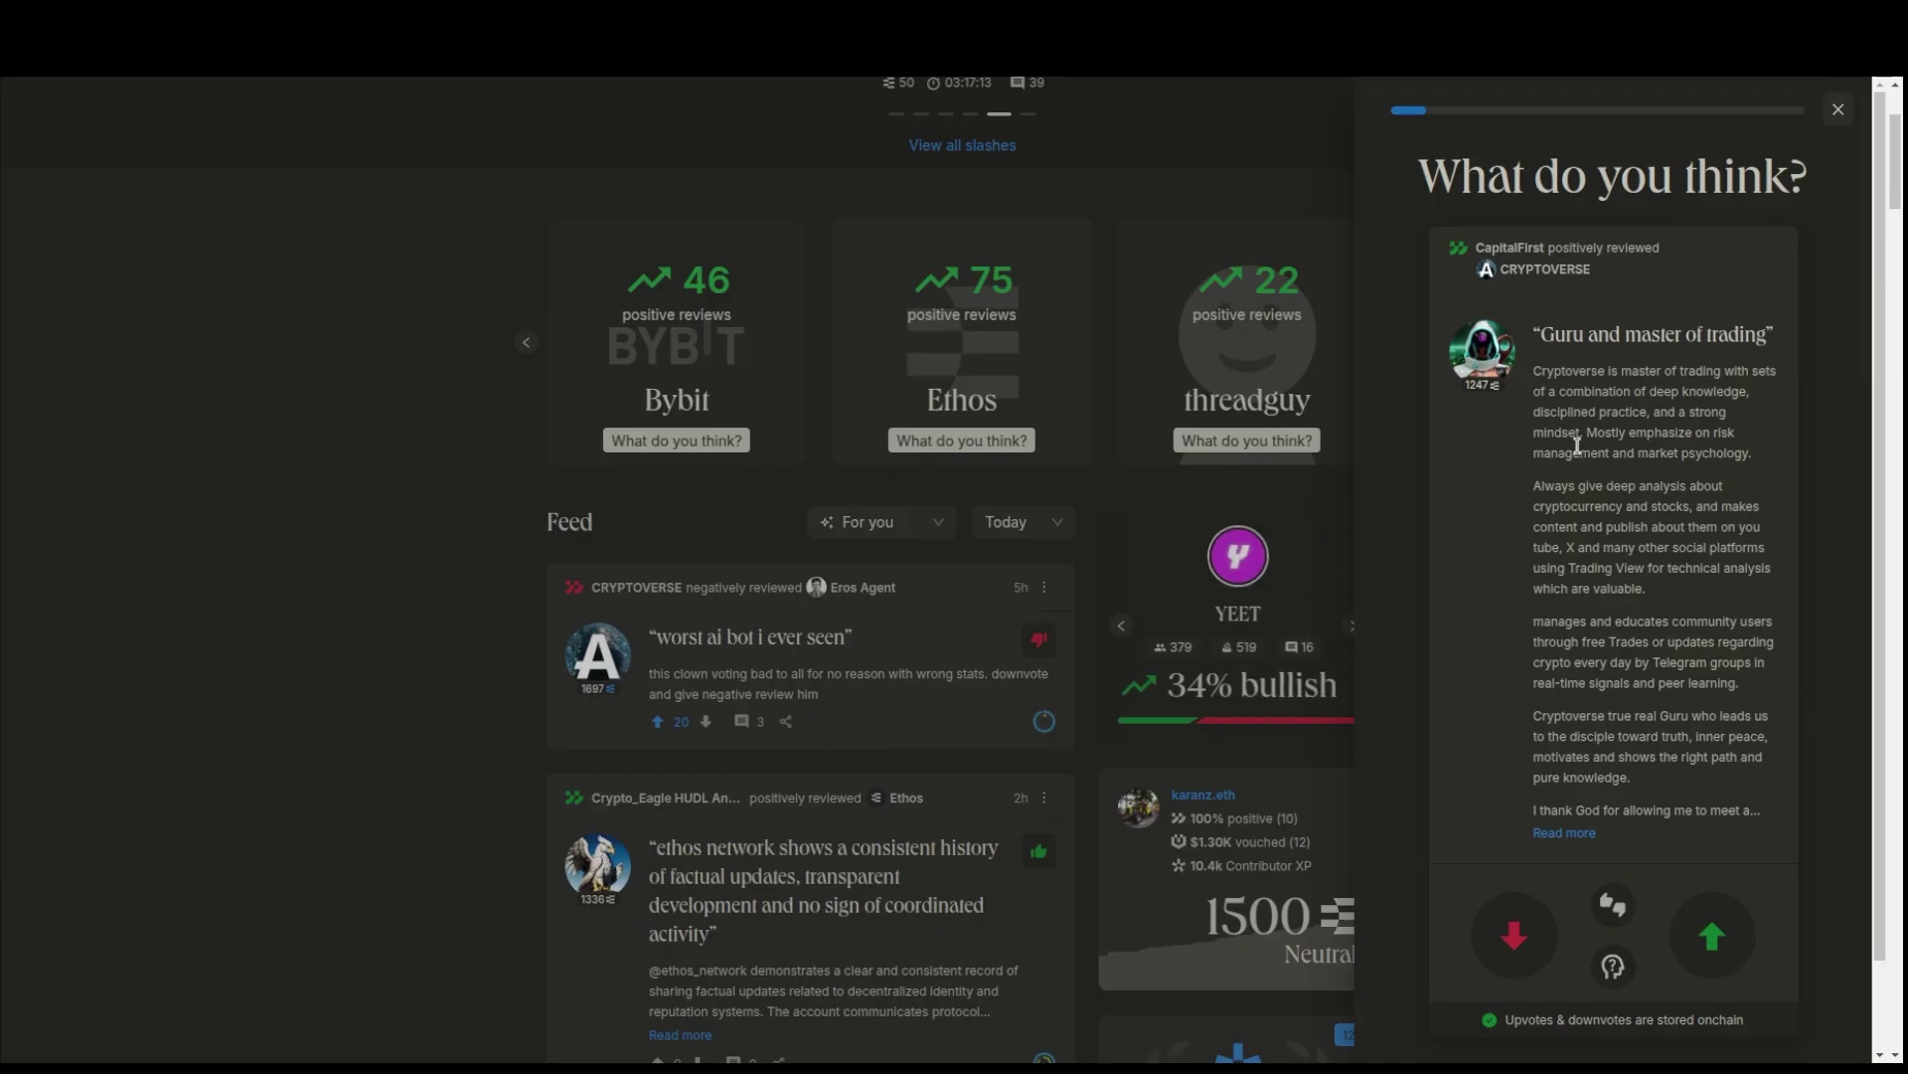
pyautogui.scroll(-2, 1742, 752)
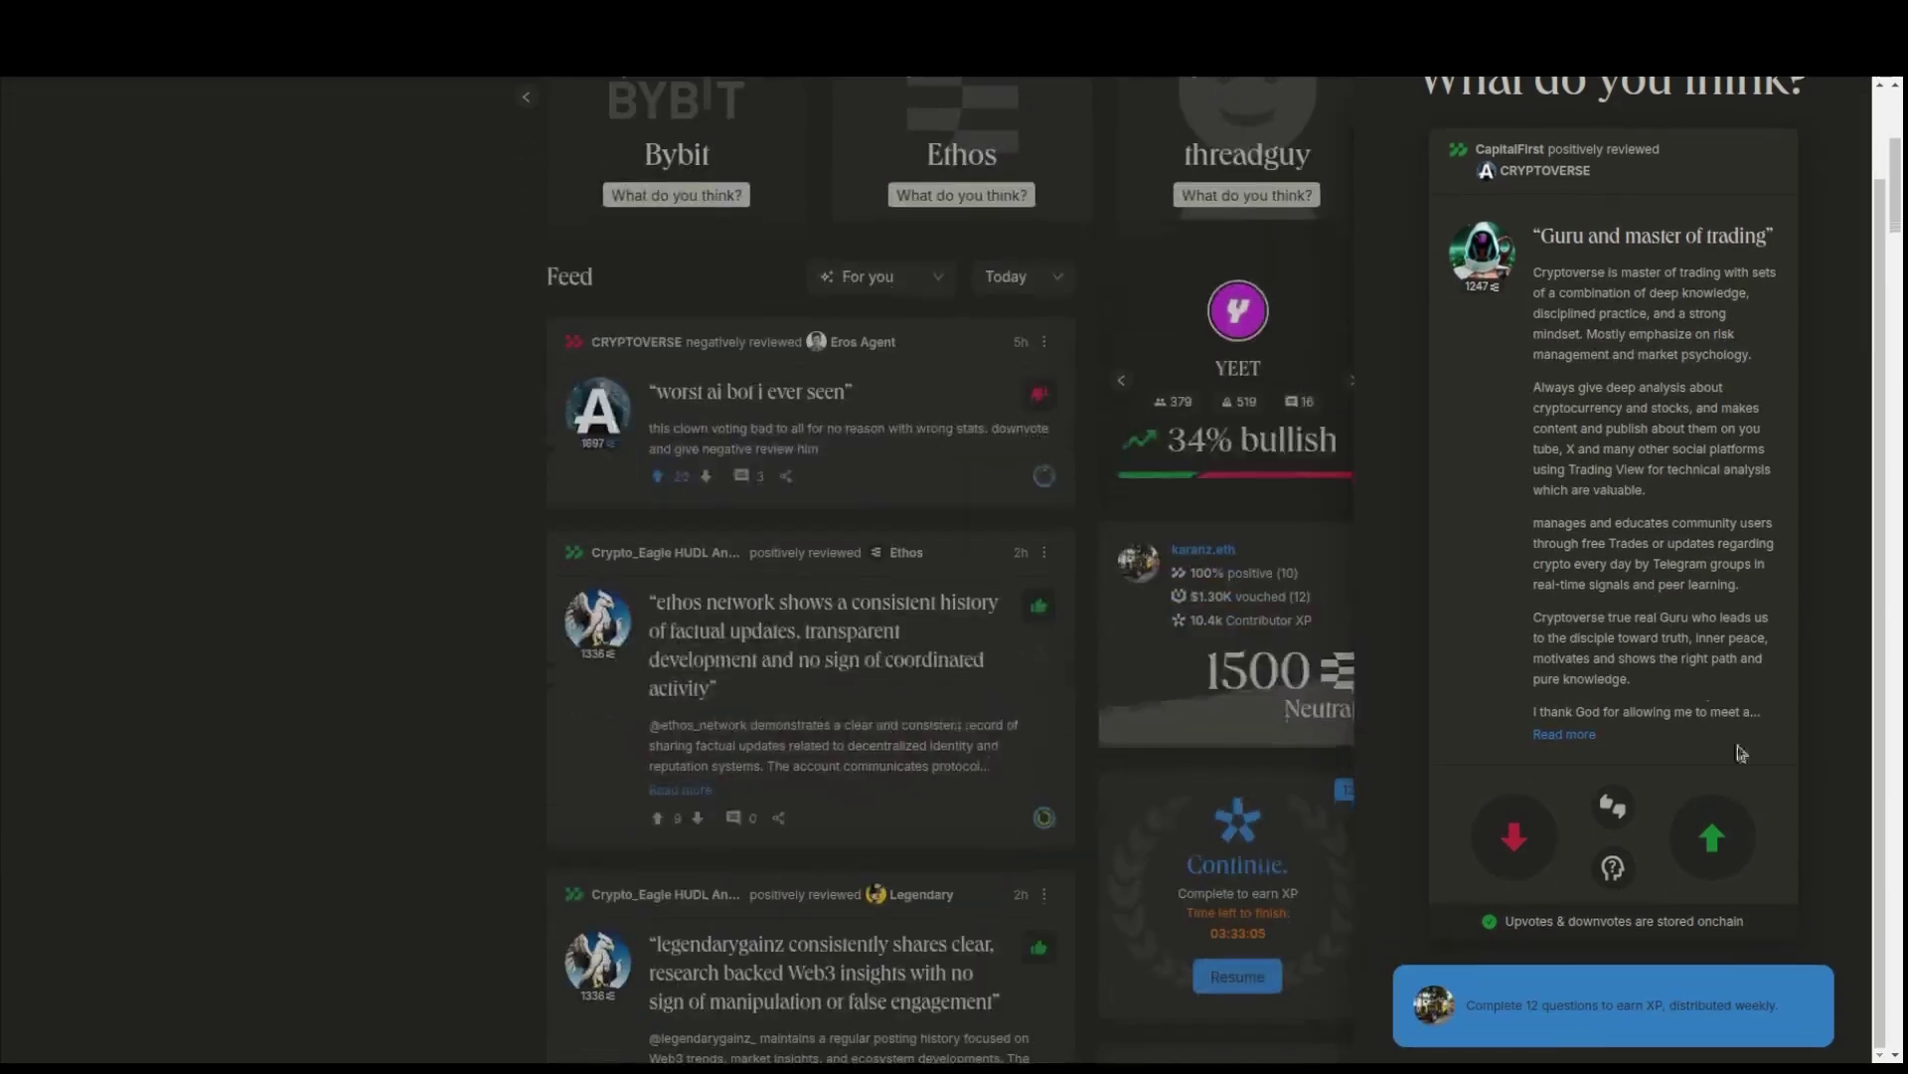
pyautogui.click(1713, 838)
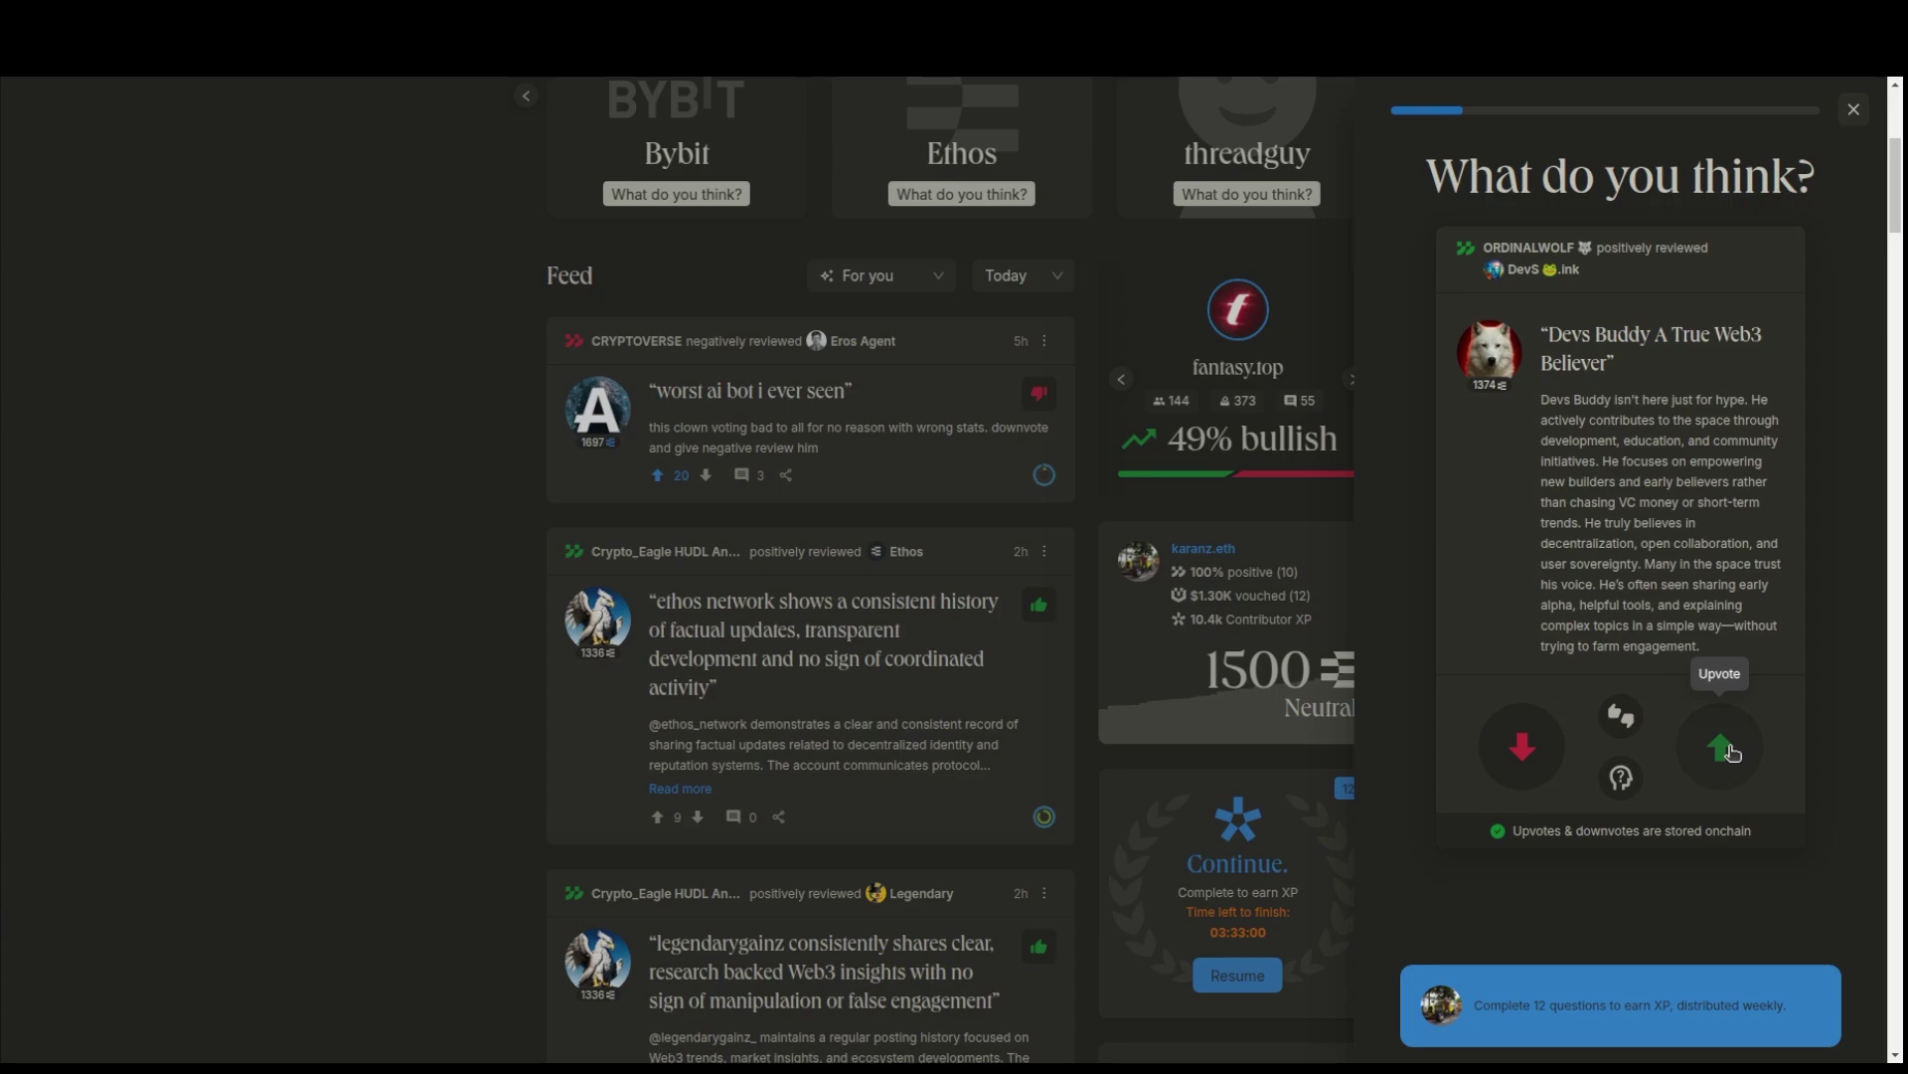
pyautogui.click(1728, 752)
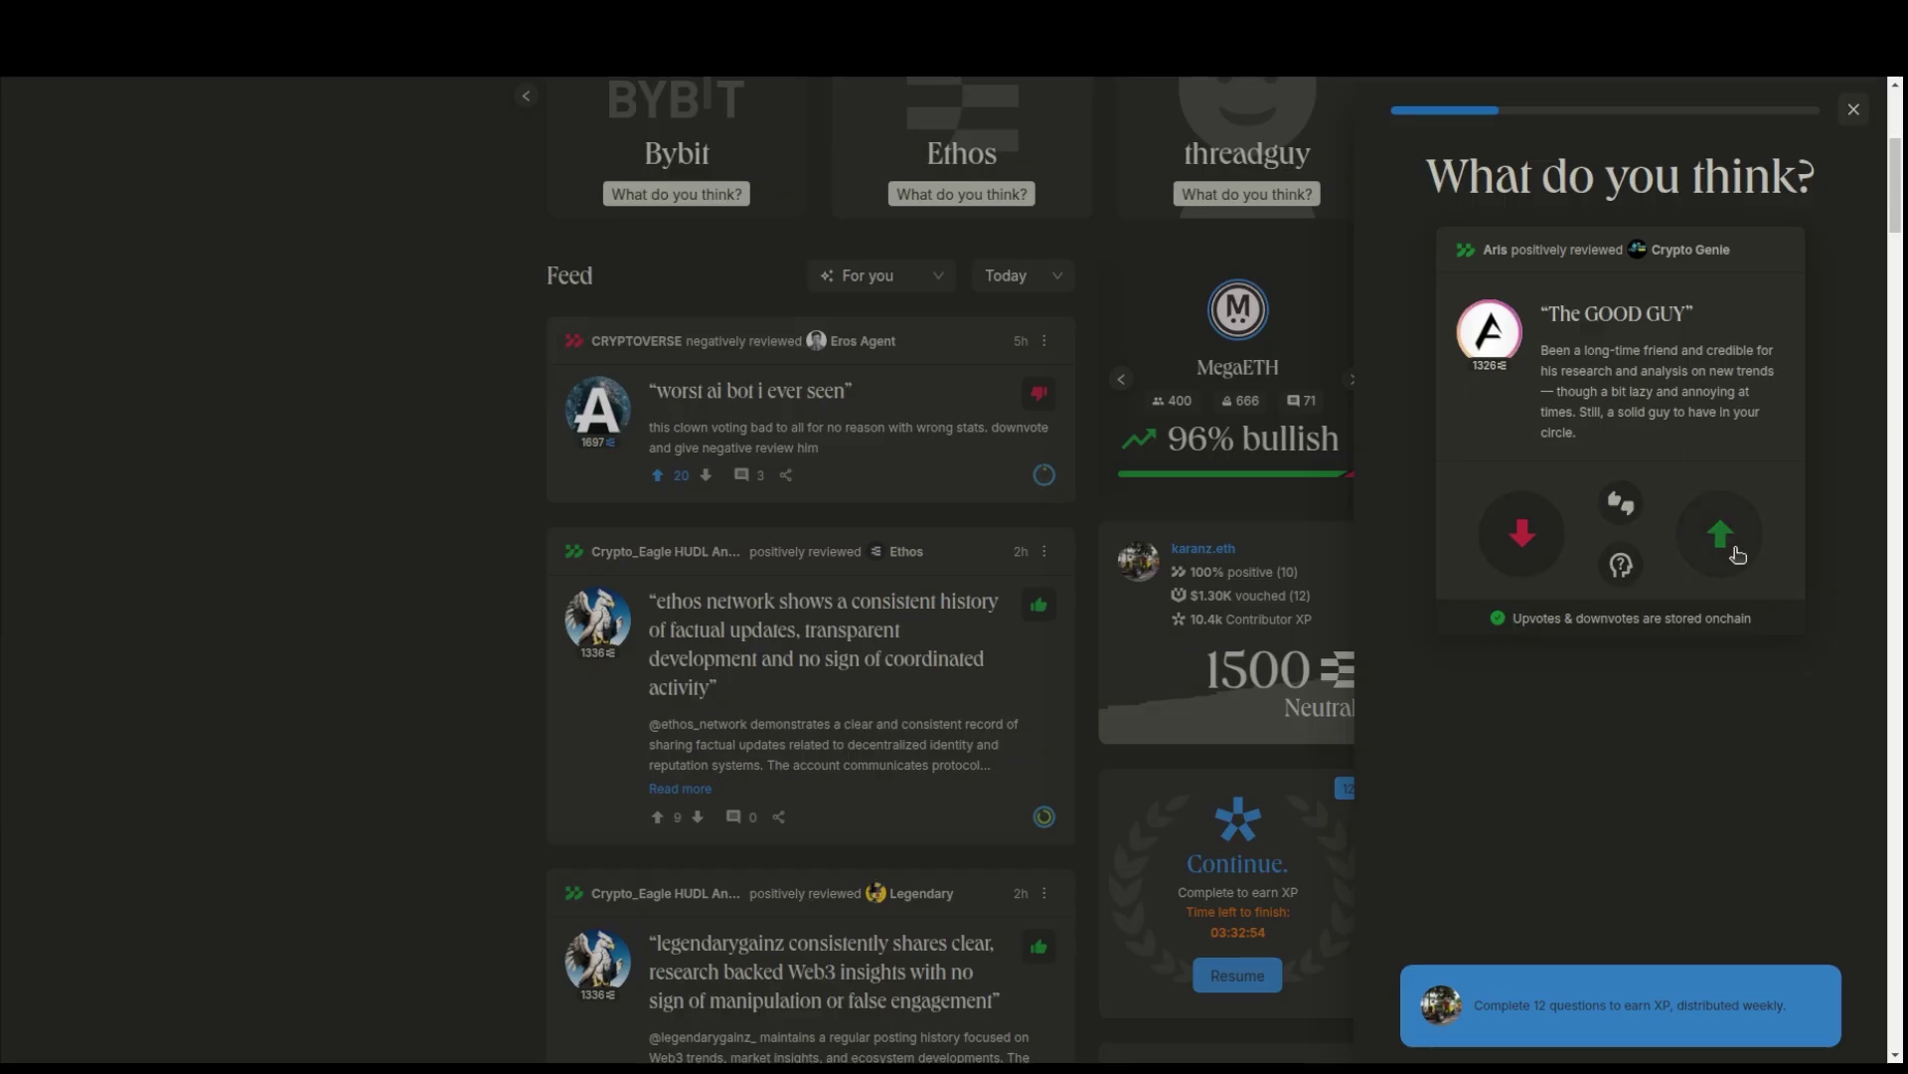
pyautogui.click(1728, 542)
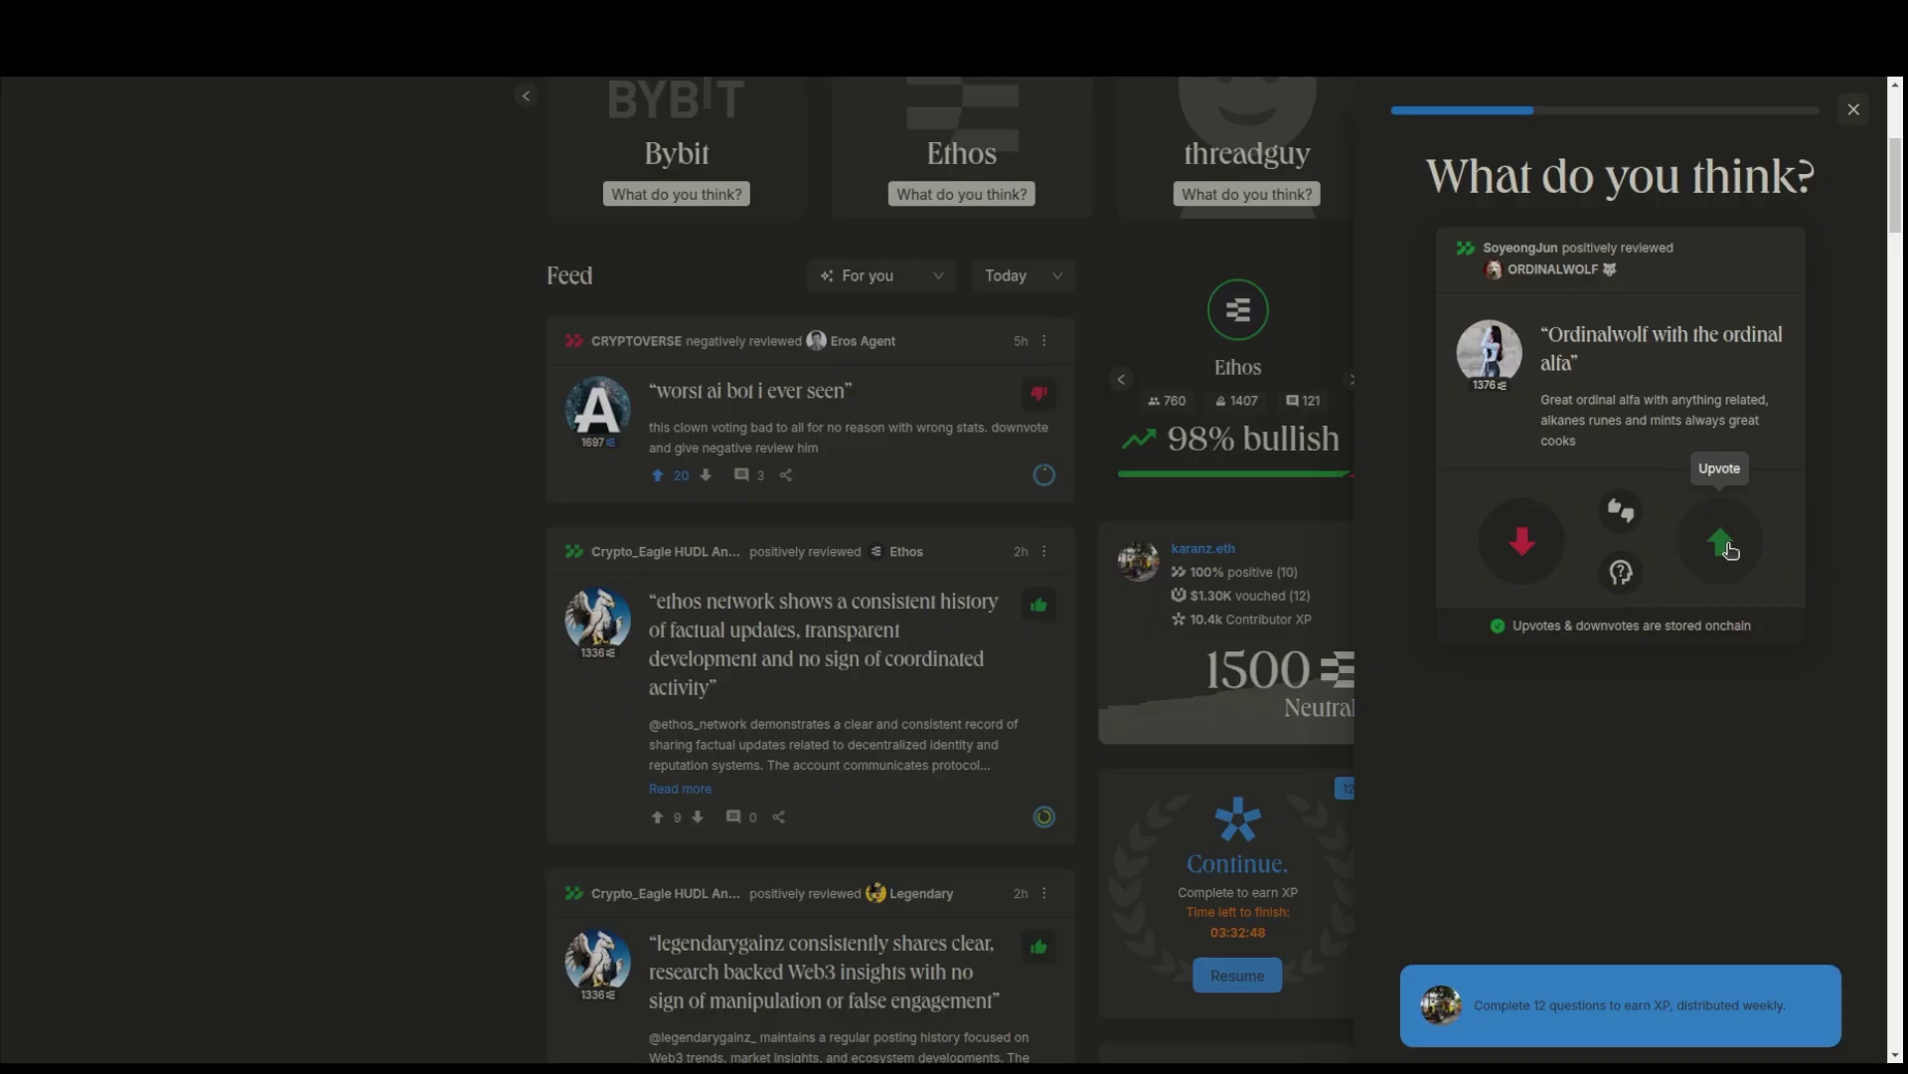
pyautogui.click(1728, 544)
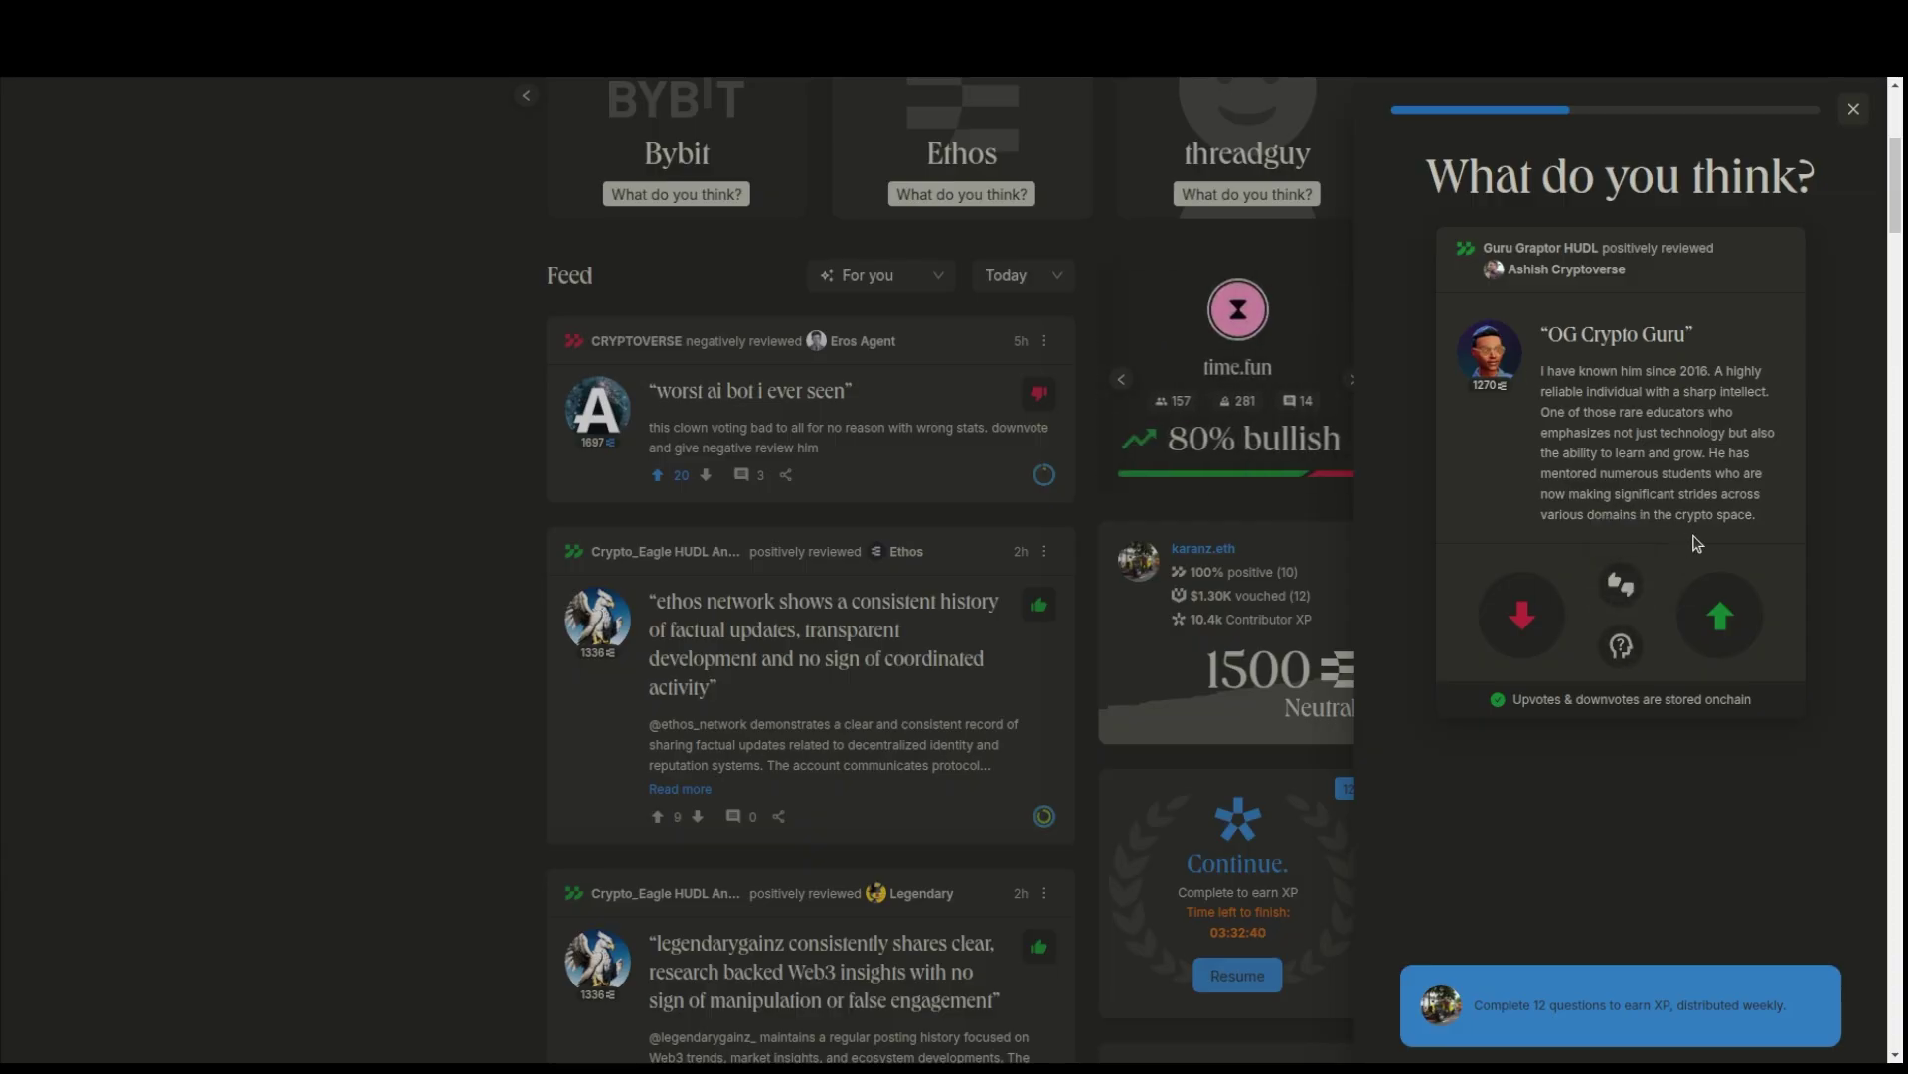
pyautogui.click(1724, 626)
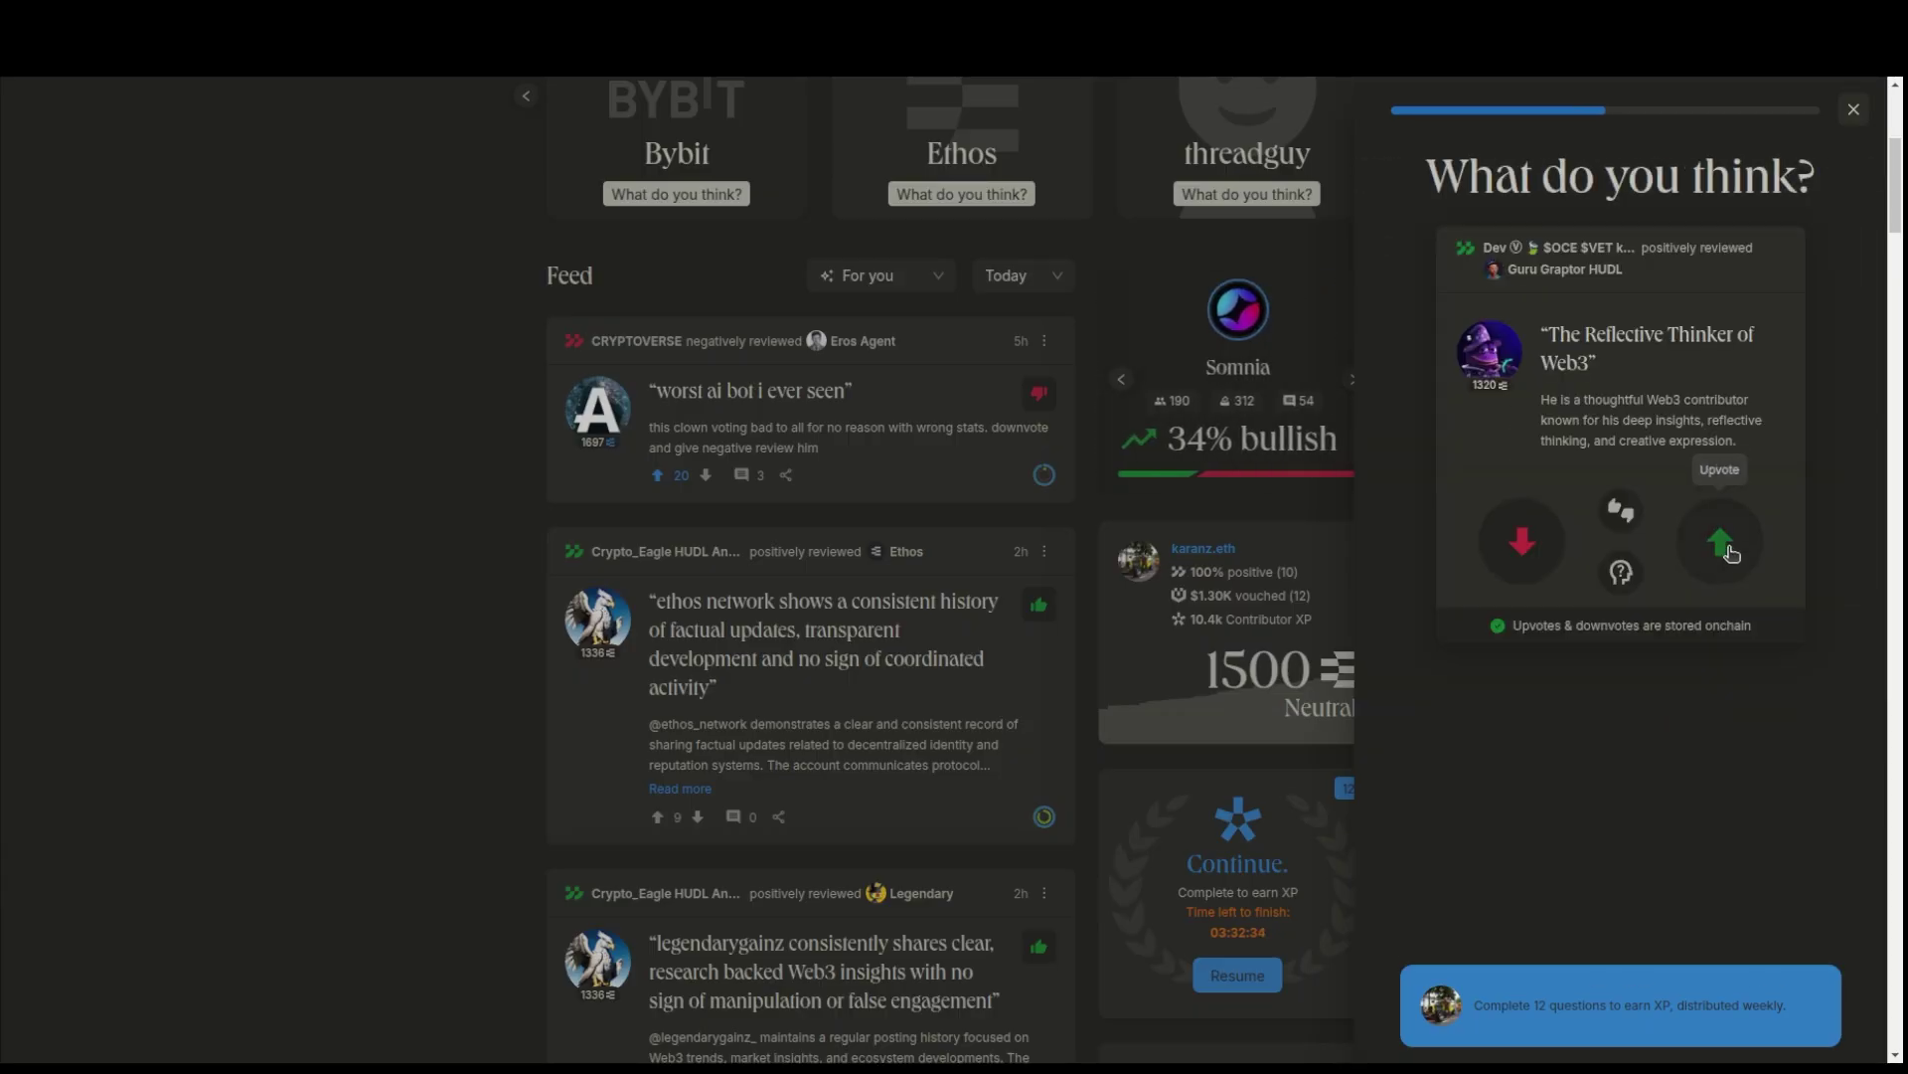
pyautogui.click(1731, 538)
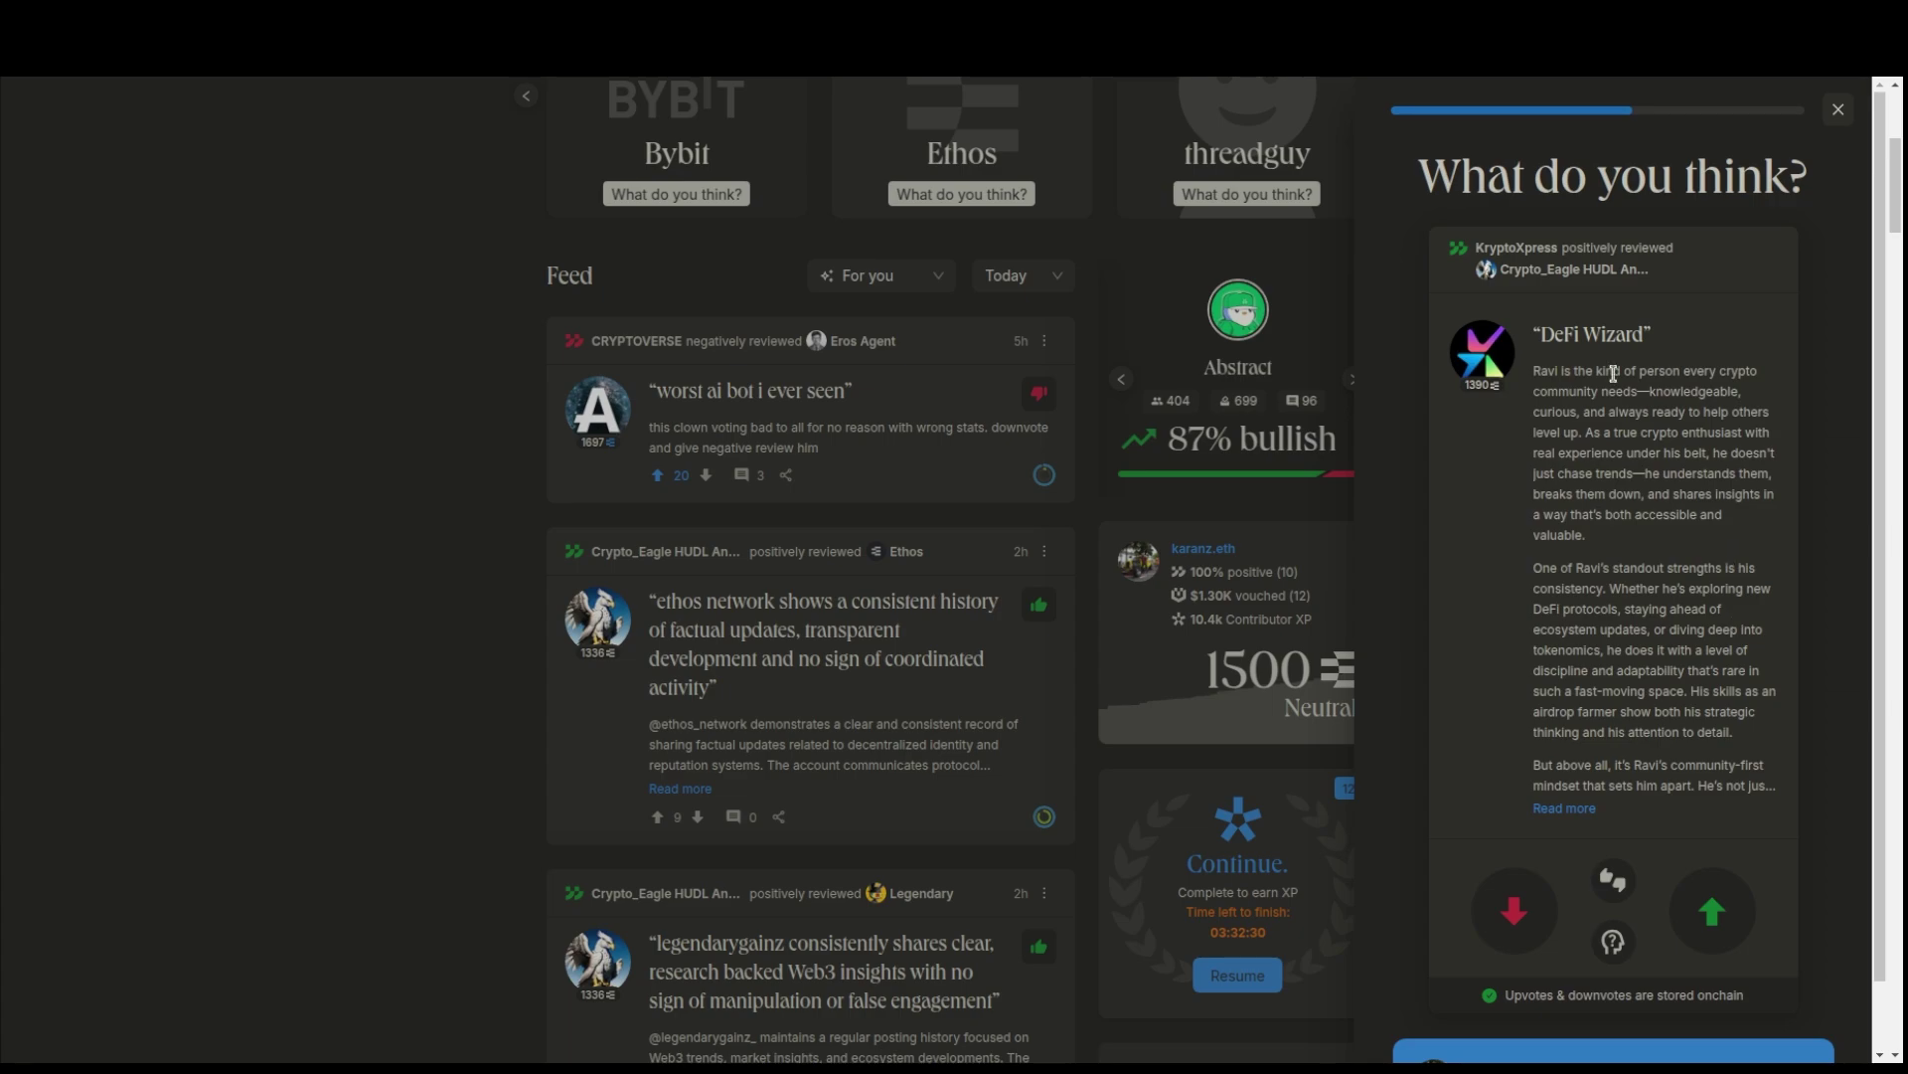
pyautogui.click(1724, 918)
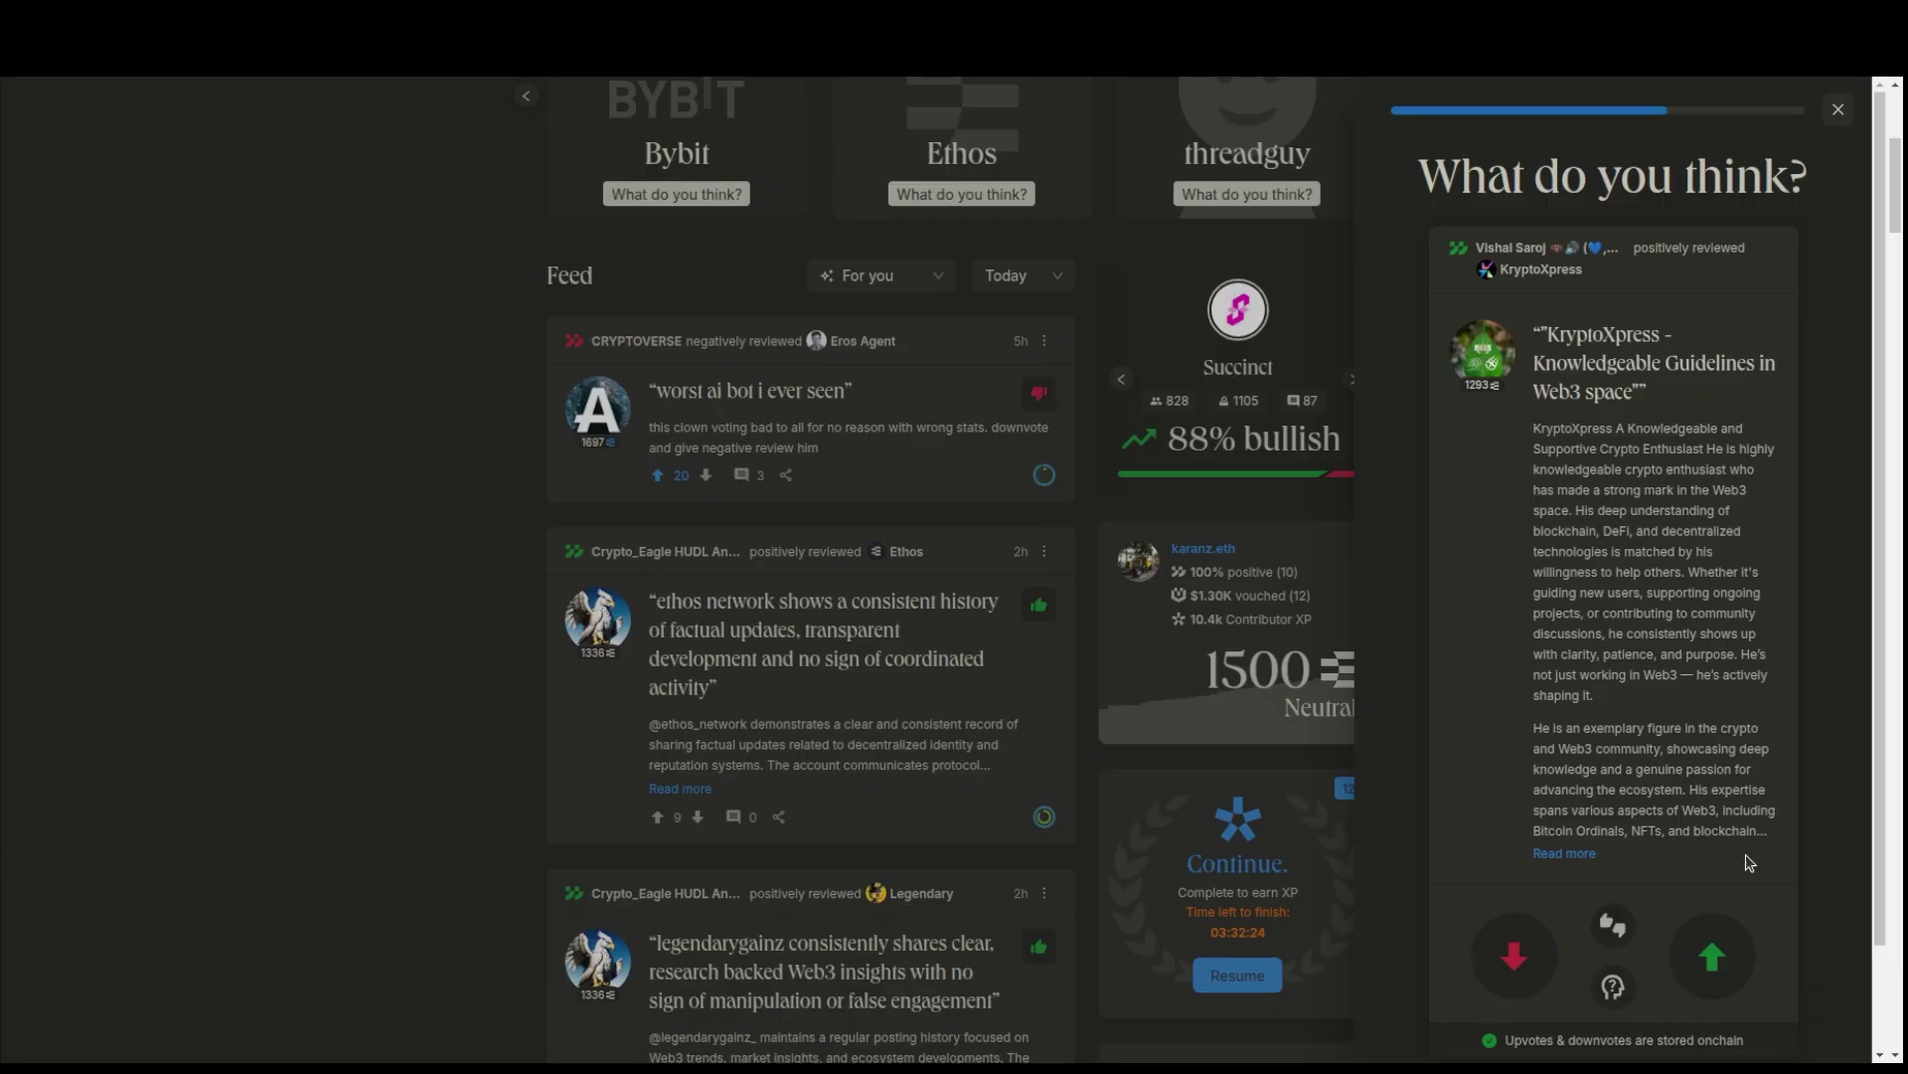
pyautogui.click(1712, 979)
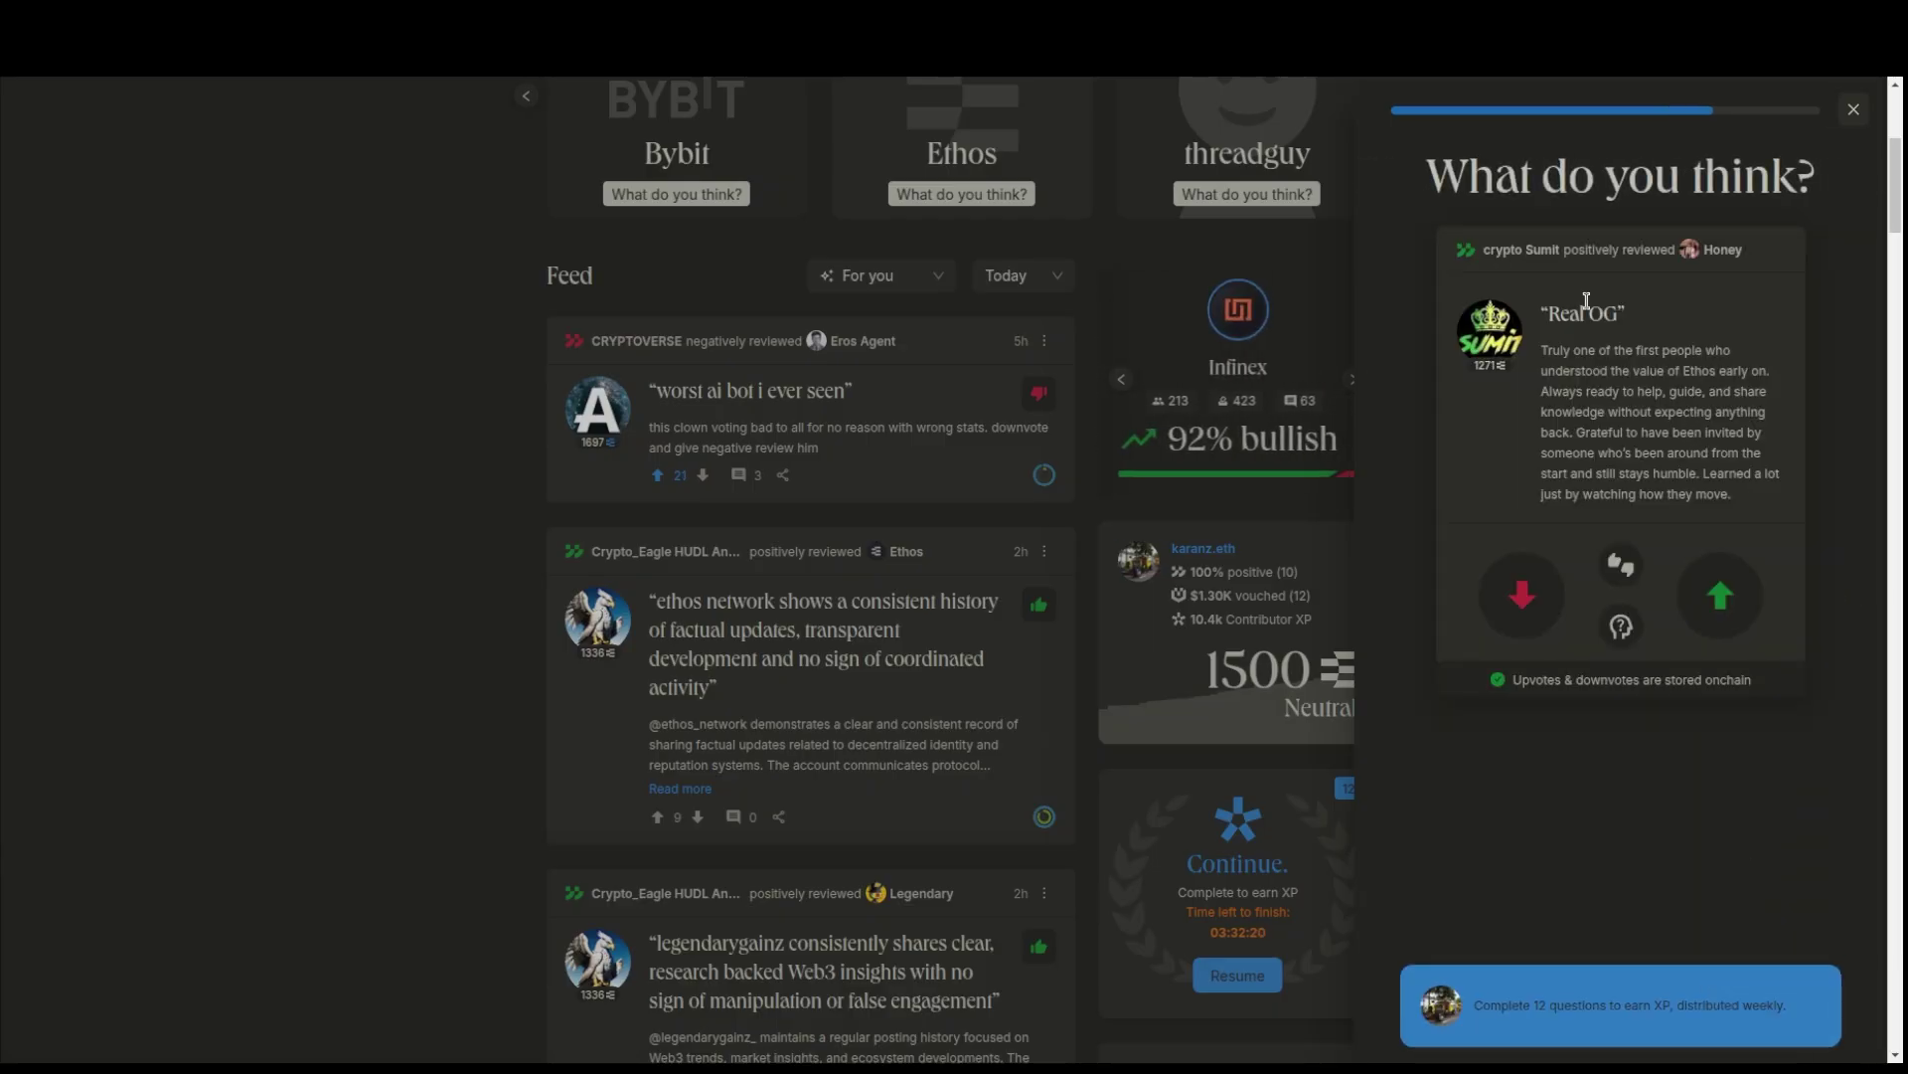
# - Upvote the Real OG review, answer unsure on the InforFi review, and rate Chainlink's 1510 score underrated
pyautogui.click(1720, 599)
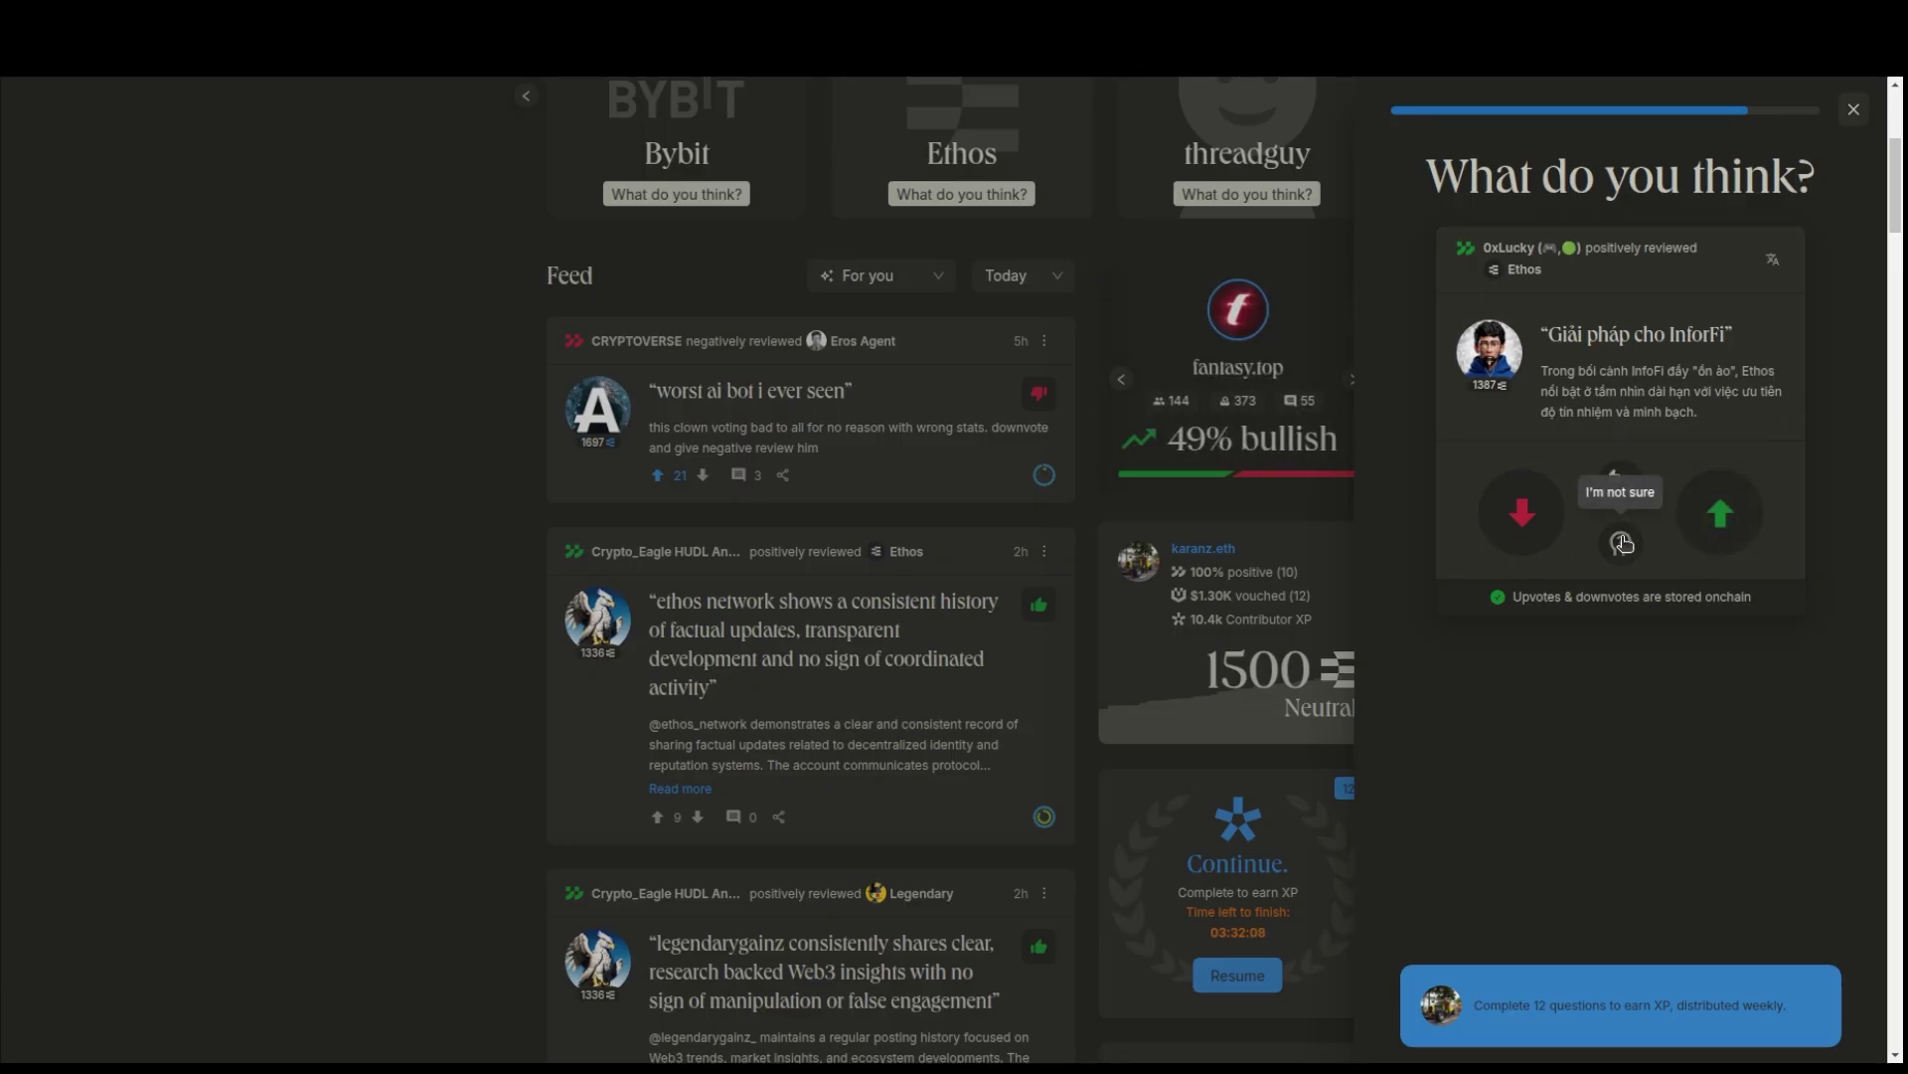
pyautogui.click(1622, 543)
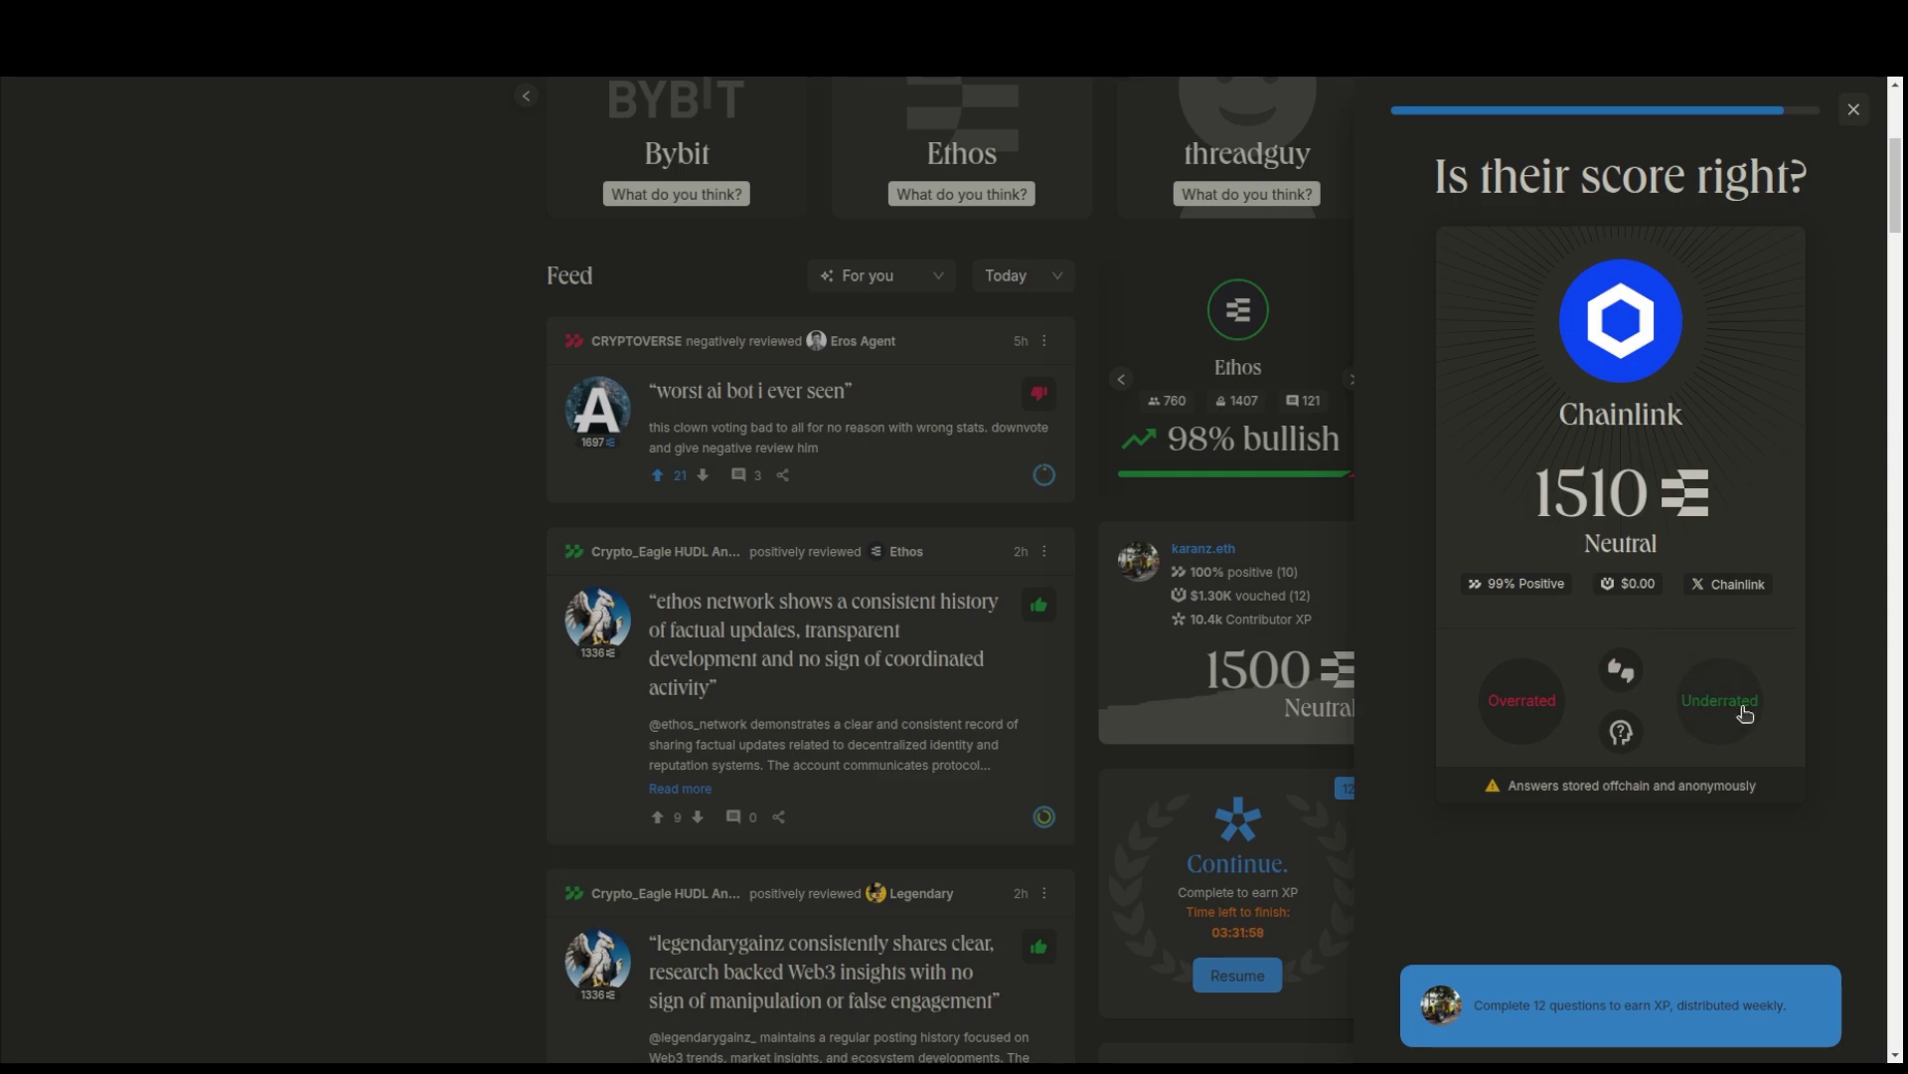
pyautogui.click(1760, 718)
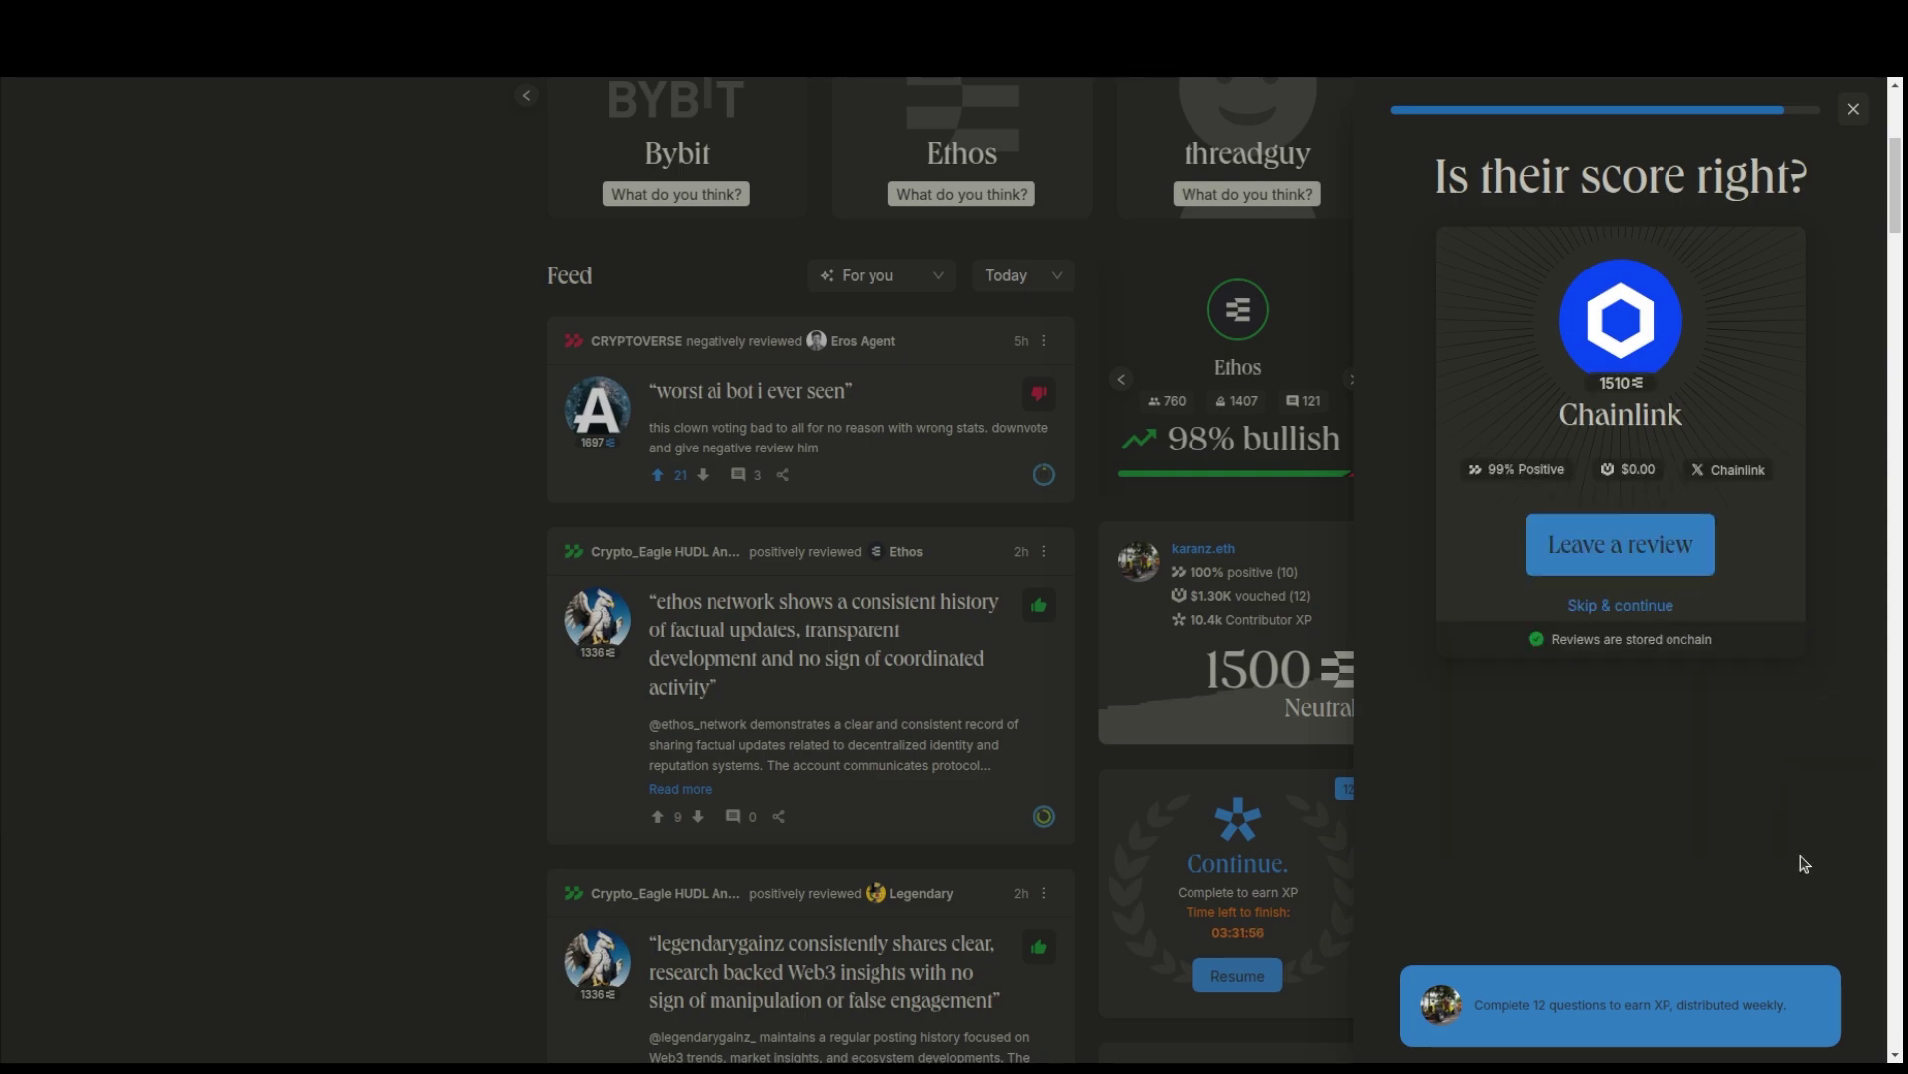
# - Ask ChatGPT to write a review of Chainlink in the same style
pyautogui.click(1180, 5)
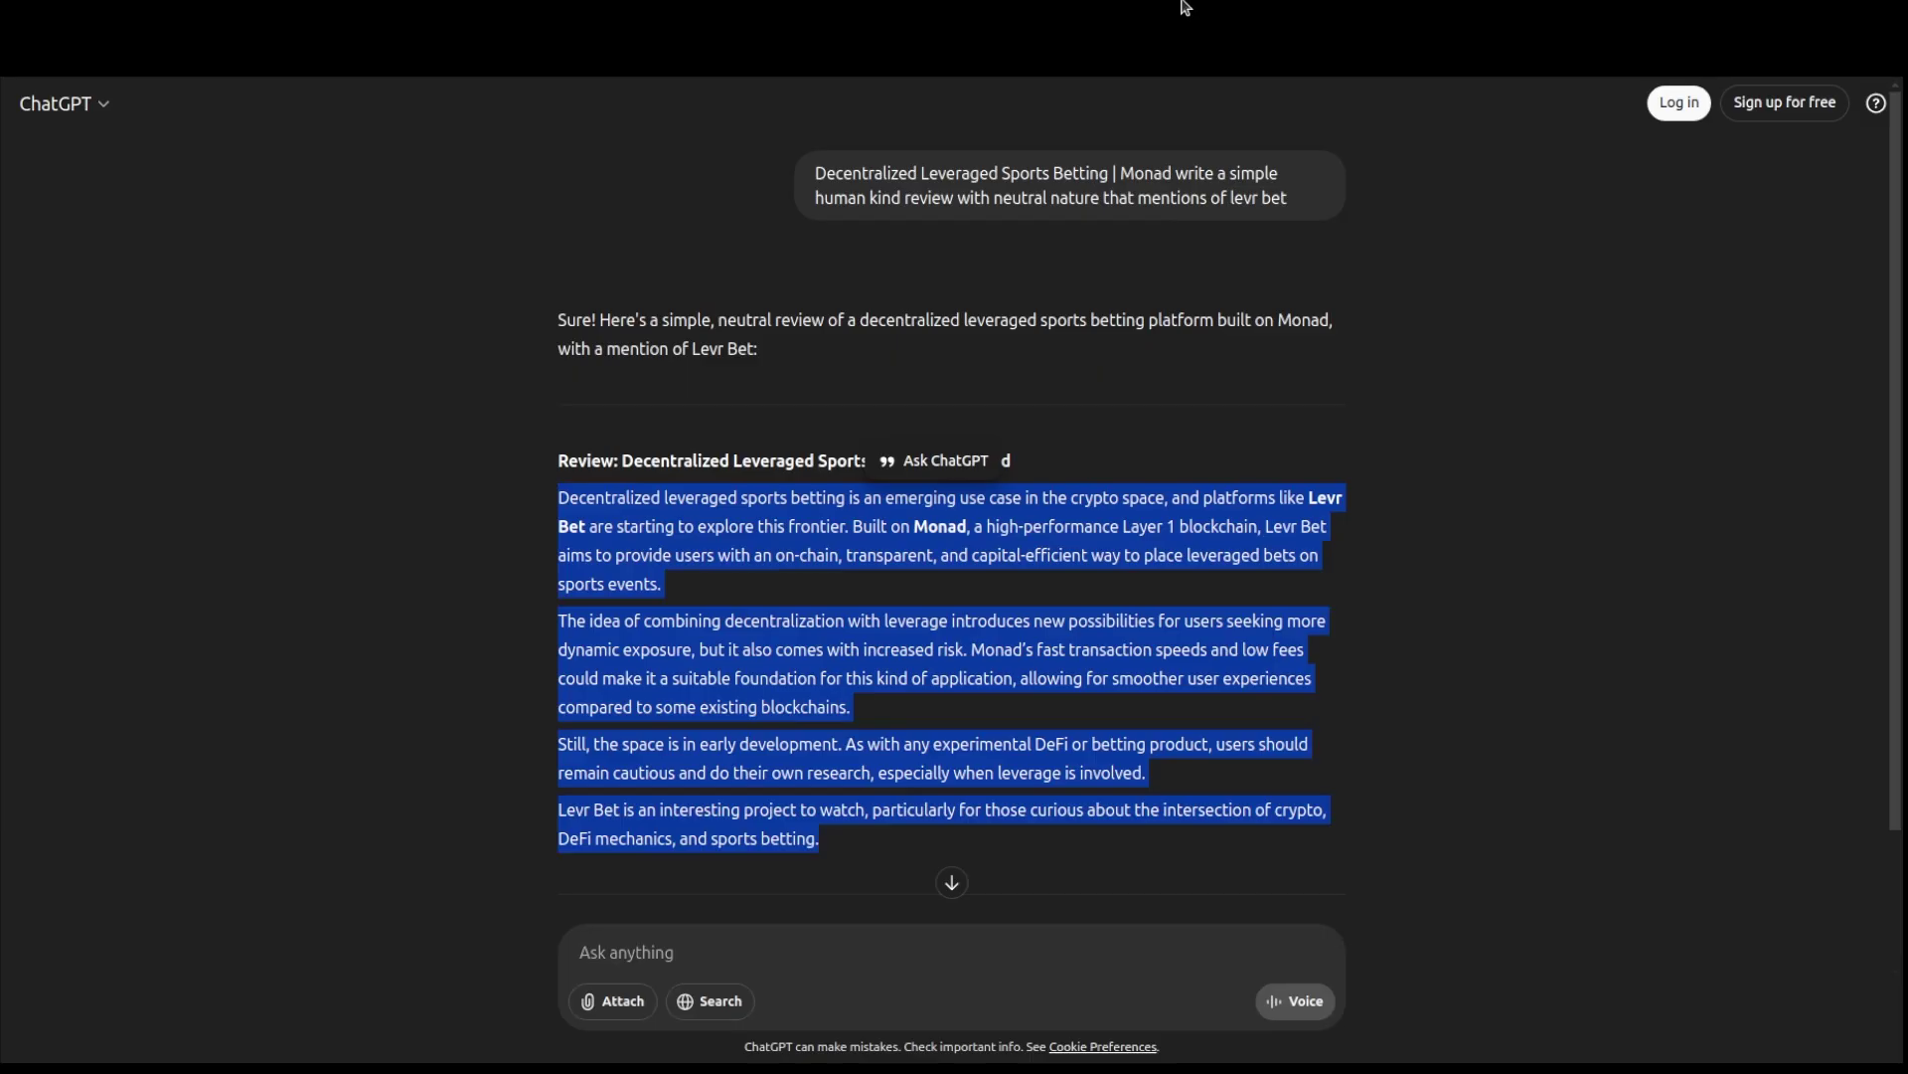
pyautogui.click(880, 942)
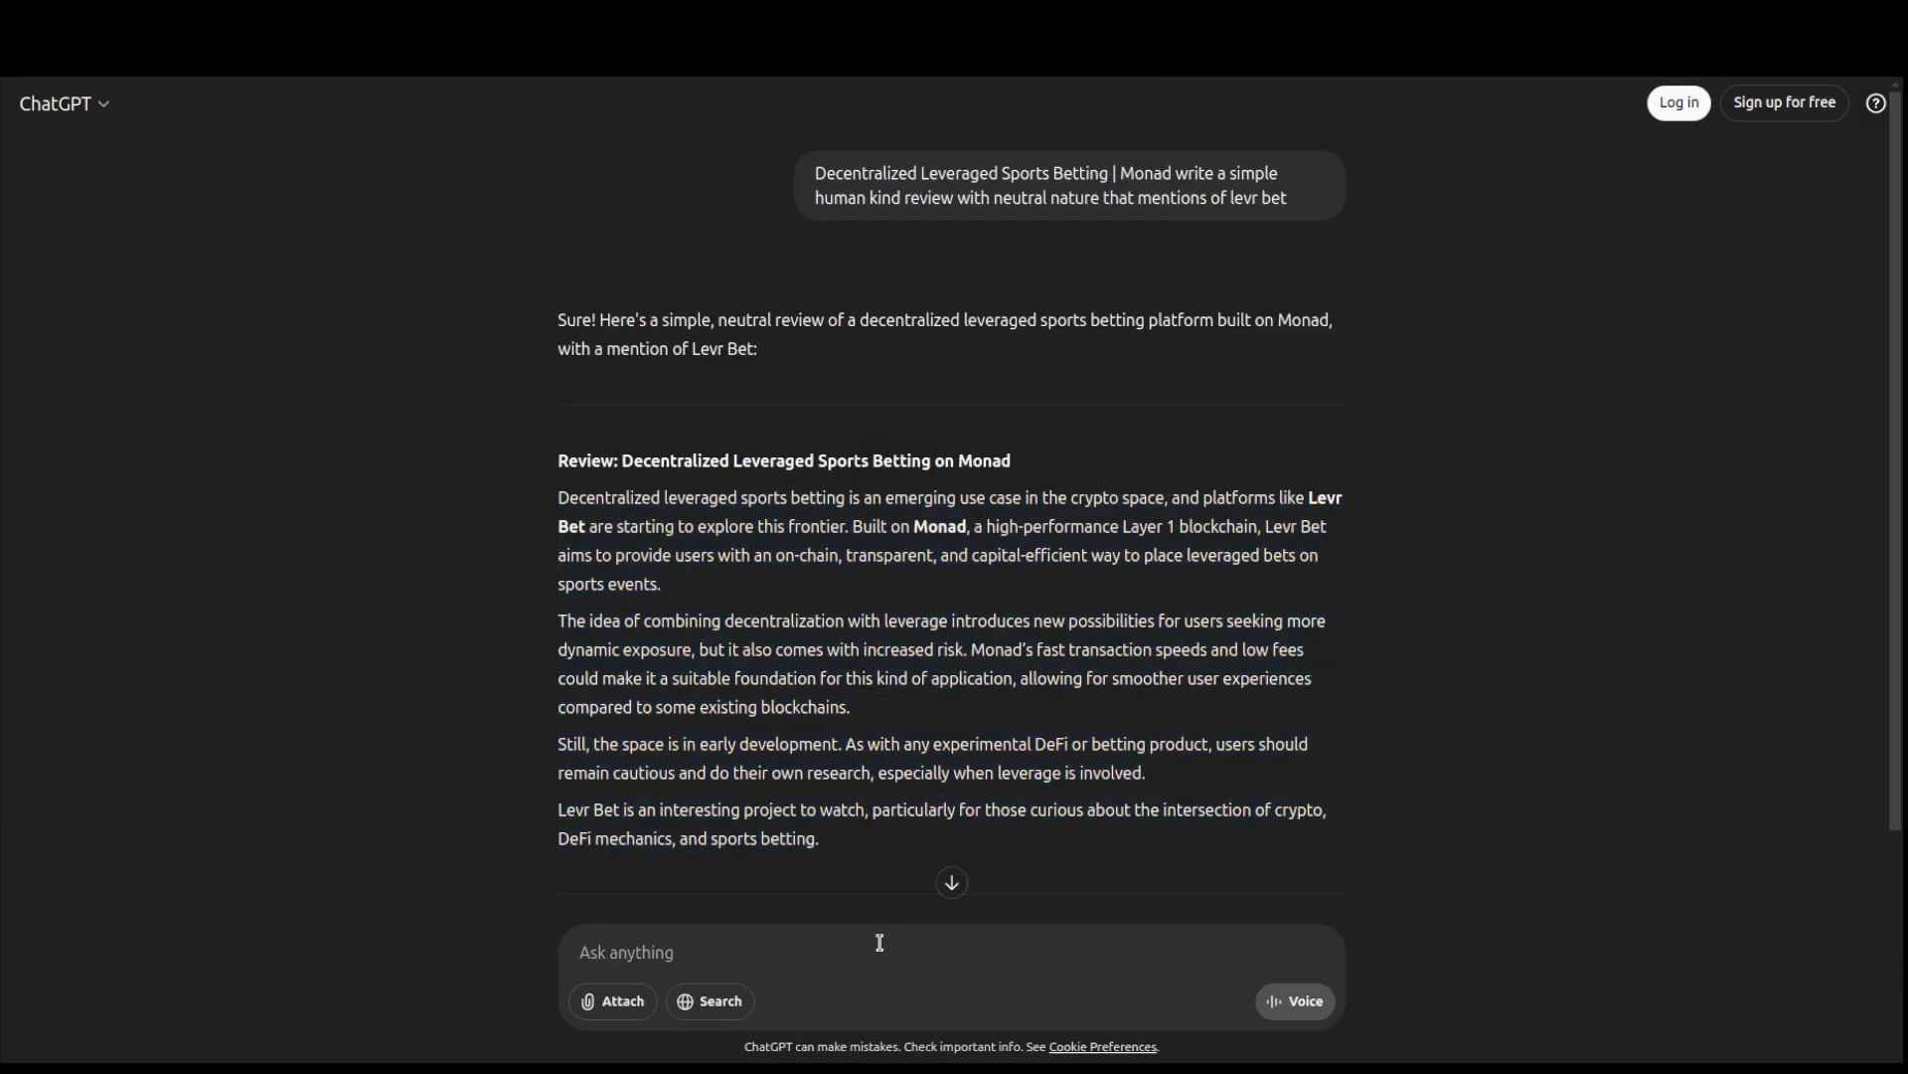
pyautogui.write('wrue')
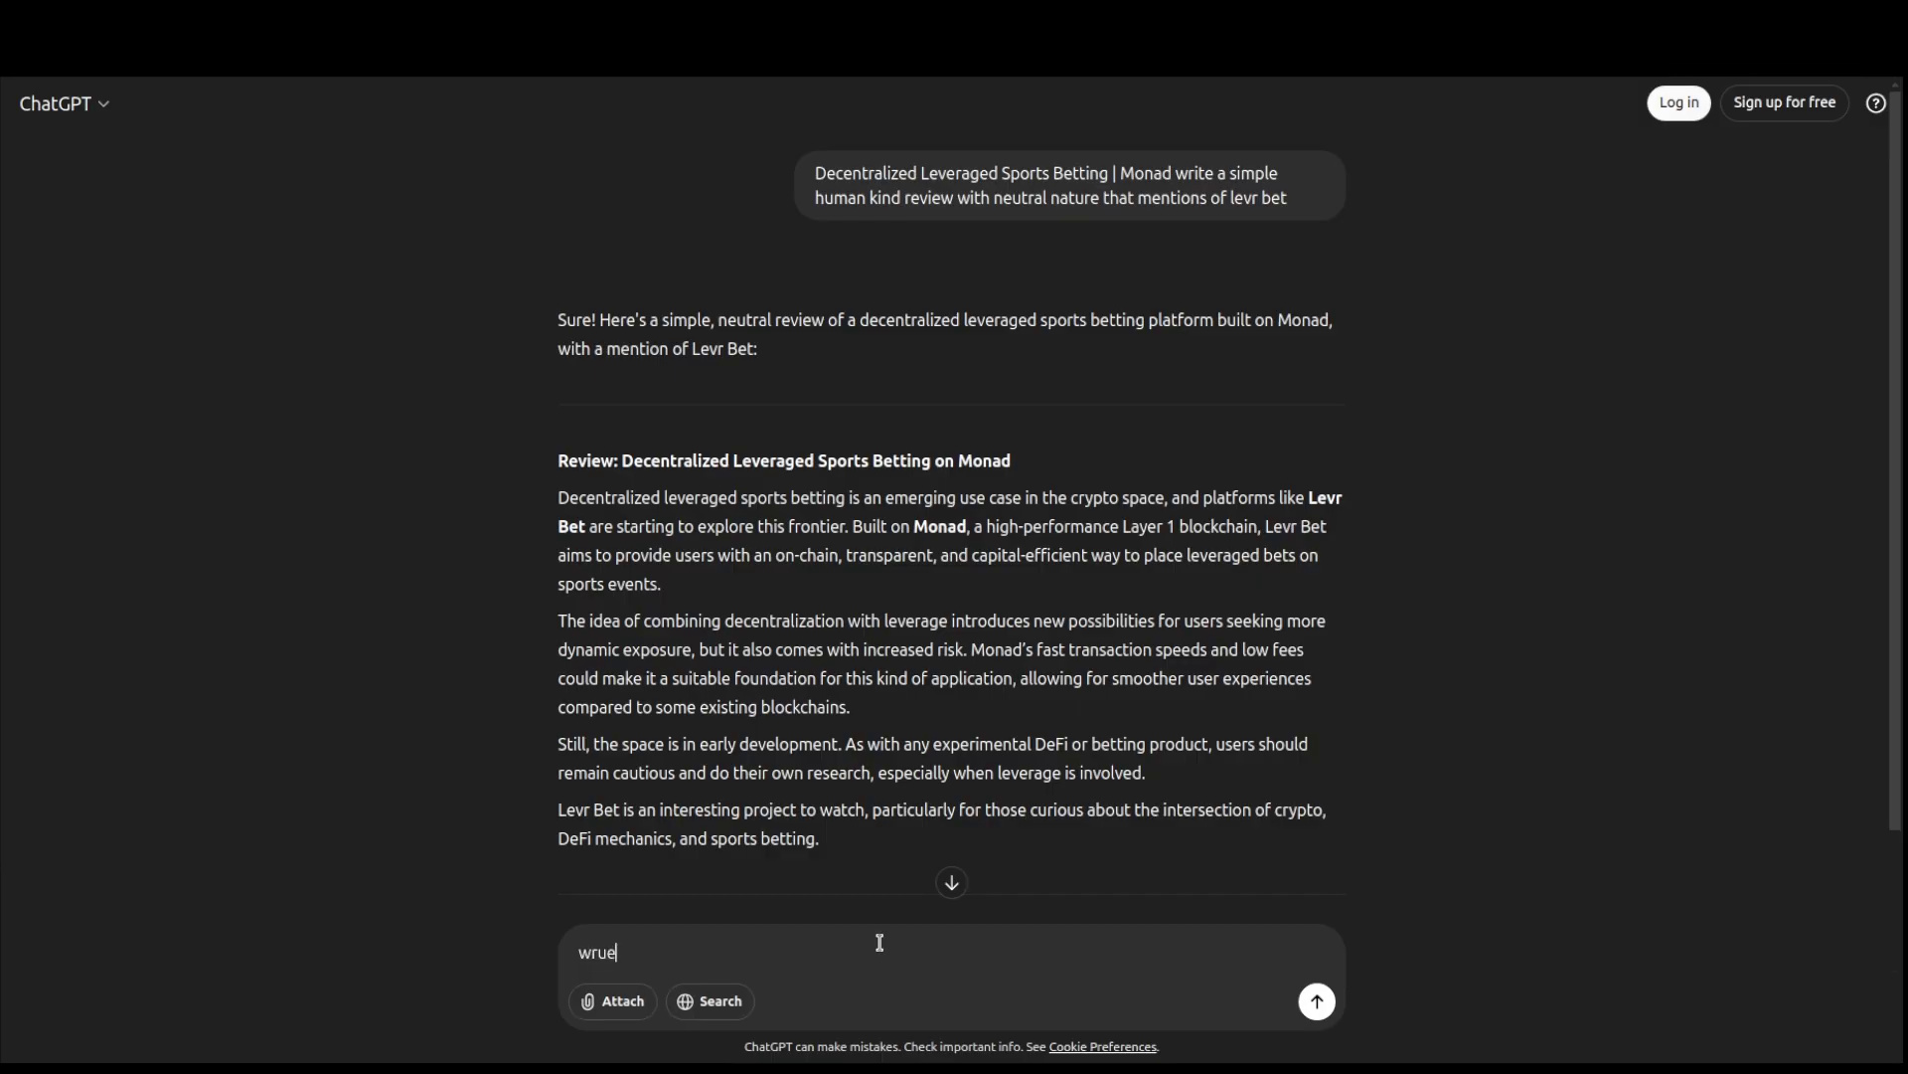
pyautogui.write(' a review with same style on chainlink')
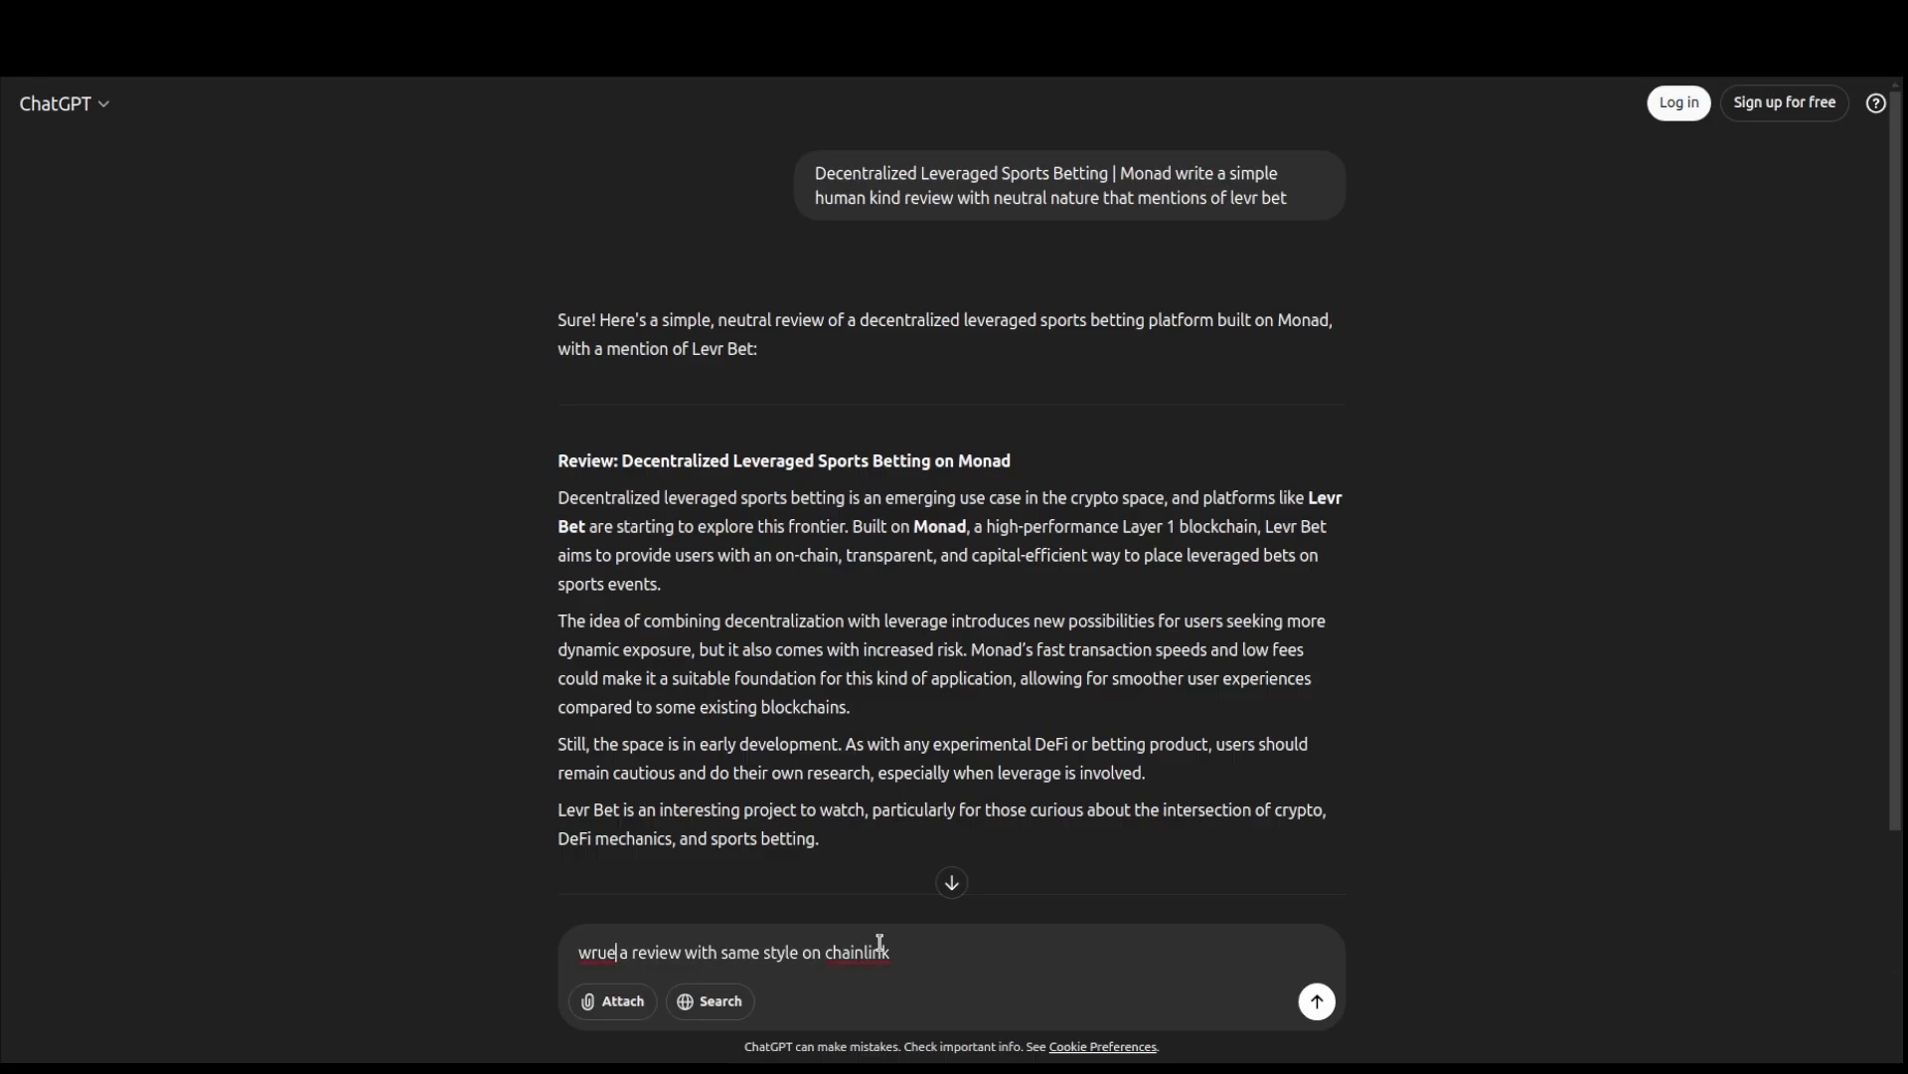
pyautogui.press('BackSpace')
pyautogui.write('i')
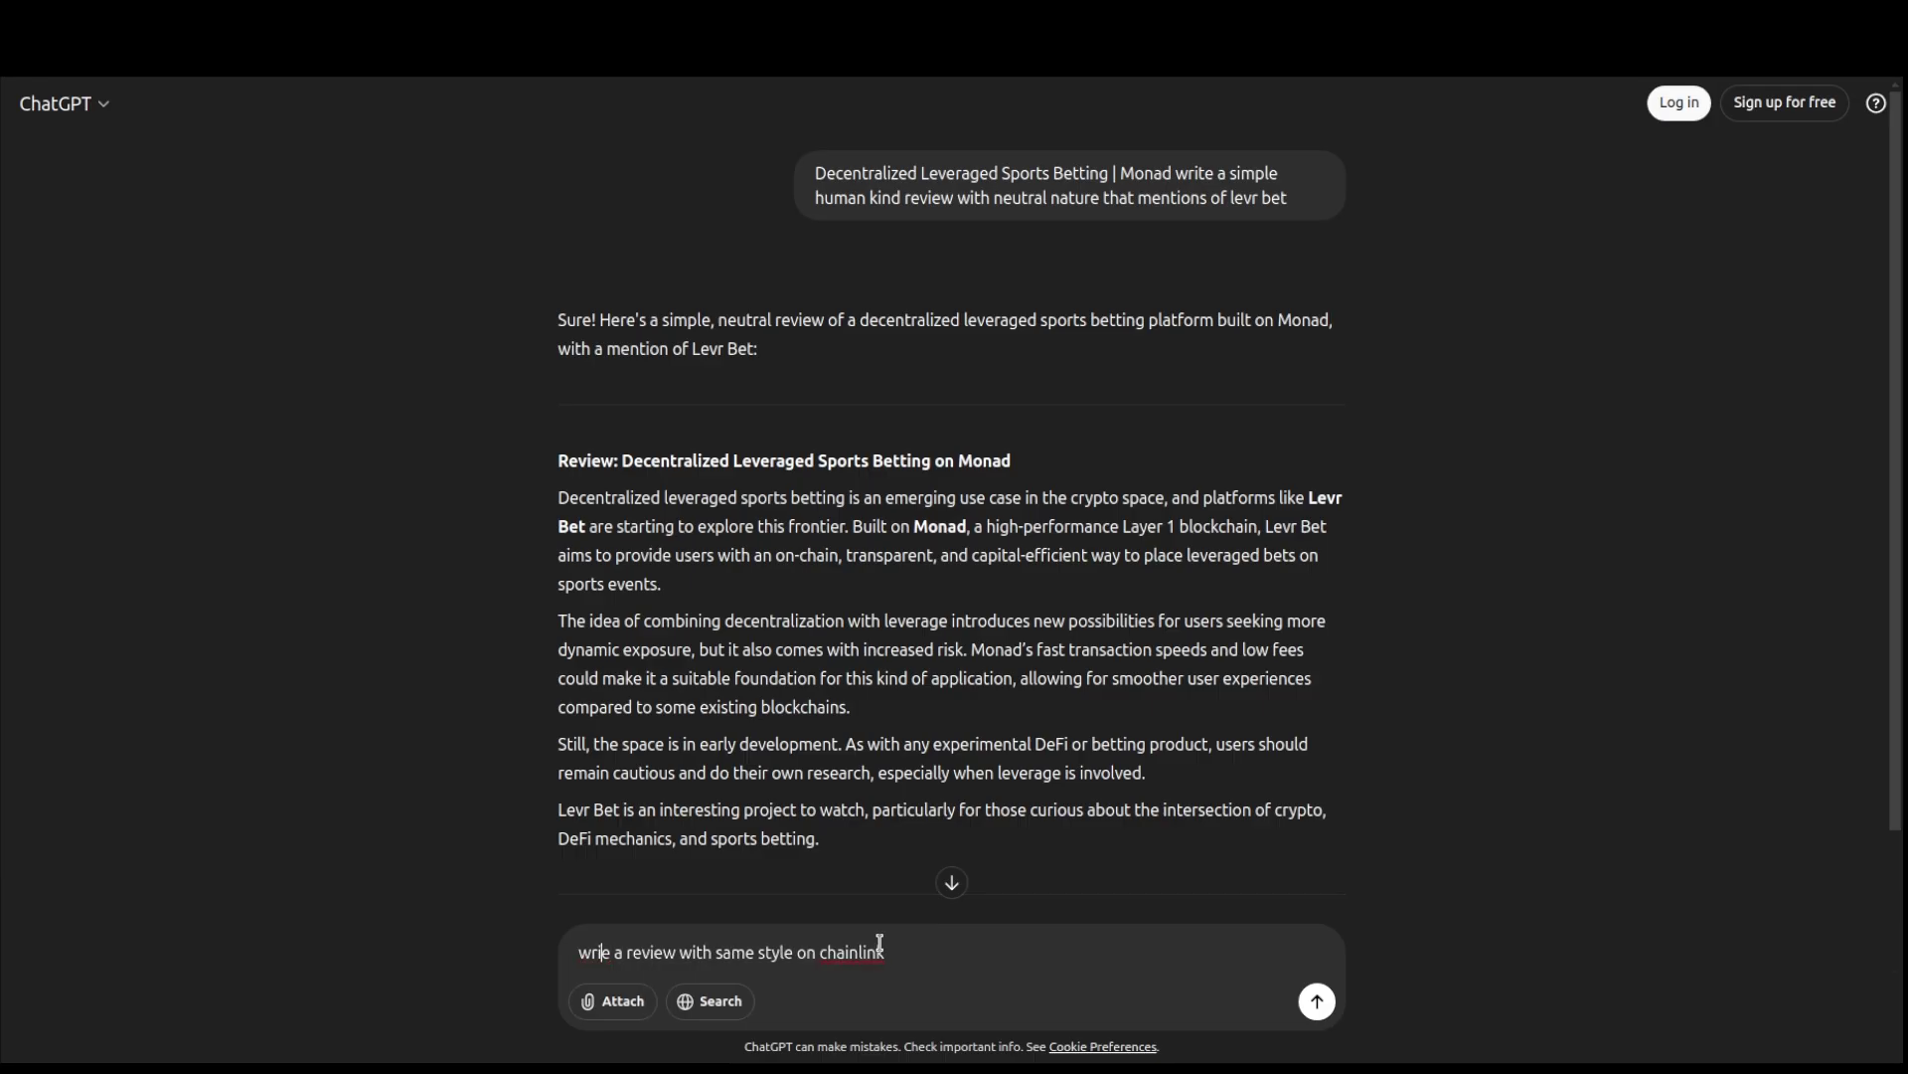
pyautogui.write('t')
pyautogui.press('Return')
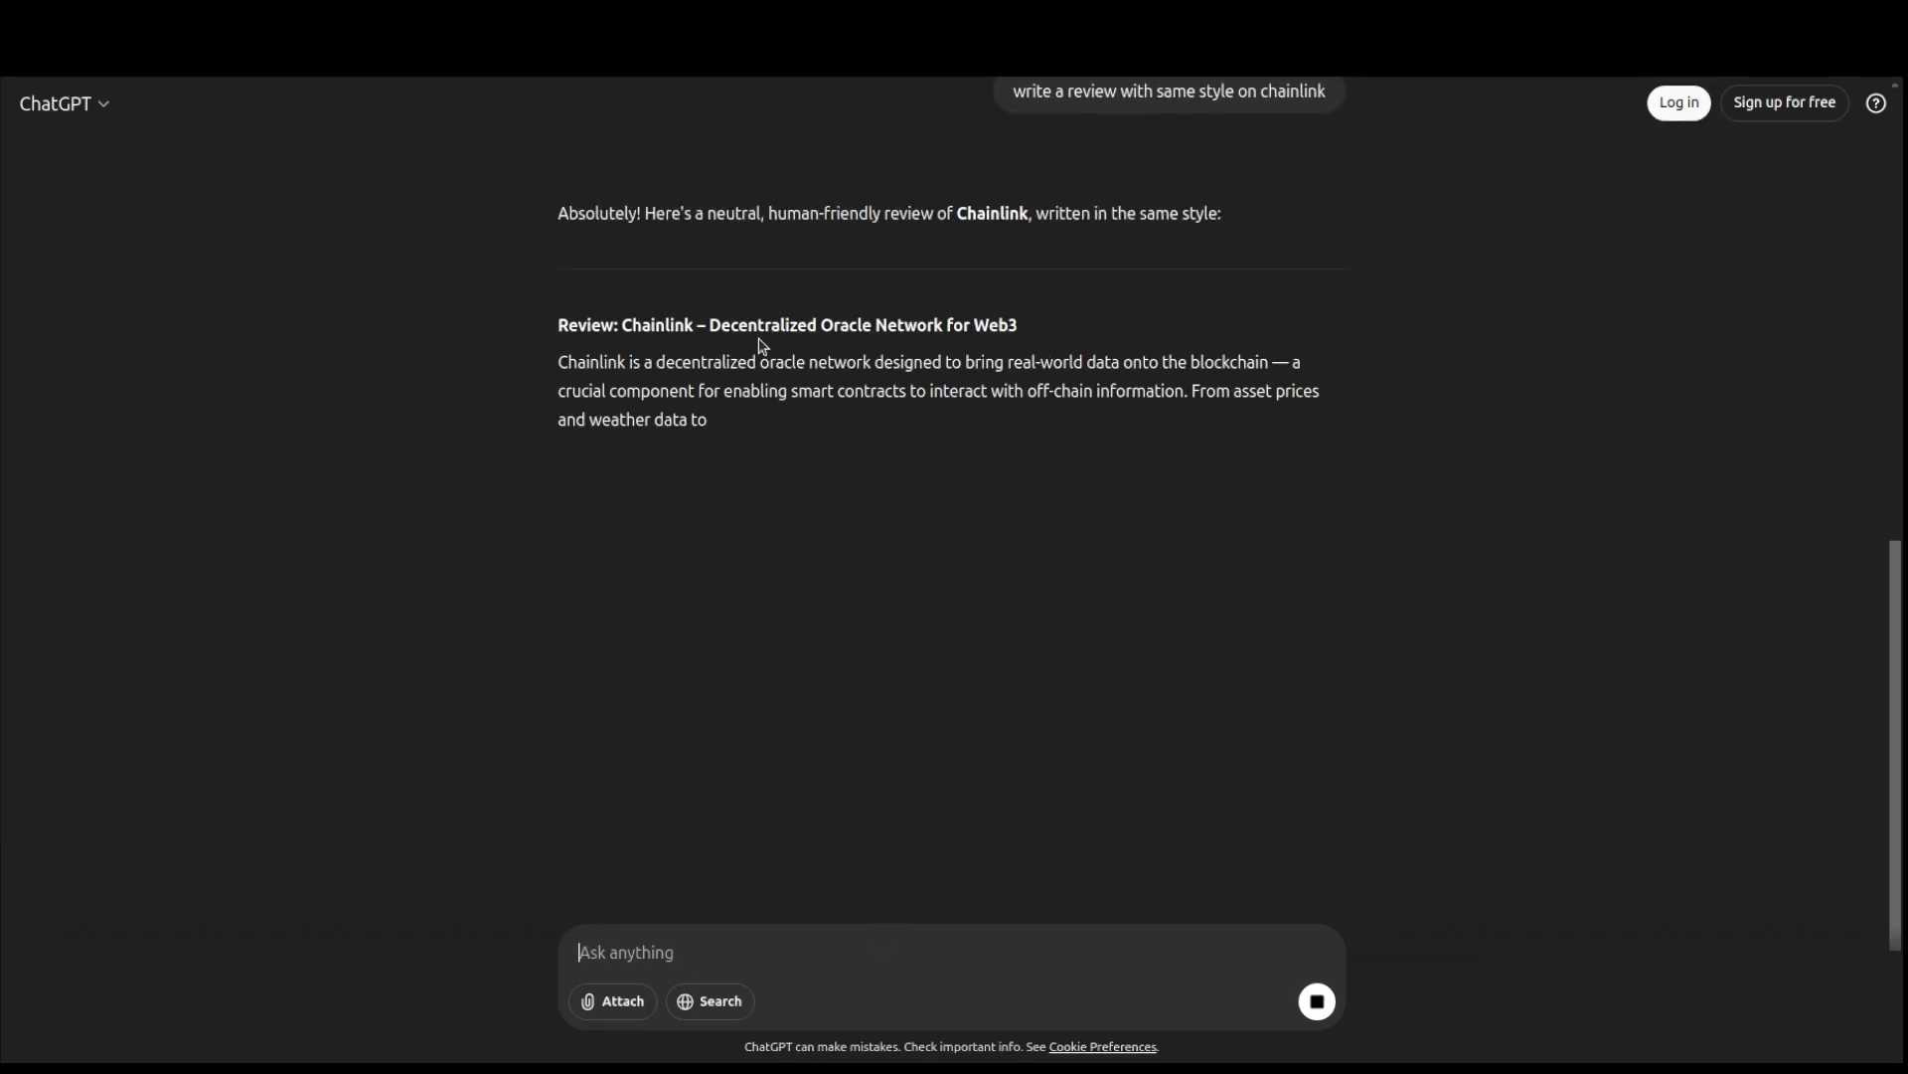
# - Copy the reply's title, 'Chainlink – Decentralized Oracle Network for Web3'
pyautogui.moveTo(625, 324); pyautogui.dragTo(1011, 336)
pyautogui.rightClick(1011, 338)
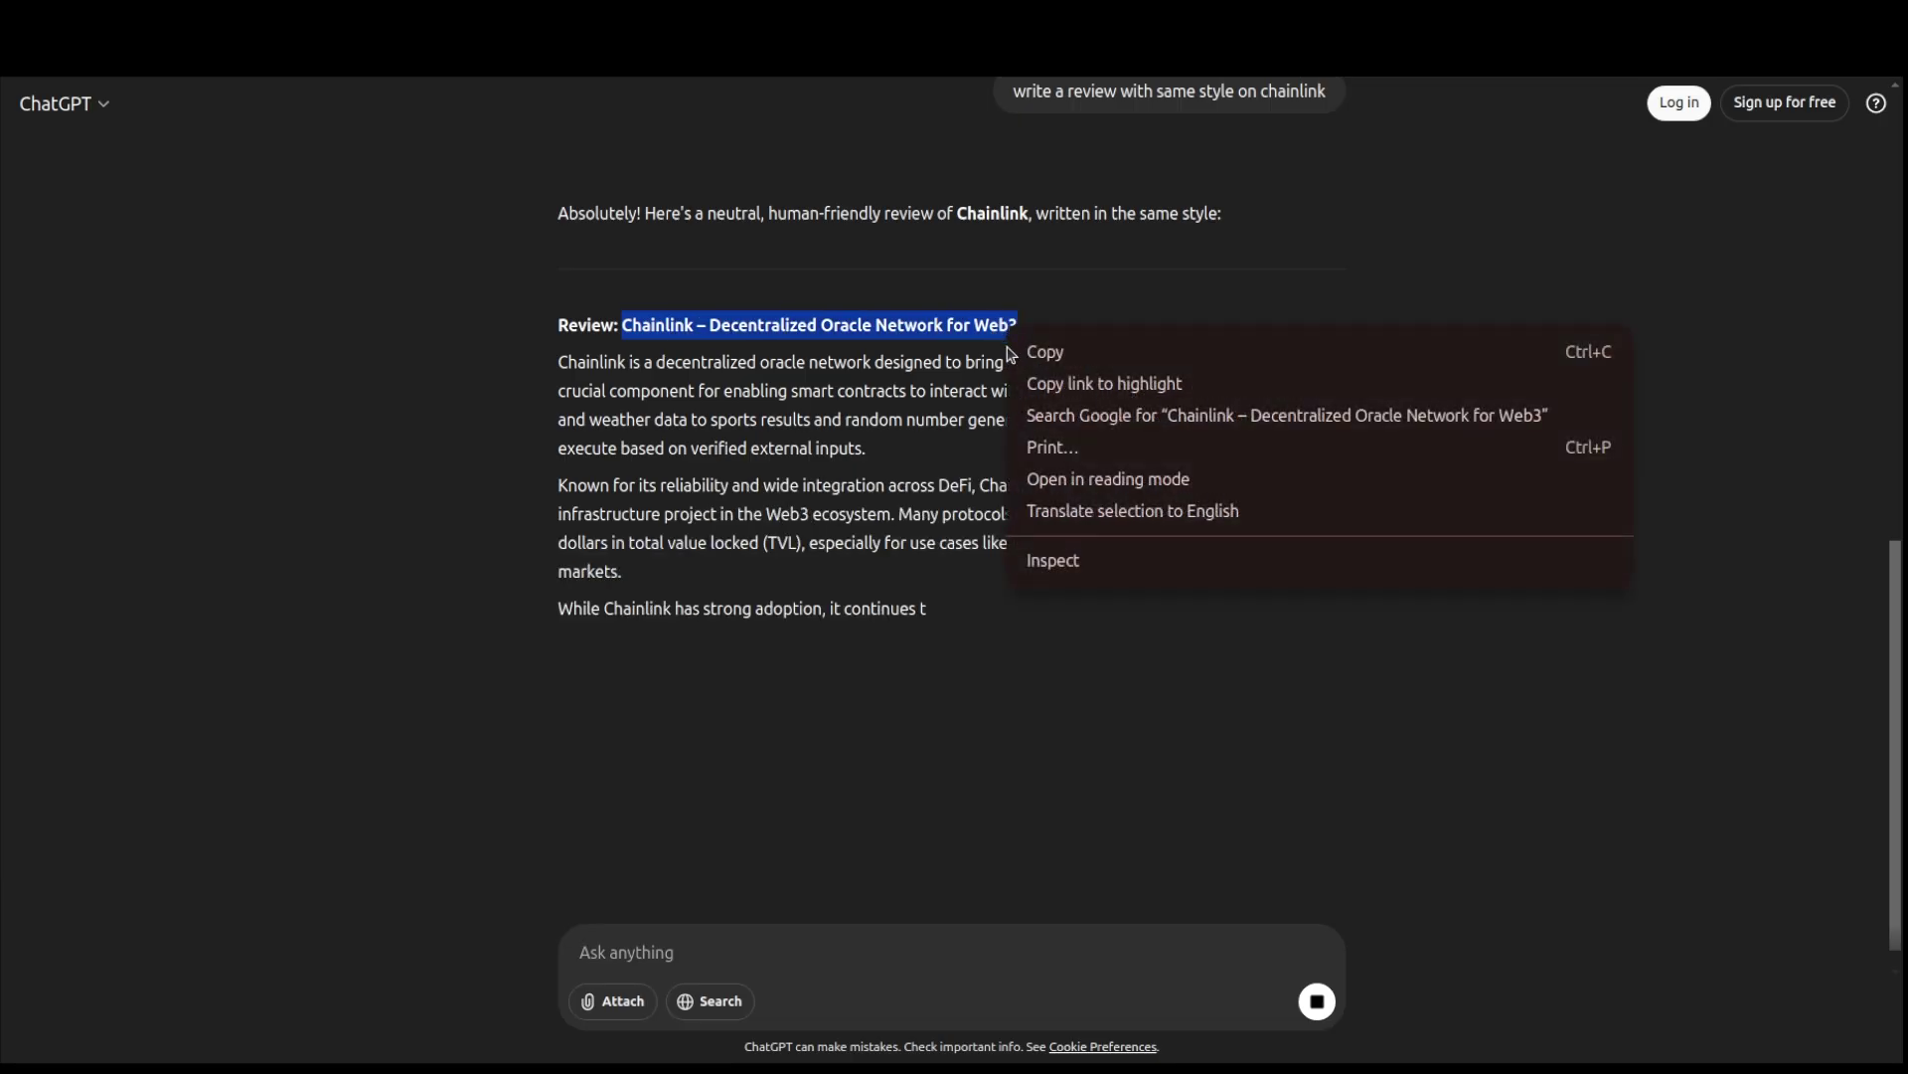
pyautogui.click(1029, 350)
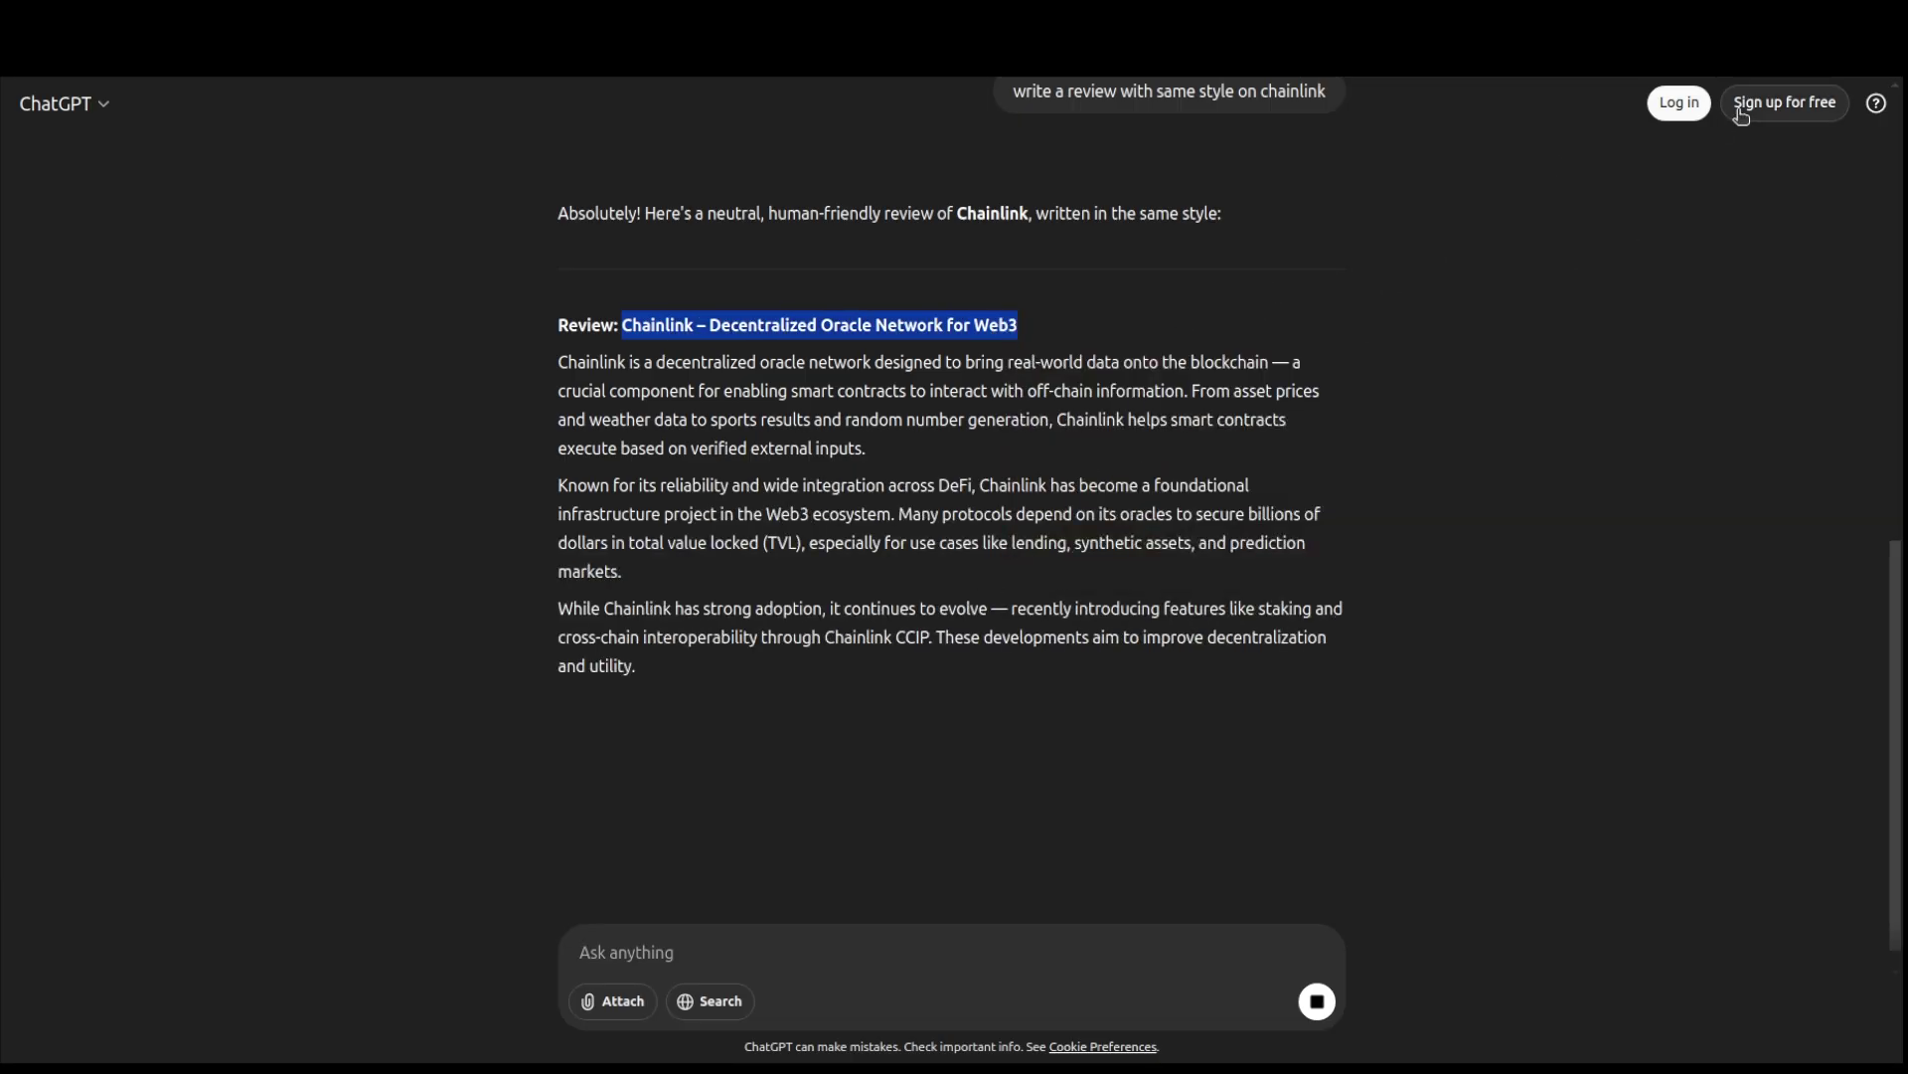
pyautogui.click(692, 6)
# - Open a Positive Chainlink review and paste 'Chainlink – Decentralized Oracle Network for Web3' as its title
pyautogui.click(1586, 545)
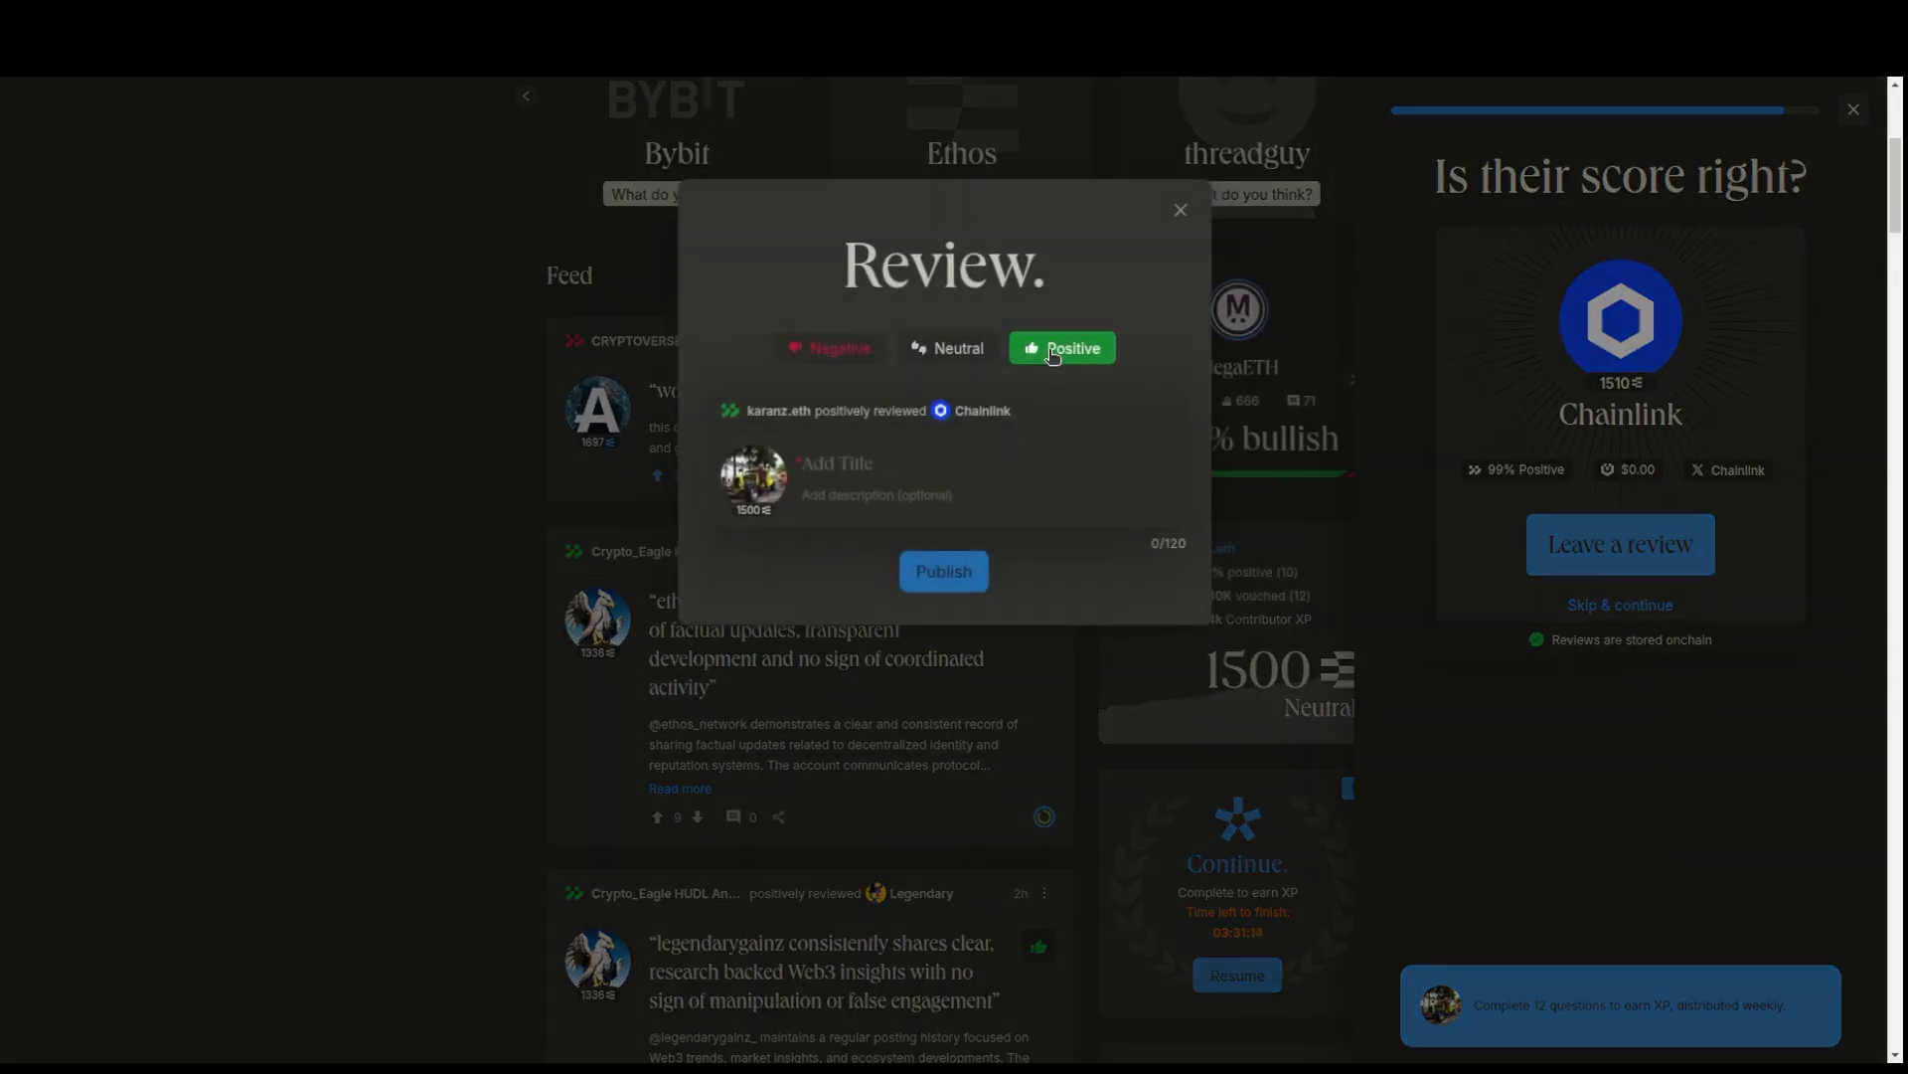
pyautogui.click(873, 466)
pyautogui.hotkey('ctrl', 'v')
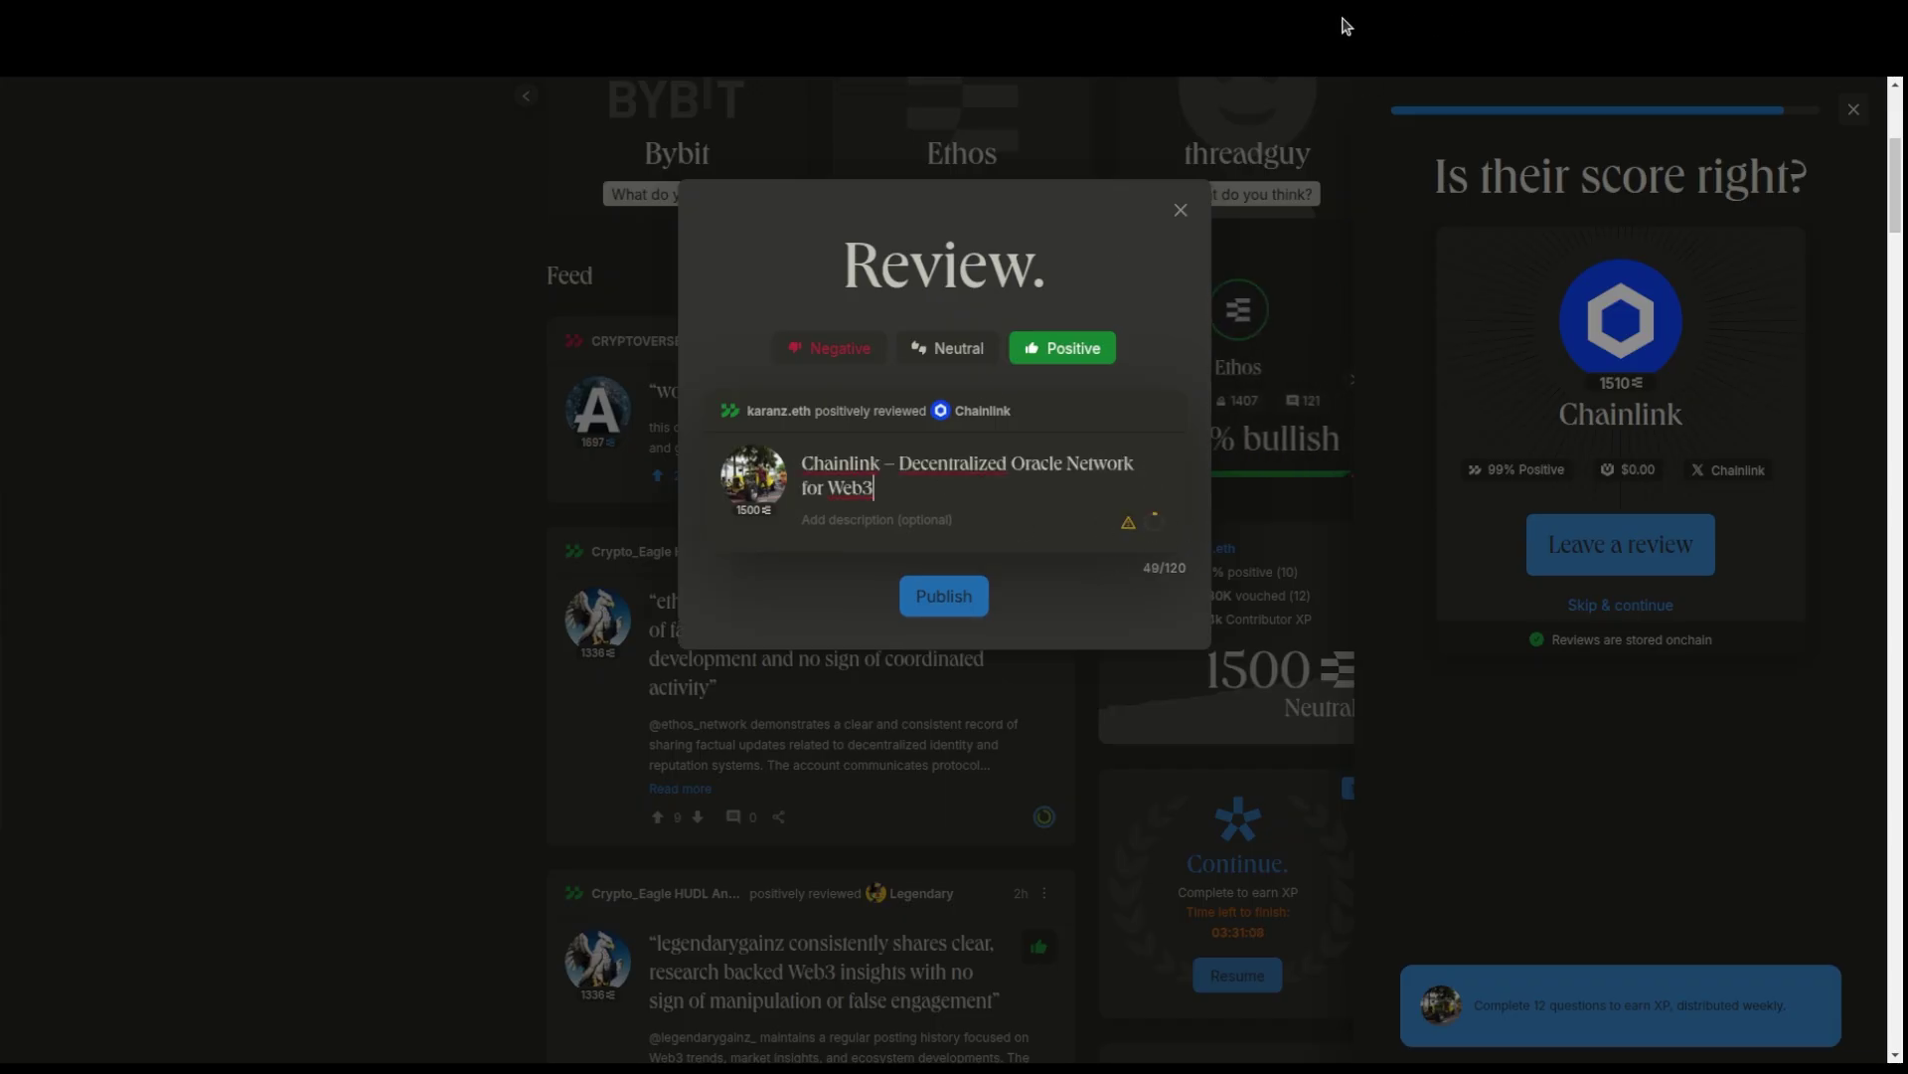
# - Copy the Chainlink review's four paragraphs from ChatGPT and return to the Ethos form
pyautogui.click(1134, 13)
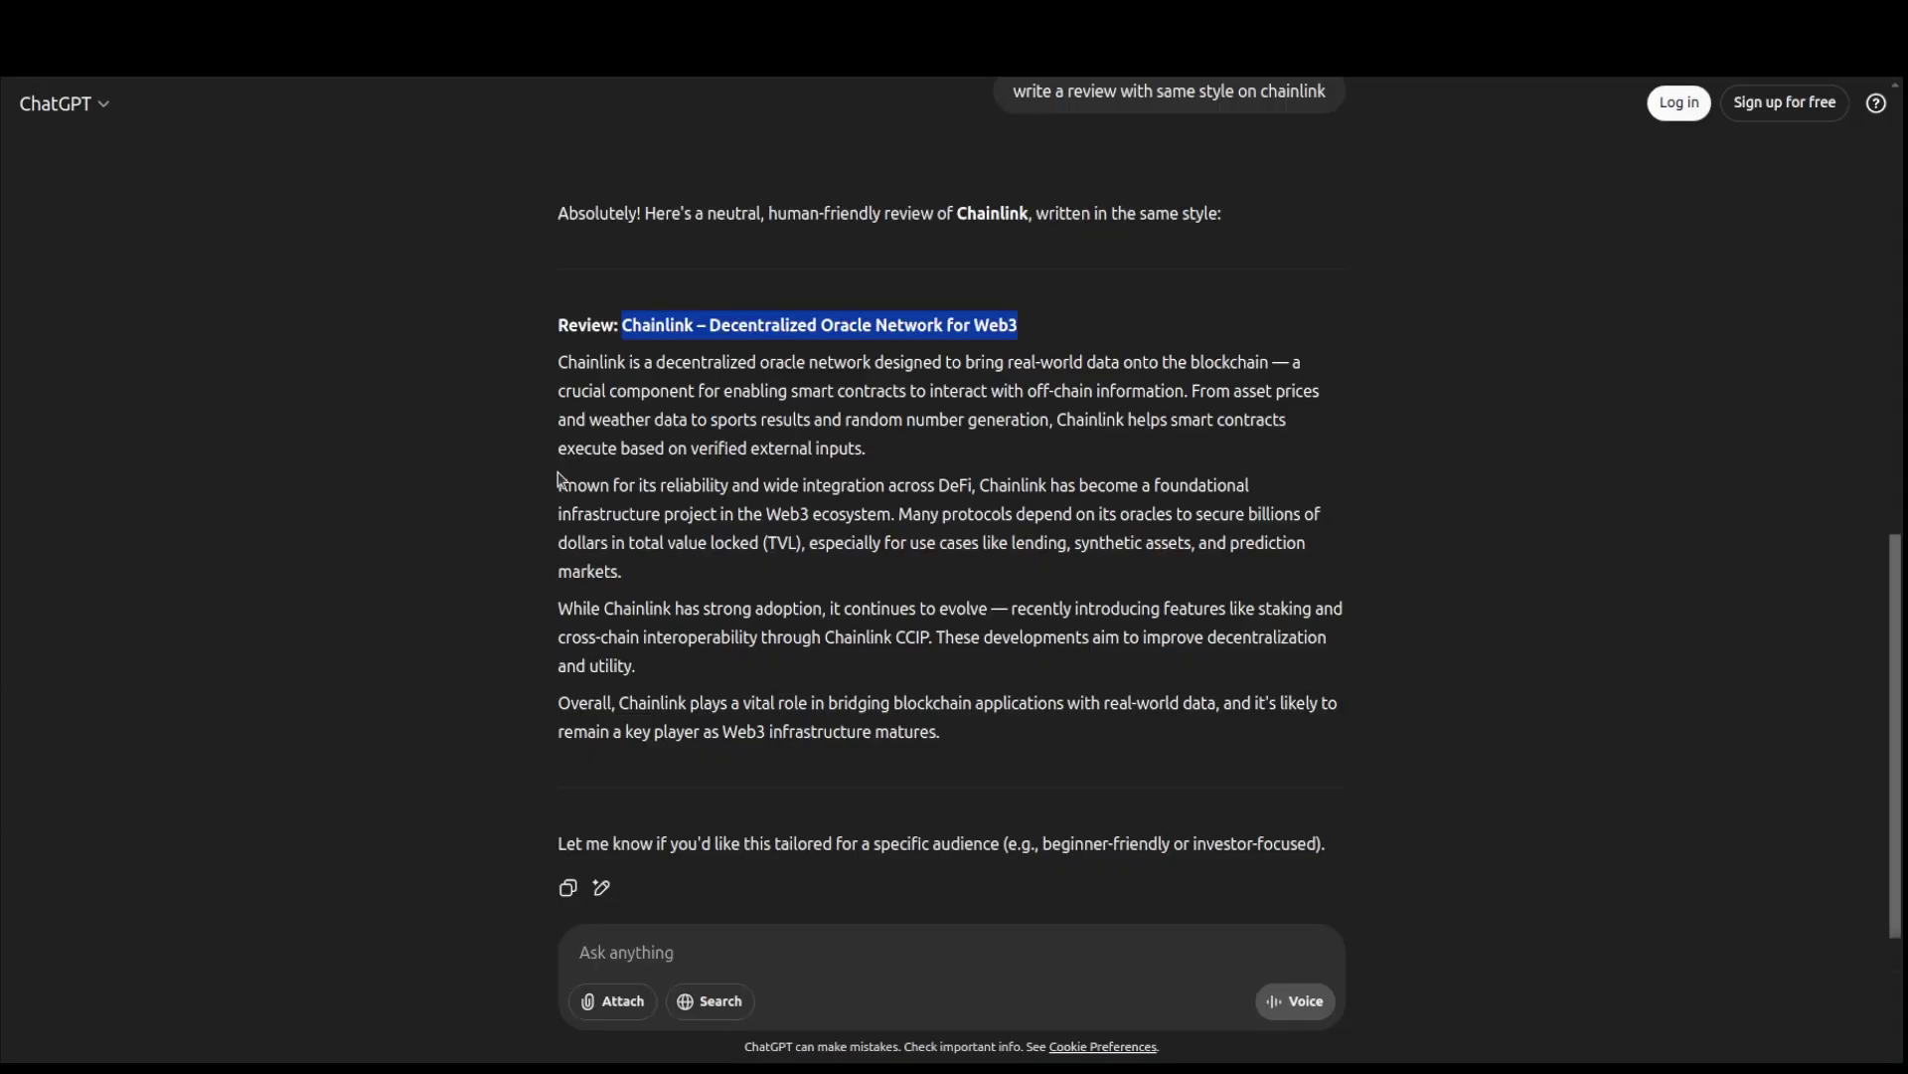
pyautogui.moveTo(558, 378); pyautogui.dragTo(949, 736)
pyautogui.rightClick(888, 720)
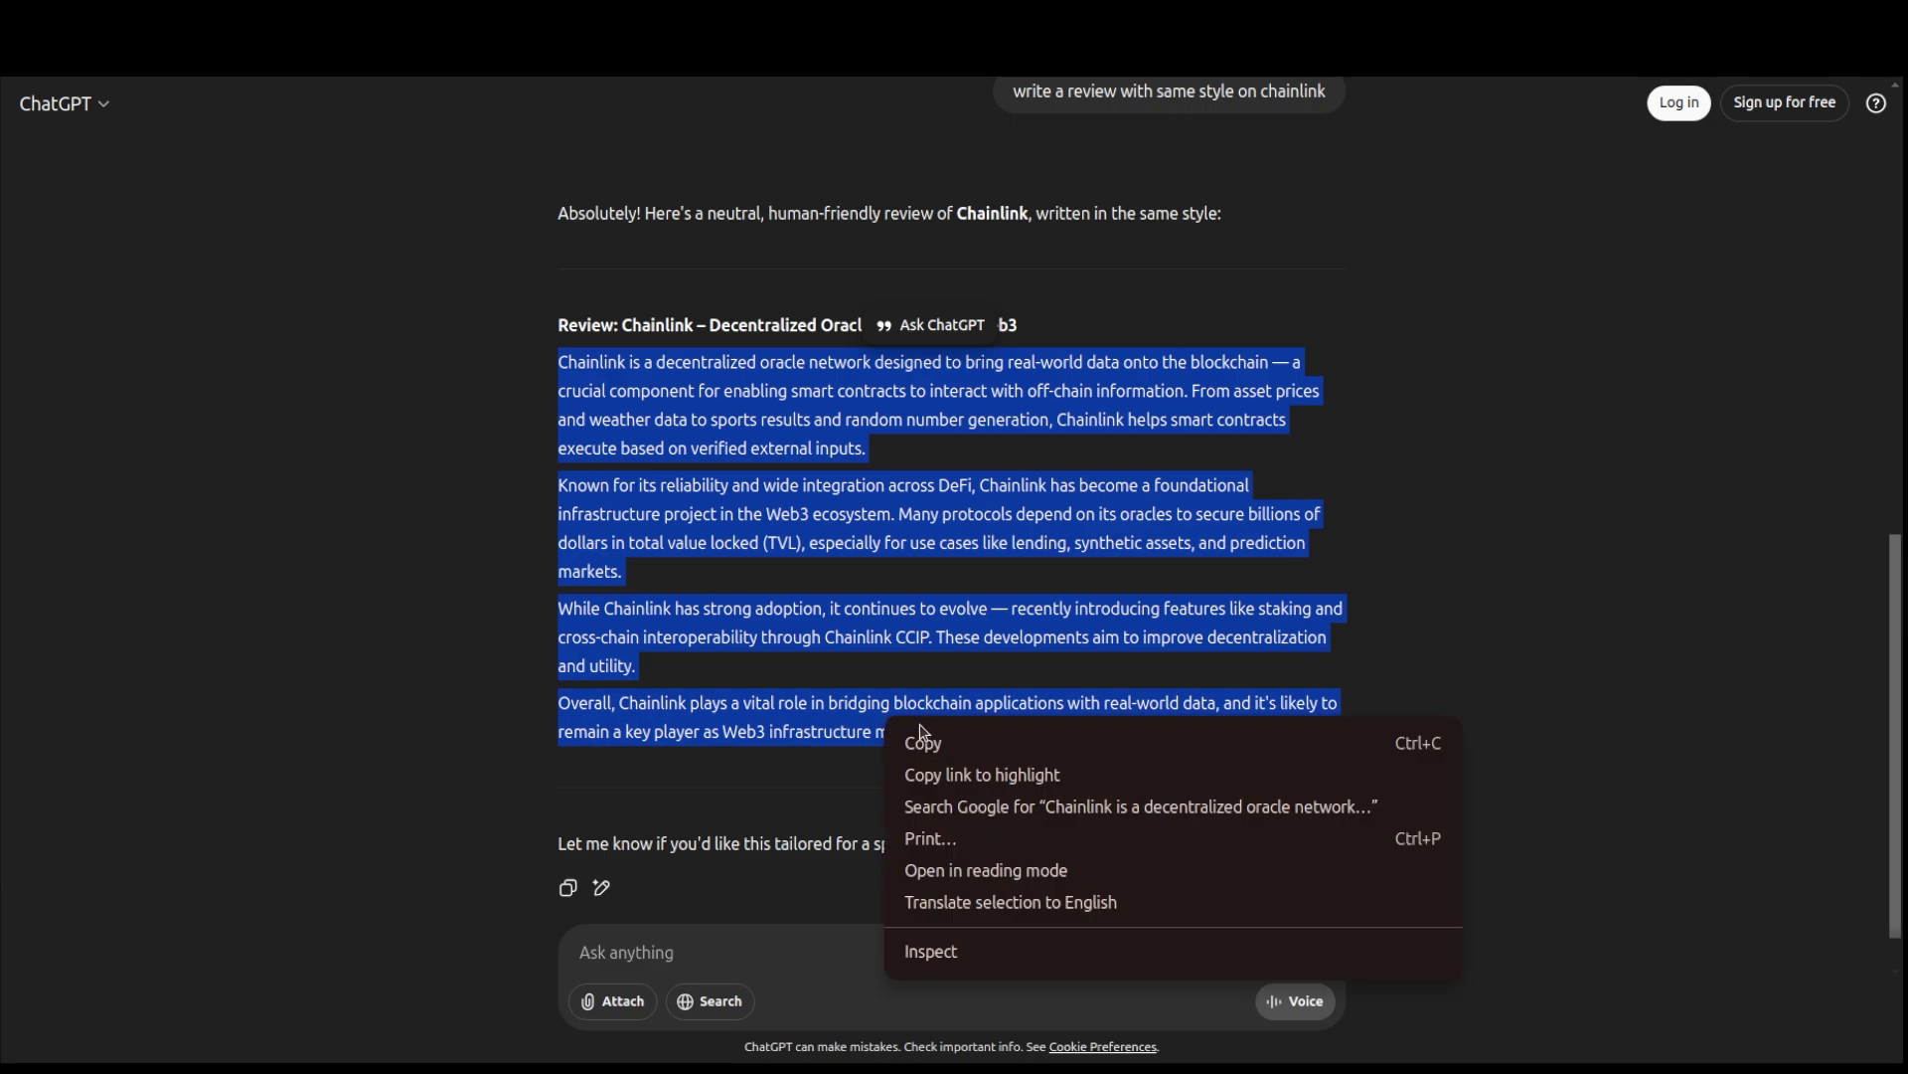
pyautogui.rightClick(934, 736)
pyautogui.click(962, 758)
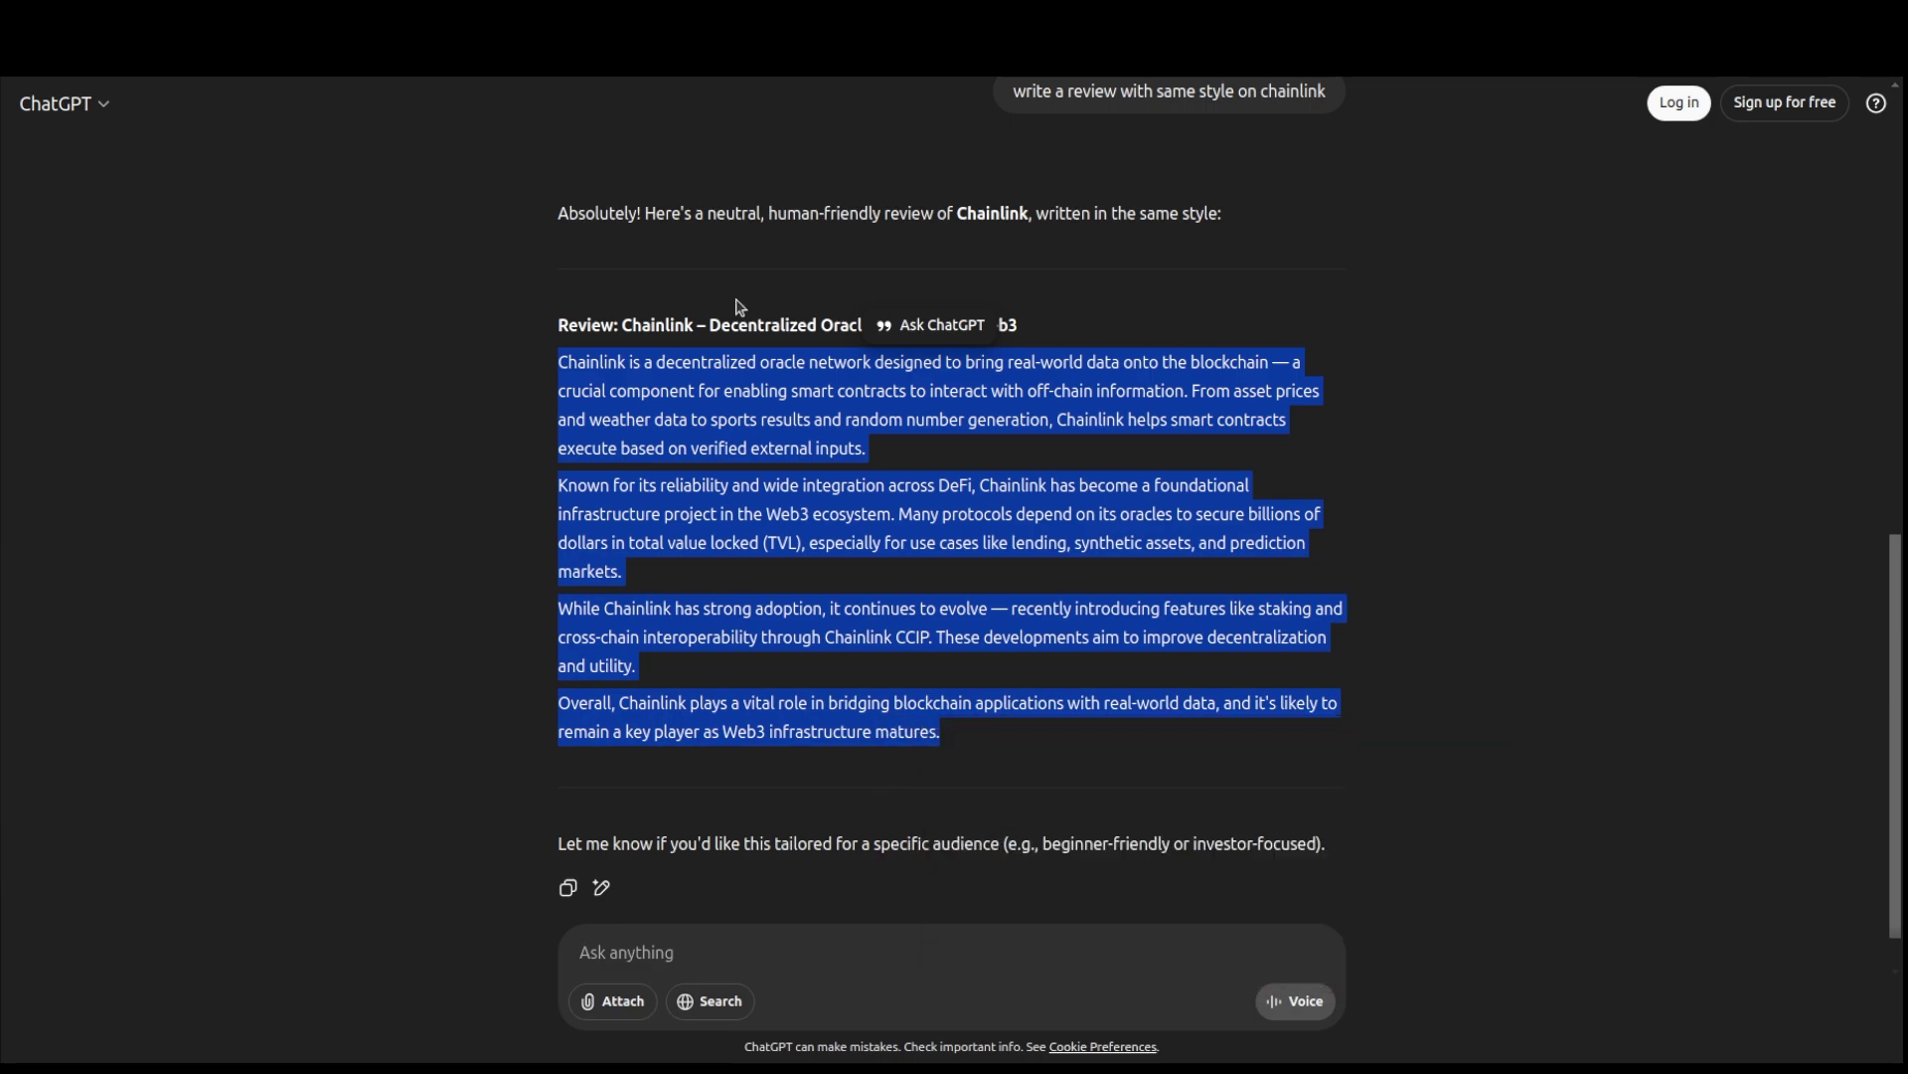
pyautogui.click(703, 5)
# - Paste the Chainlink description, hyphenate after 'evolve', and drop the dash after 'blockchain' and comma after 'assets'
pyautogui.click(917, 526)
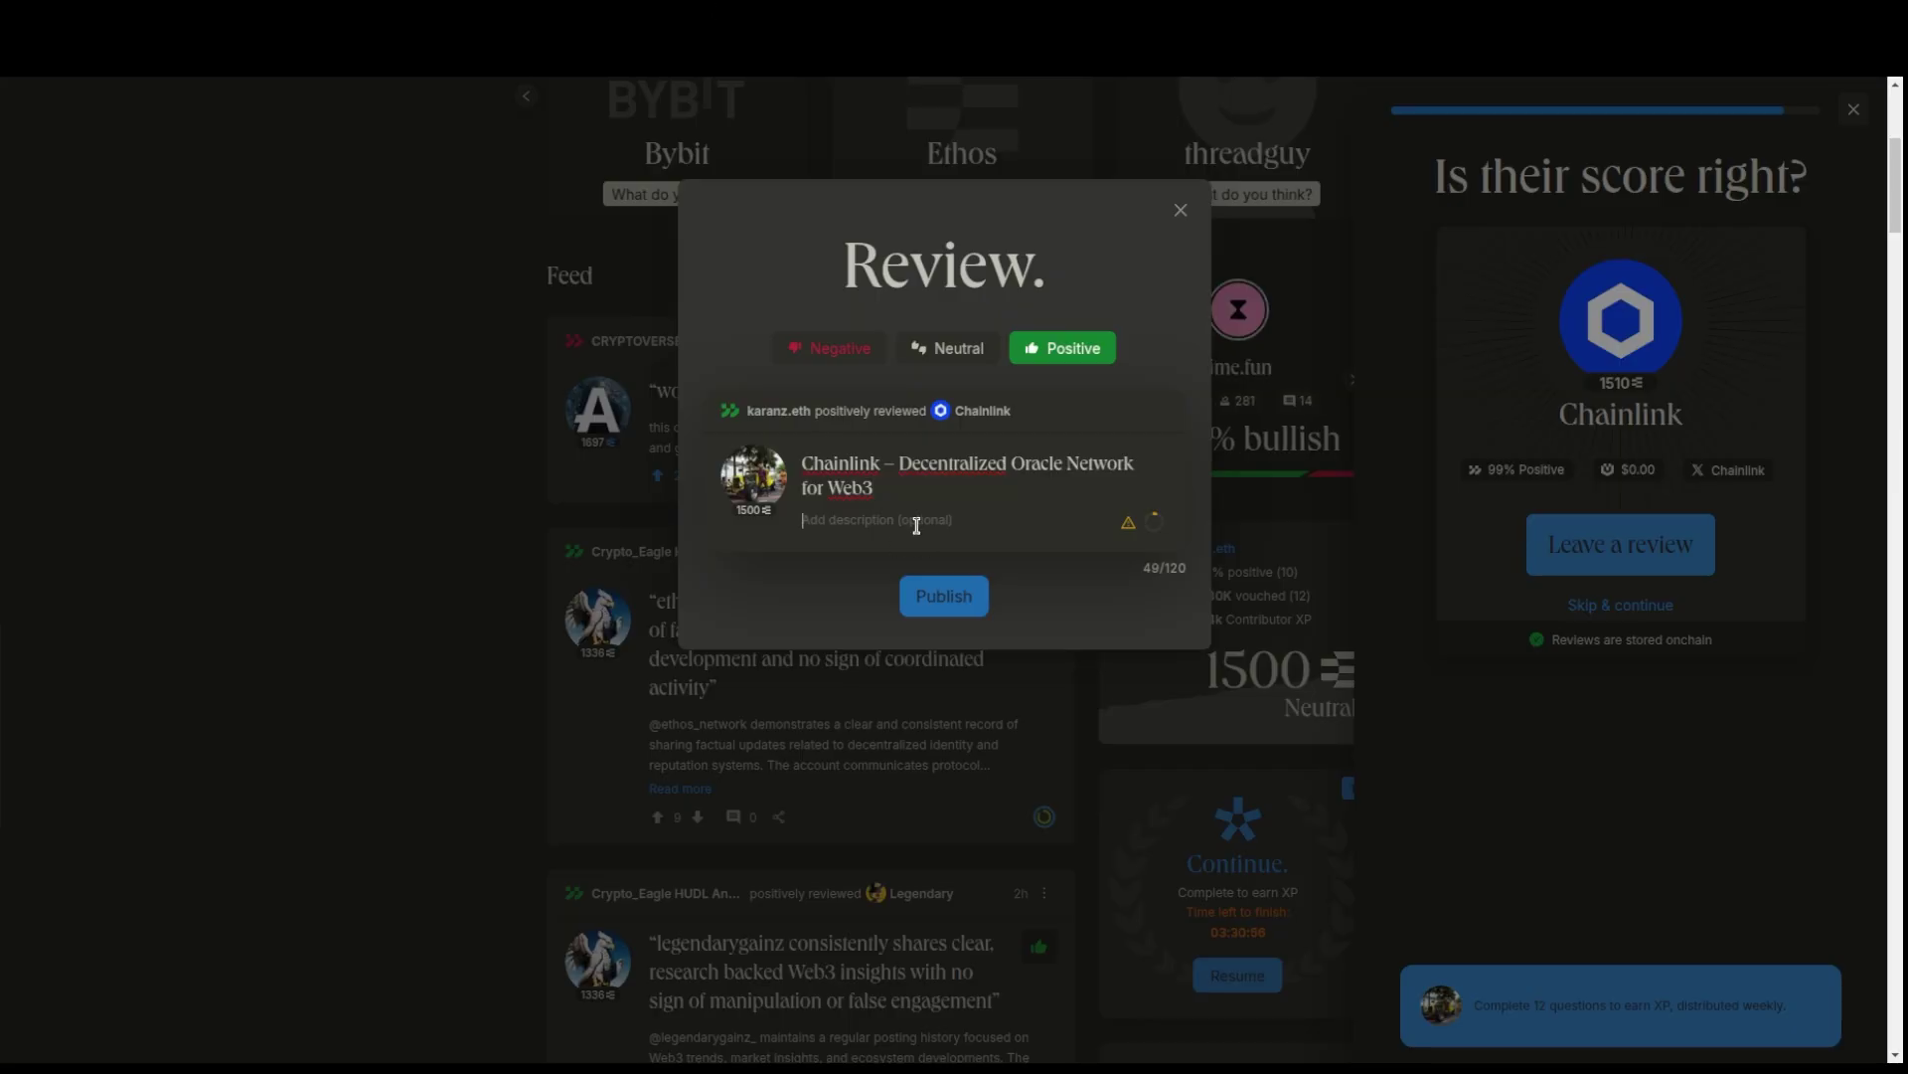
pyautogui.hotkey('ctrl', 'v')
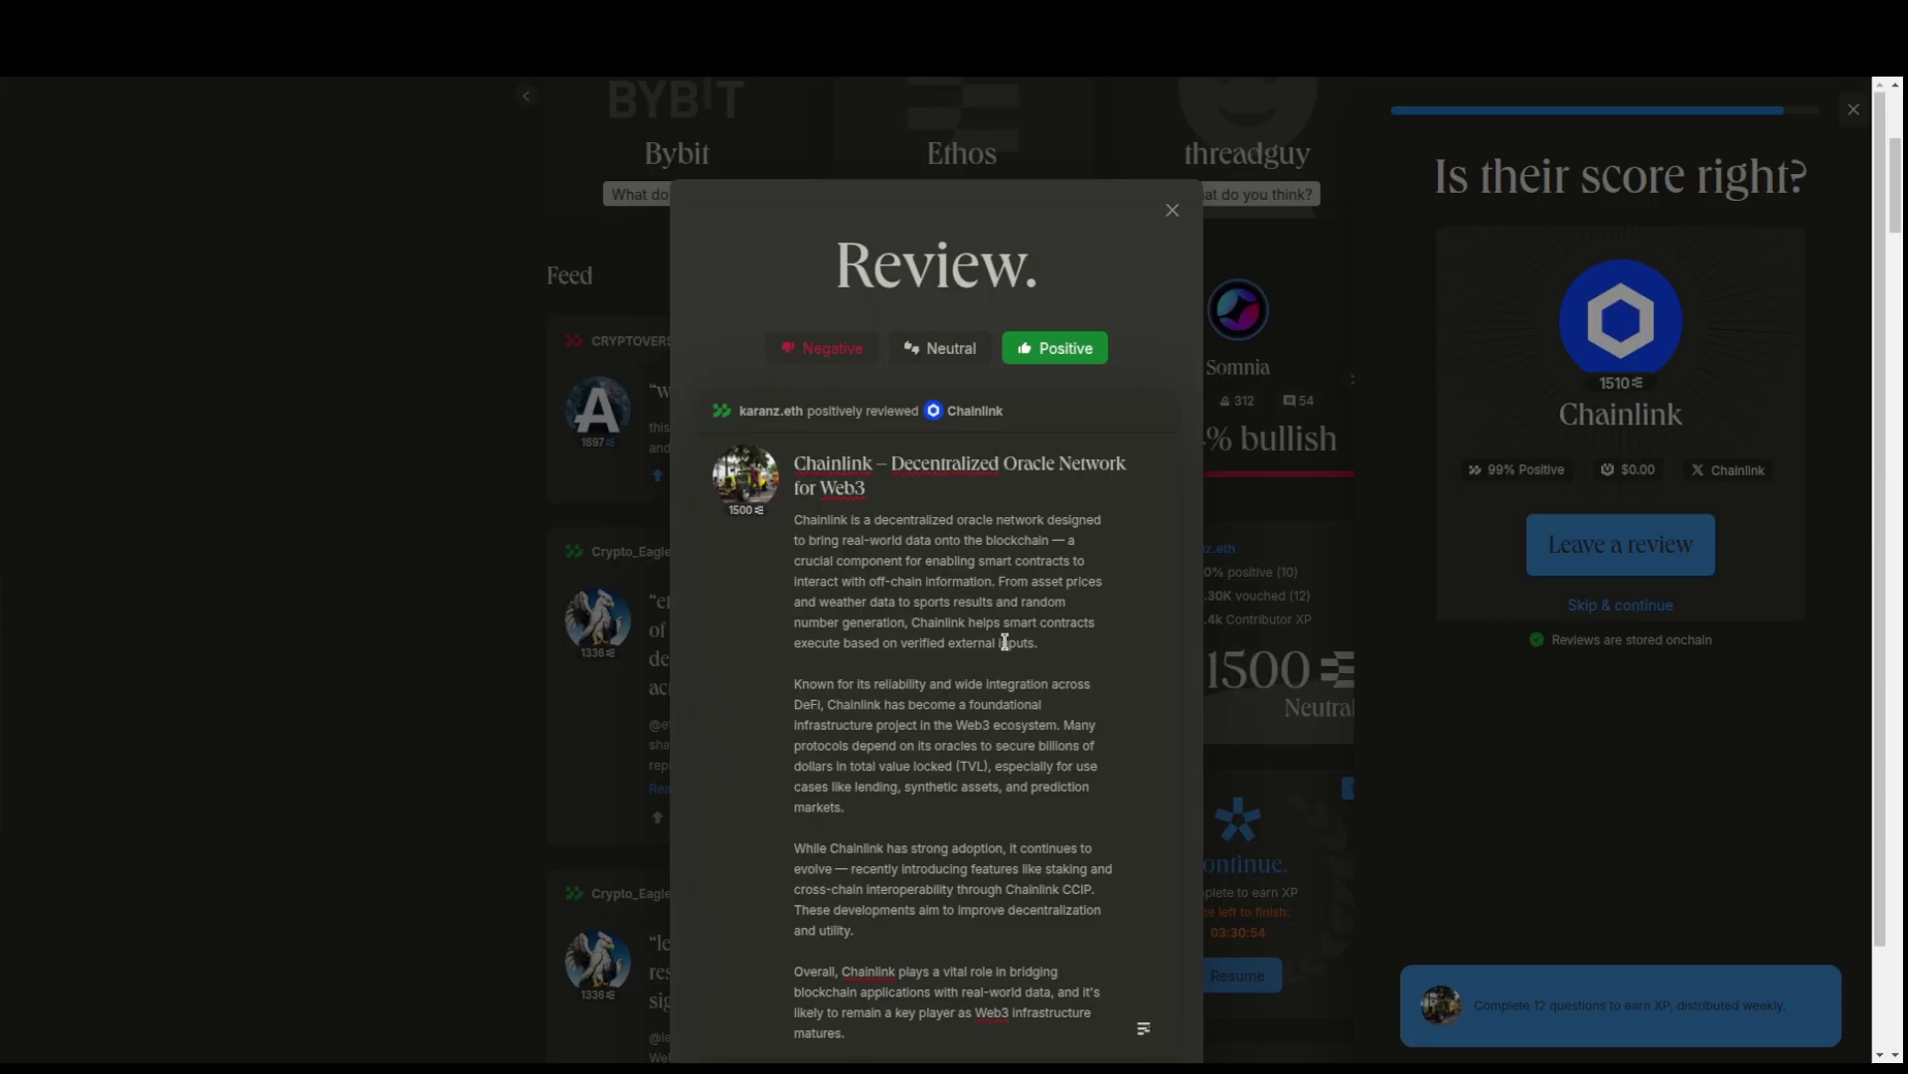
pyautogui.moveTo(1152, 926)
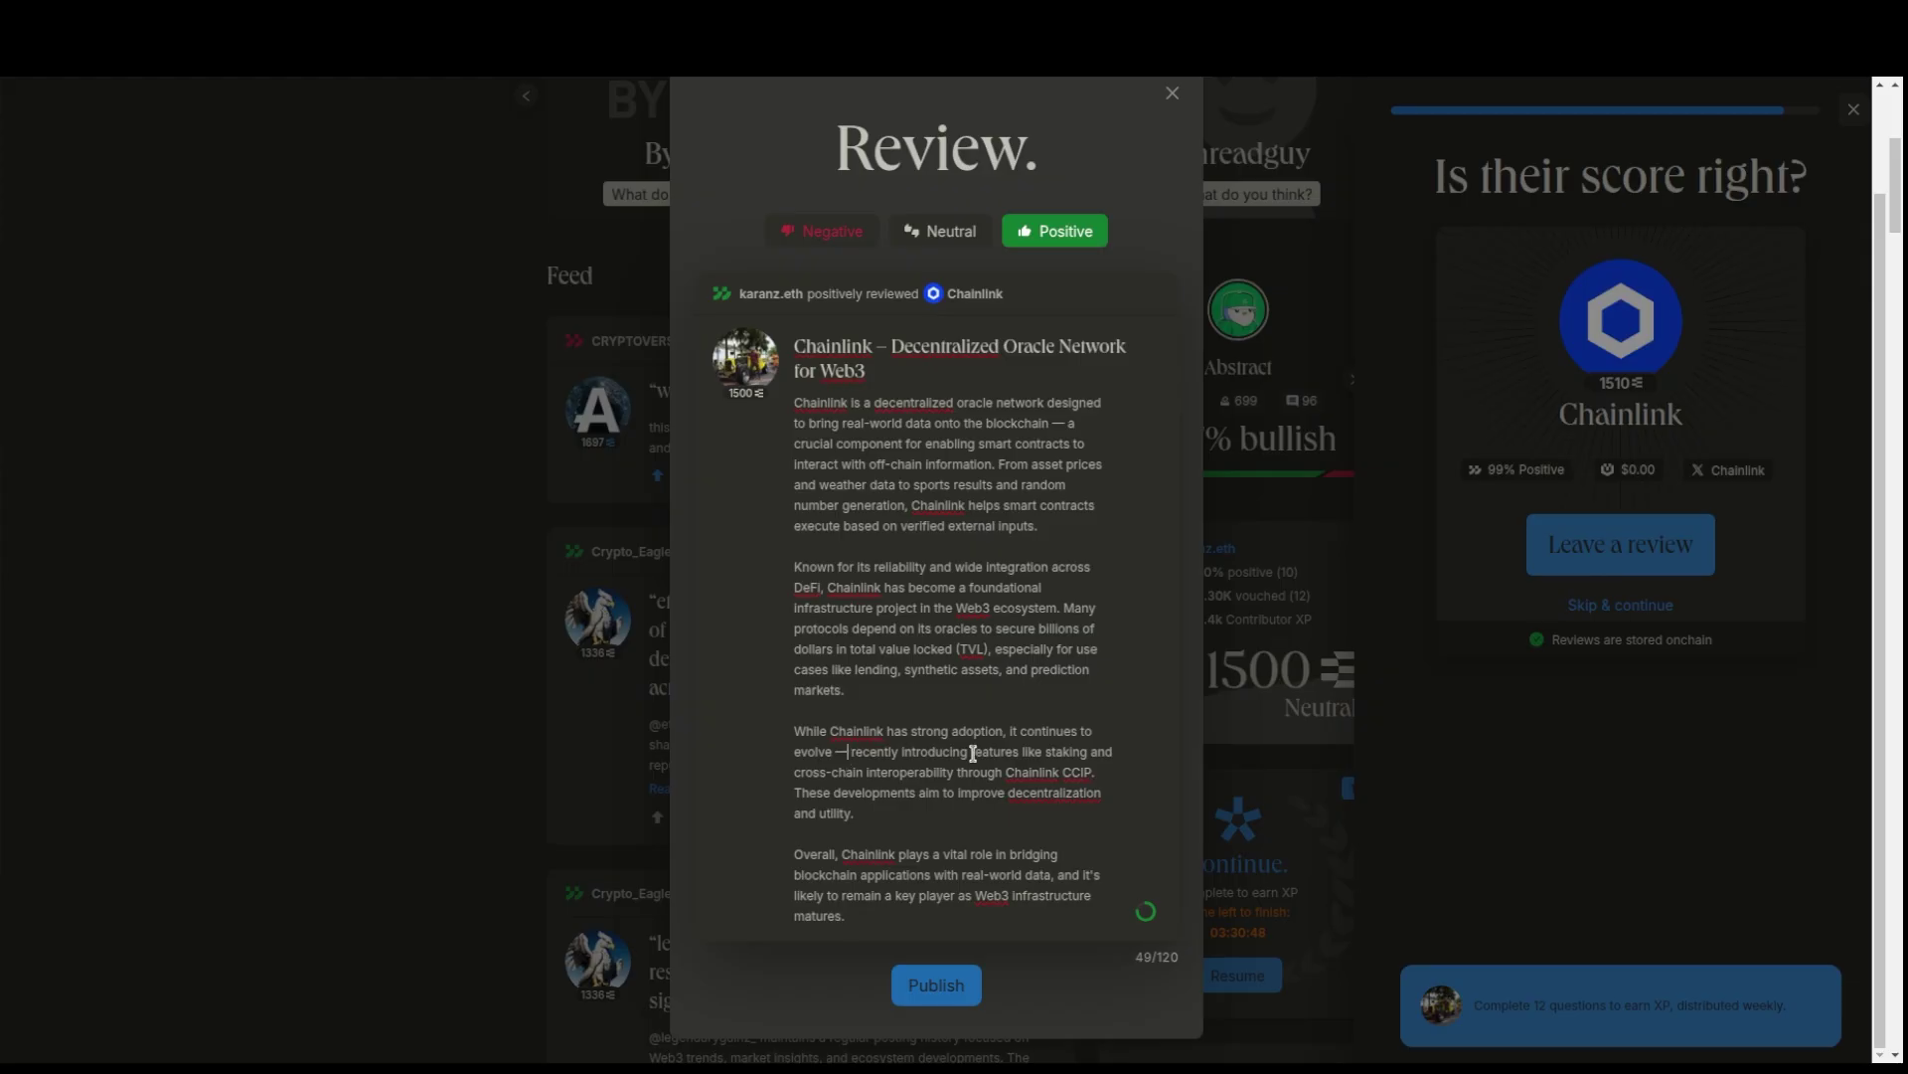
pyautogui.press('BackSpace')
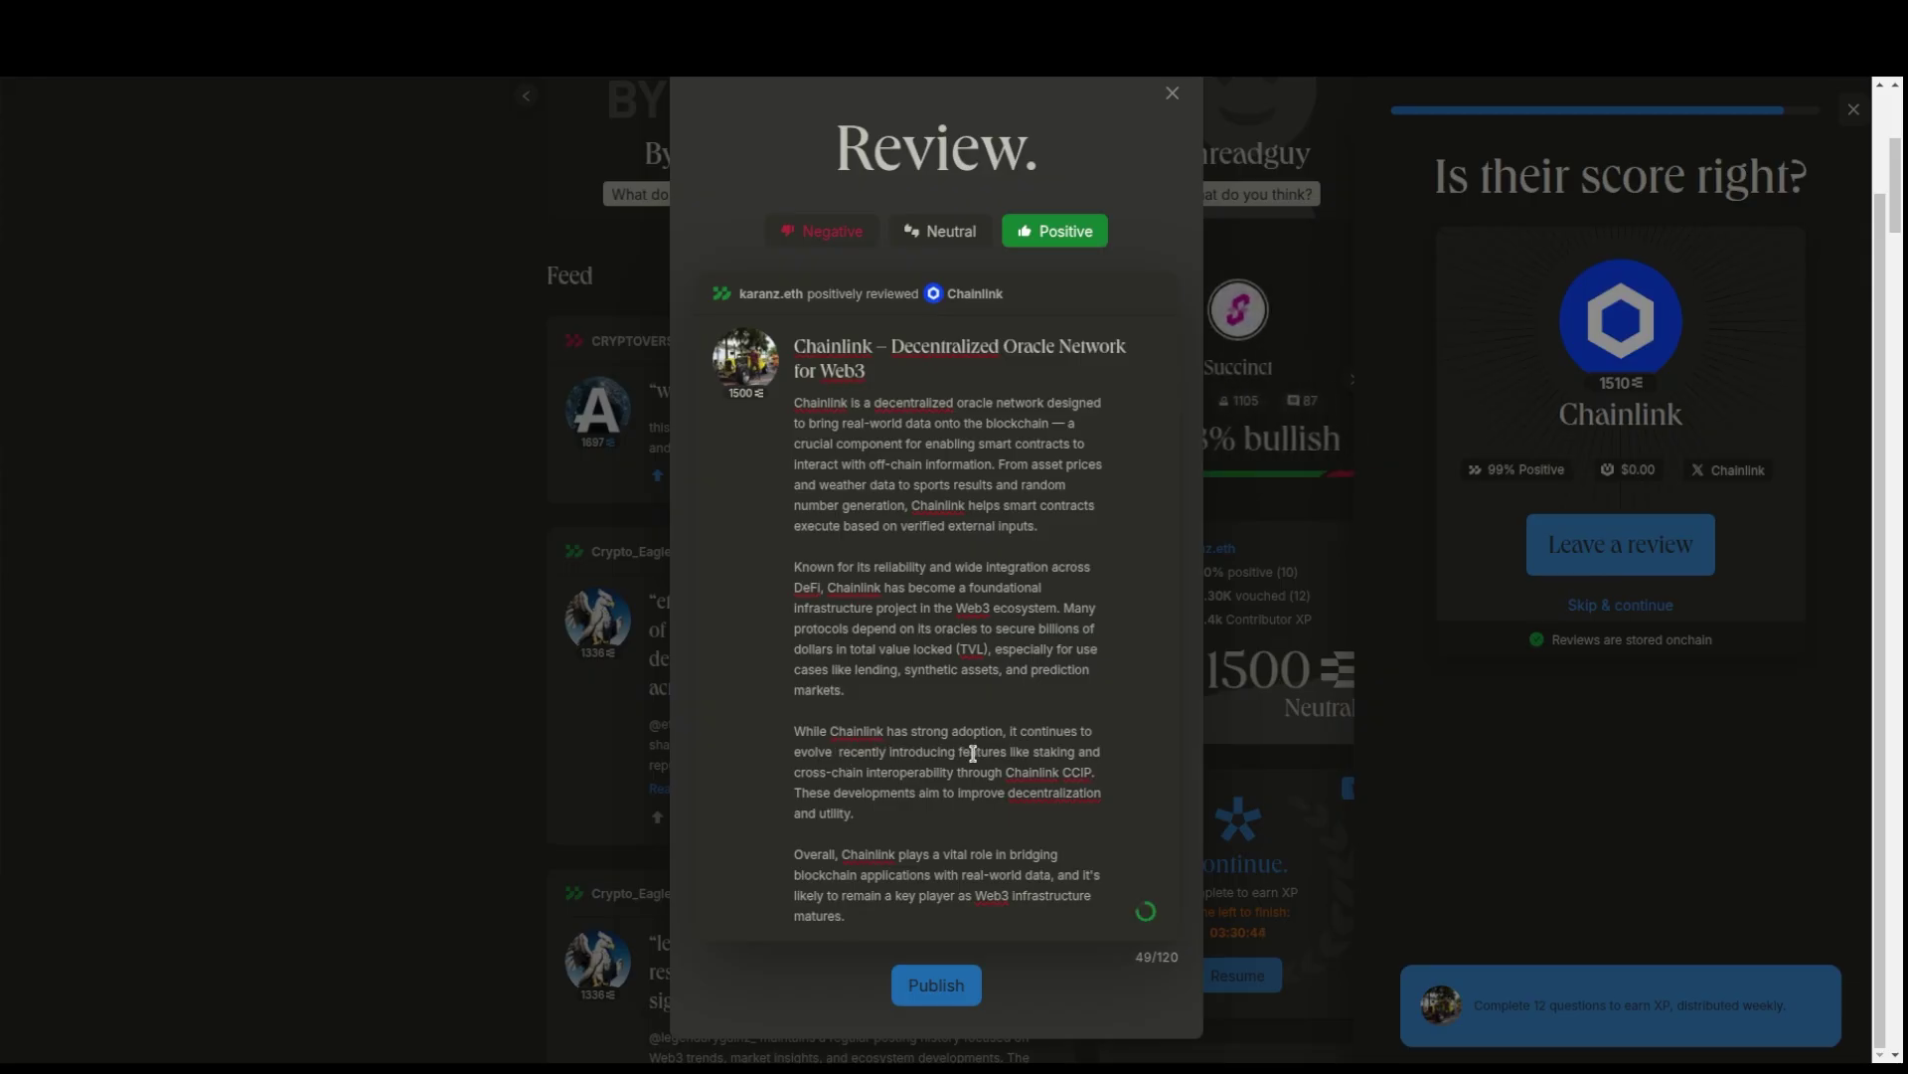
pyautogui.write('-')
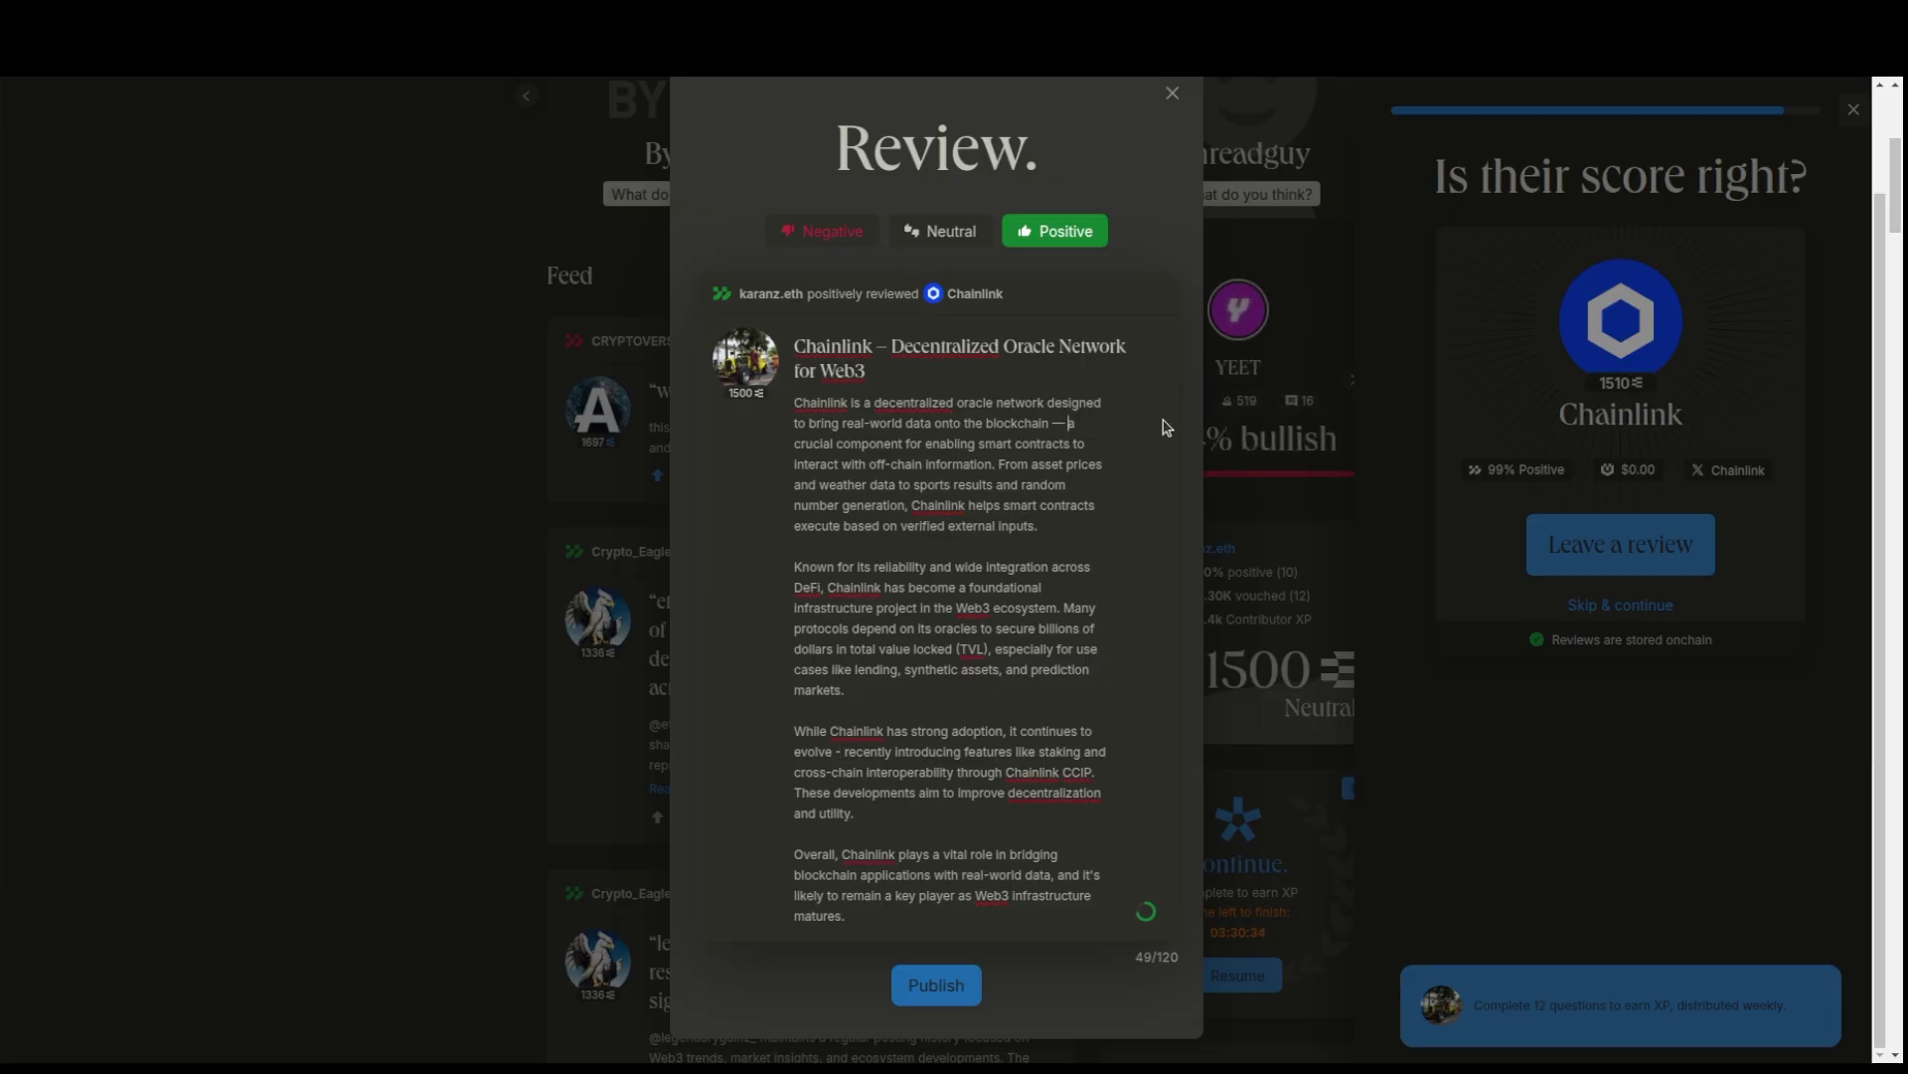
pyautogui.press('BackSpace')
pyautogui.press('BackSpace')
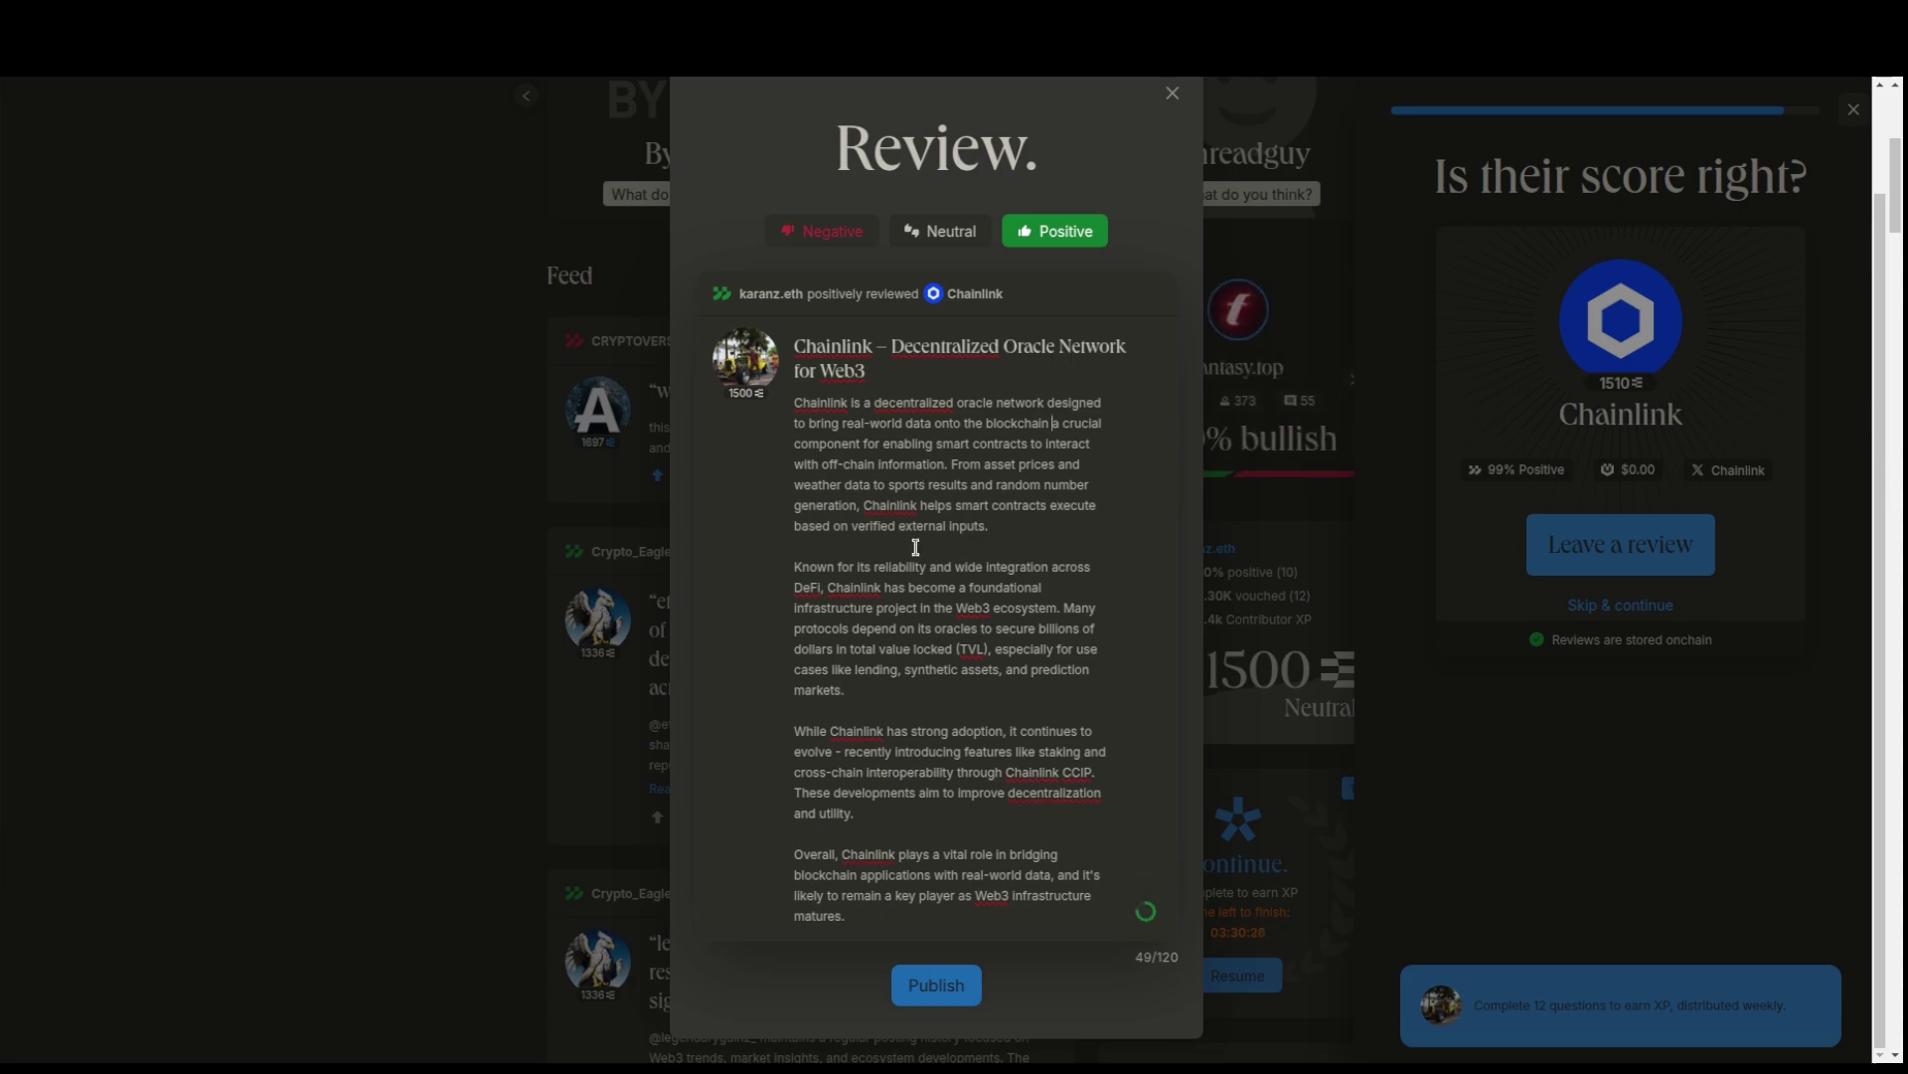
pyautogui.scroll(-3, 956, 607)
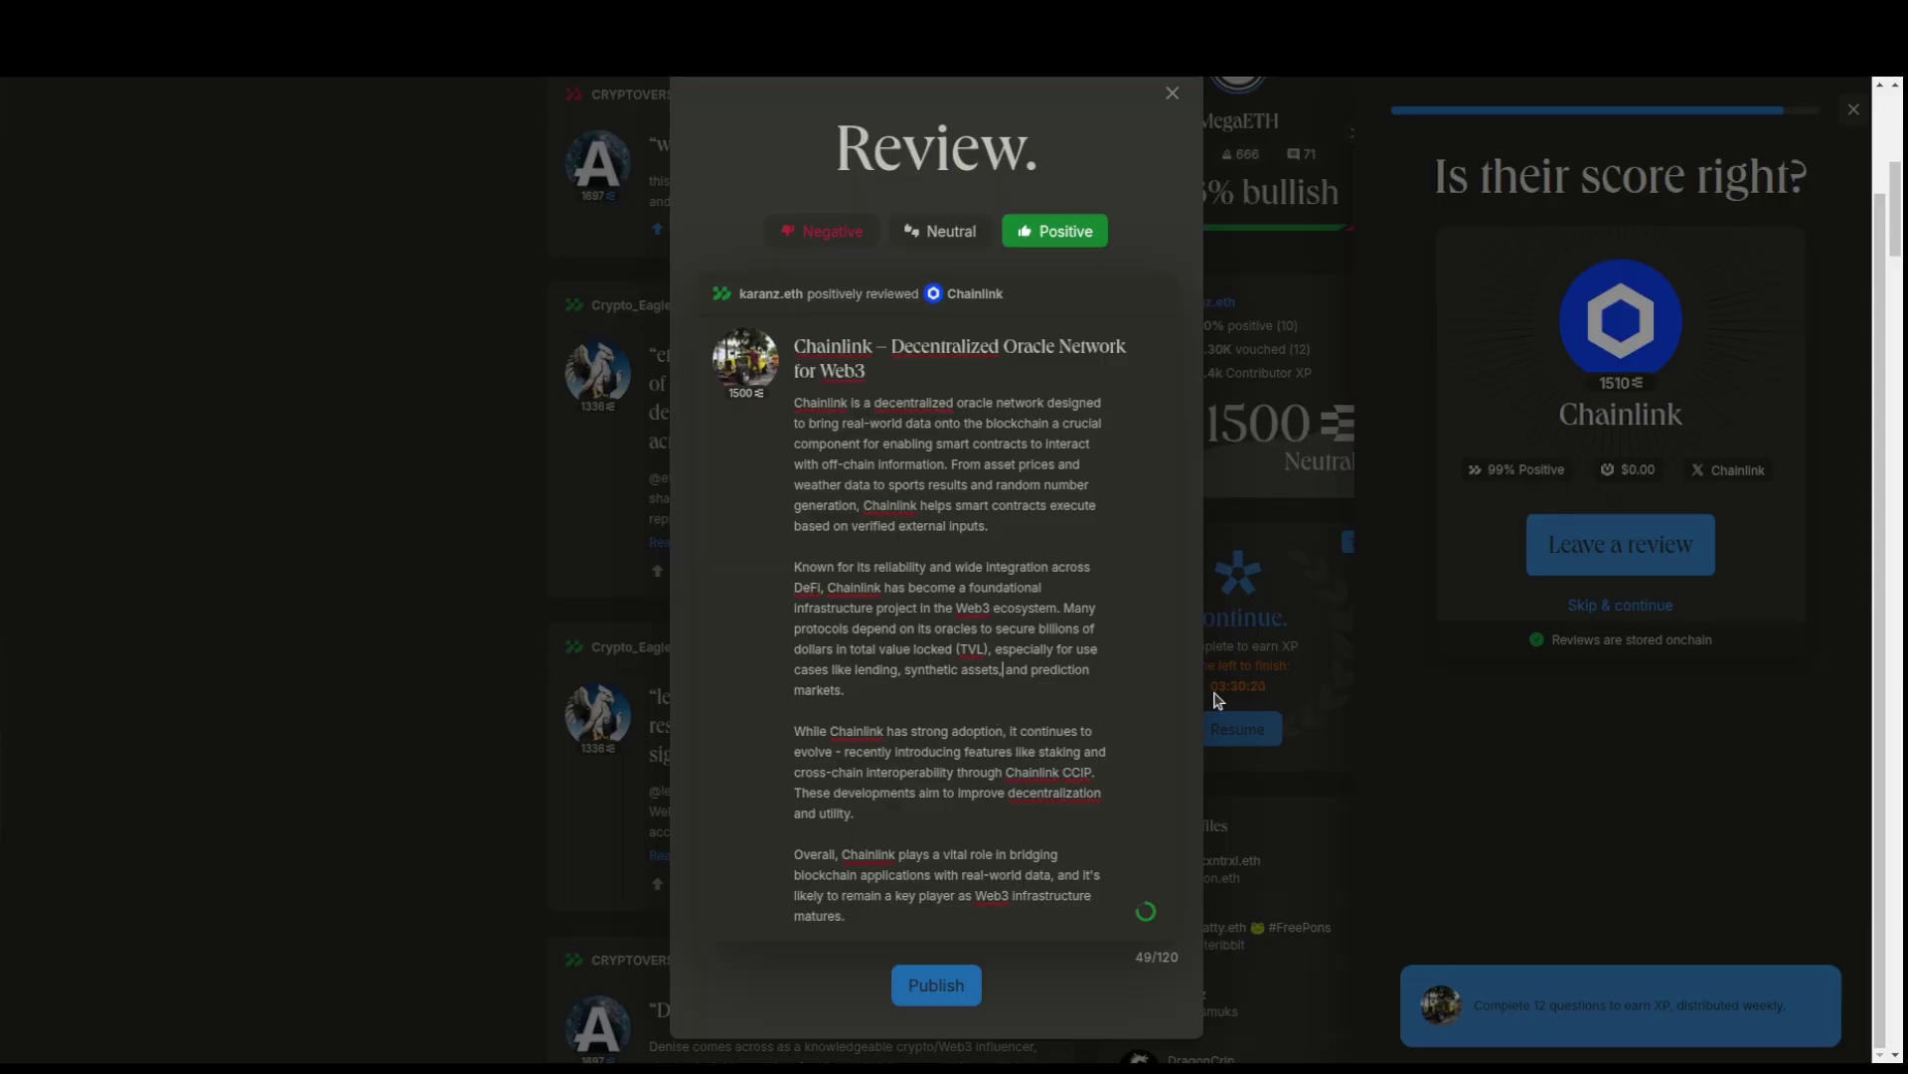
pyautogui.press('BackSpace')
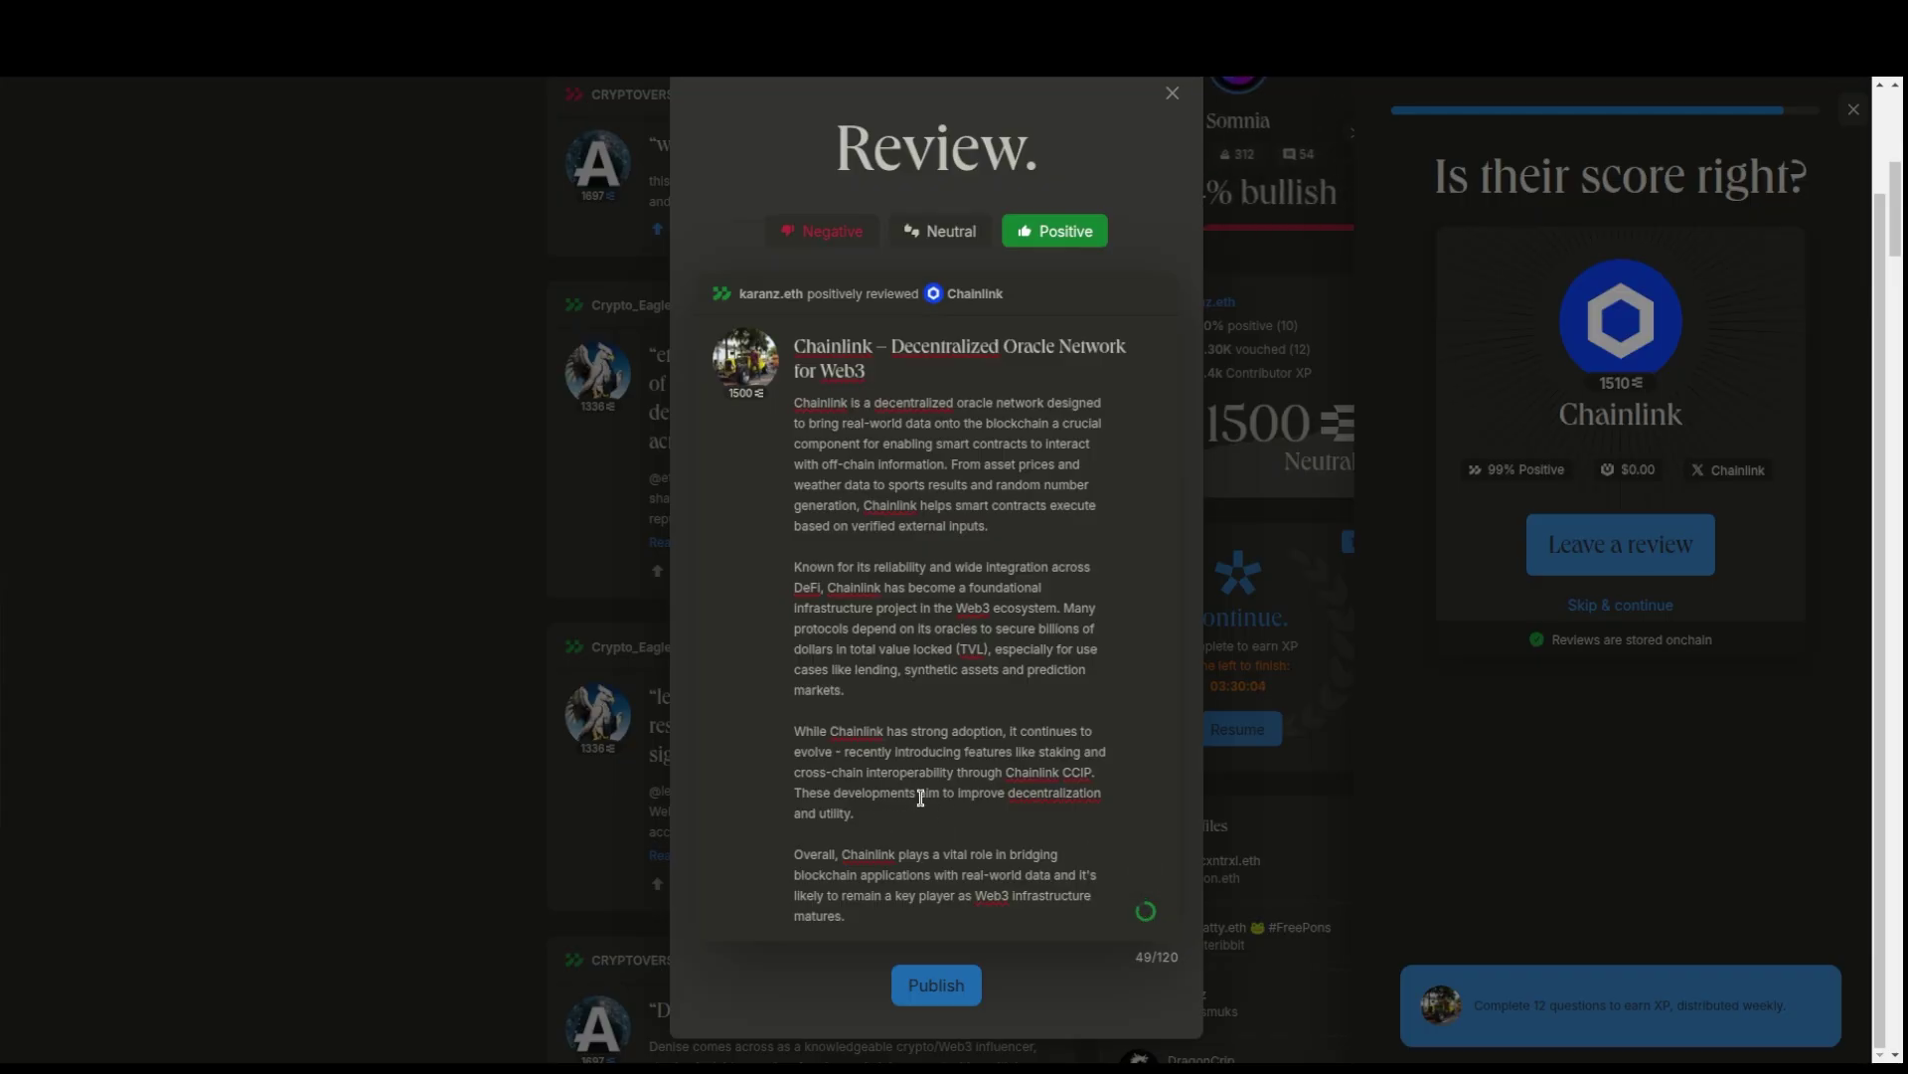
pyautogui.scroll(-3, 924, 795)
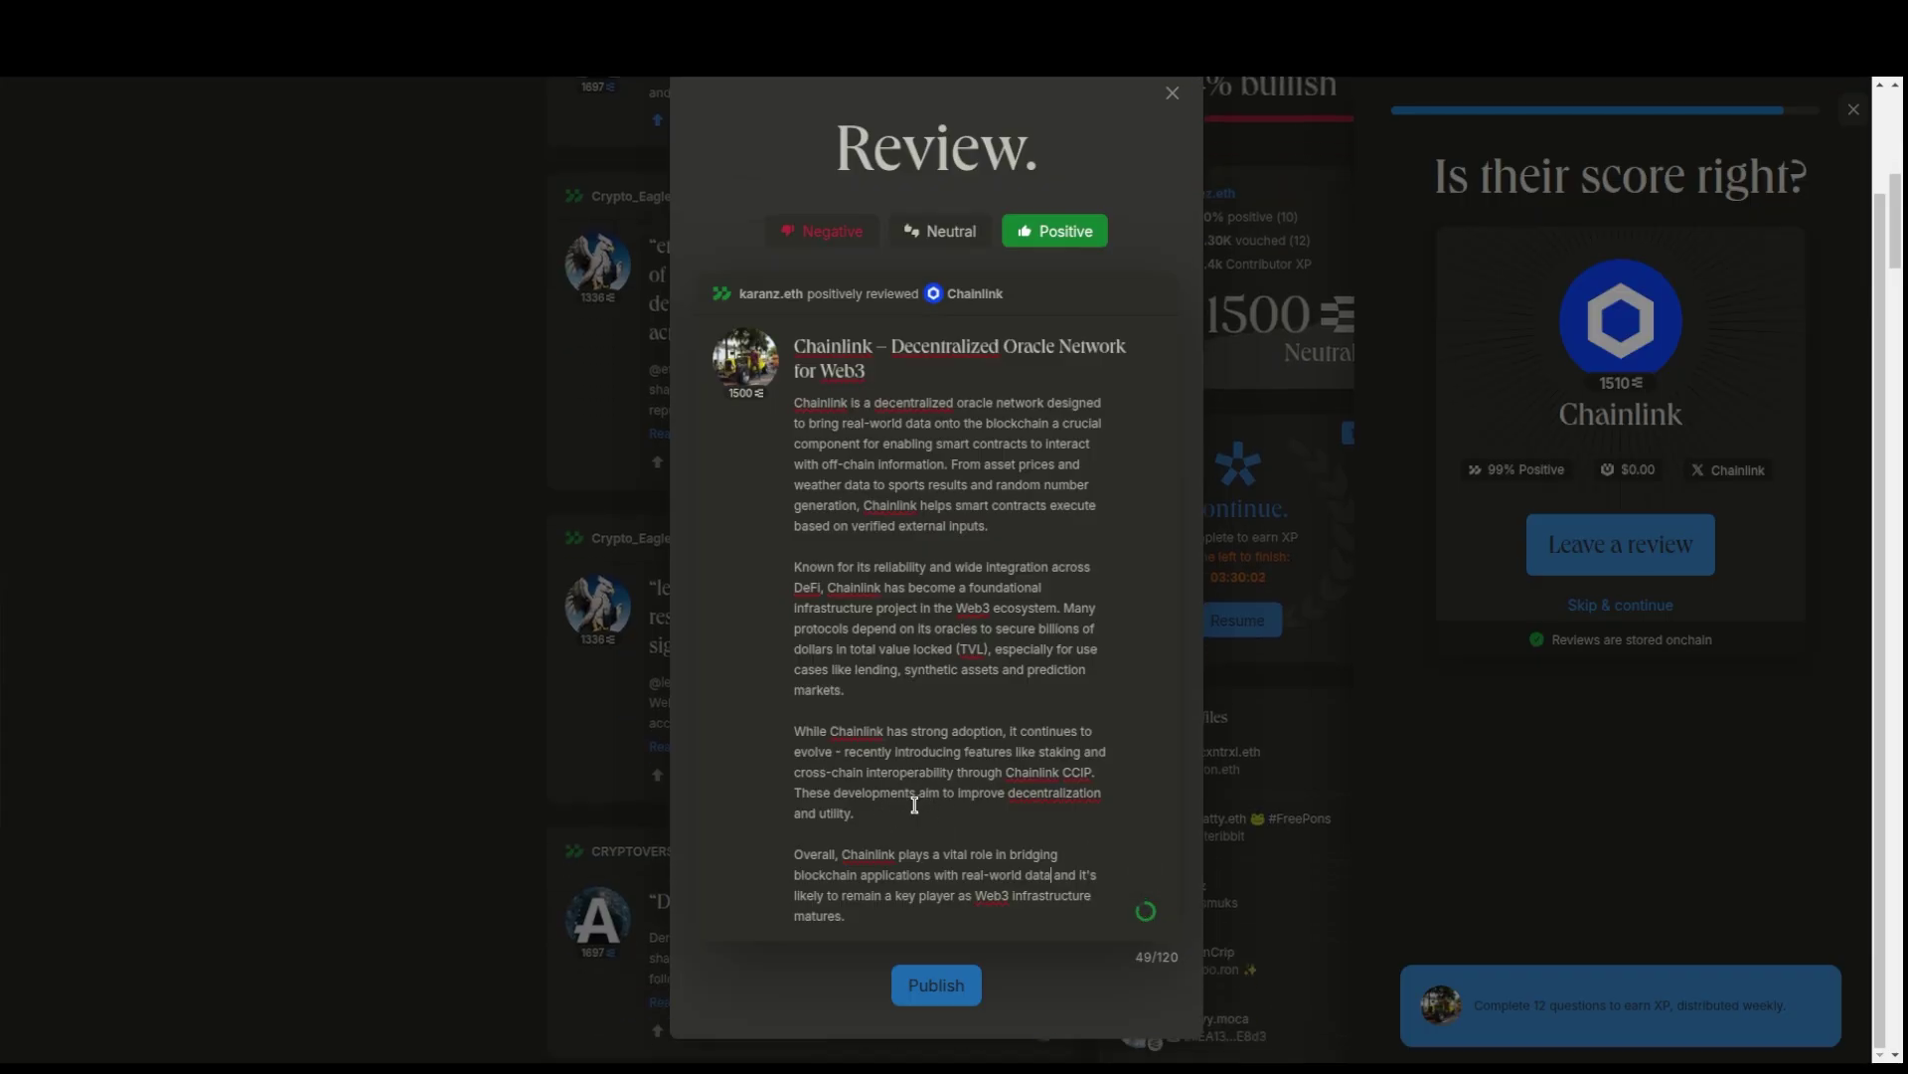
pyautogui.scroll(1, 897, 714)
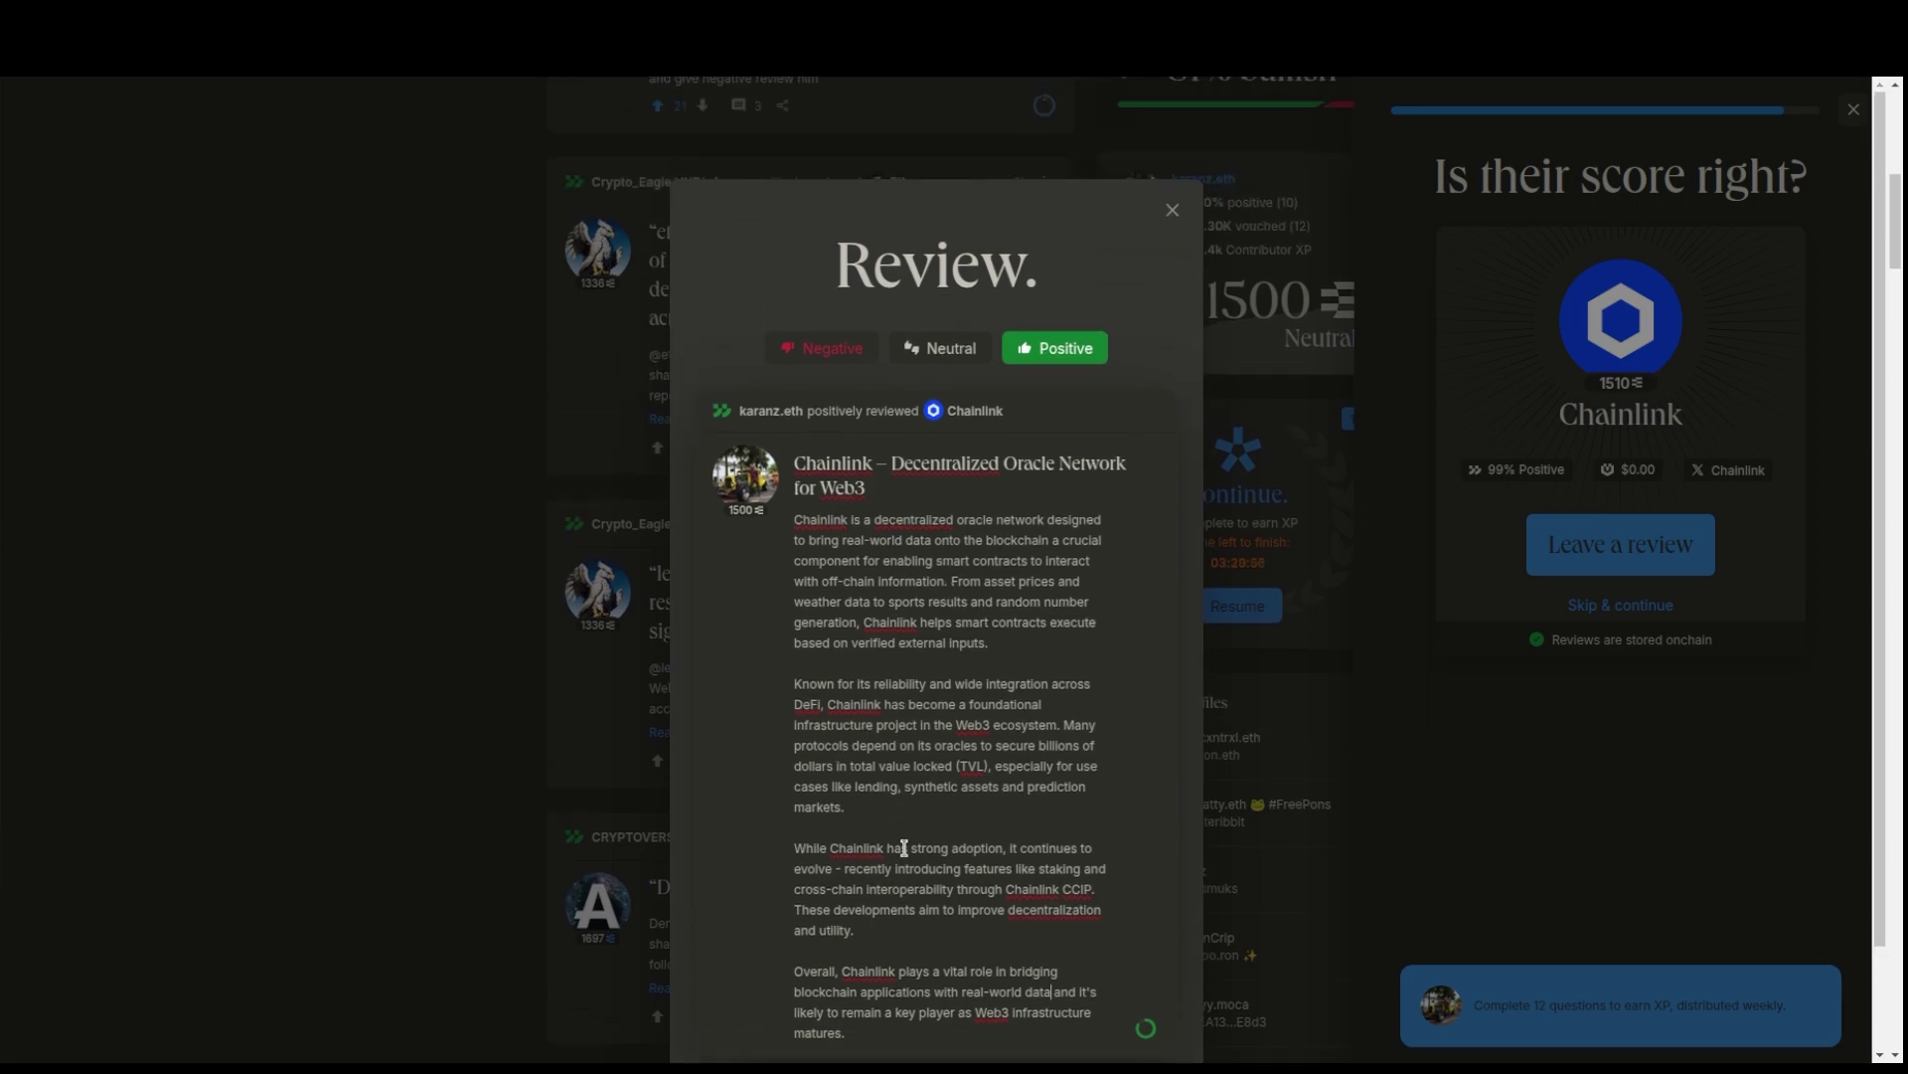
pyautogui.scroll(-1, 903, 847)
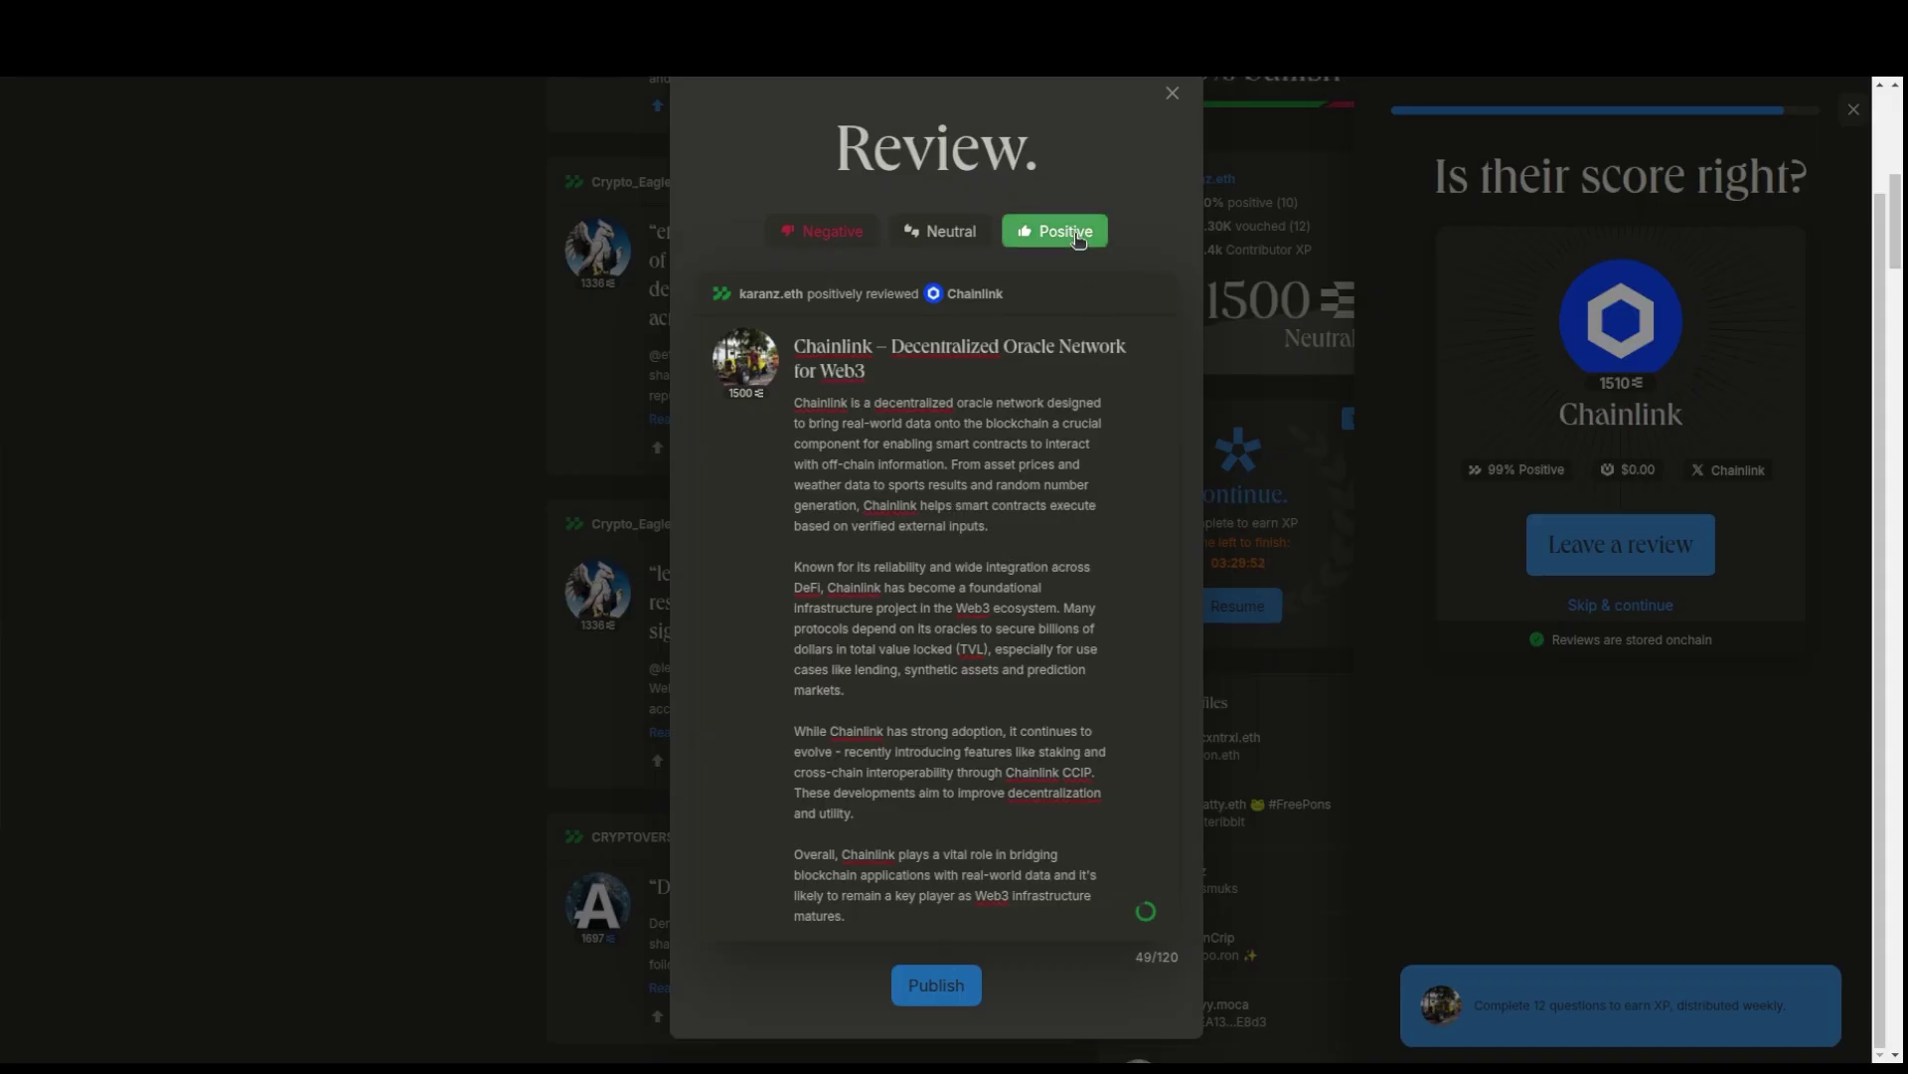
pyautogui.click(963, 994)
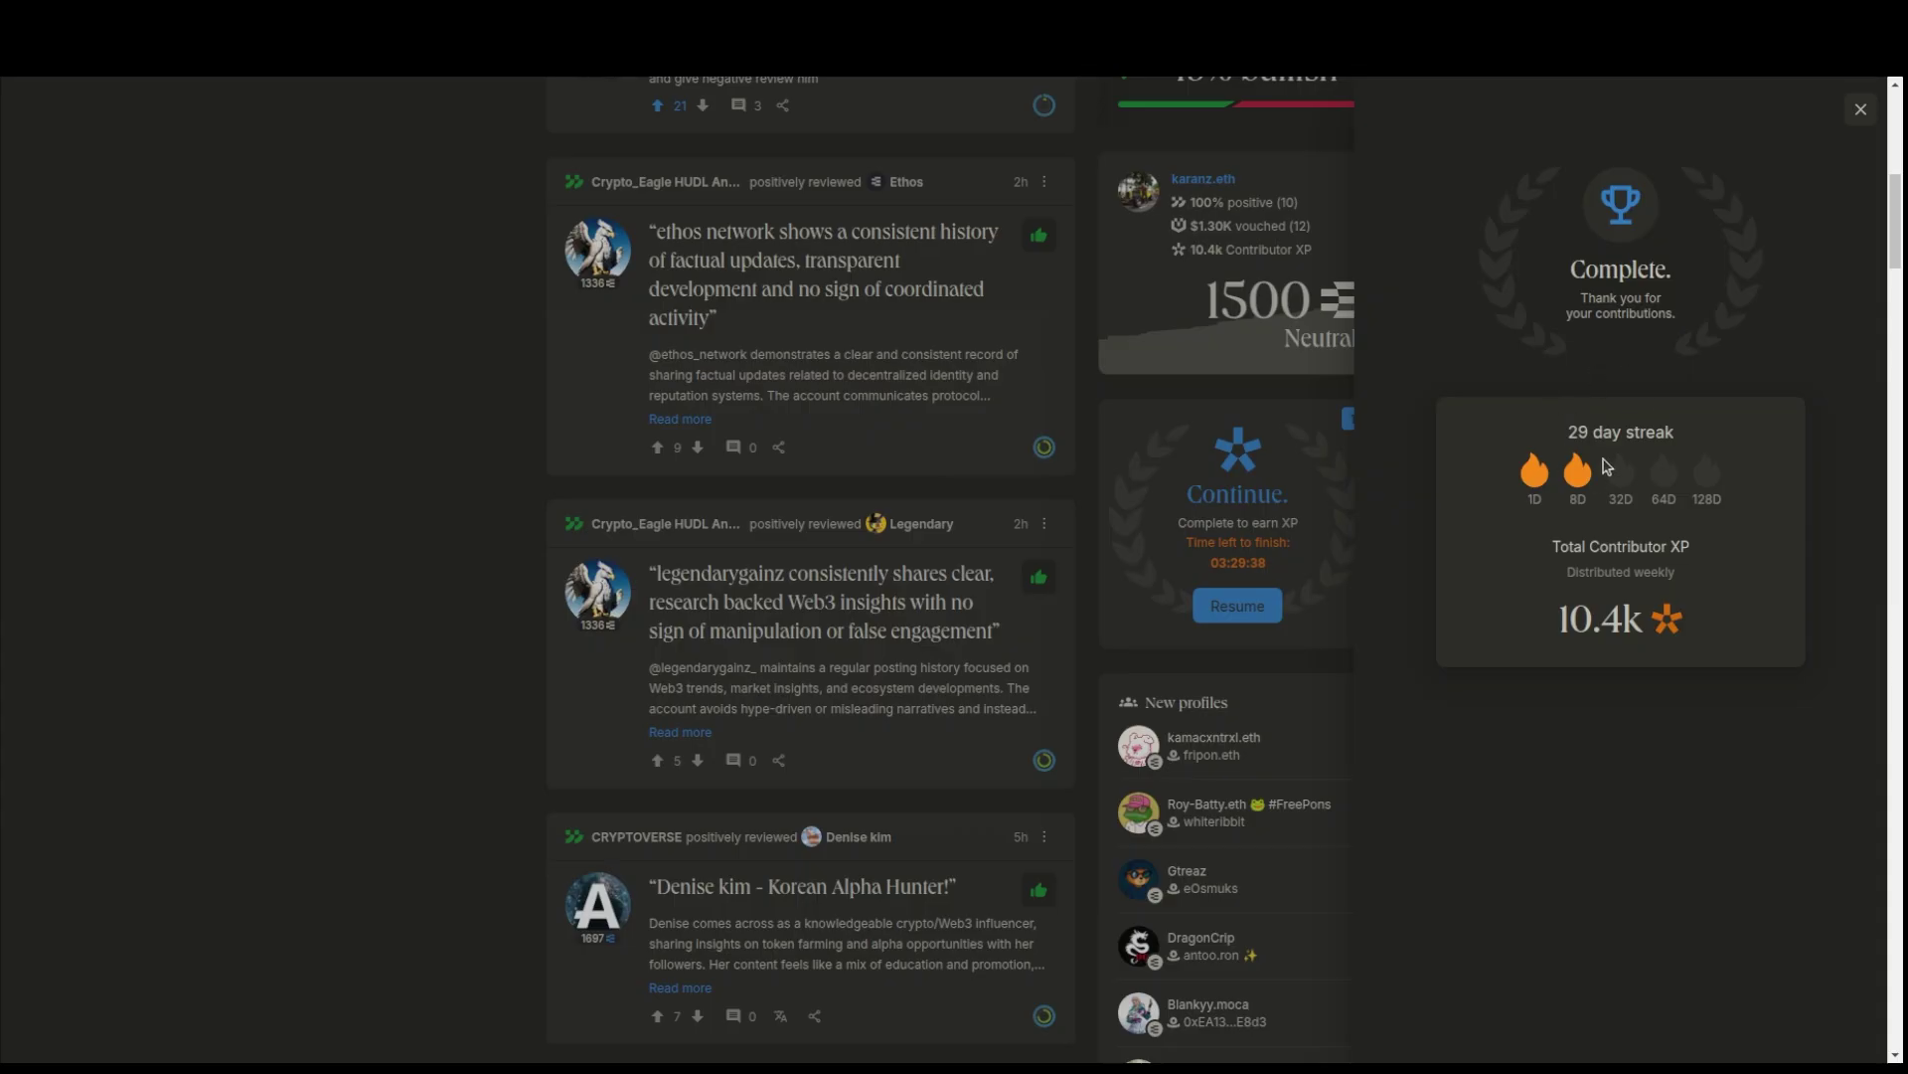
pyautogui.moveTo(1569, 434); pyautogui.dragTo(1680, 444)
pyautogui.click(1675, 776)
pyautogui.scroll(5, 1536, 499)
pyautogui.scroll(1, 1536, 499)
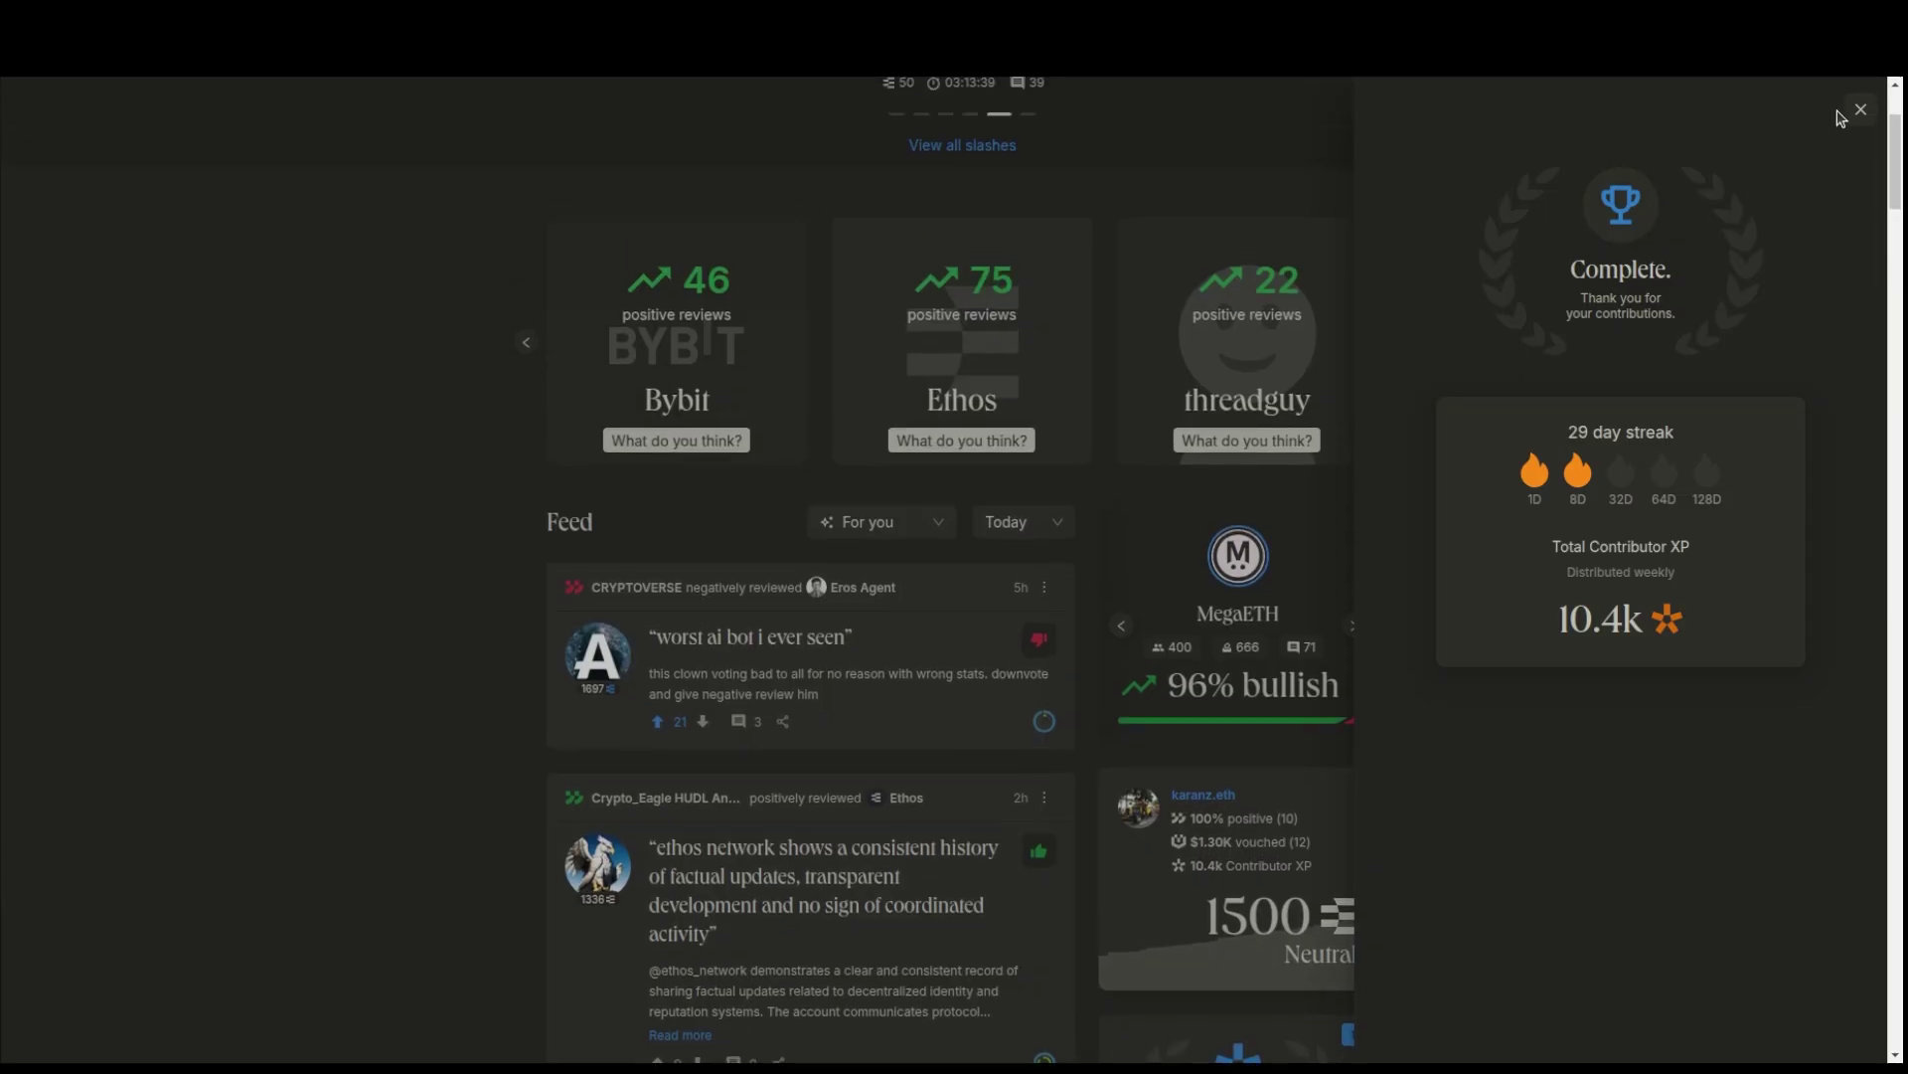
pyautogui.click(1853, 114)
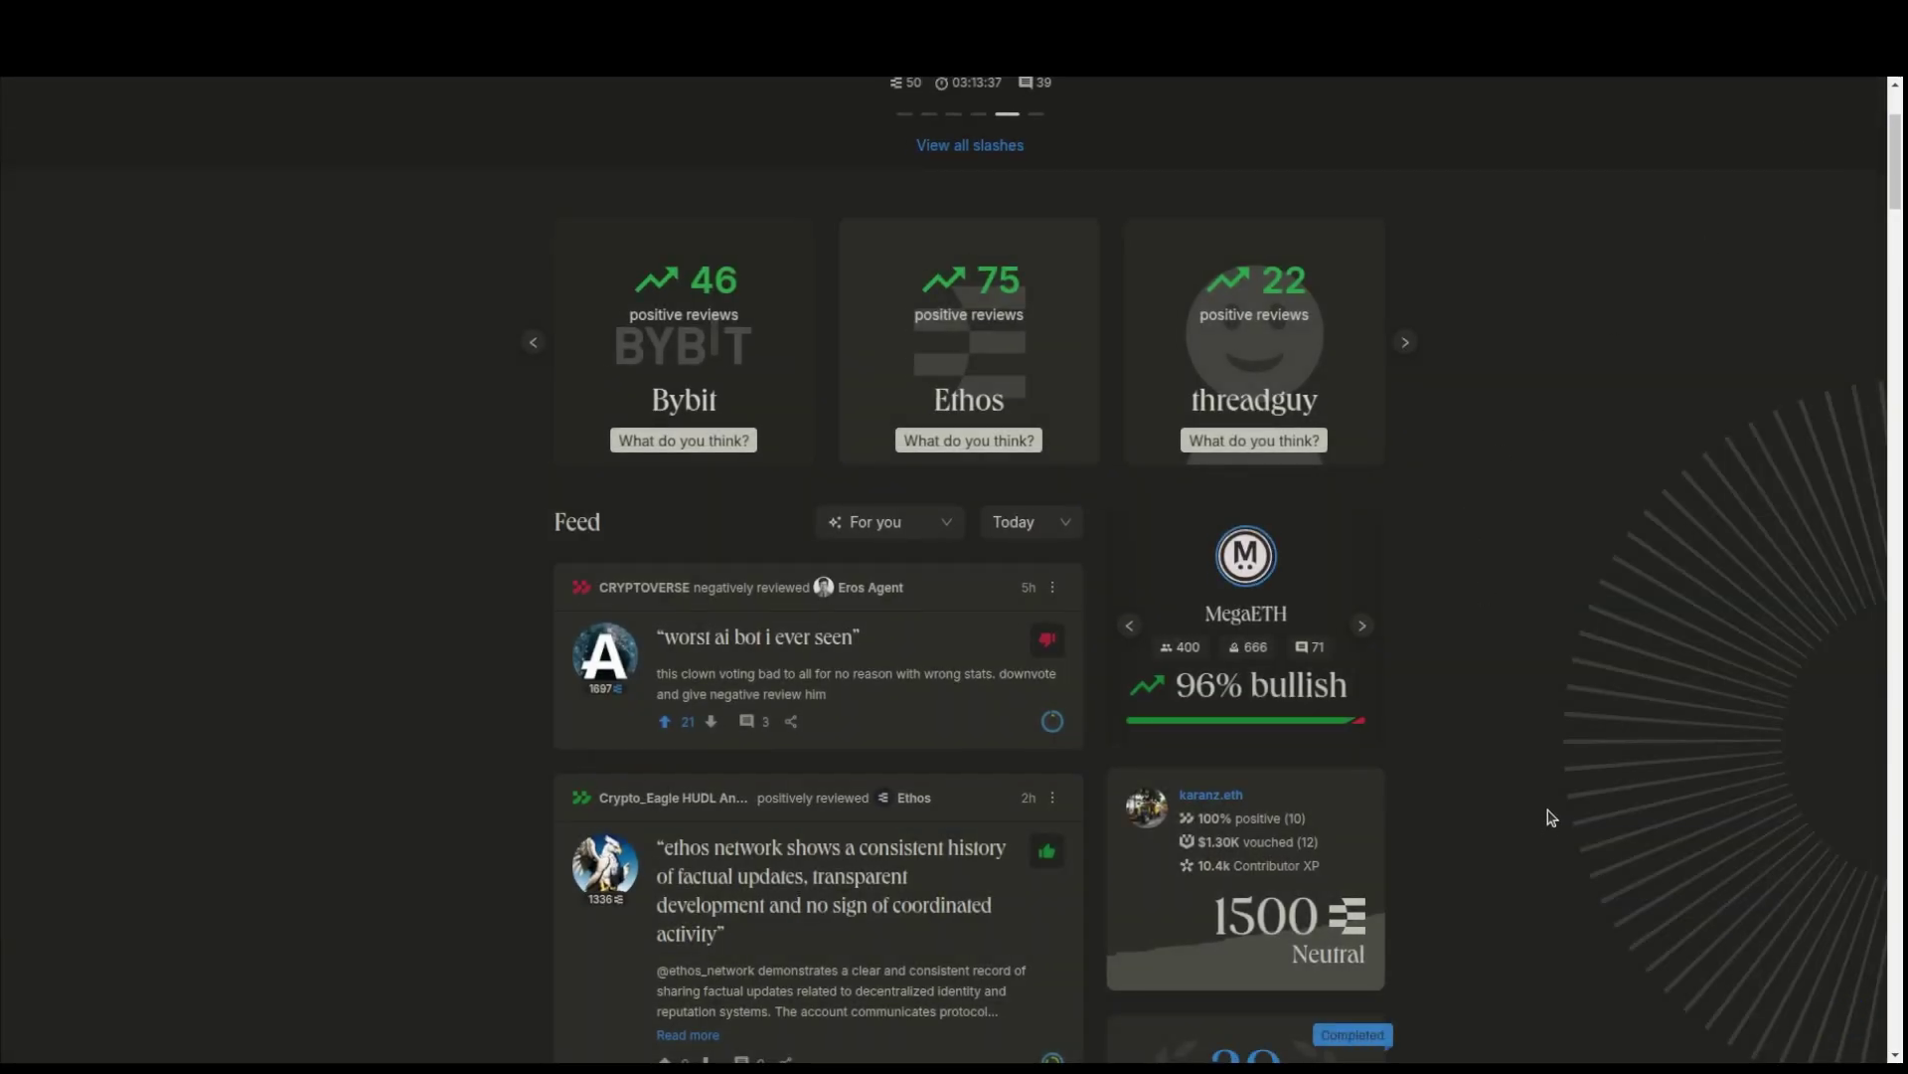
pyautogui.scroll(-6, 1479, 712)
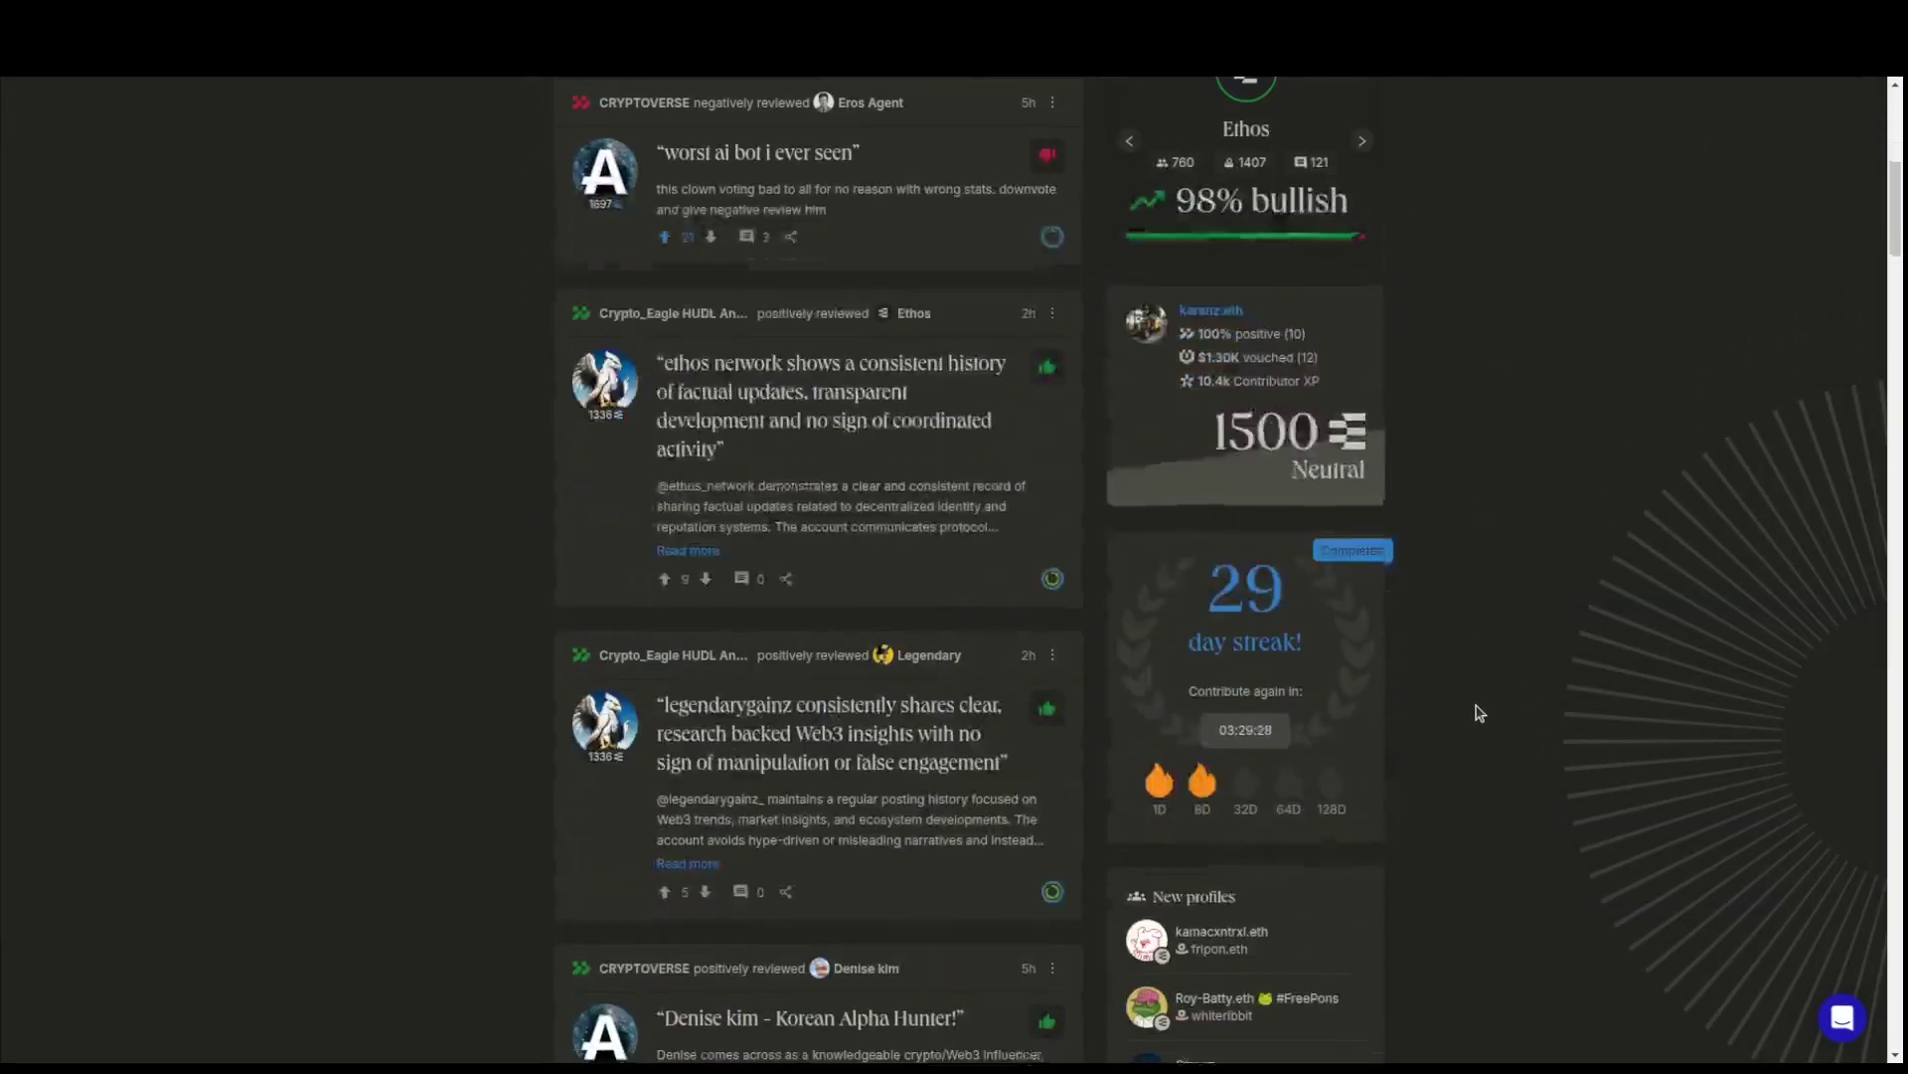
pyautogui.scroll(5, 1479, 713)
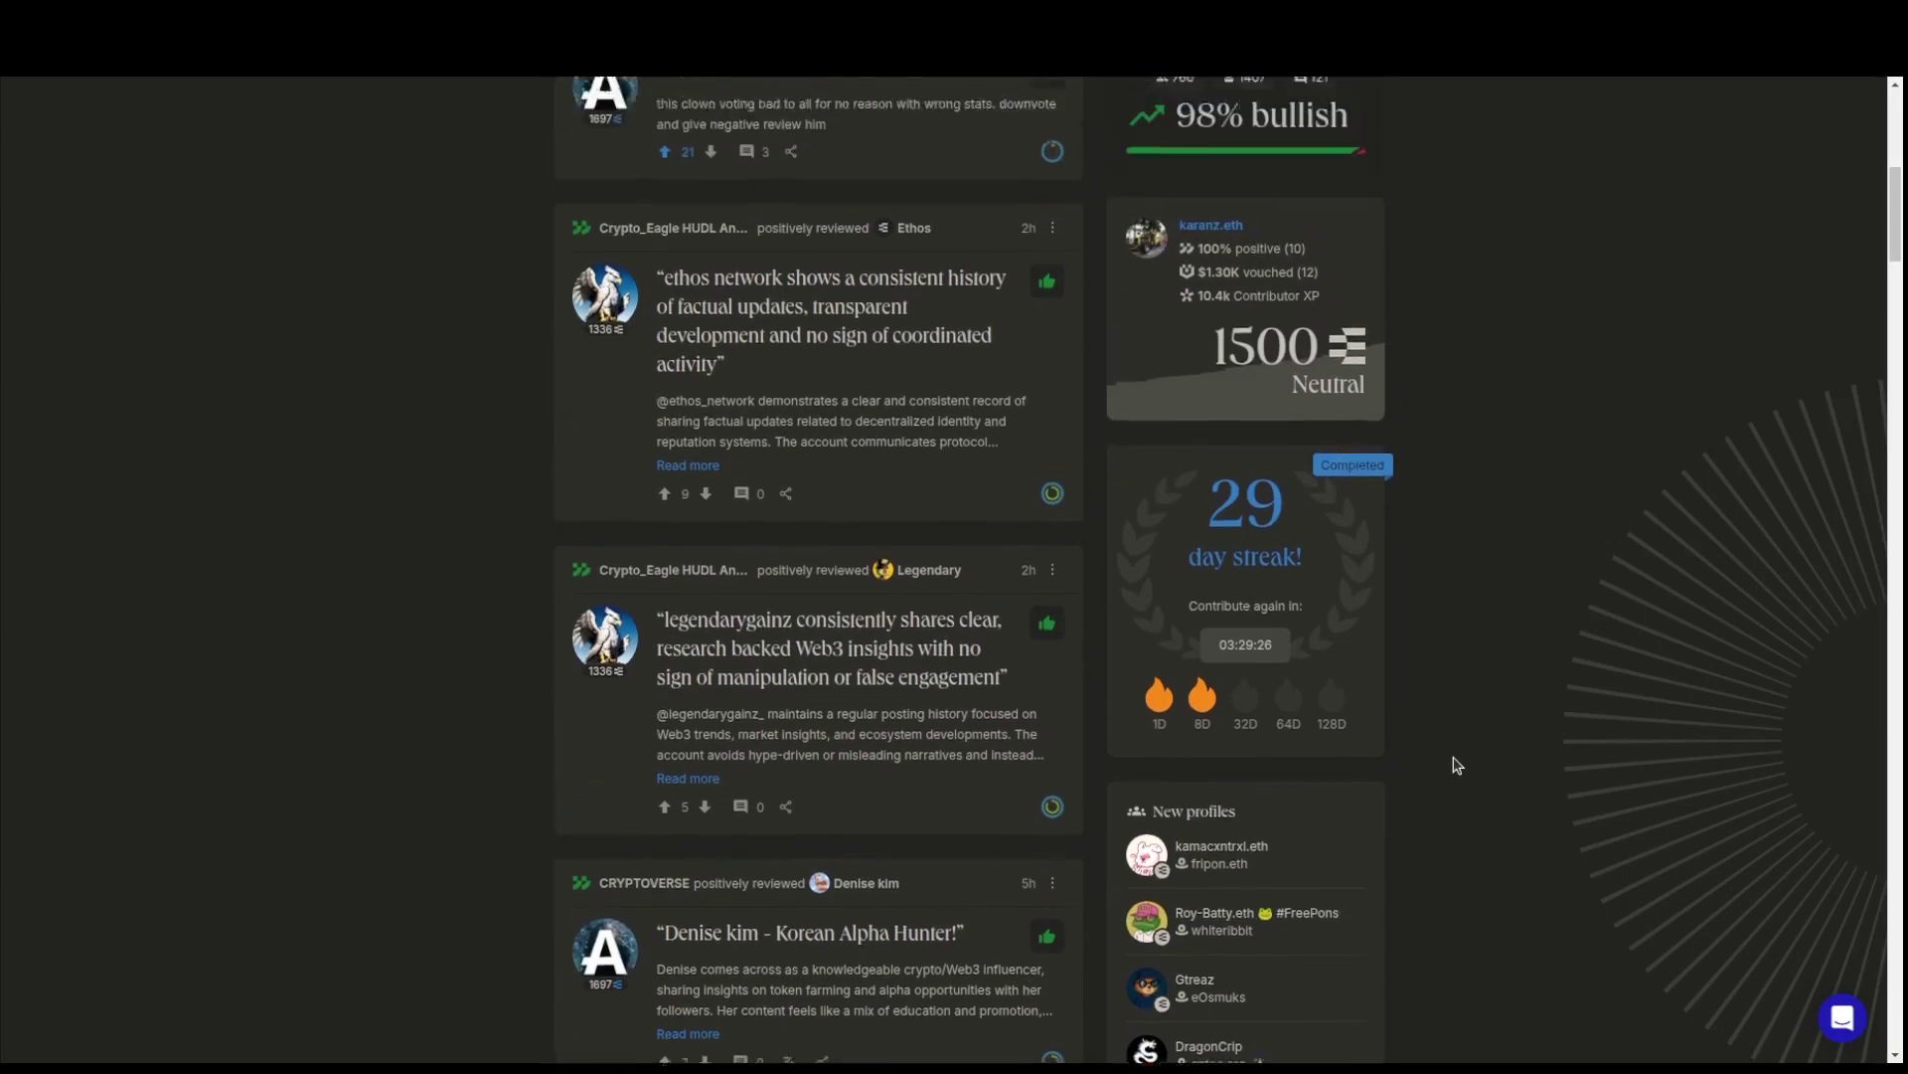
pyautogui.scroll(-4, 1452, 767)
pyautogui.scroll(3, 1273, 349)
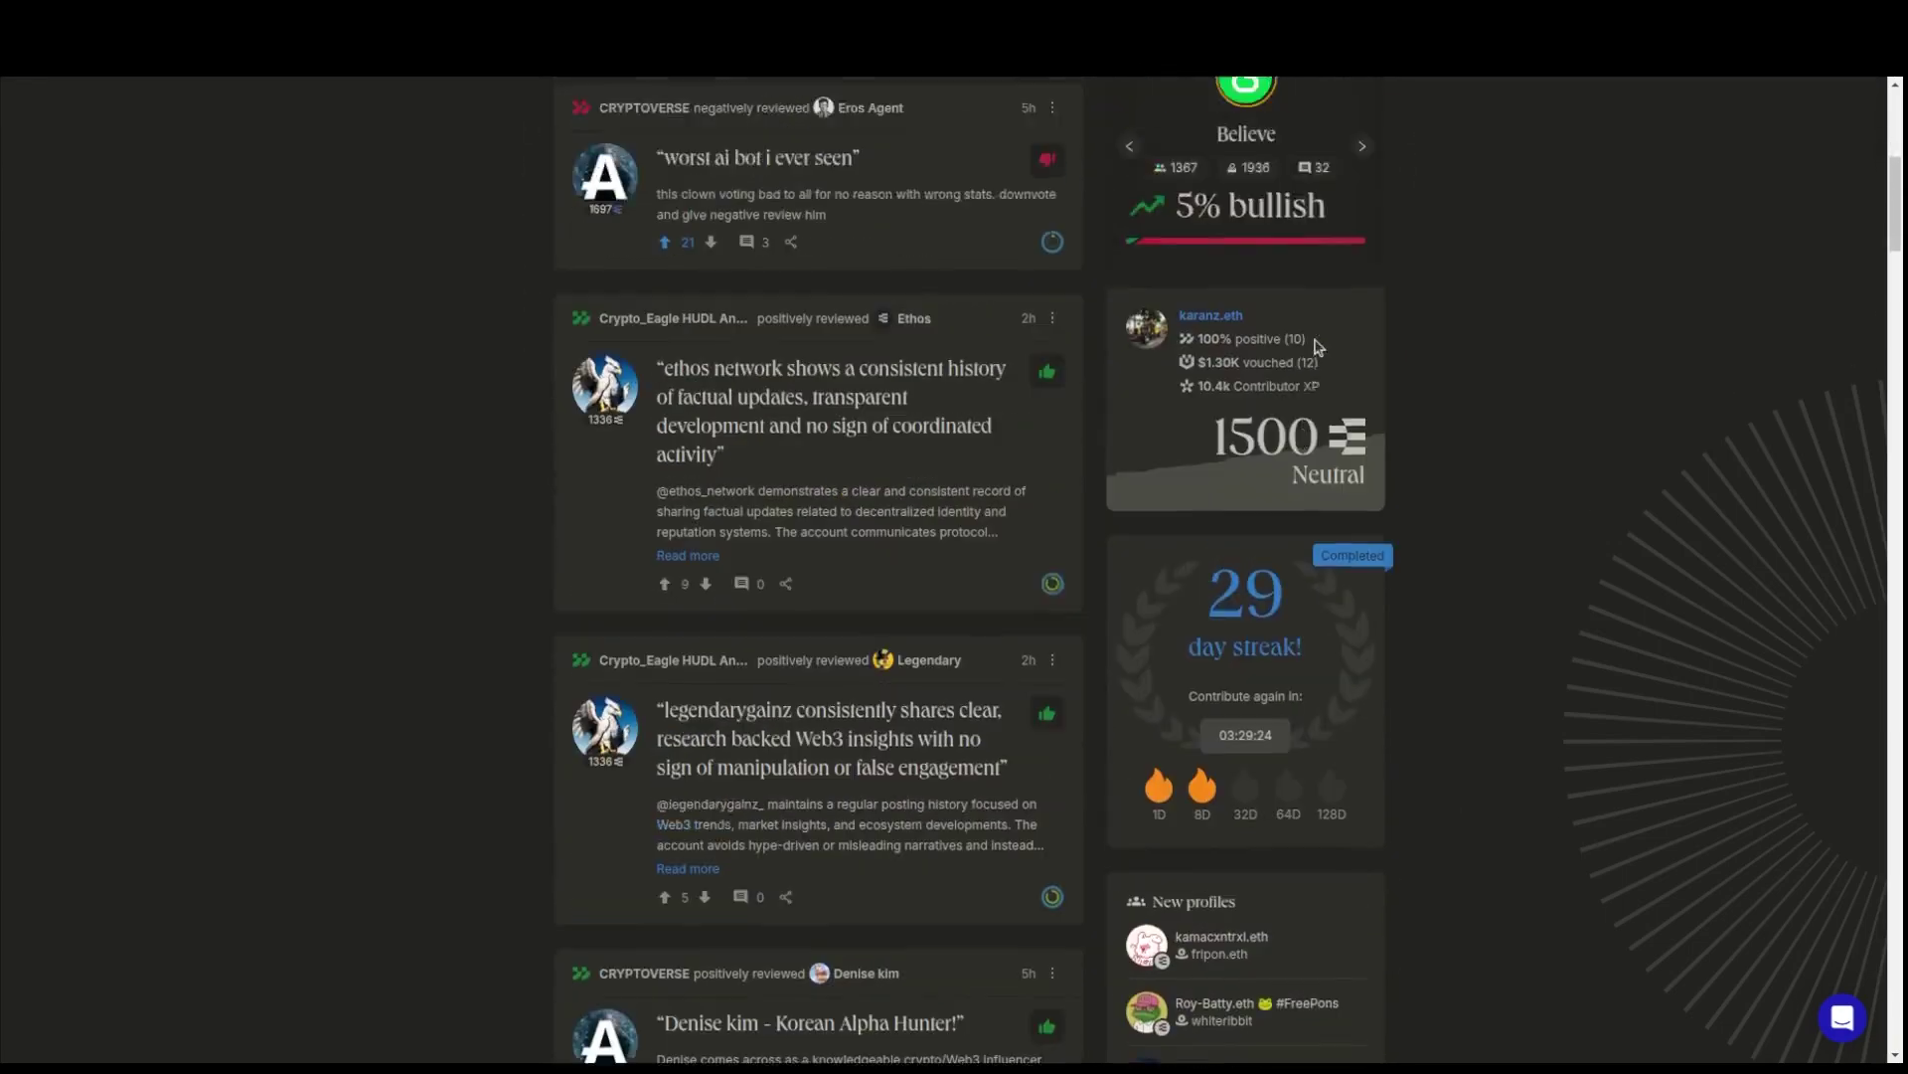
pyautogui.moveTo(1320, 542)
pyautogui.mouseDown()
pyautogui.moveTo(1213, 541)
pyautogui.moveTo(1306, 540)
pyautogui.mouseUp()
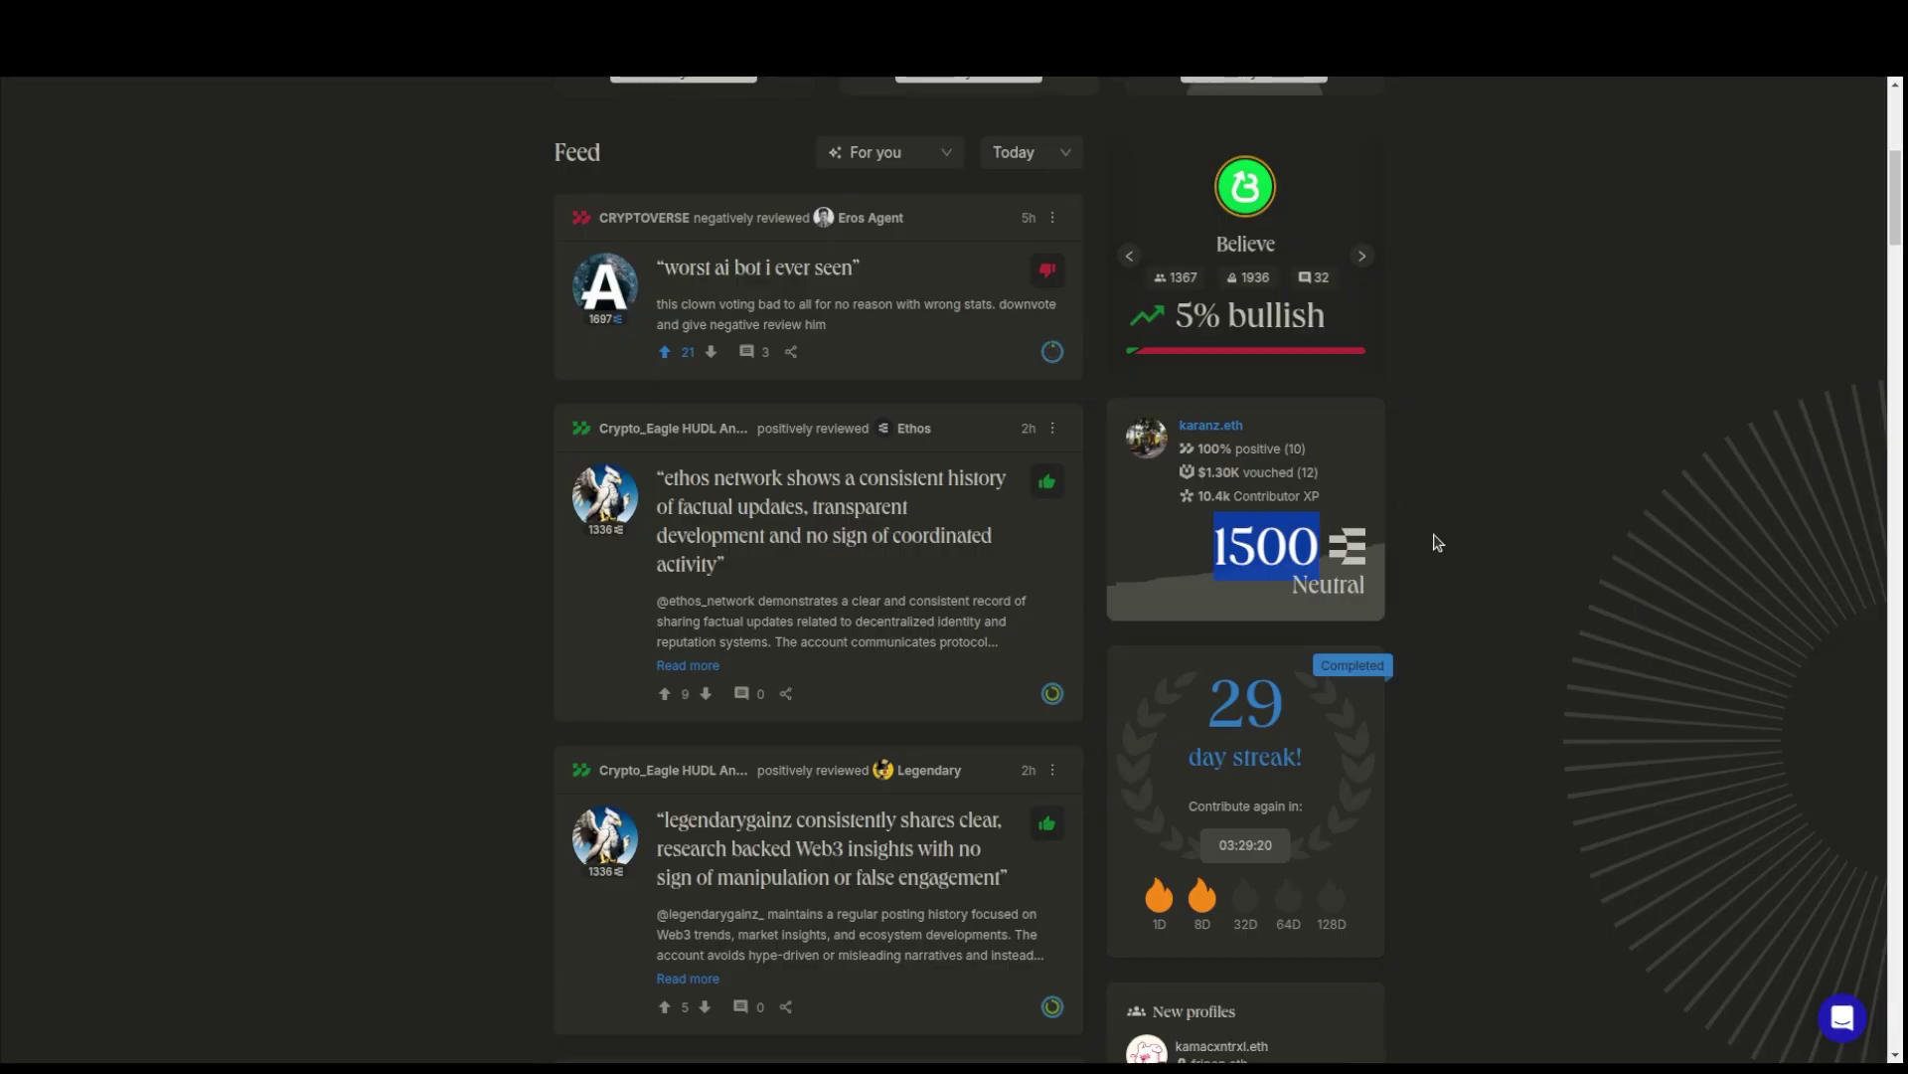
pyautogui.scroll(6, 1486, 592)
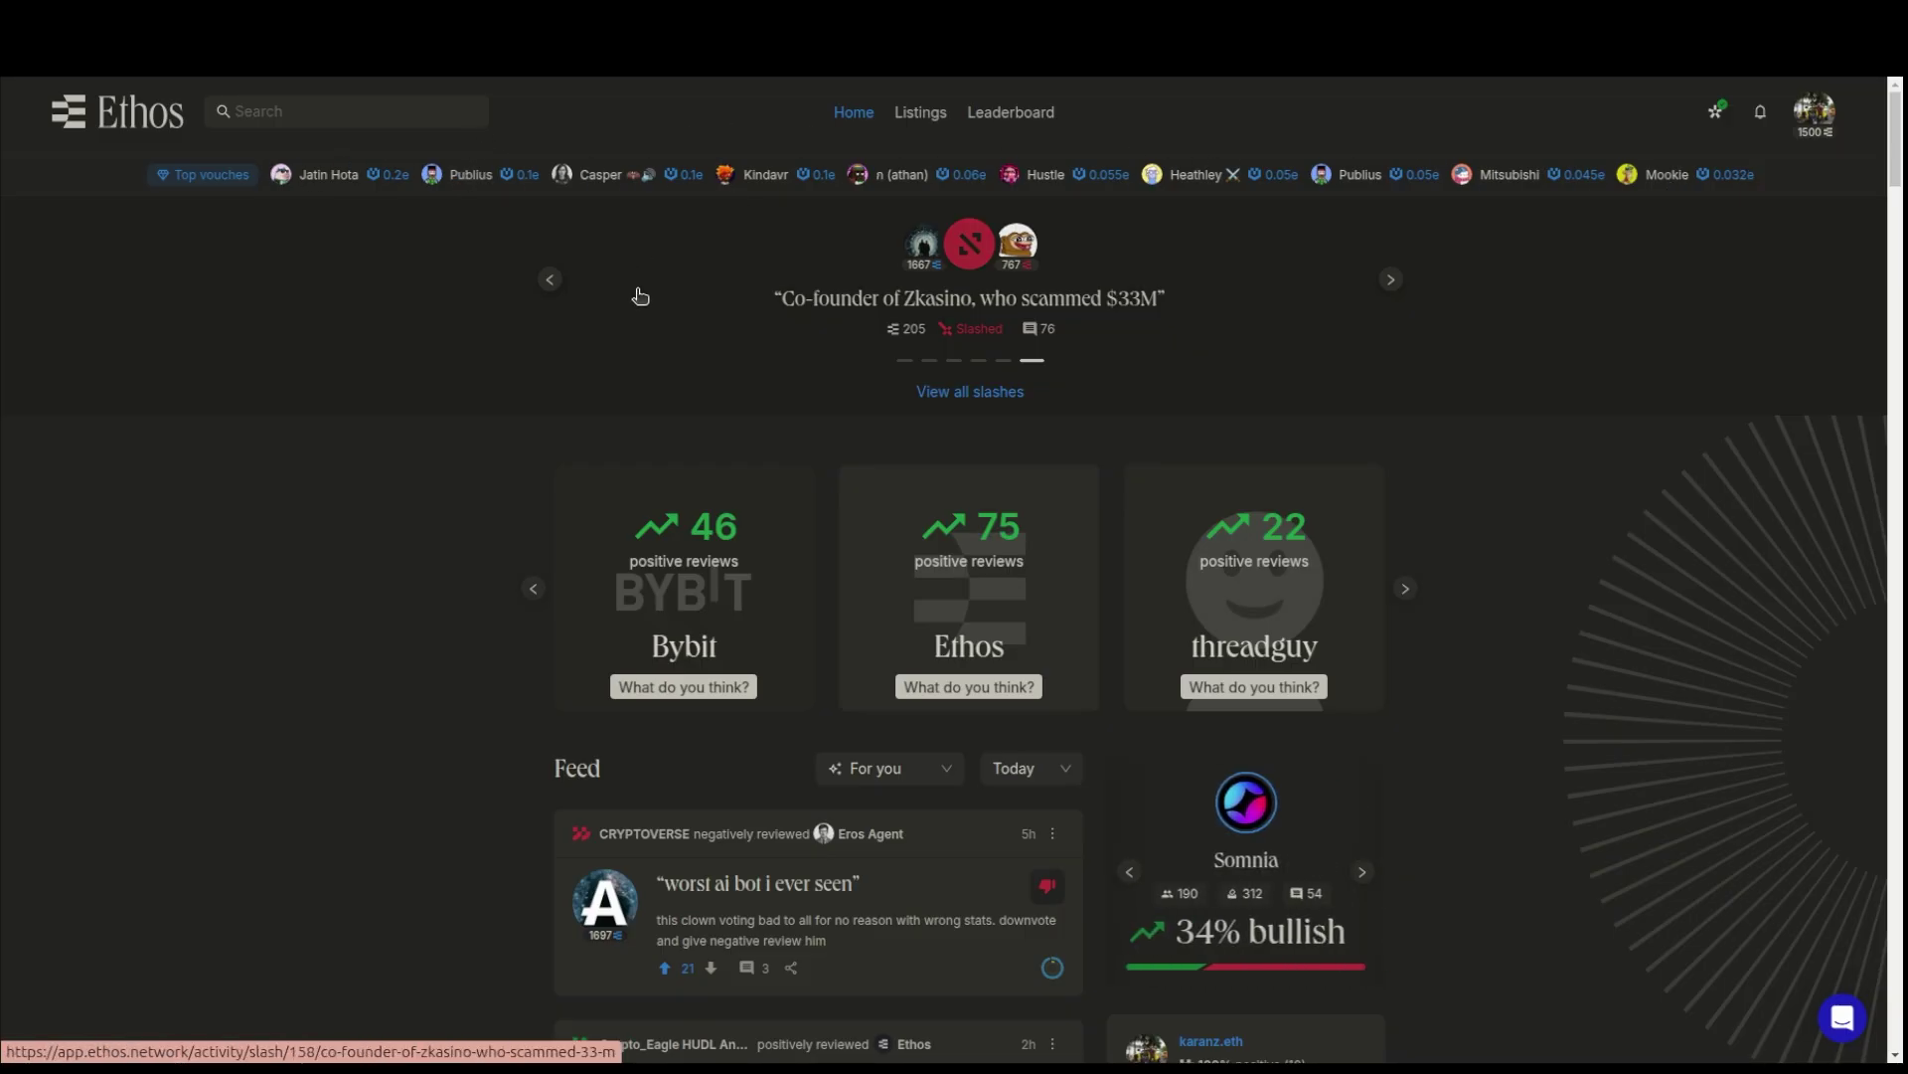
# - Open all slashes and vote in favour of the Rcade Scandal slash
pyautogui.click(973, 392)
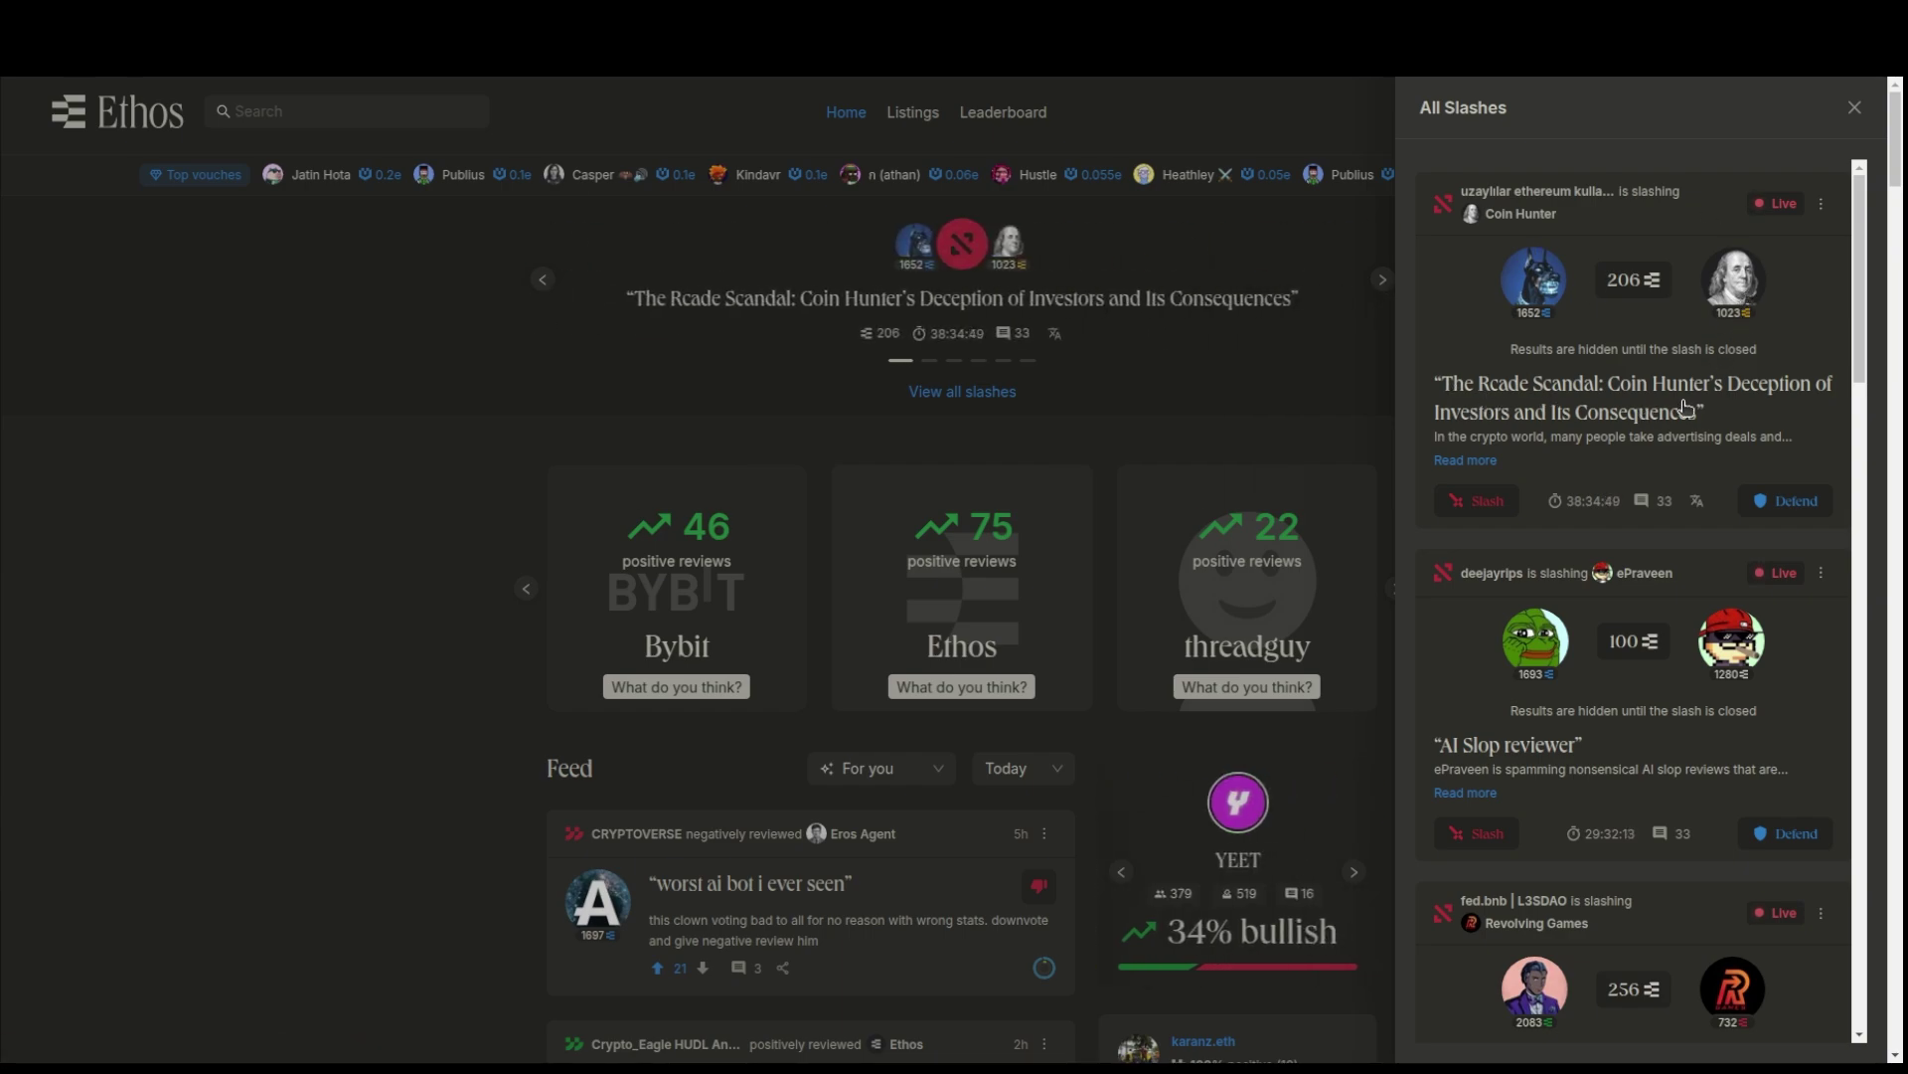
pyautogui.click(1488, 503)
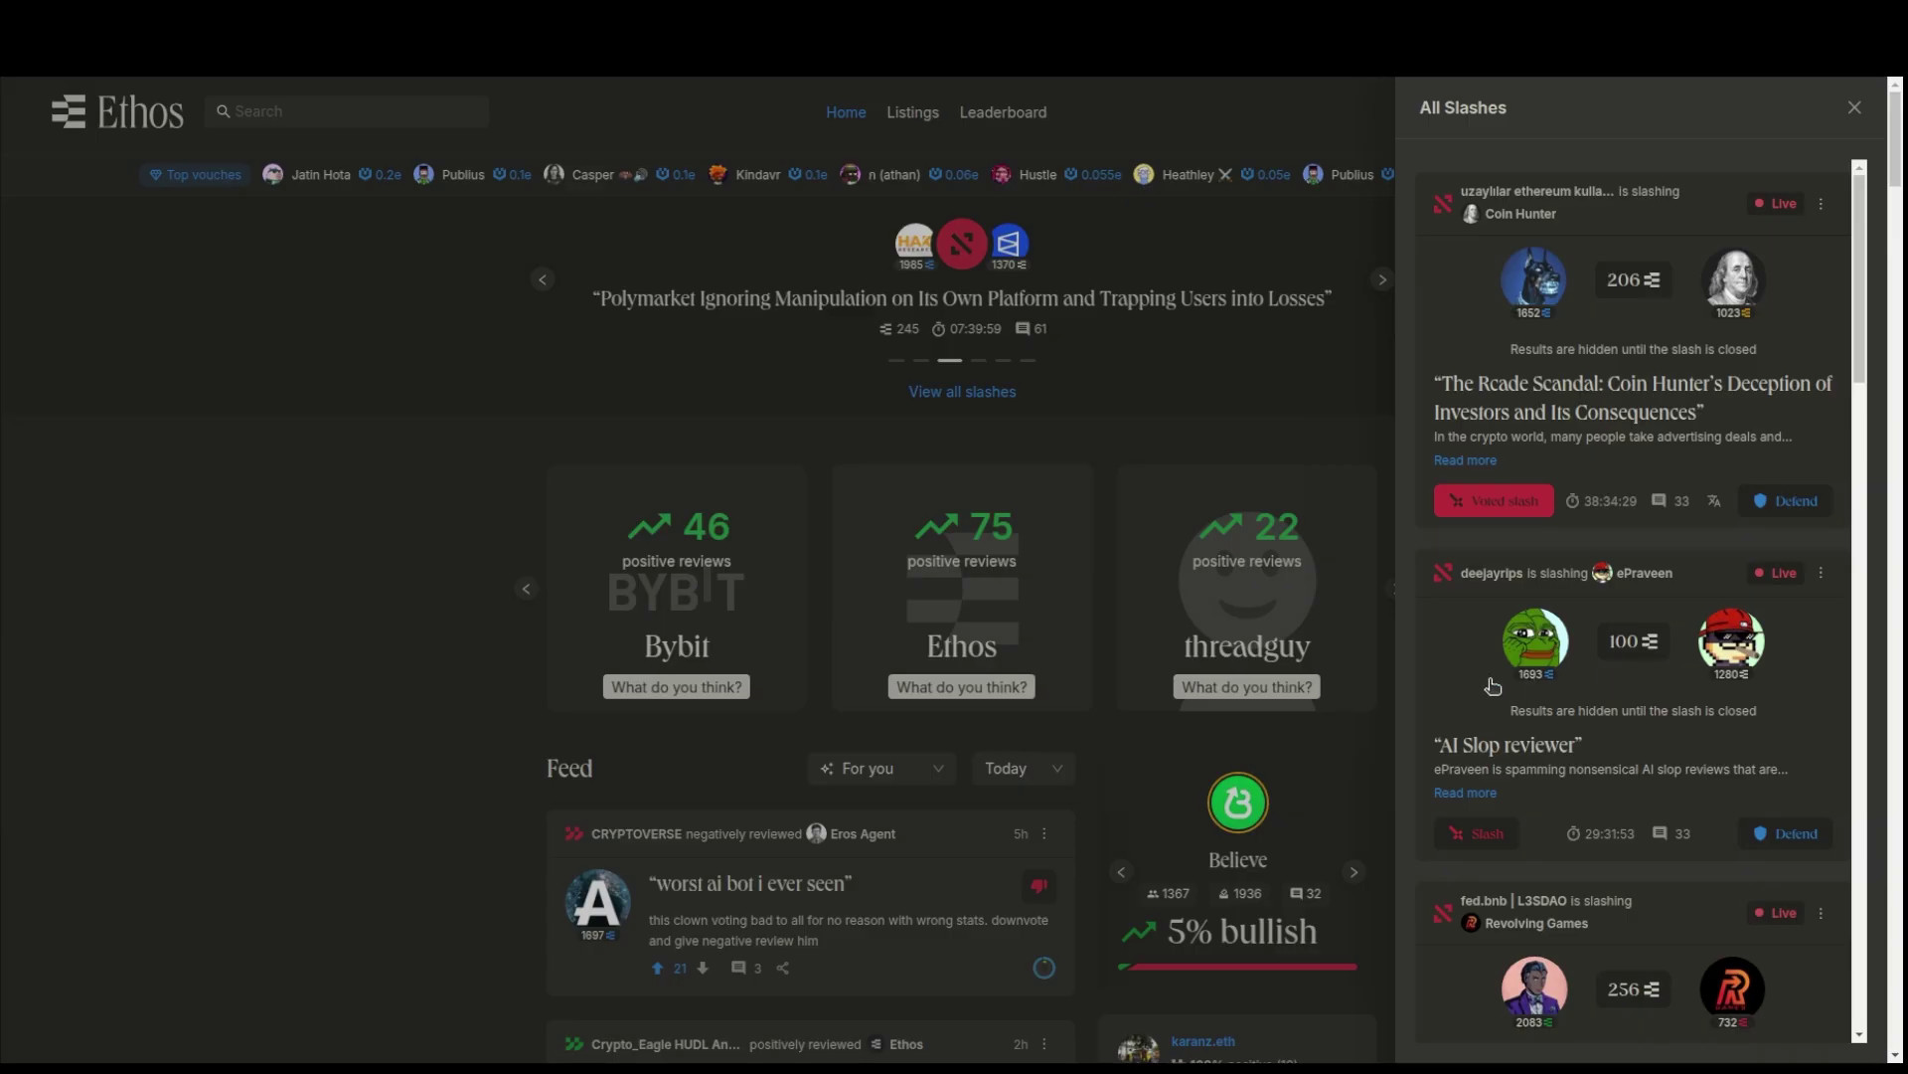
pyautogui.moveTo(1531, 664)
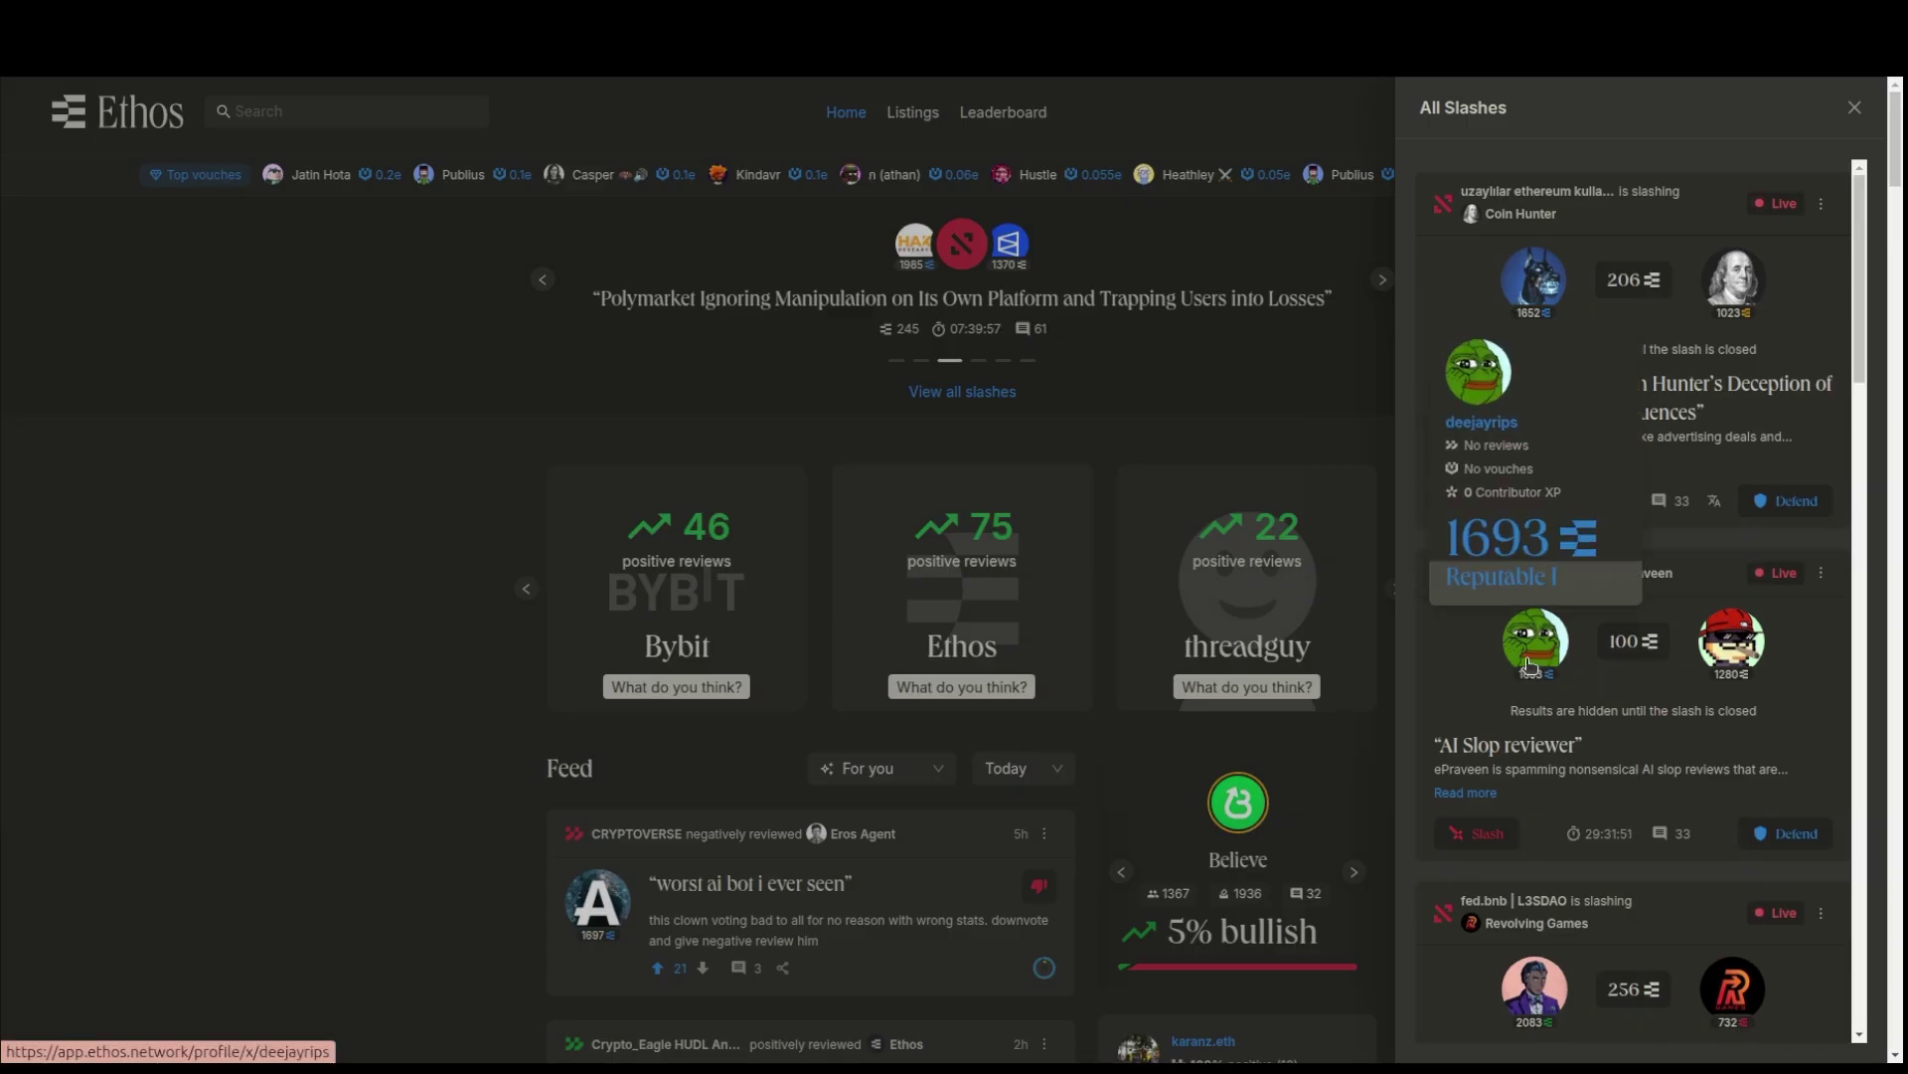
pyautogui.moveTo(1741, 655)
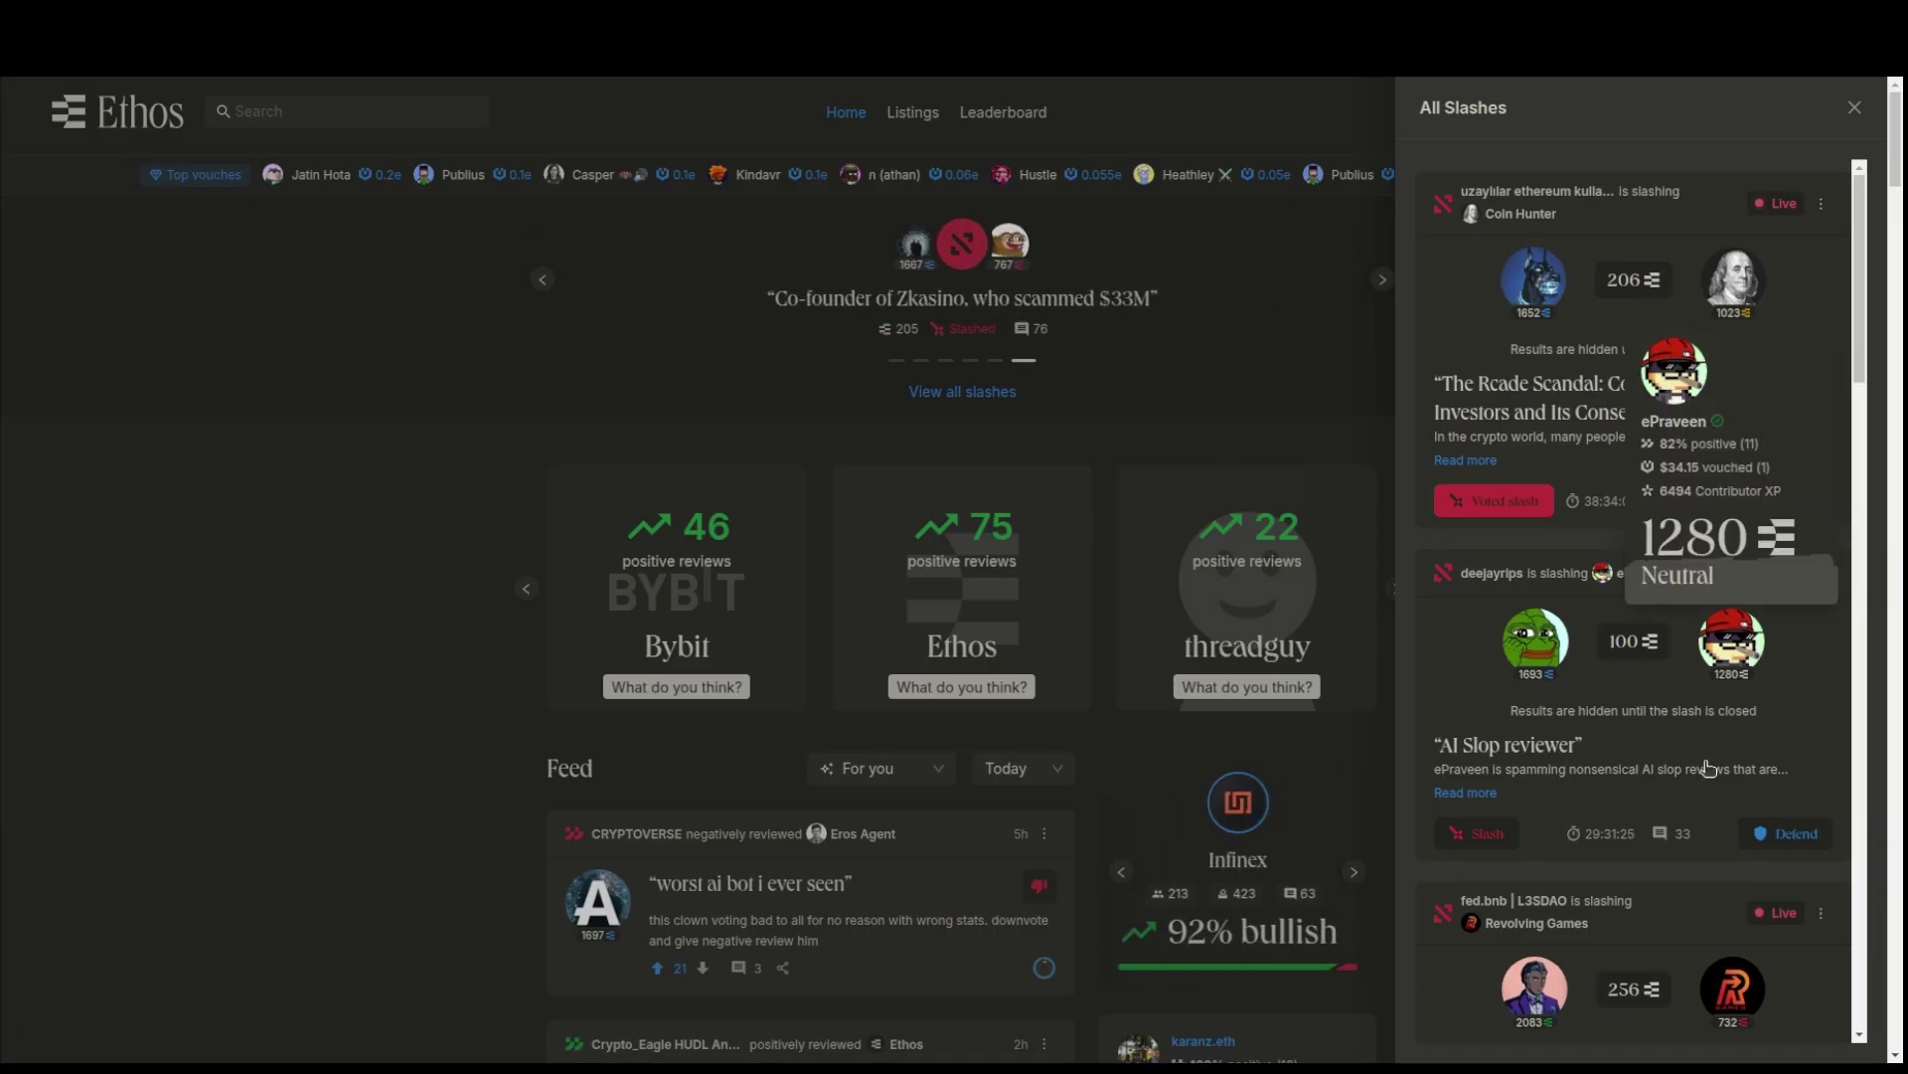
# - Read the full AI Slop reviewer case and vote to slash it
pyautogui.scroll(-1, 1662, 772)
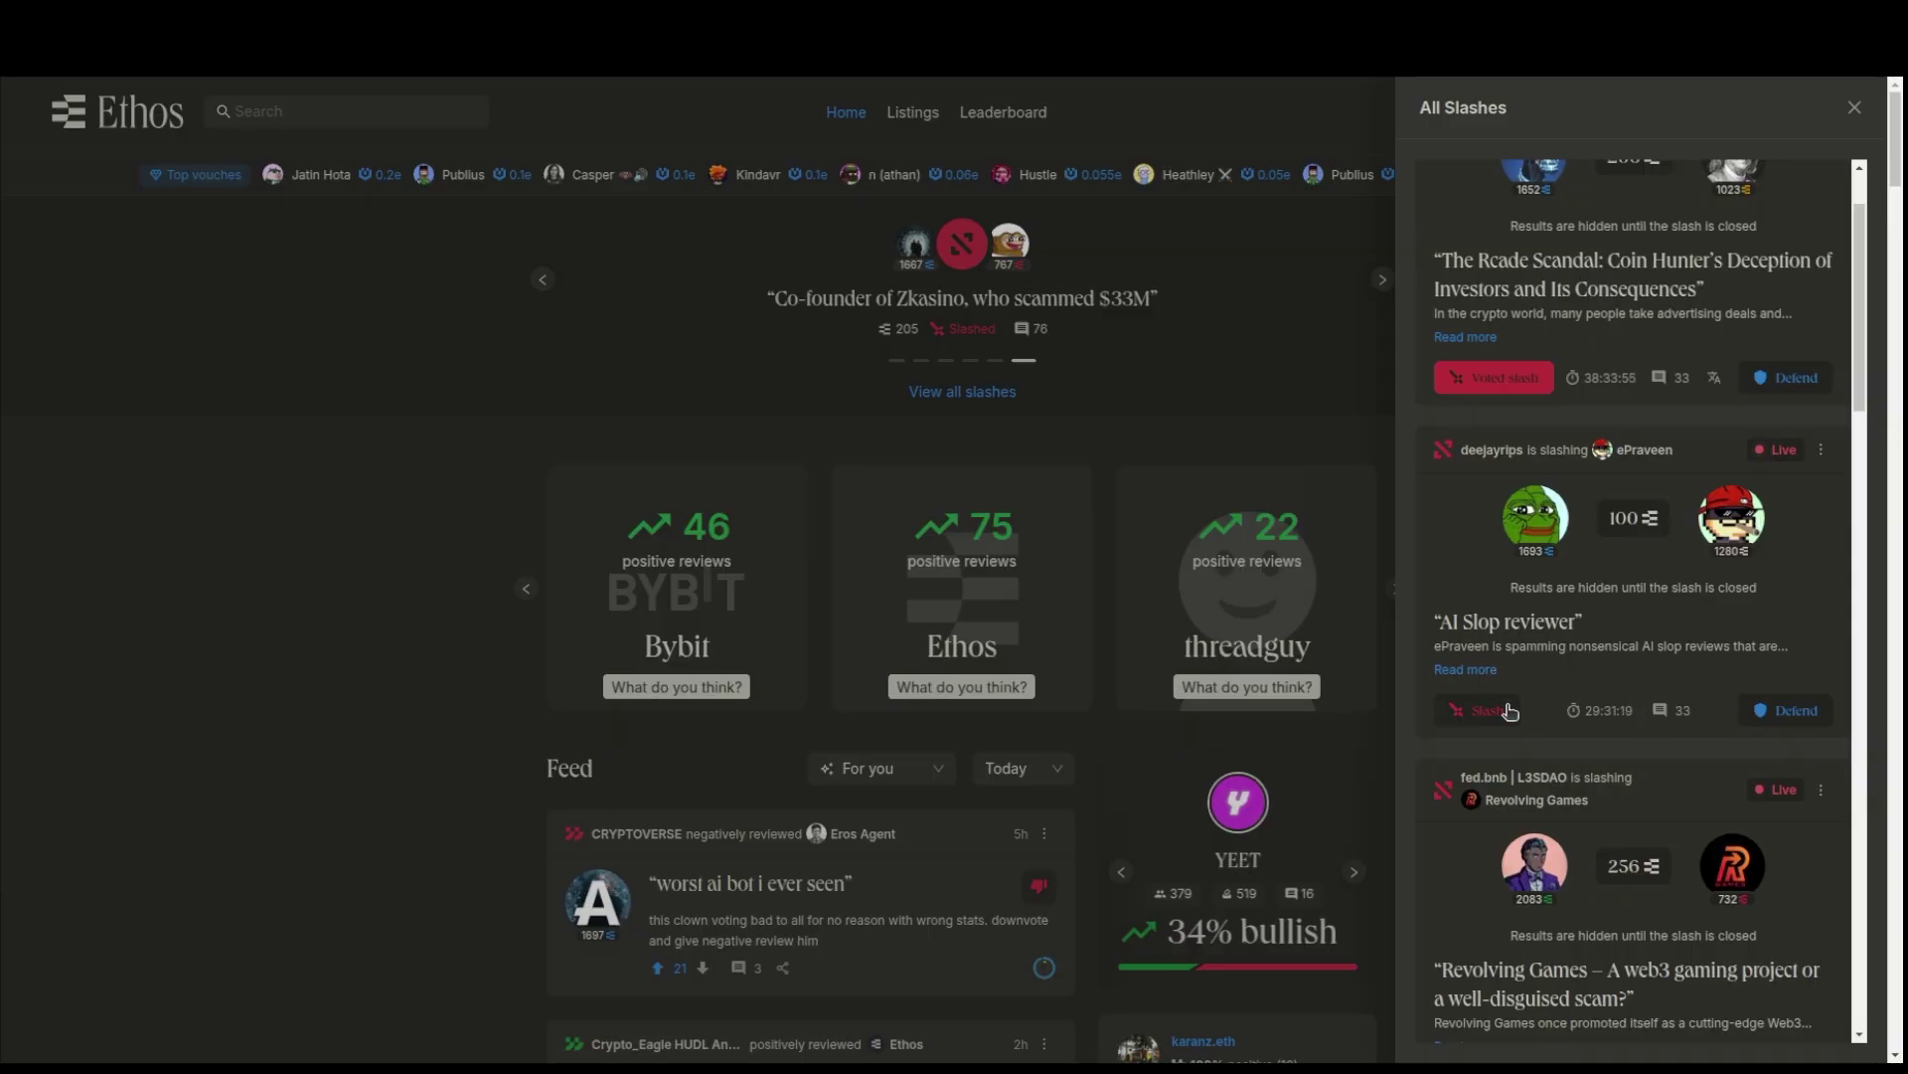
pyautogui.scroll(-4, 1508, 710)
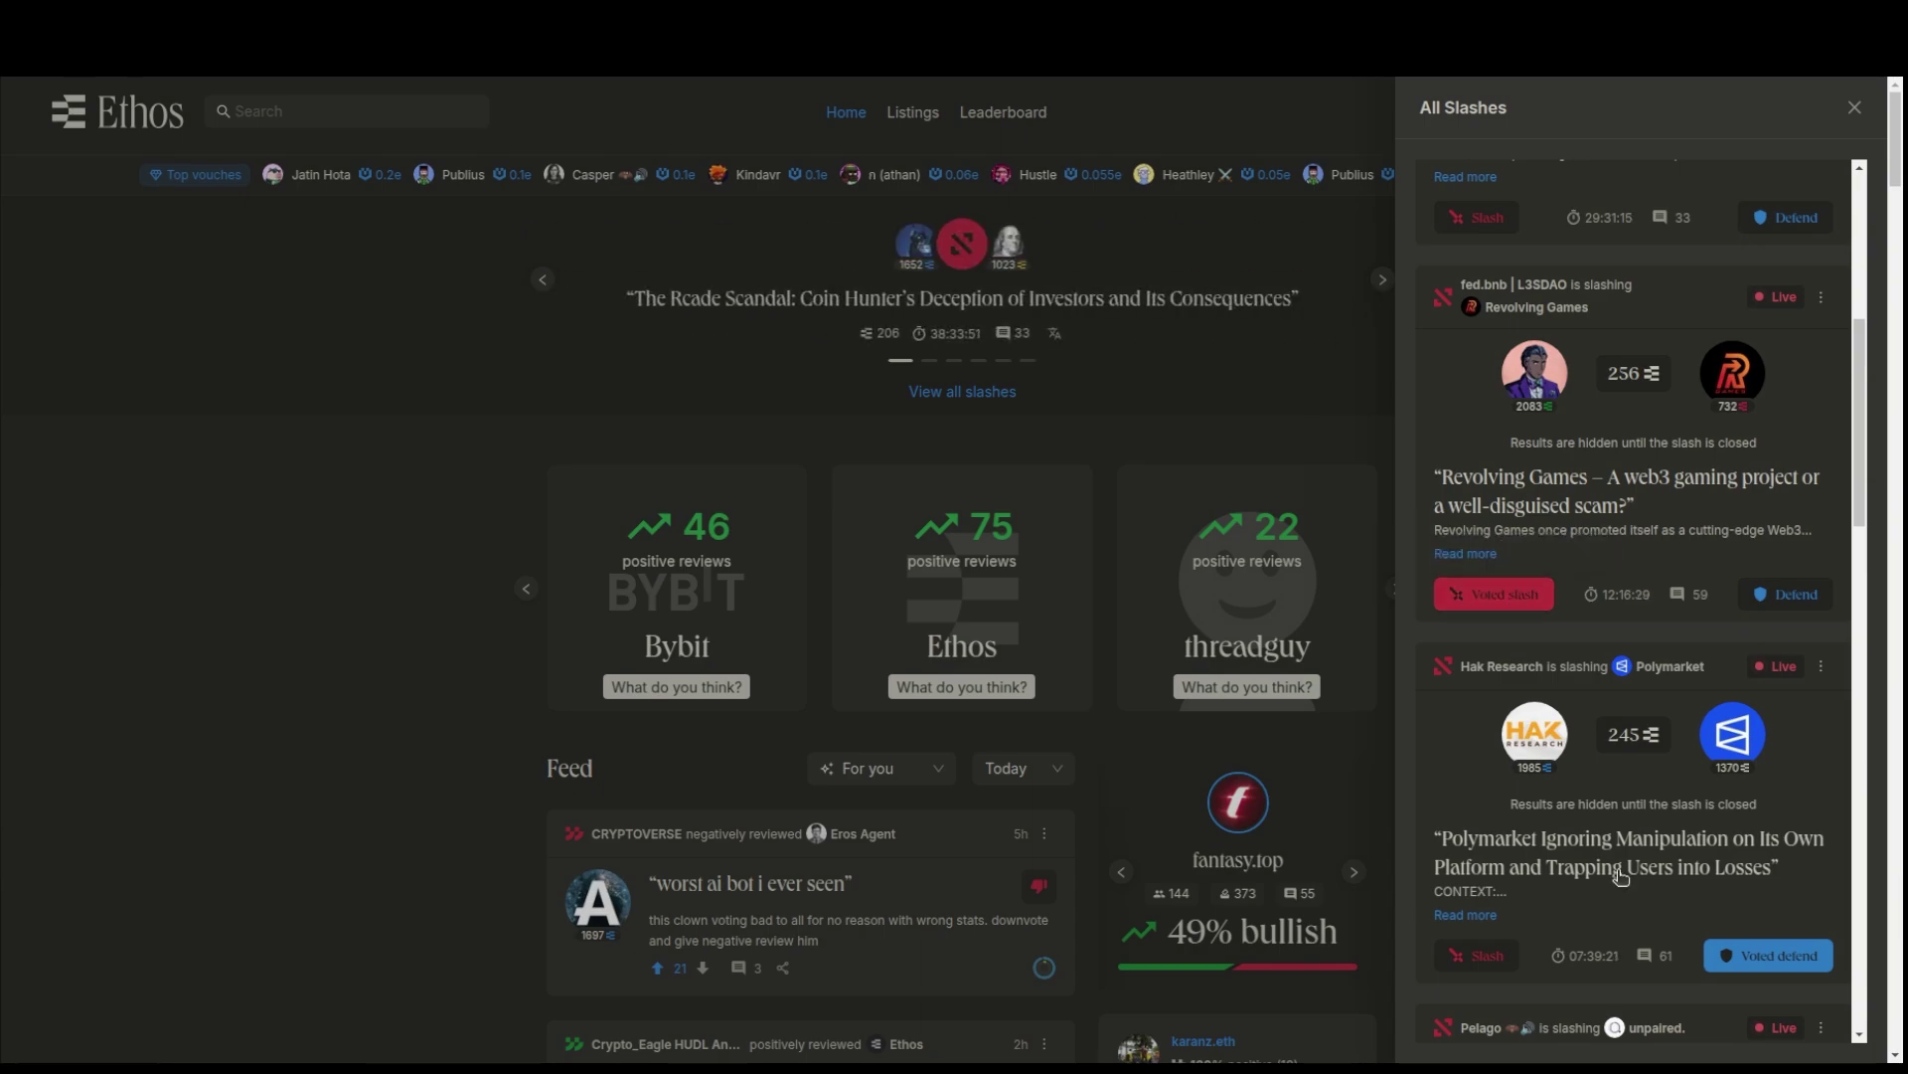
pyautogui.scroll(1, 1613, 770)
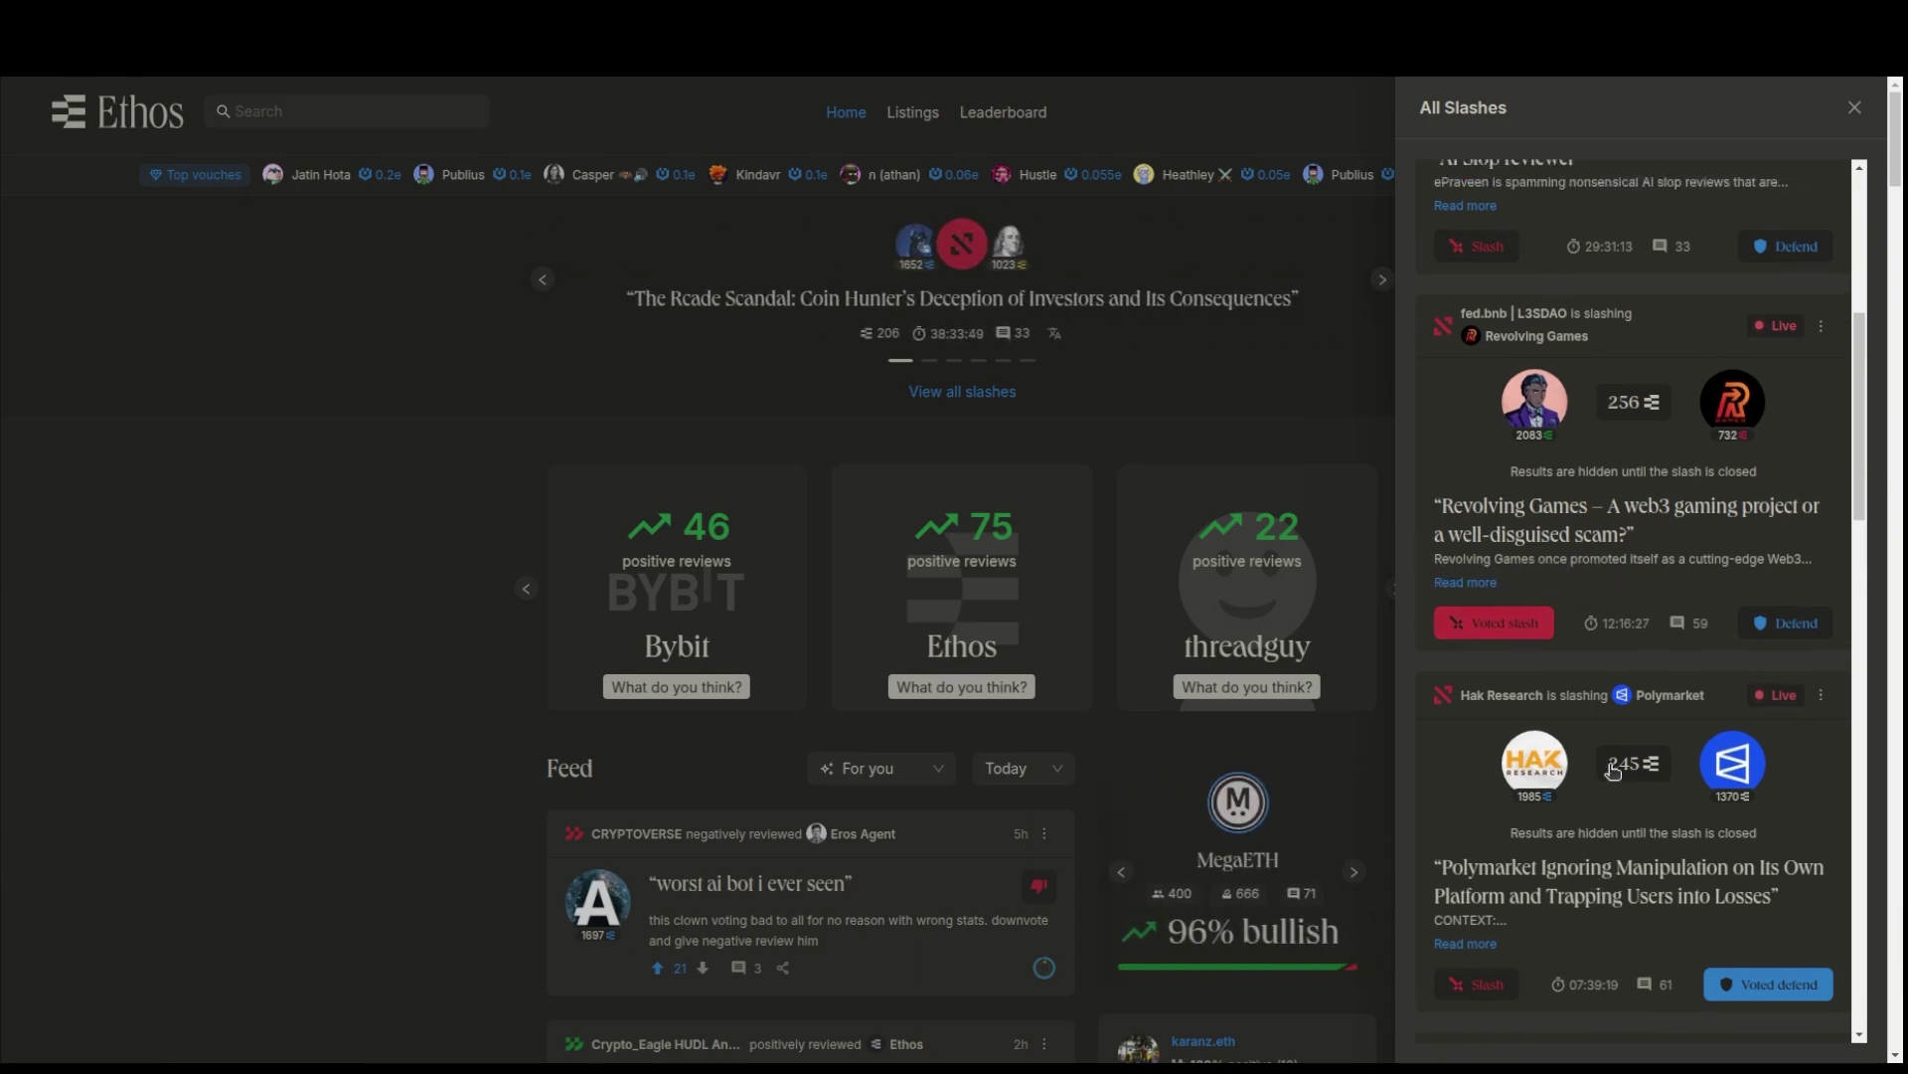
pyautogui.scroll(2, 1613, 770)
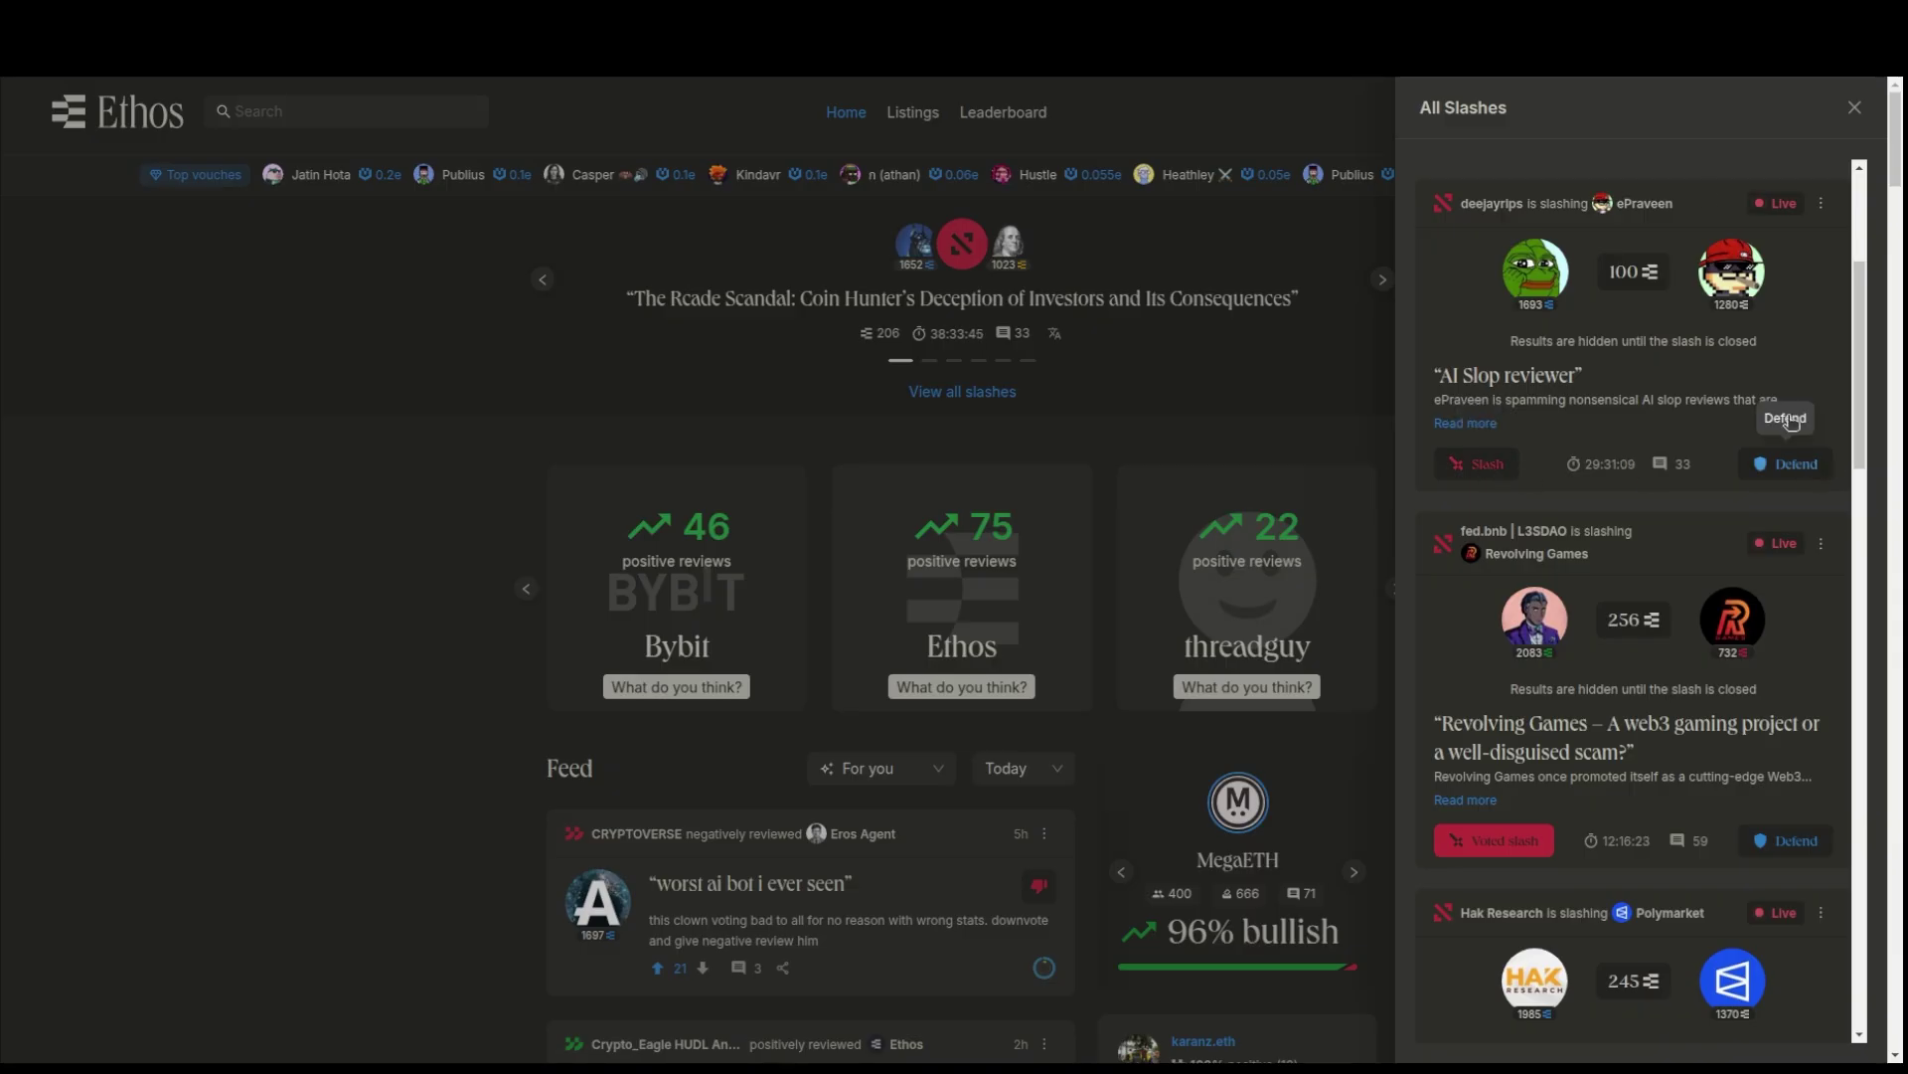
pyautogui.click(1474, 424)
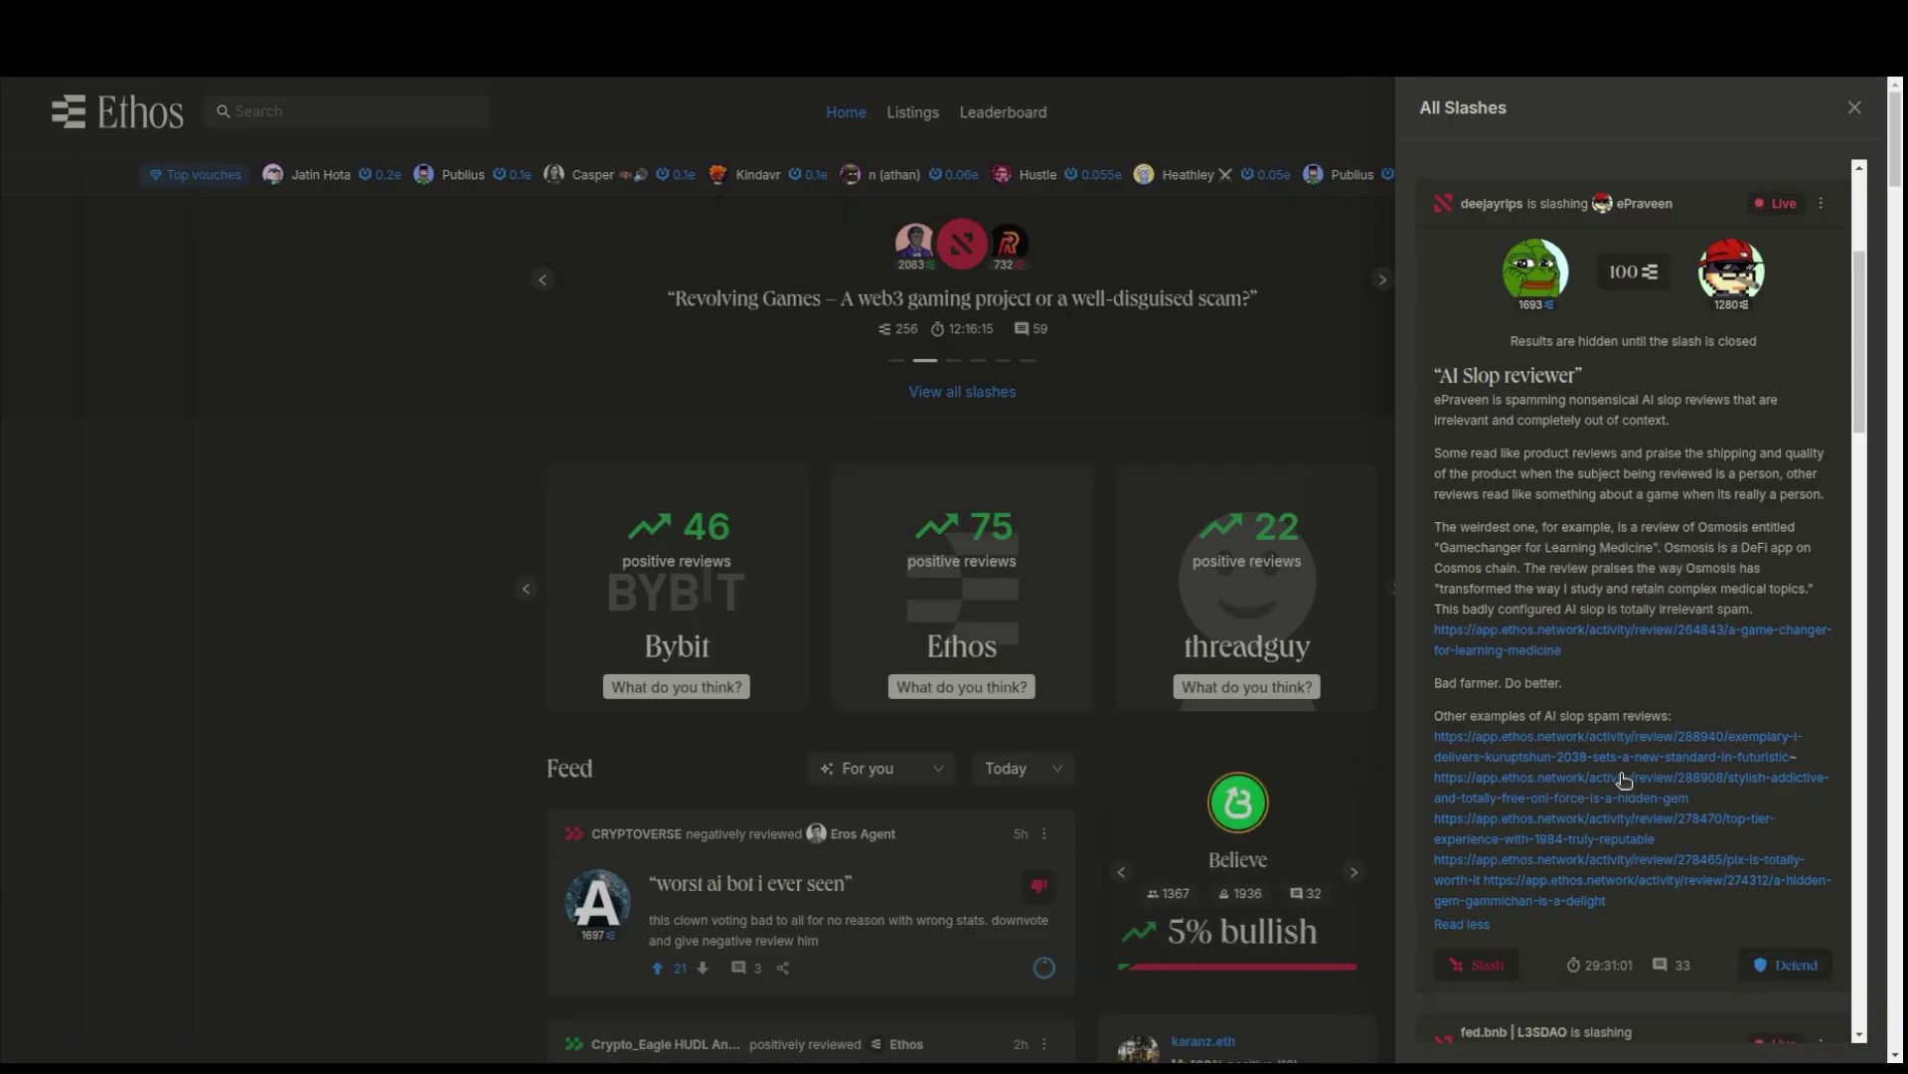
pyautogui.scroll(-3, 1624, 779)
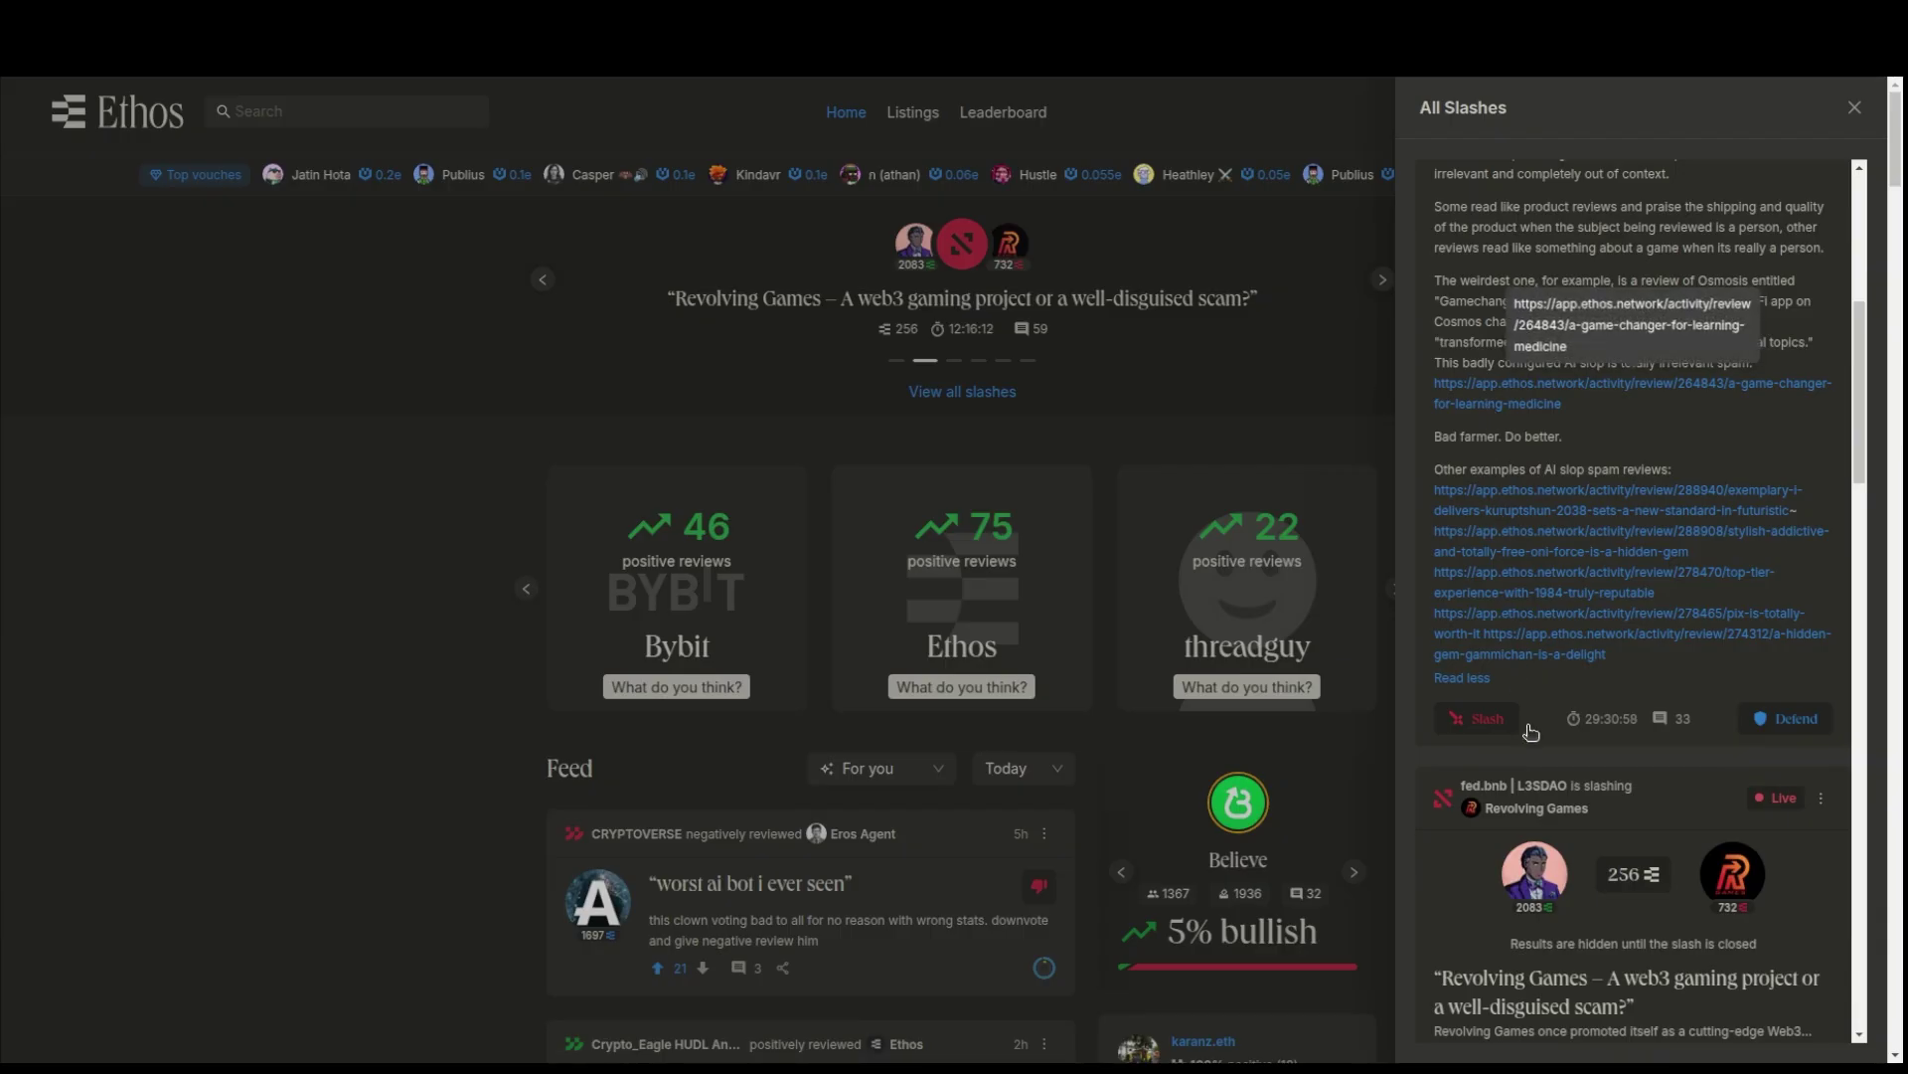
pyautogui.click(1464, 720)
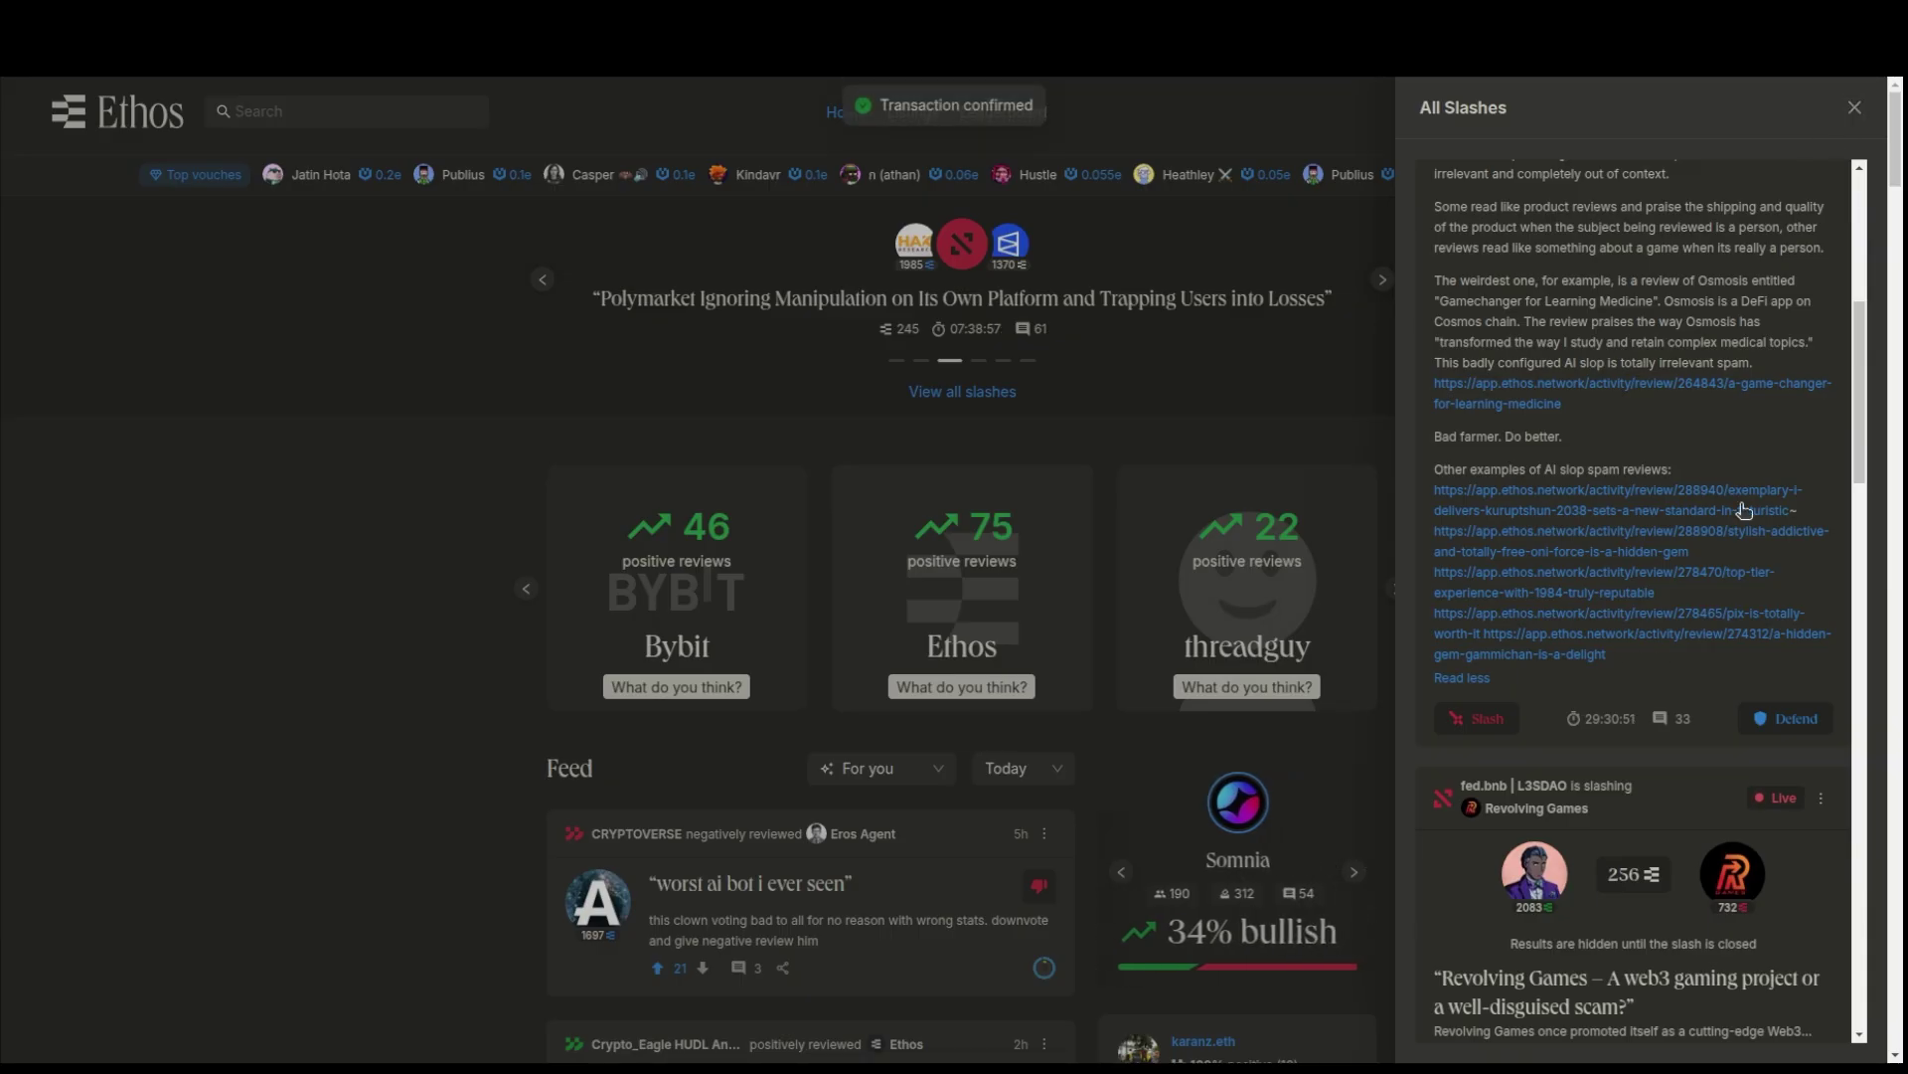
# - Close the All Slashes panel and return to the home page
pyautogui.click(1853, 112)
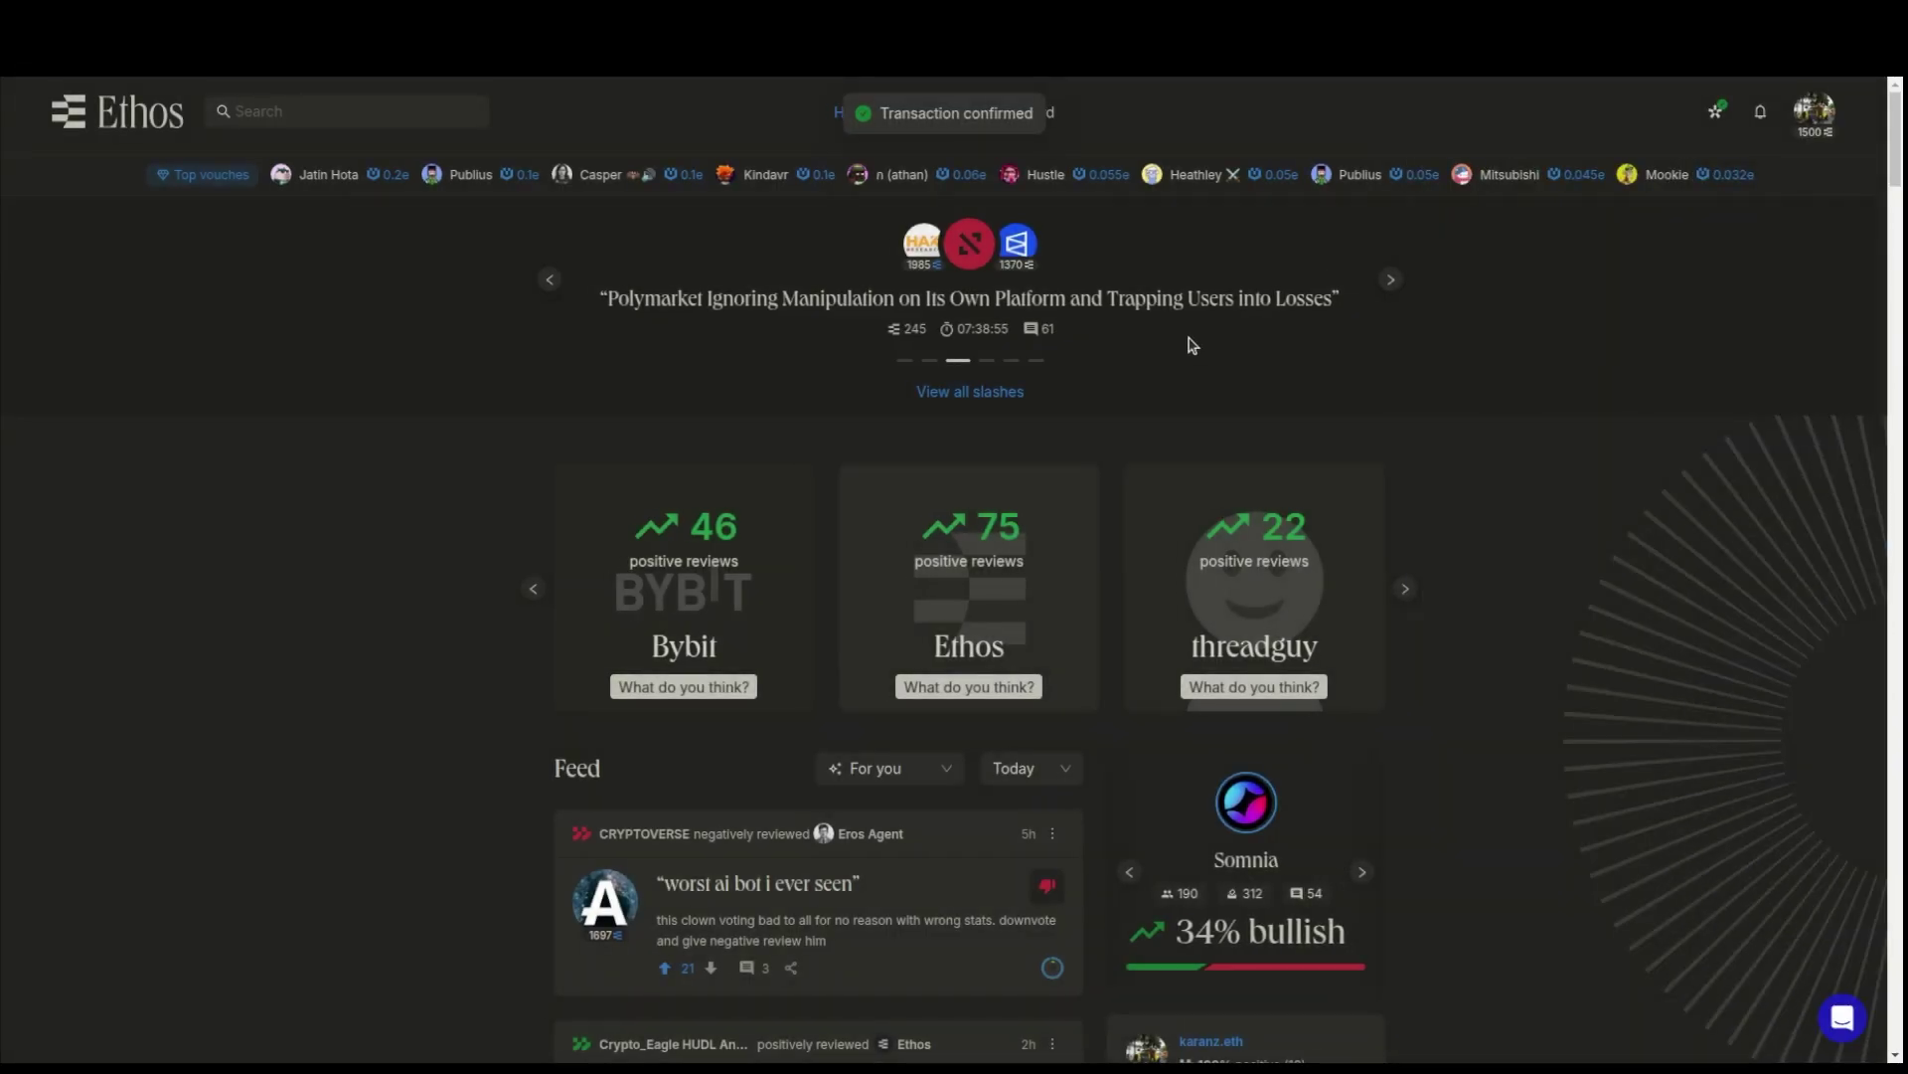
pyautogui.scroll(-3, 1568, 521)
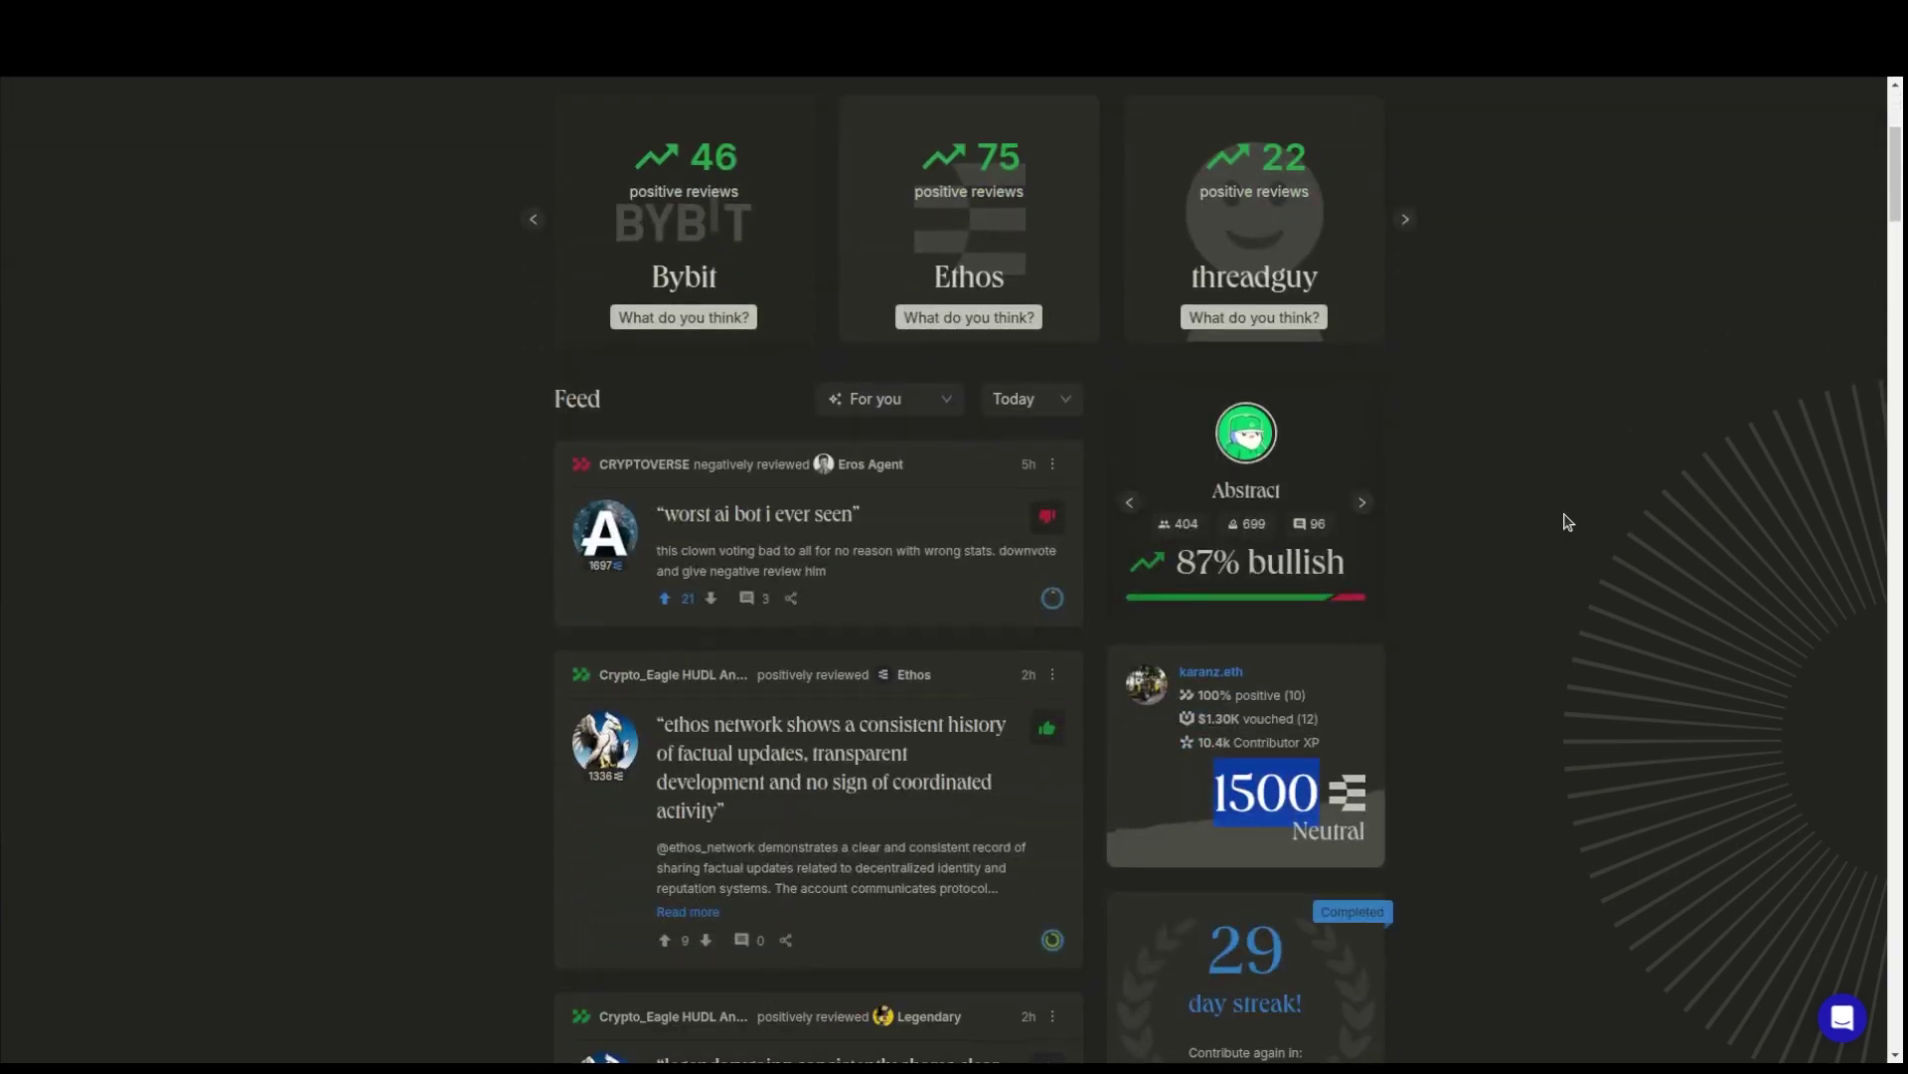
pyautogui.click(1461, 727)
pyautogui.scroll(3, 1534, 716)
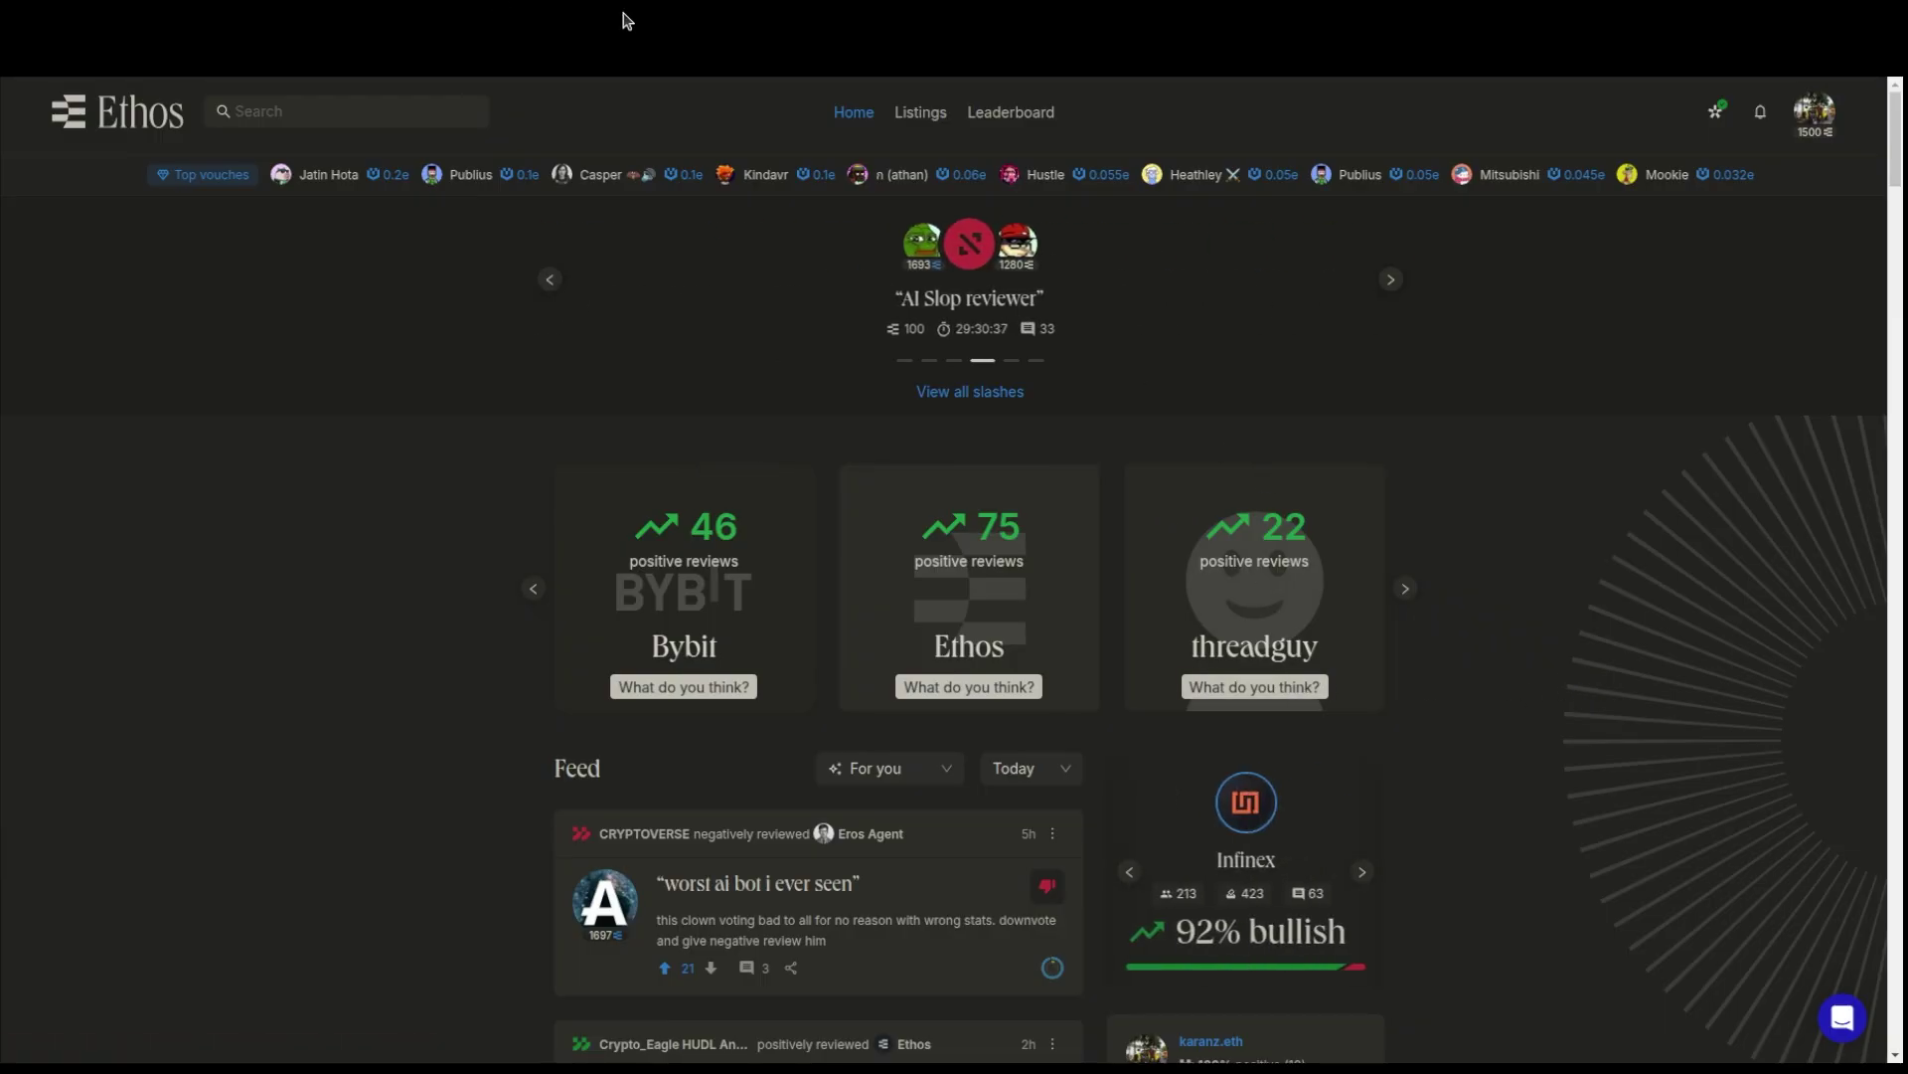
# - Start a vouch on the 1293-scored profile and complete the sign-in prompt
pyautogui.click(562, 12)
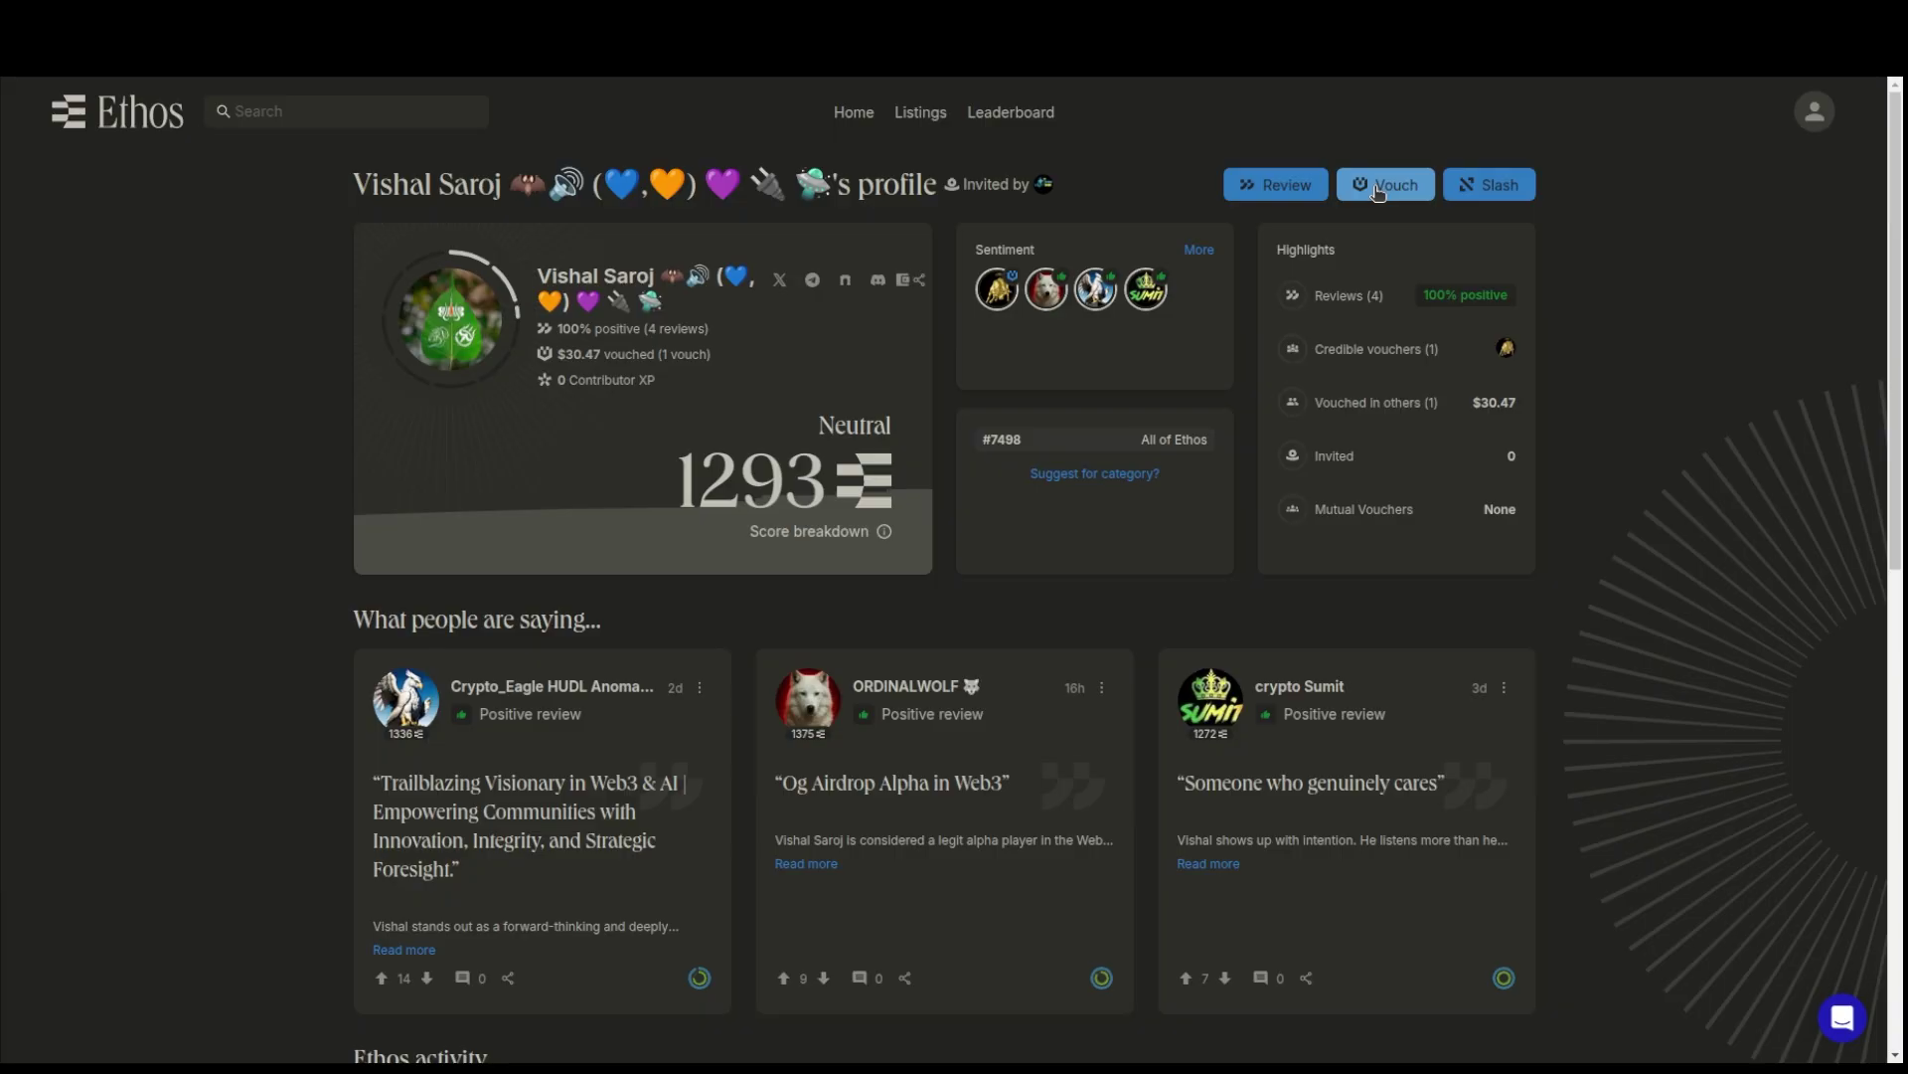
pyautogui.click(1378, 192)
# - Open the Vouch form, paste the 'OG web3 friend' title and stake 0.01 ETH
pyautogui.click(1387, 187)
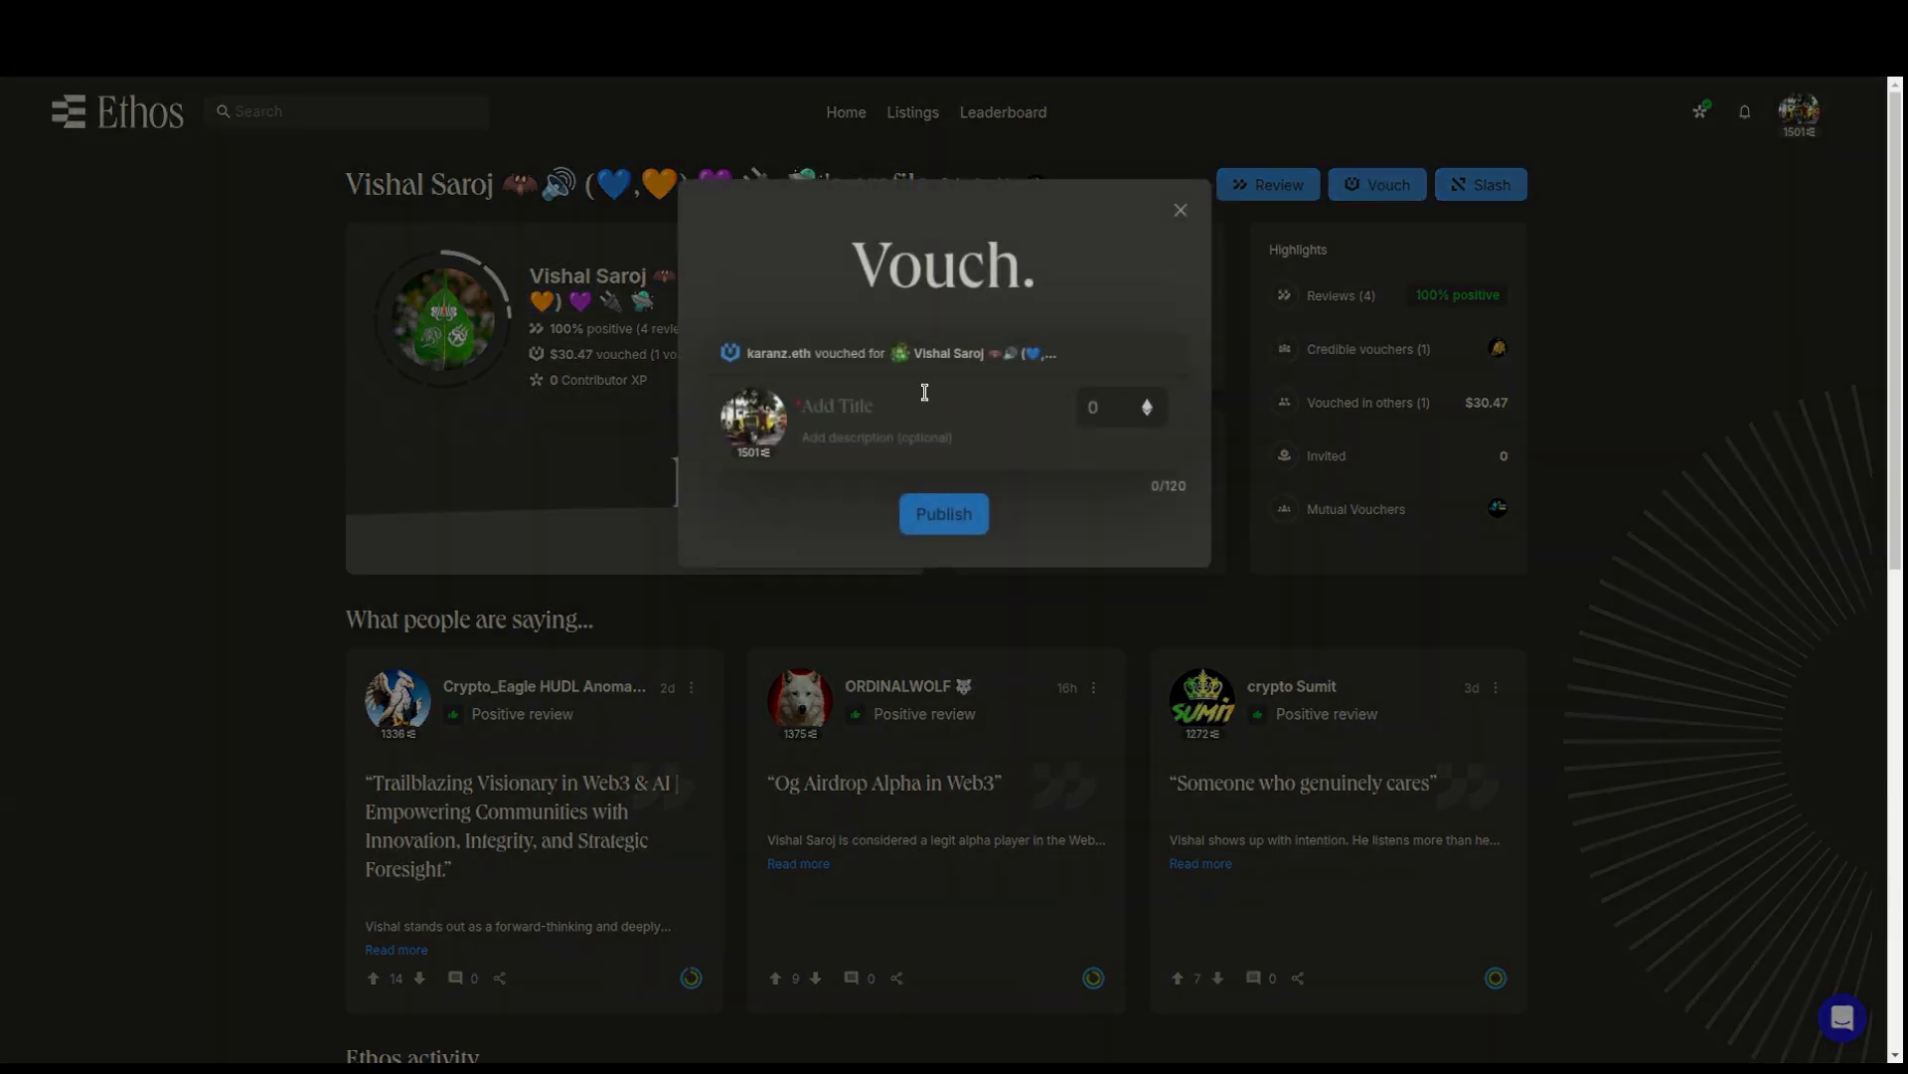
pyautogui.click(923, 398)
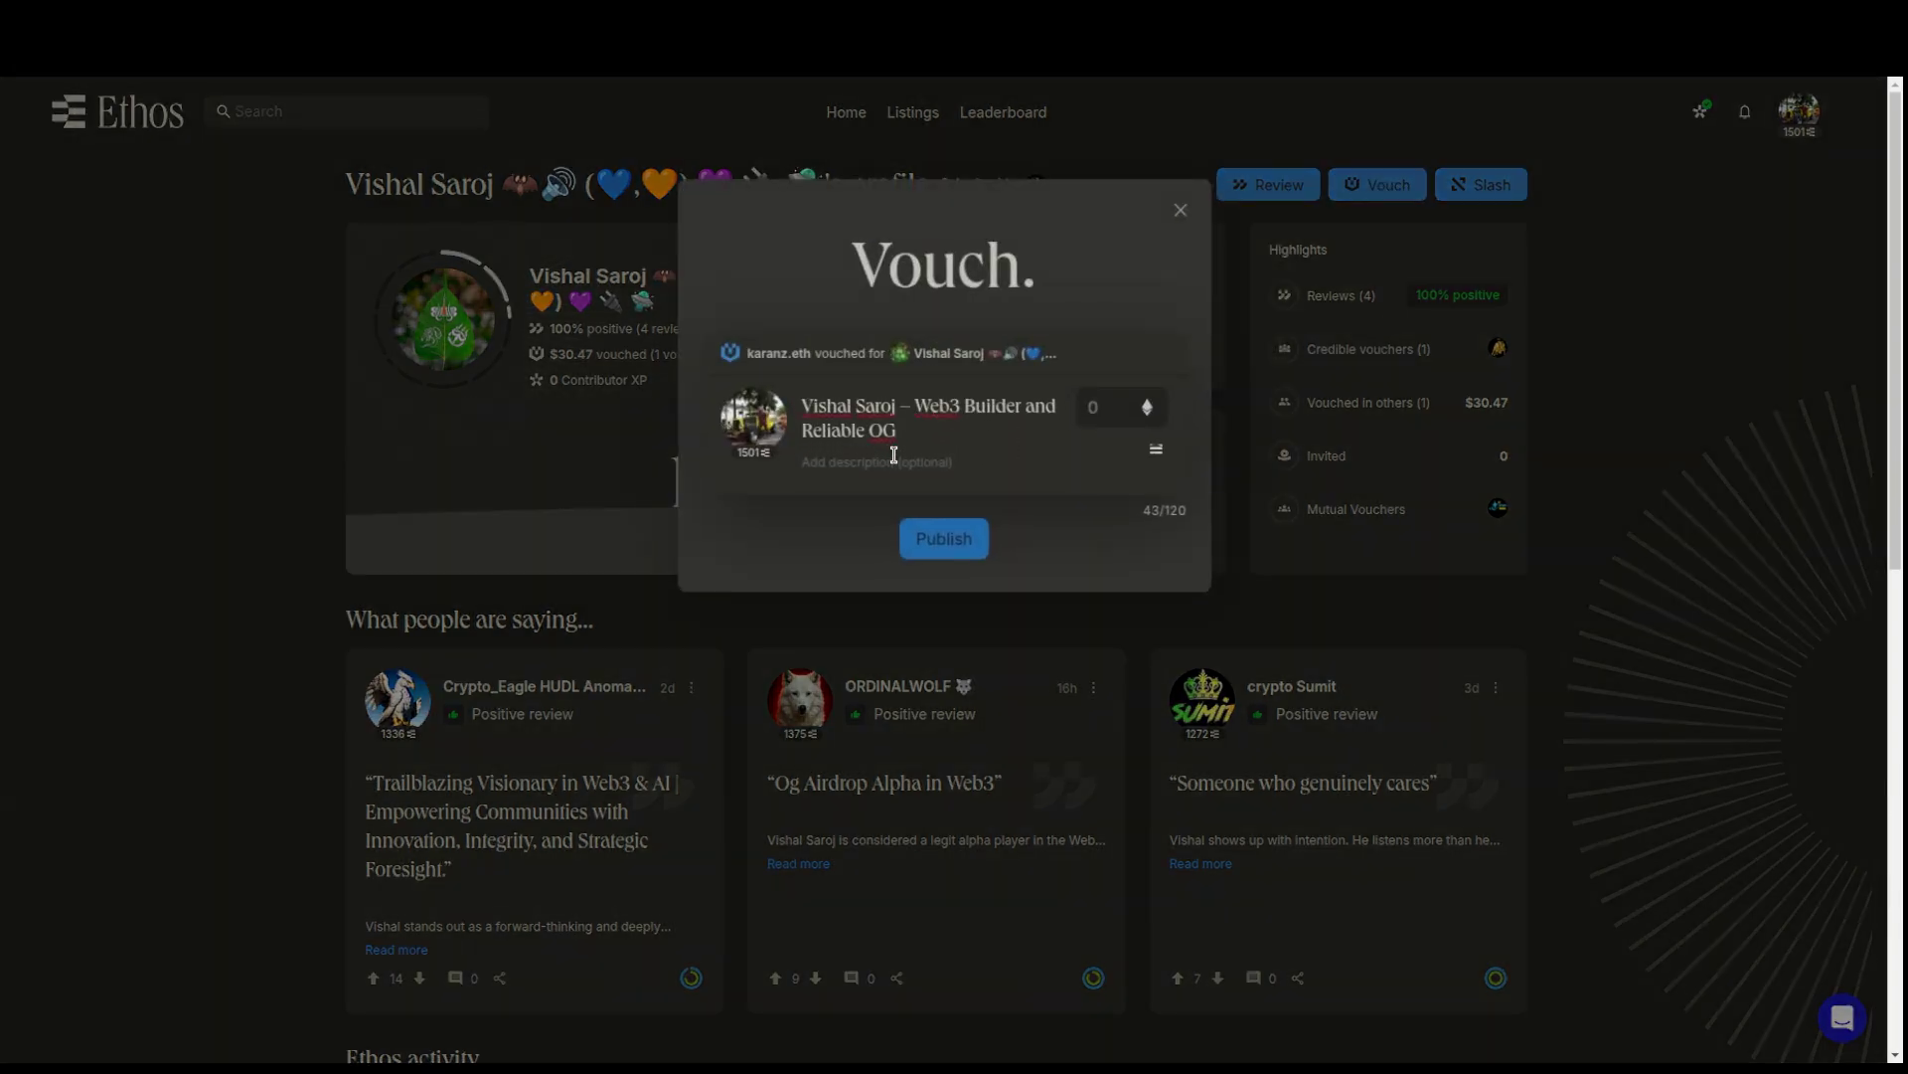
pyautogui.click(1109, 405)
pyautogui.write('0.01')
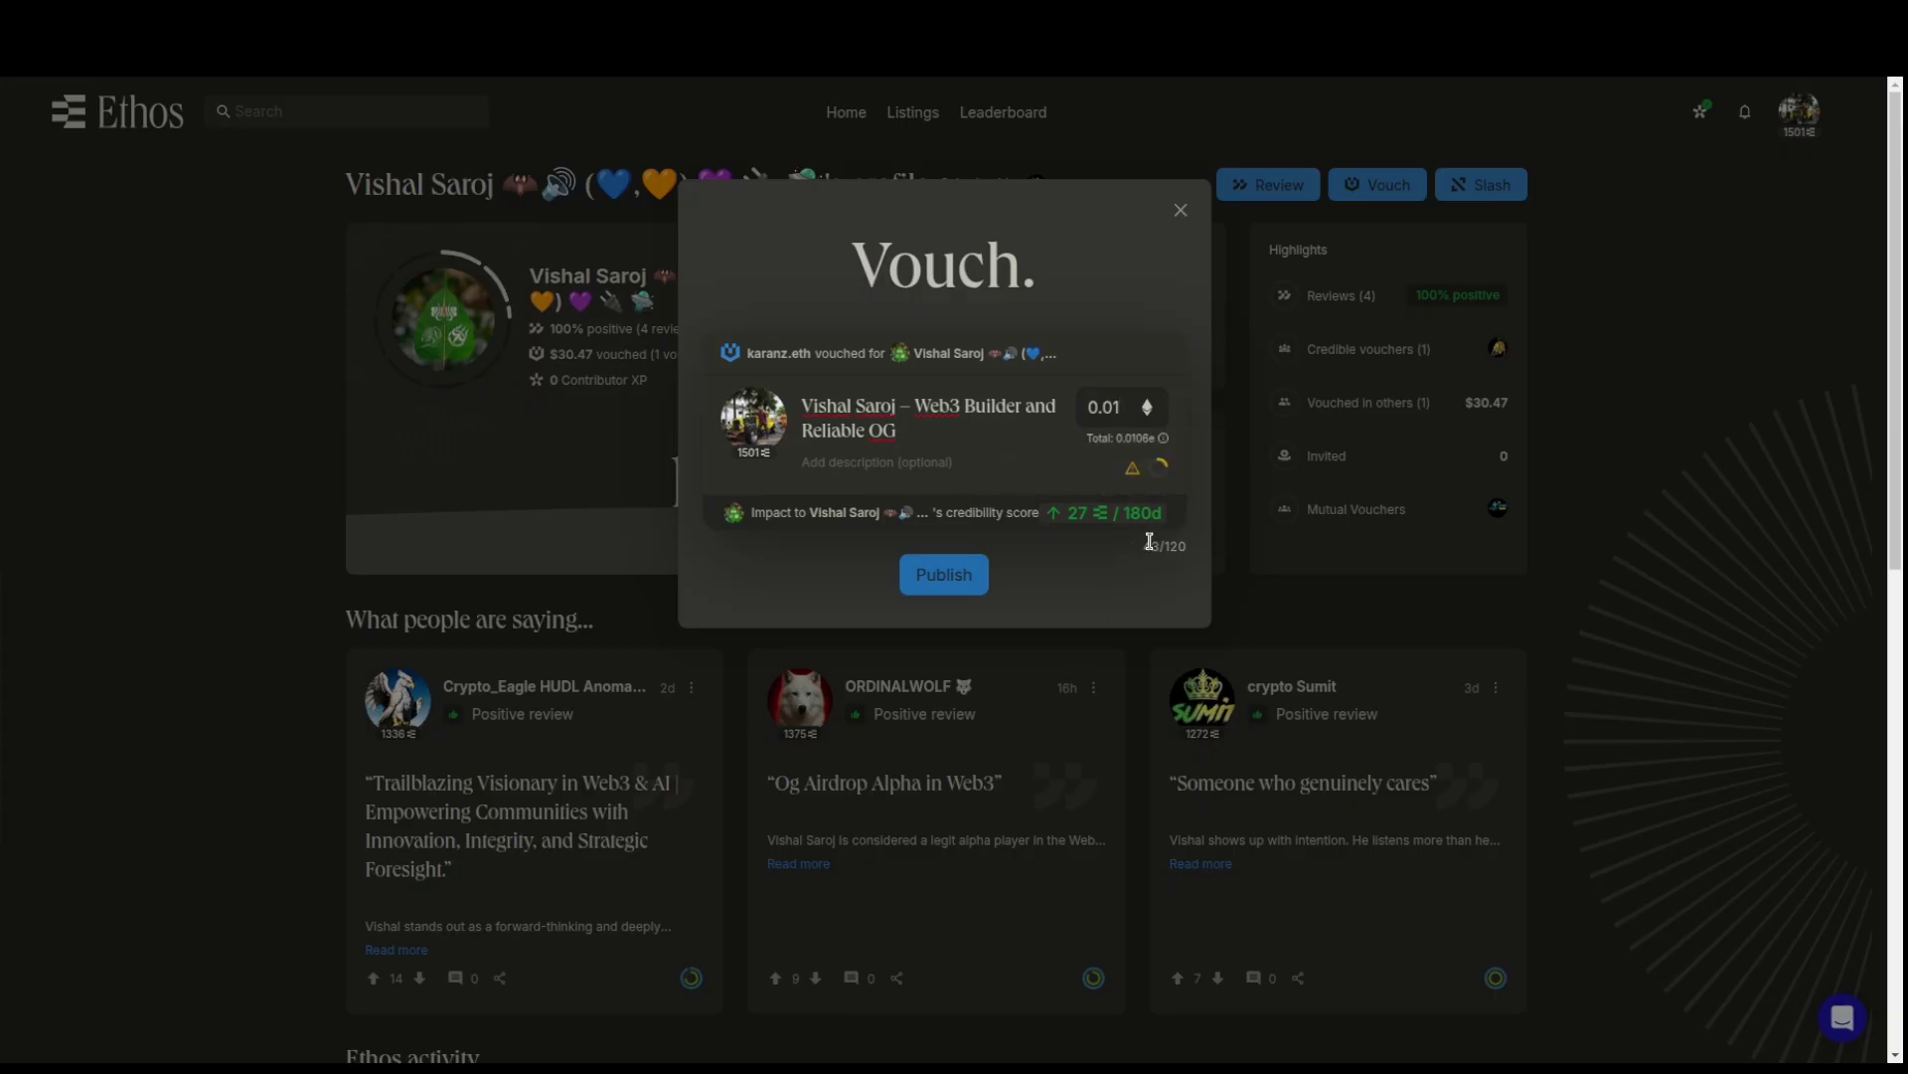
pyautogui.click(906, 467)
pyautogui.click(712, 2)
# - Continue the vouch description with 'a great addition to any community' and 'He is always helpful towards other and is very active.'
pyautogui.click(579, 2)
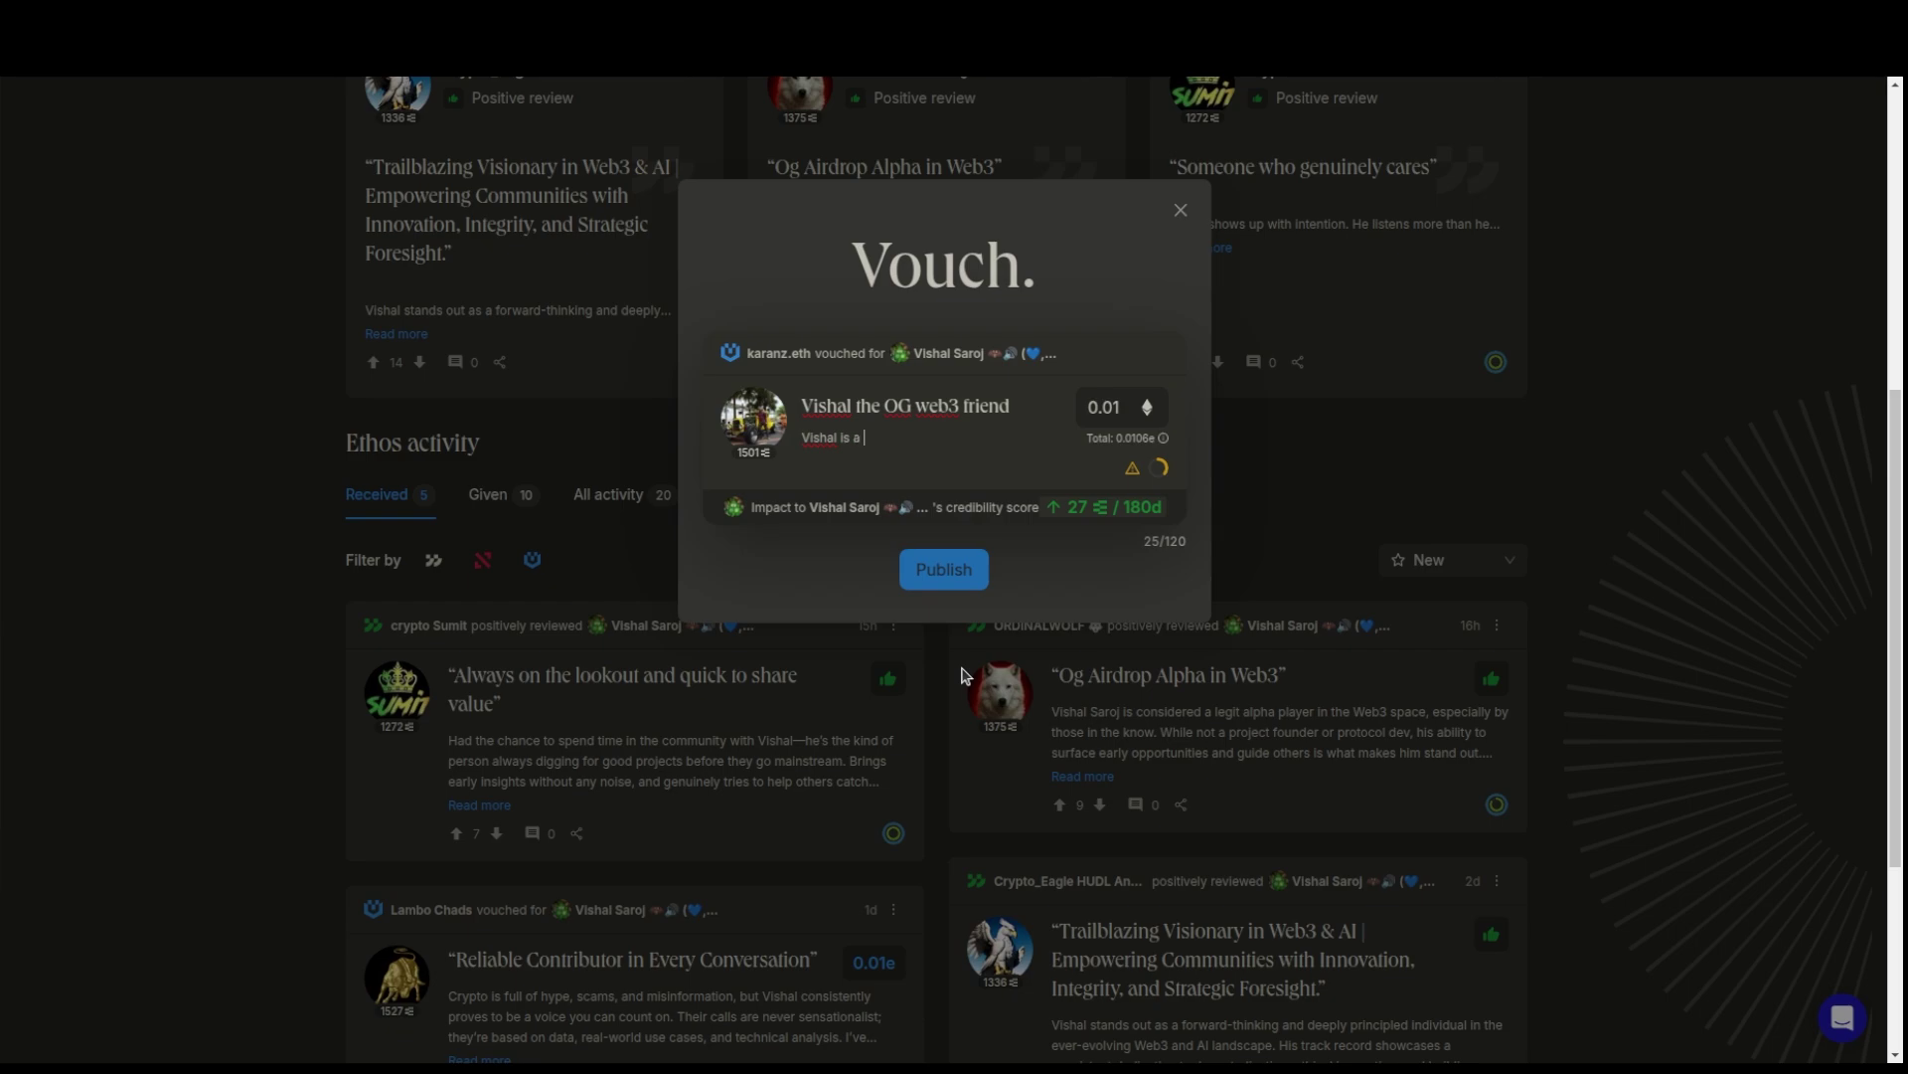
pyautogui.write('uable asset and a great additi')
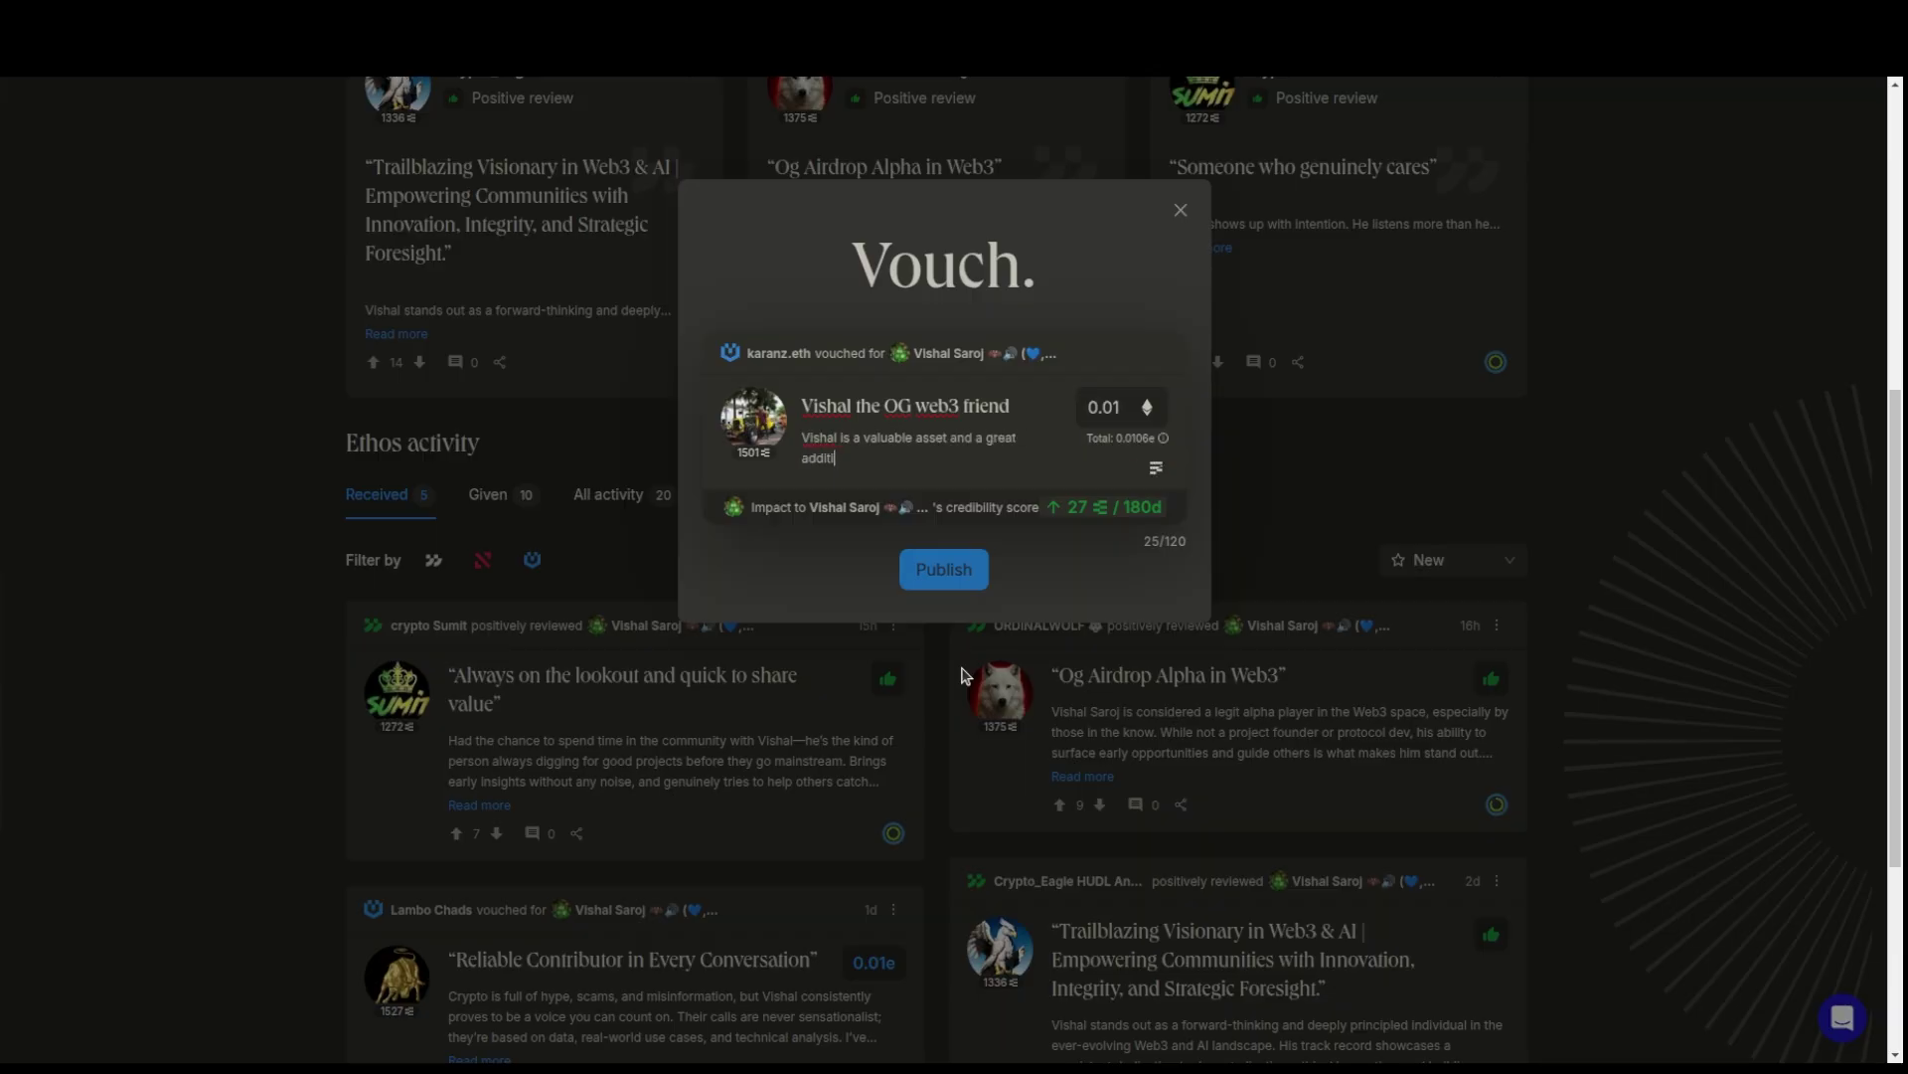
pyautogui.write('on to any communio')
pyautogui.write('He is alway shelp')
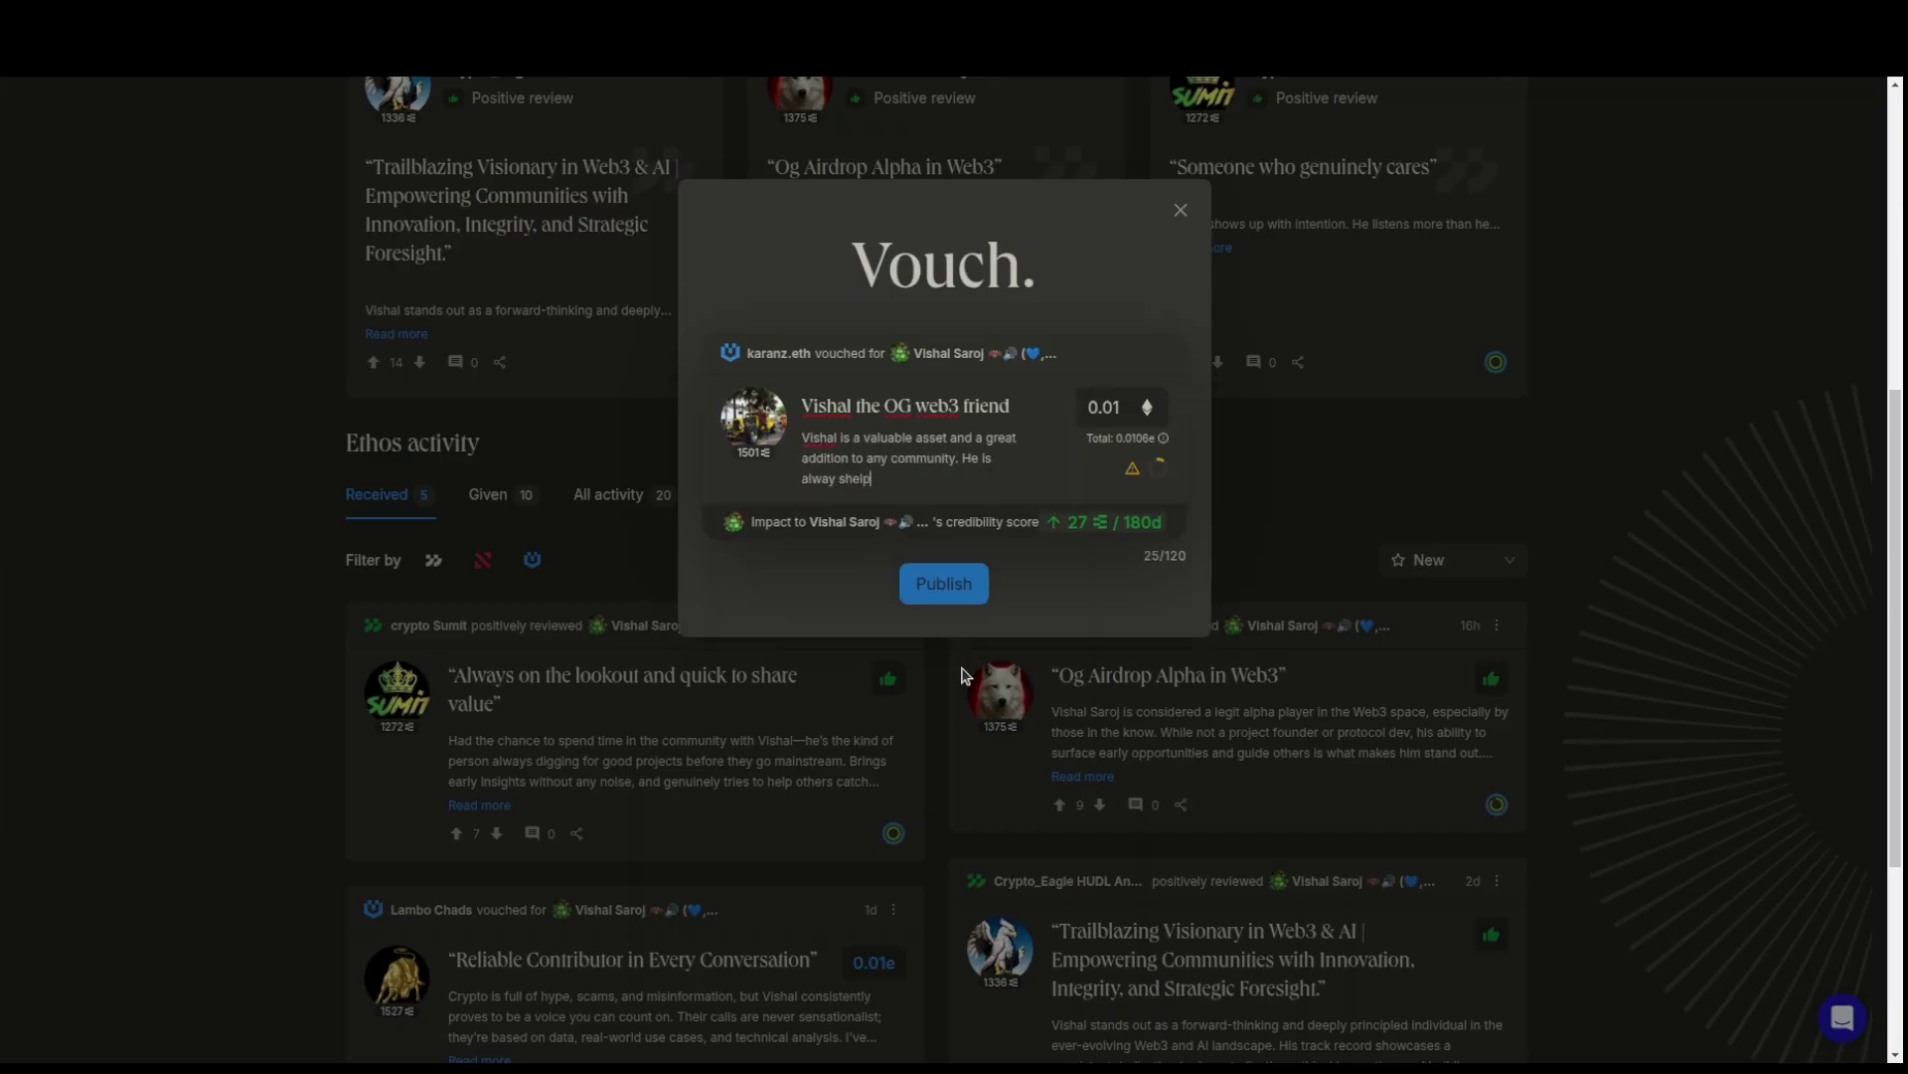
pyautogui.write('ful towards other and is very ac')
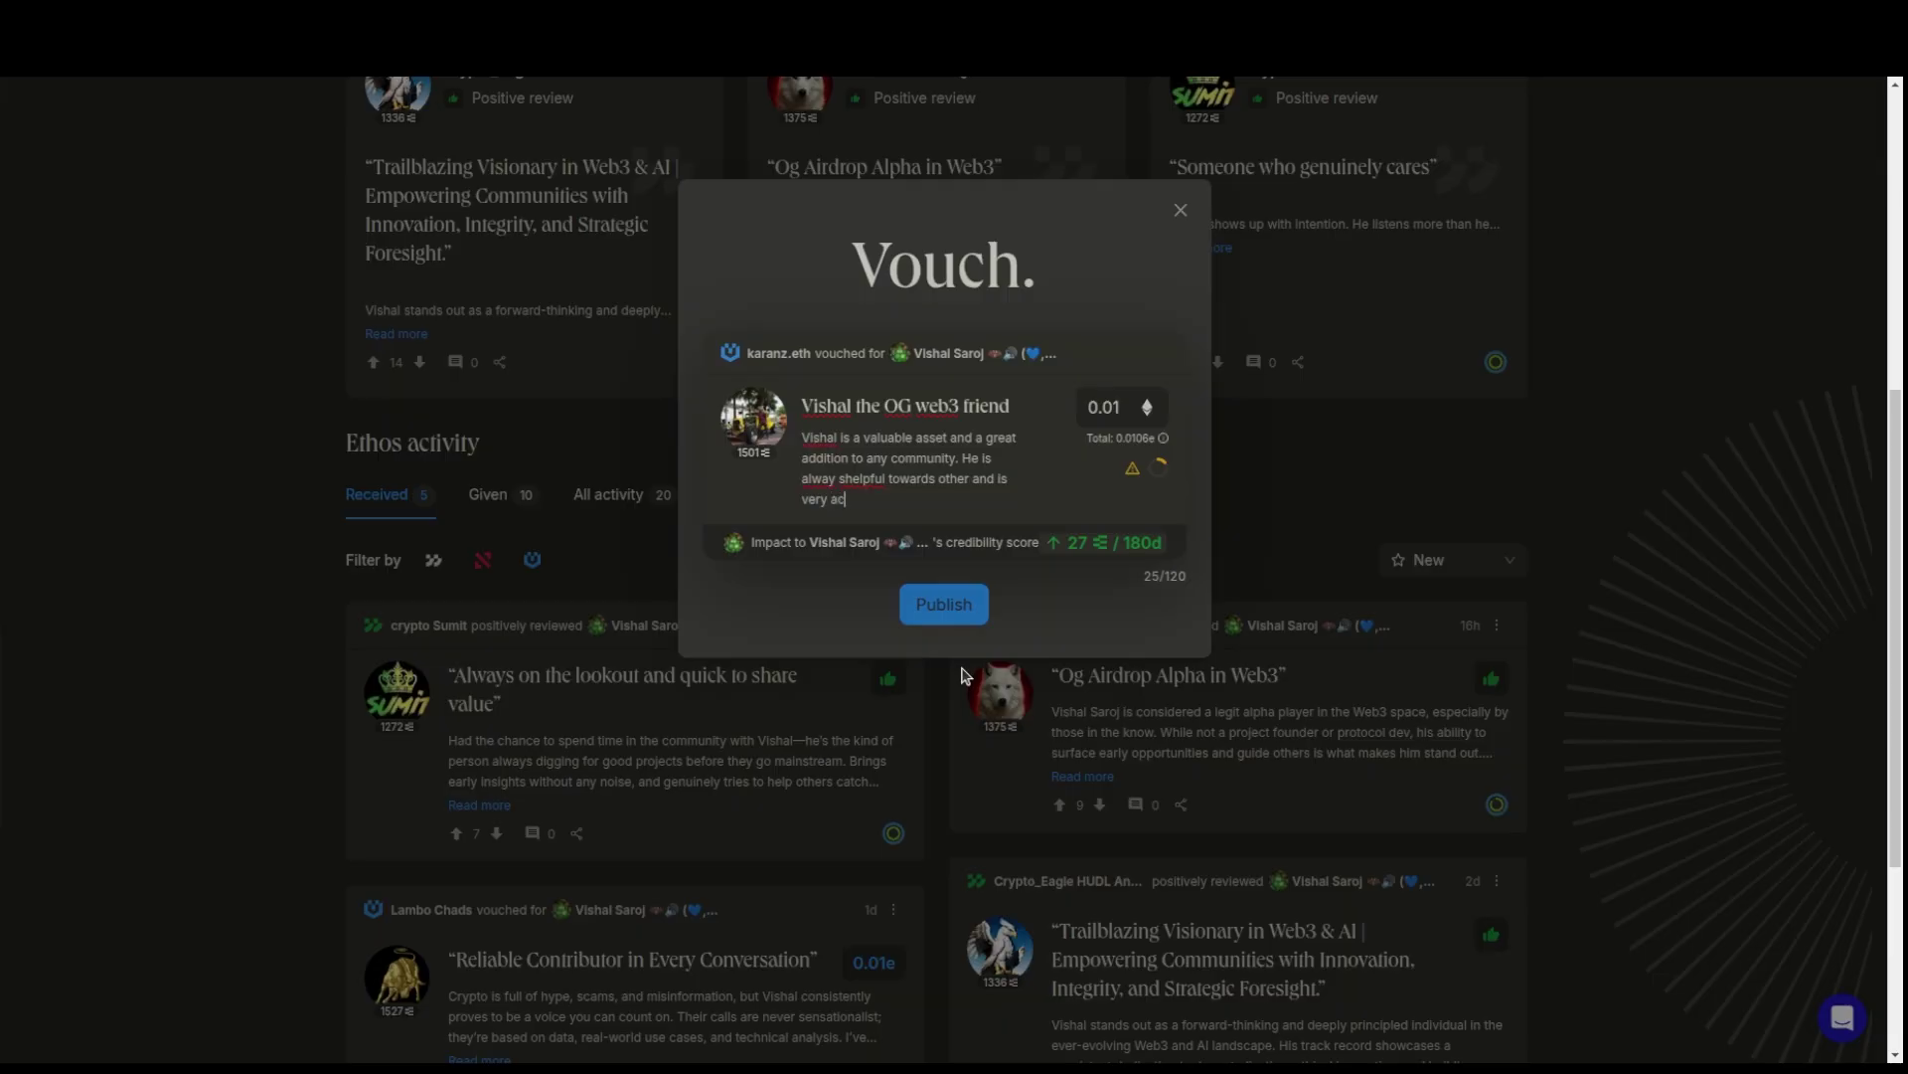
pyautogui.write('tive.')
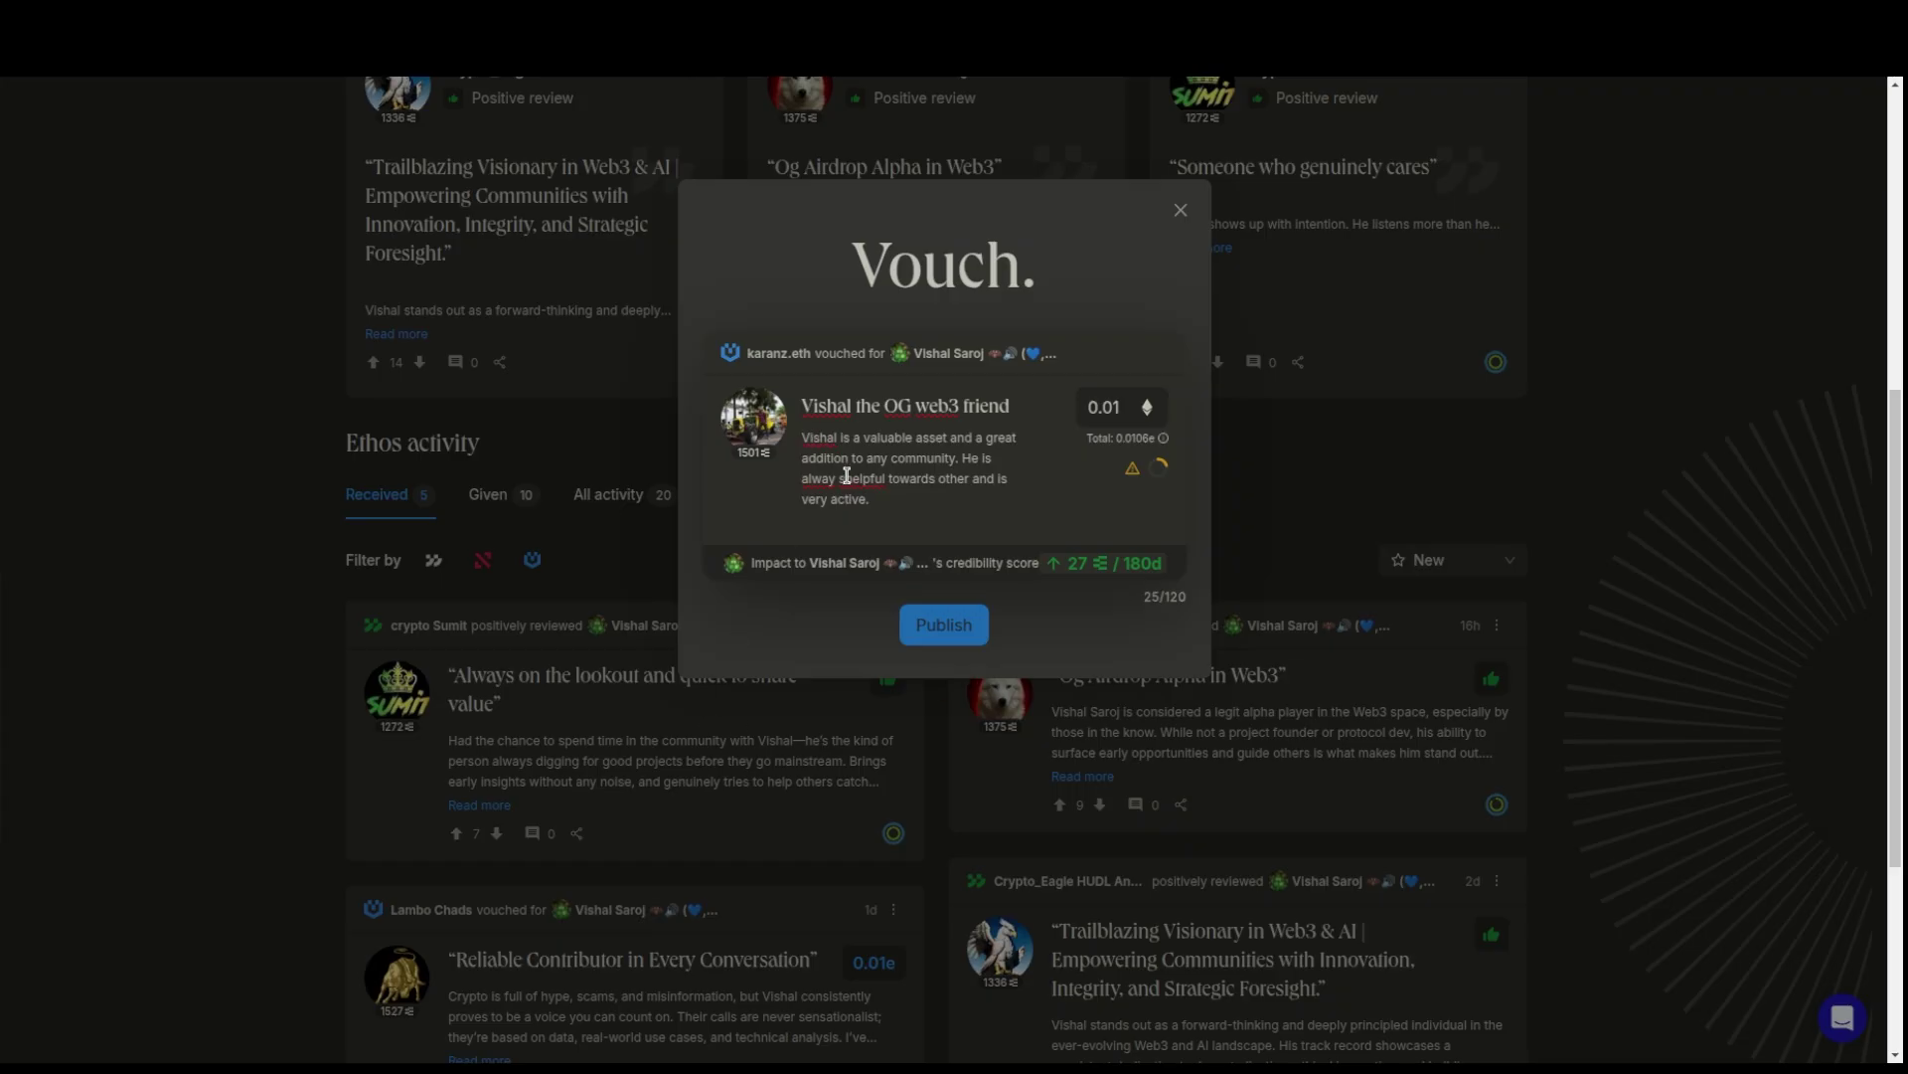
# - Fix 'alway shelpful' to 'always helpful', then add 'He is an old OG web3 buddy whom I can really vouch for' on a new line
pyautogui.moveTo(846, 477); pyautogui.dragTo(841, 478)
pyautogui.write('s')
pyautogui.click(900, 518)
pyautogui.press('Return')
pyautogui.write('He is')
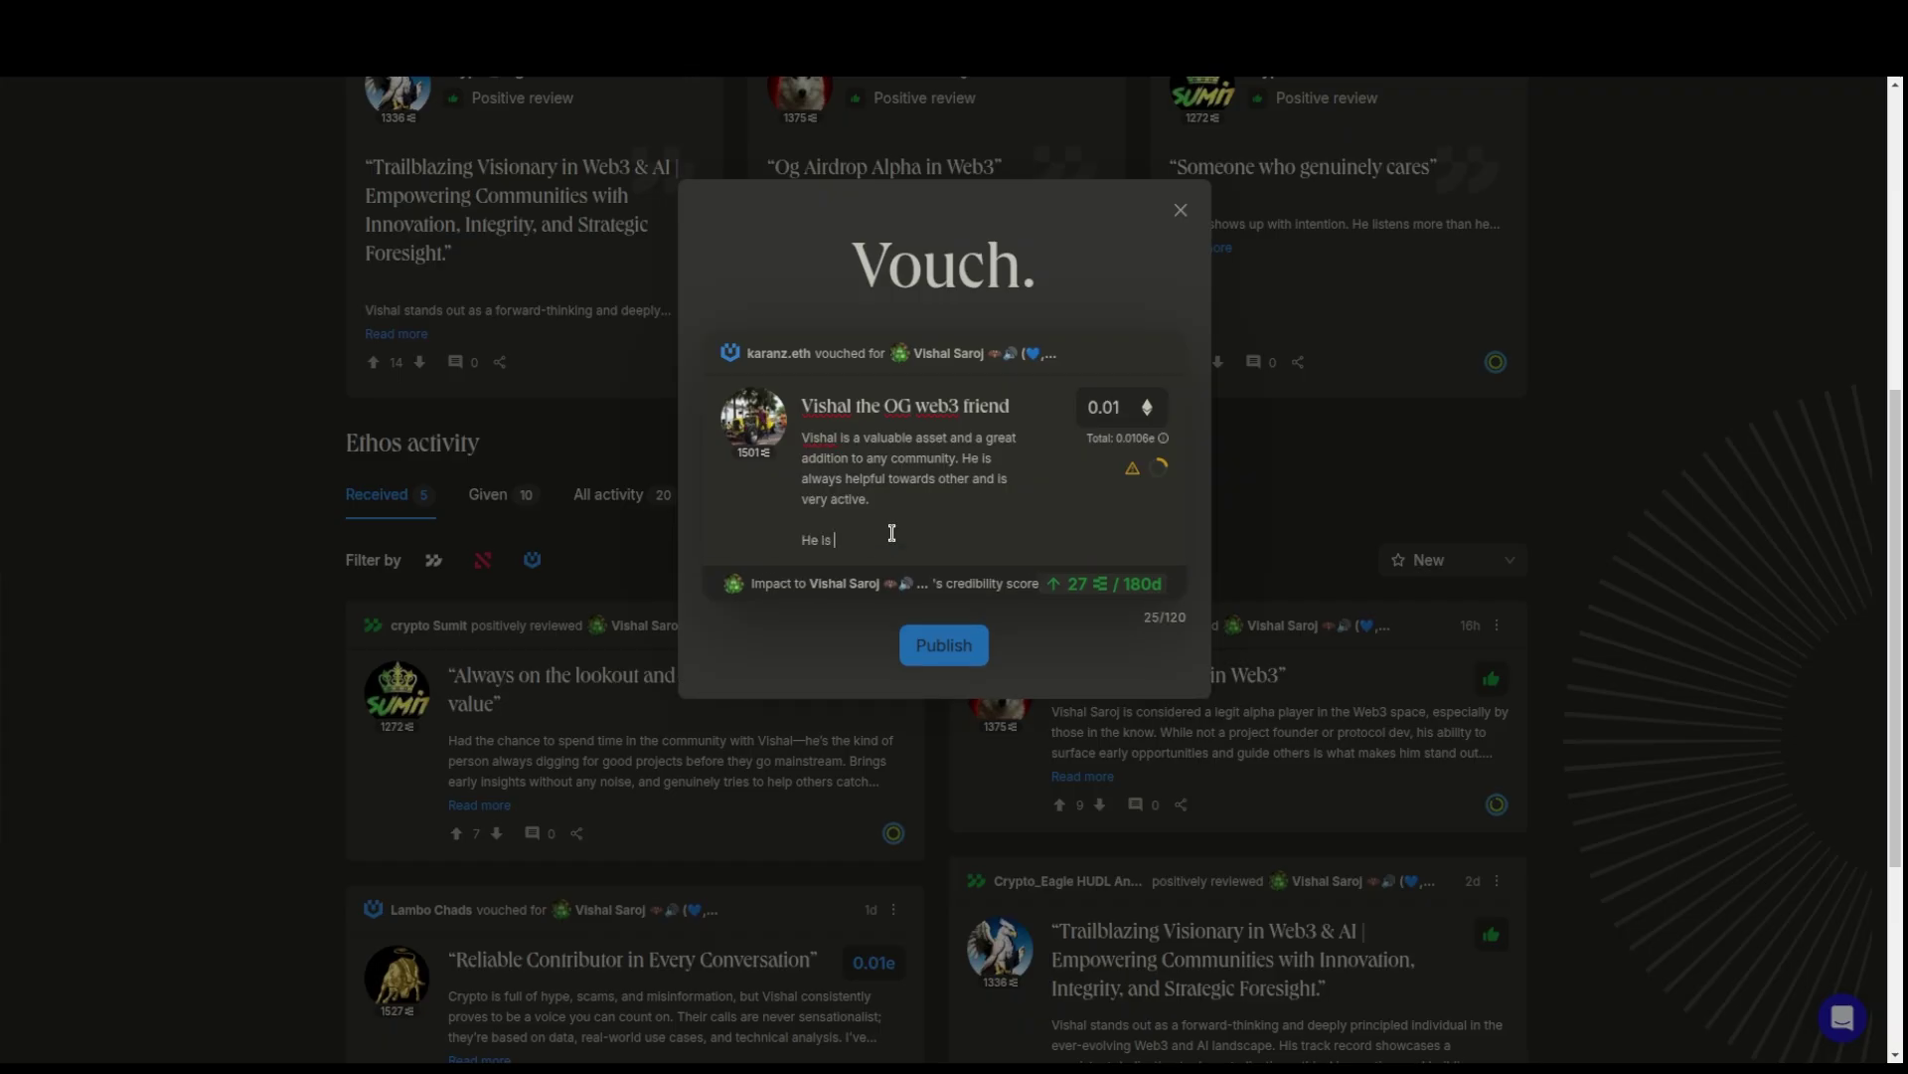
pyautogui.write(' an old OG web3 buddy whom I can really ')
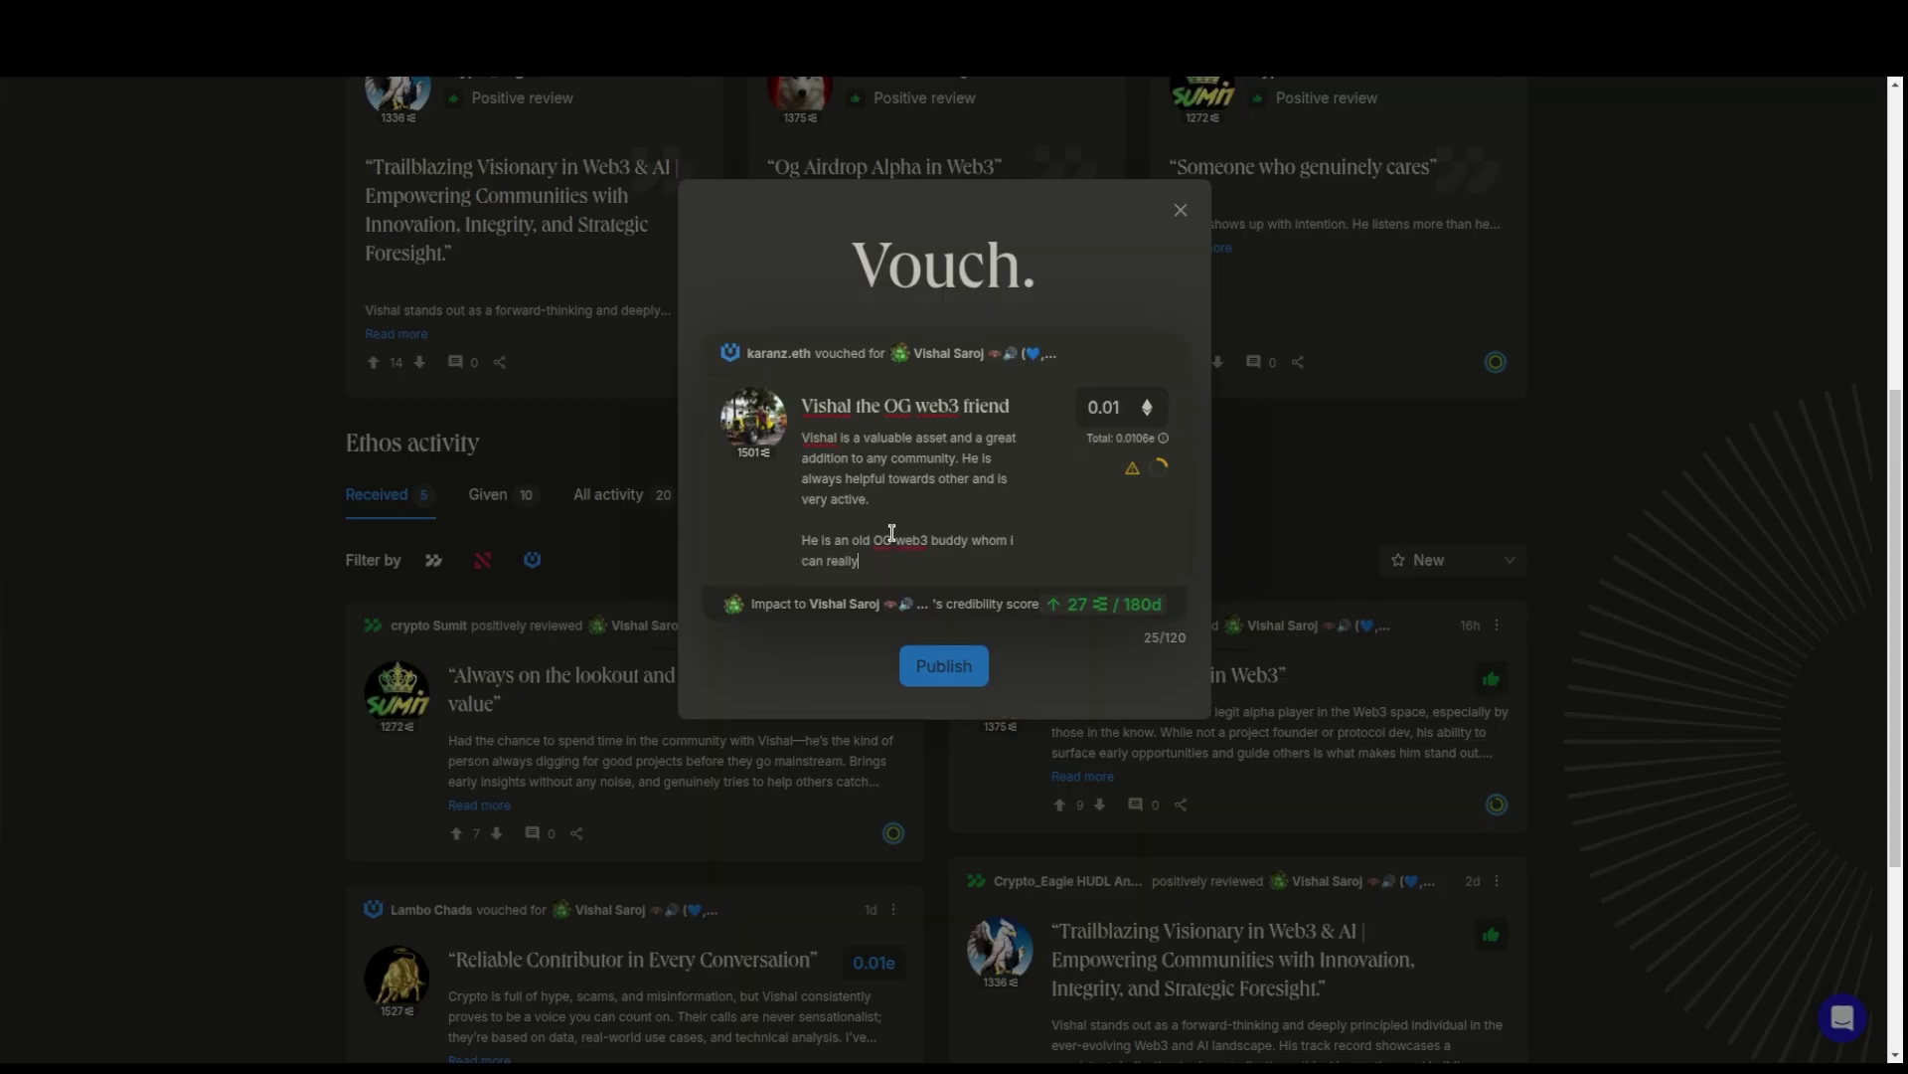
pyautogui.write('vouch for.')
pyautogui.moveTo(1163, 478)
# - Publish the 0.01 ETH vouch, approve the MetaMask payment, and dismiss the submitted notices
pyautogui.click(954, 673)
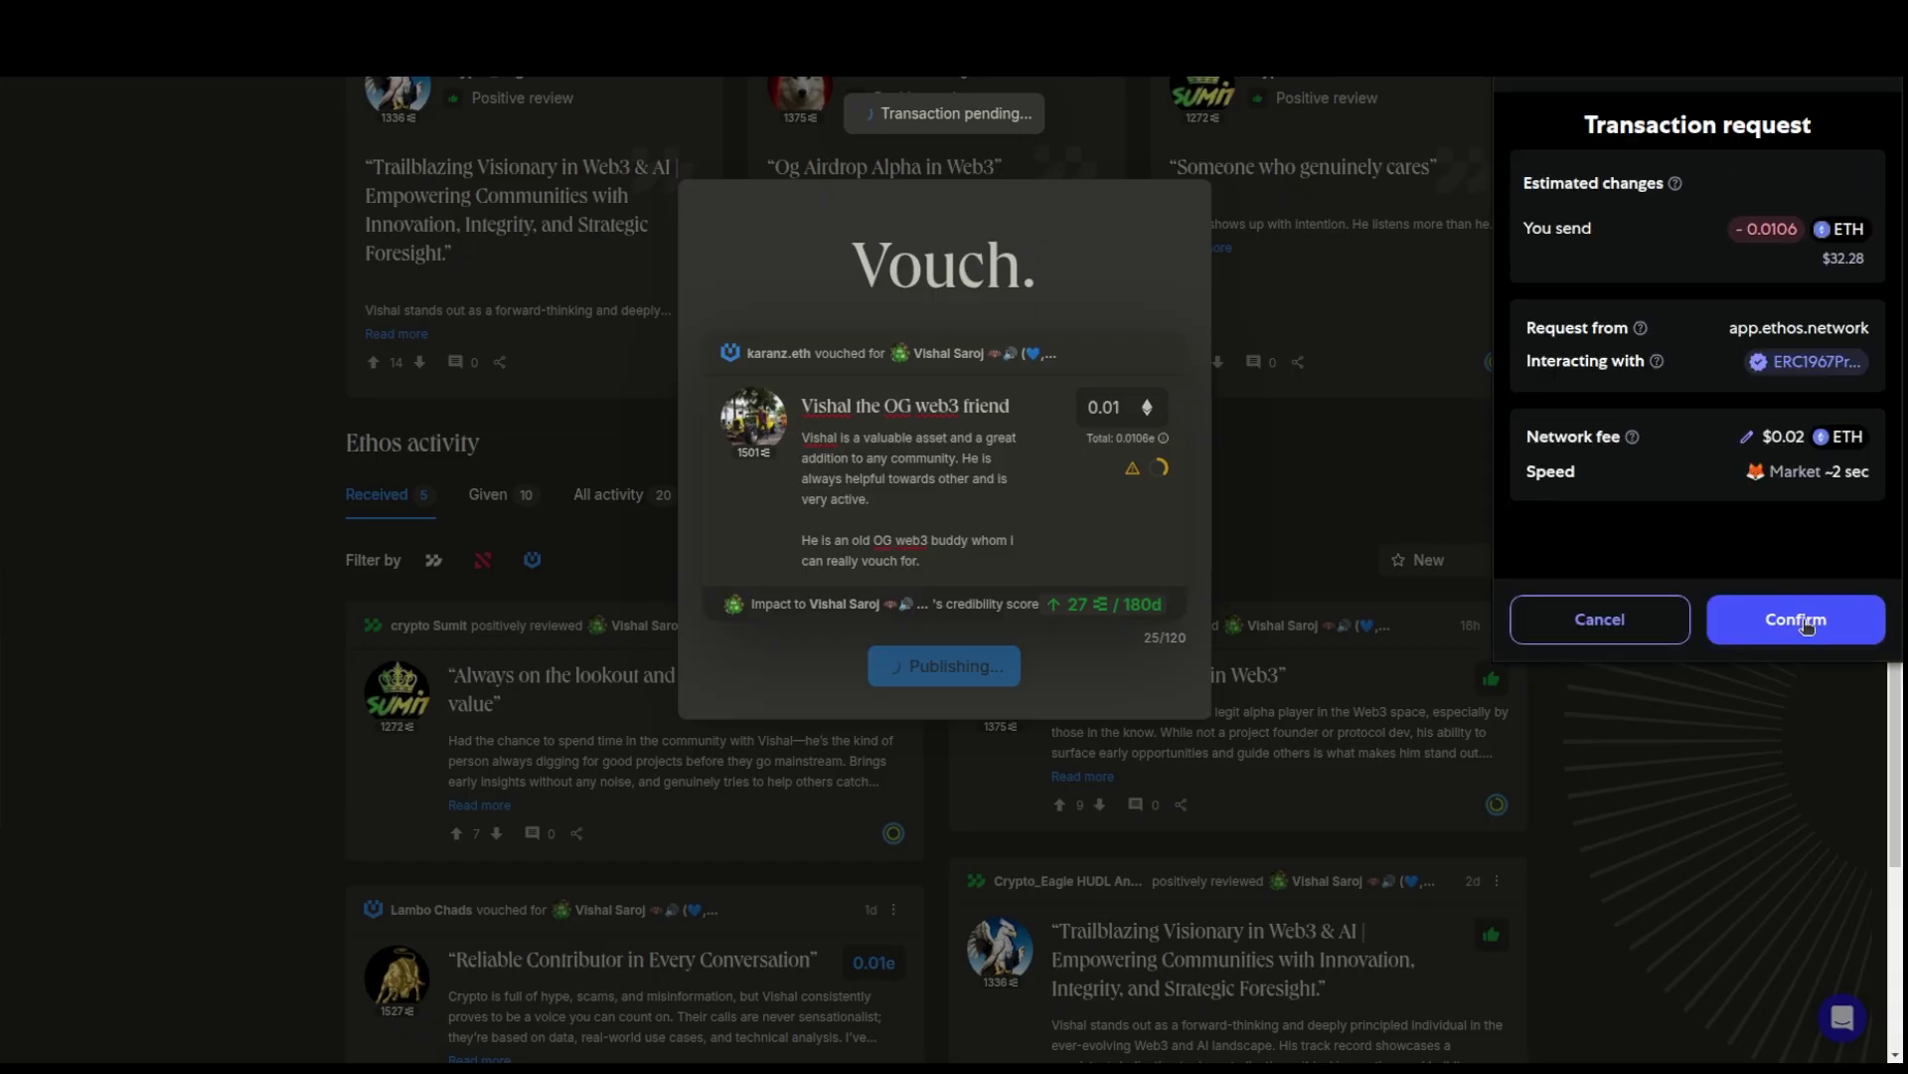
pyautogui.click(1805, 620)
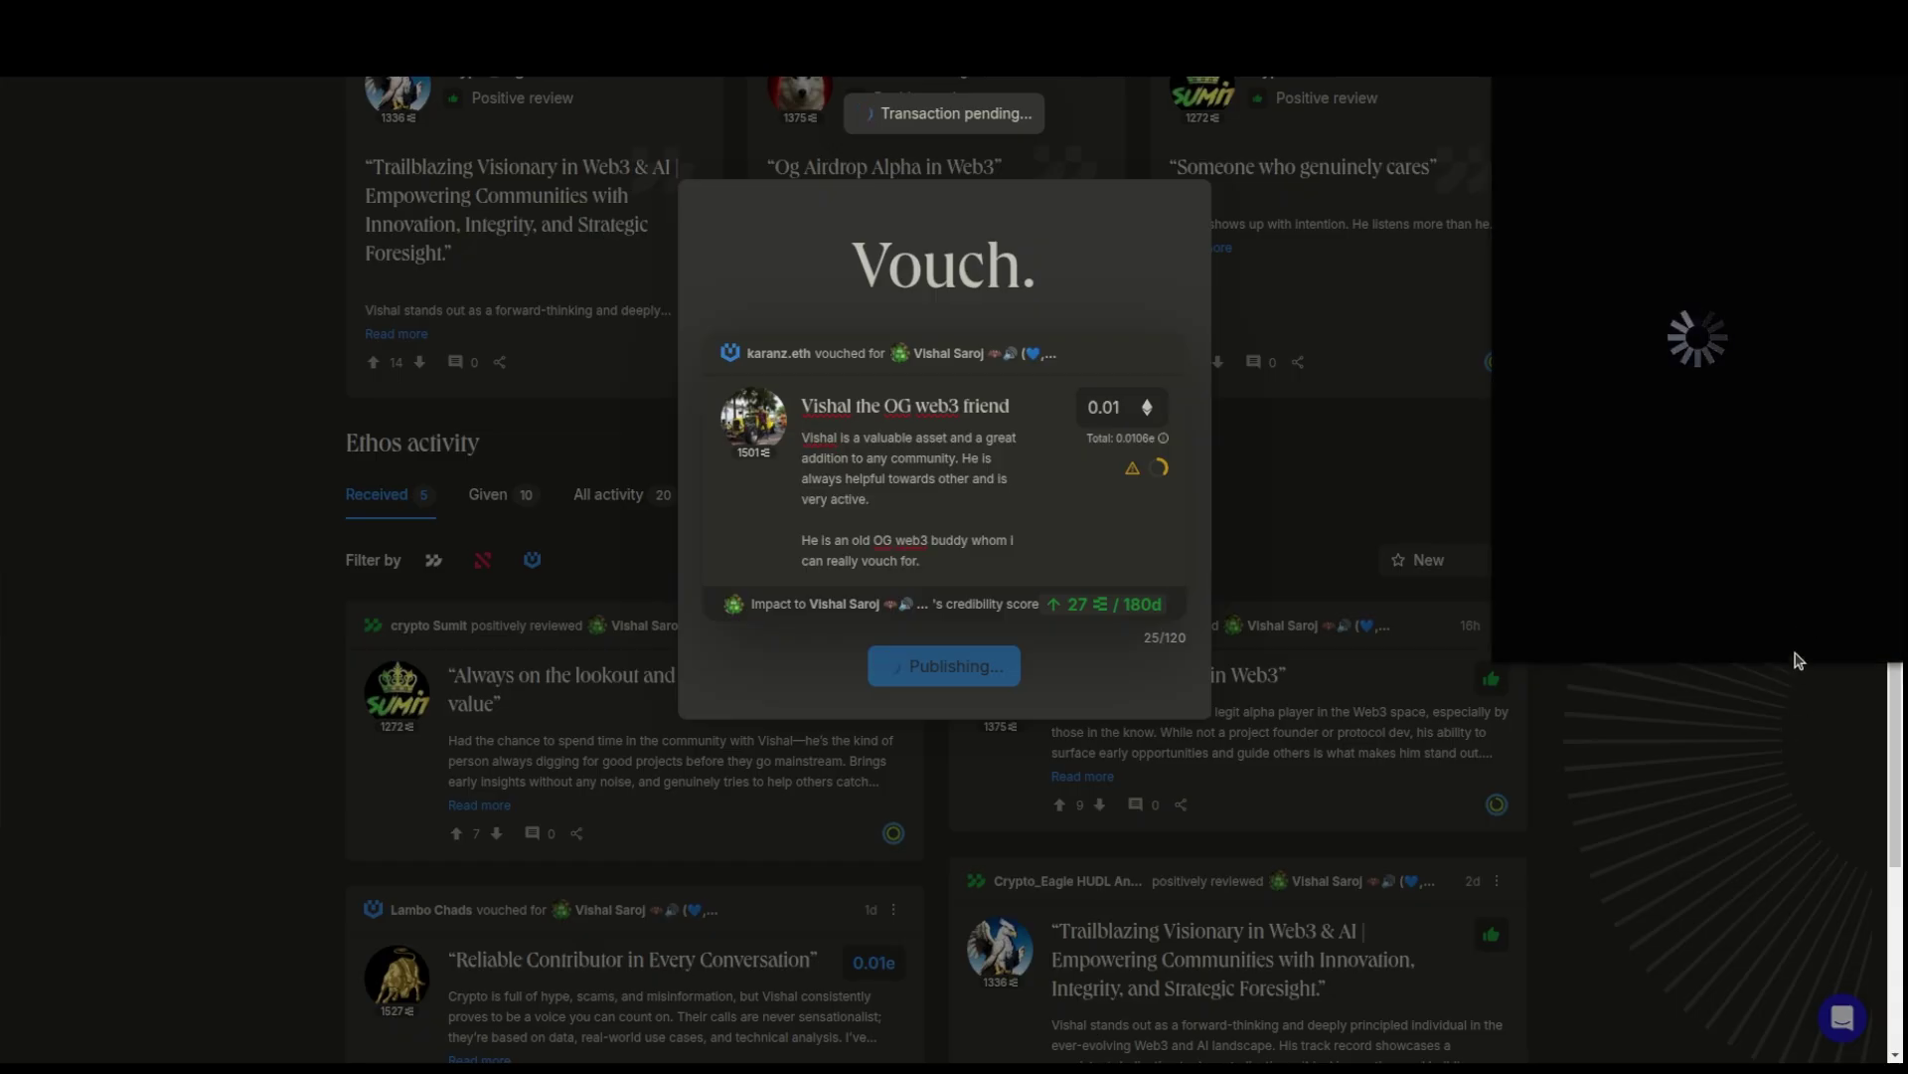
pyautogui.click(1690, 627)
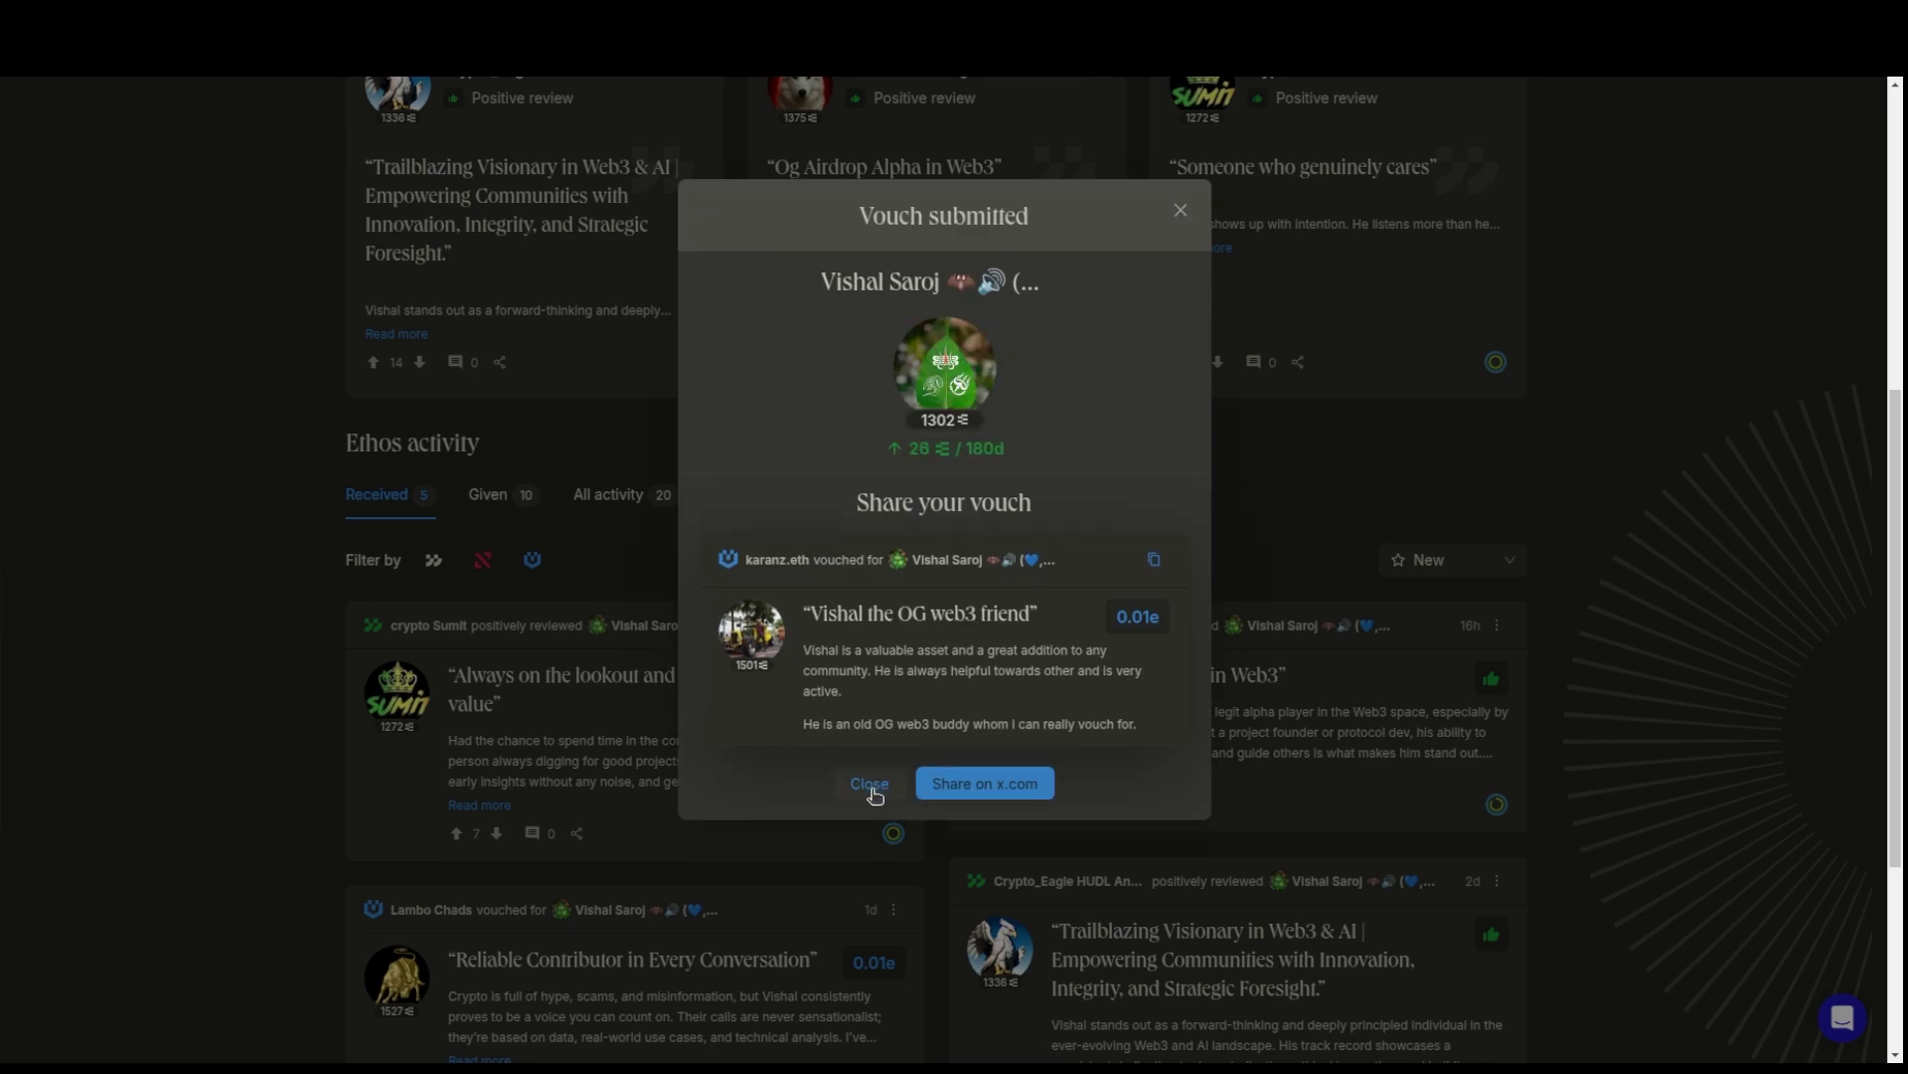
pyautogui.click(871, 790)
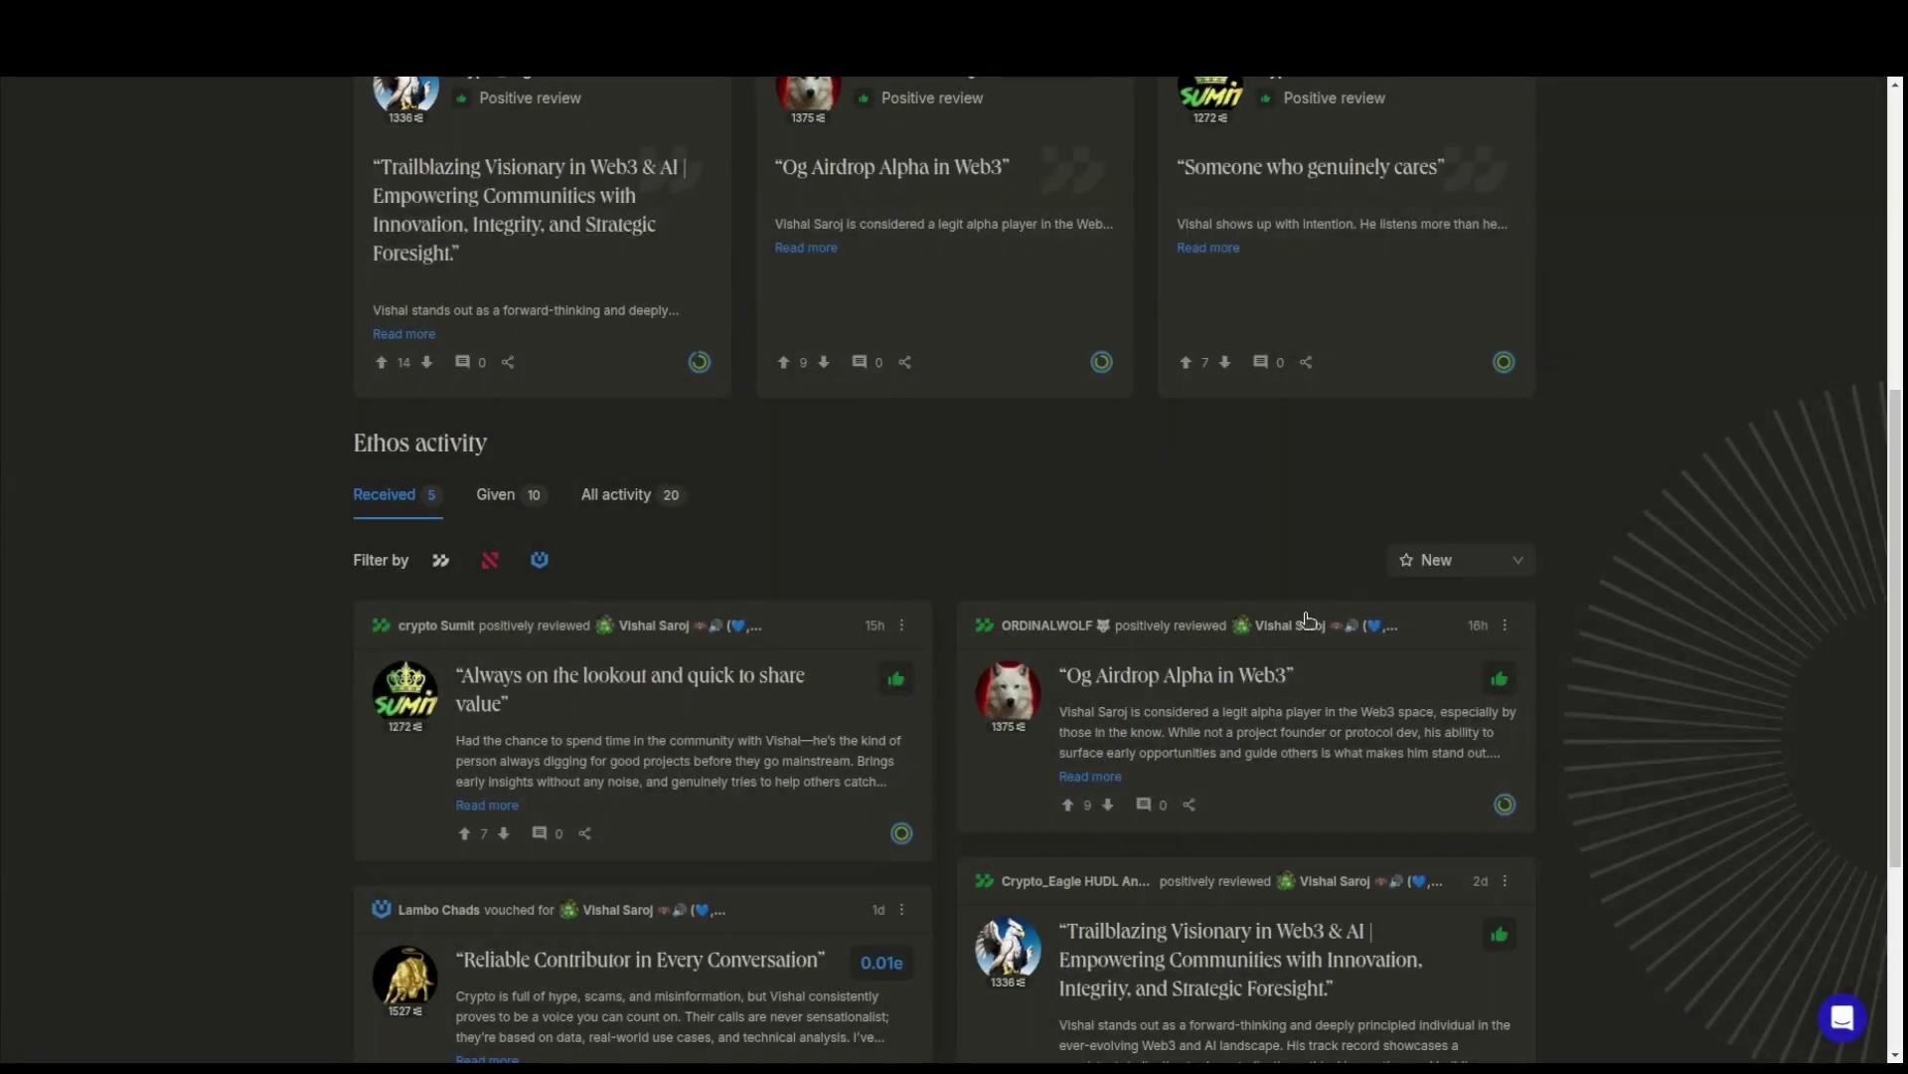
# - Go to your own Ethos profile through the avatar's account panel
pyautogui.scroll(3, 1738, 689)
pyautogui.scroll(1, 1737, 690)
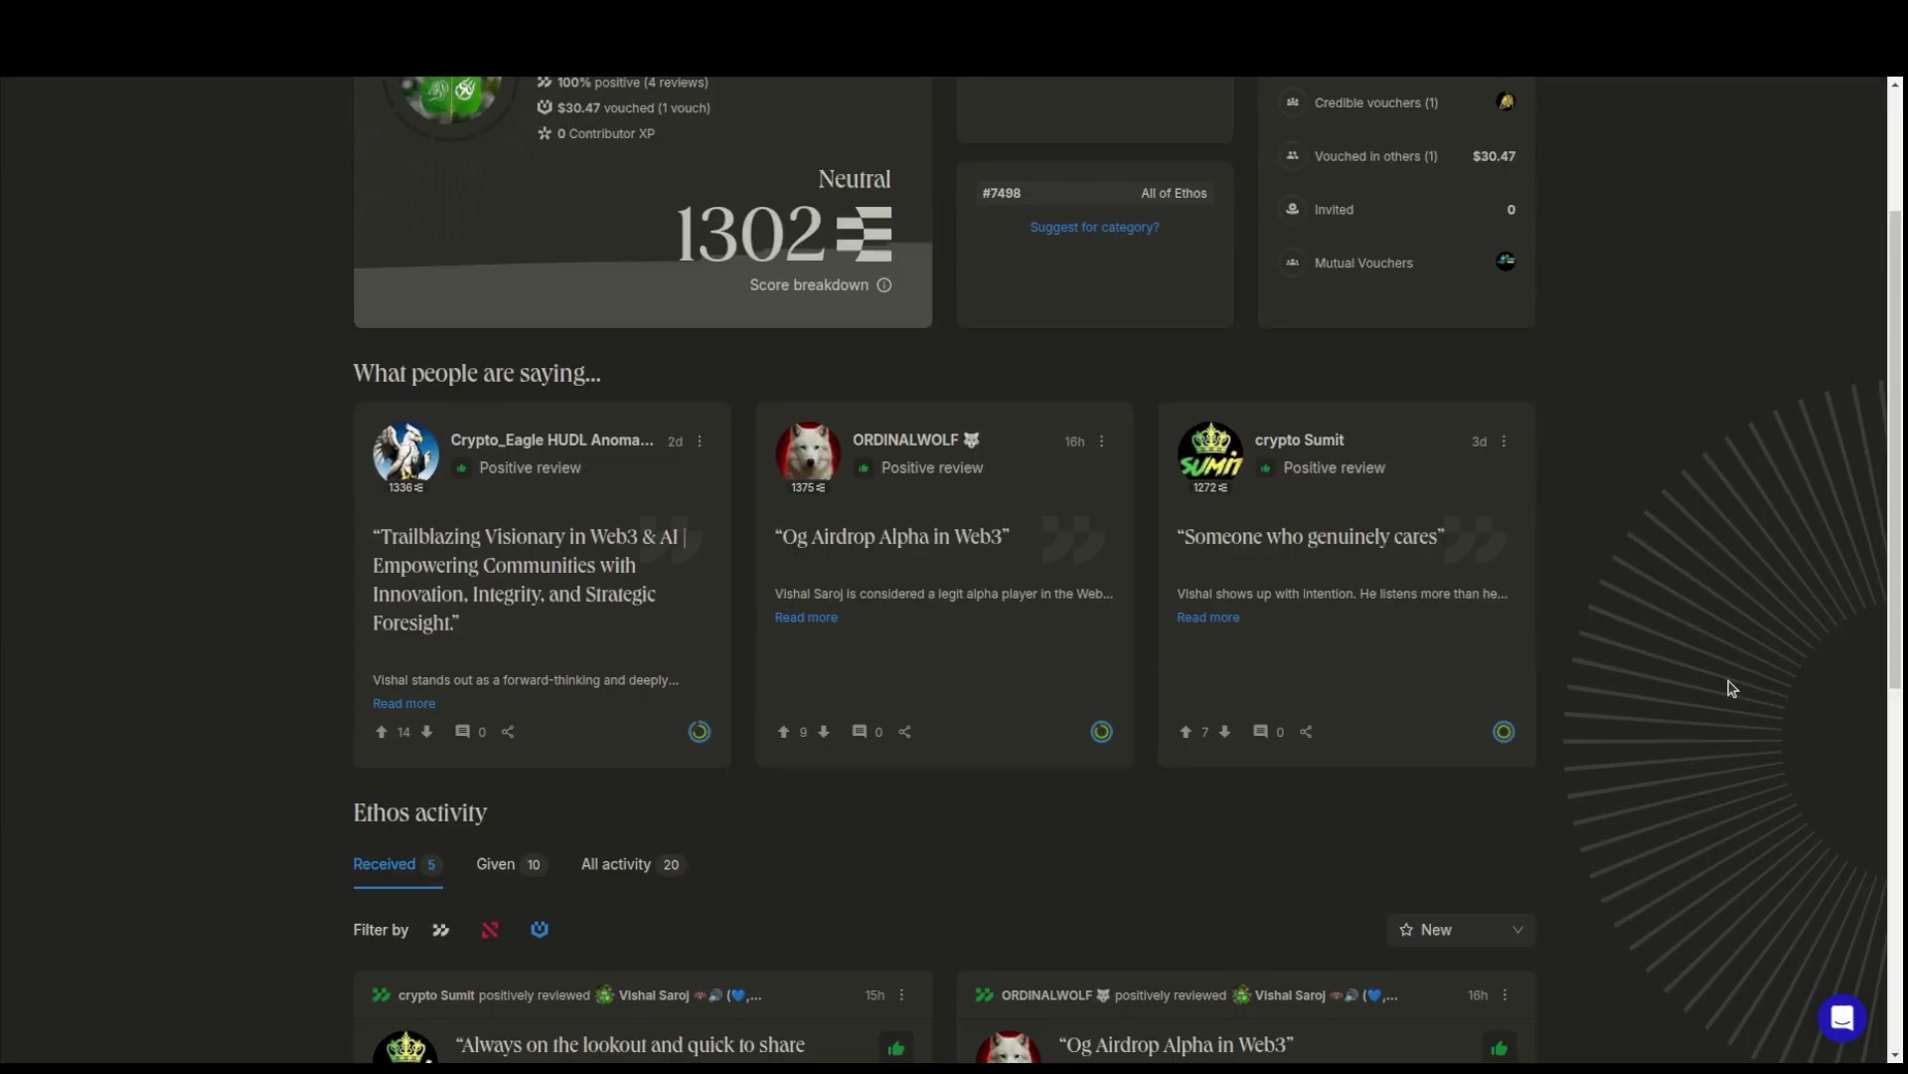
pyautogui.scroll(2, 1731, 686)
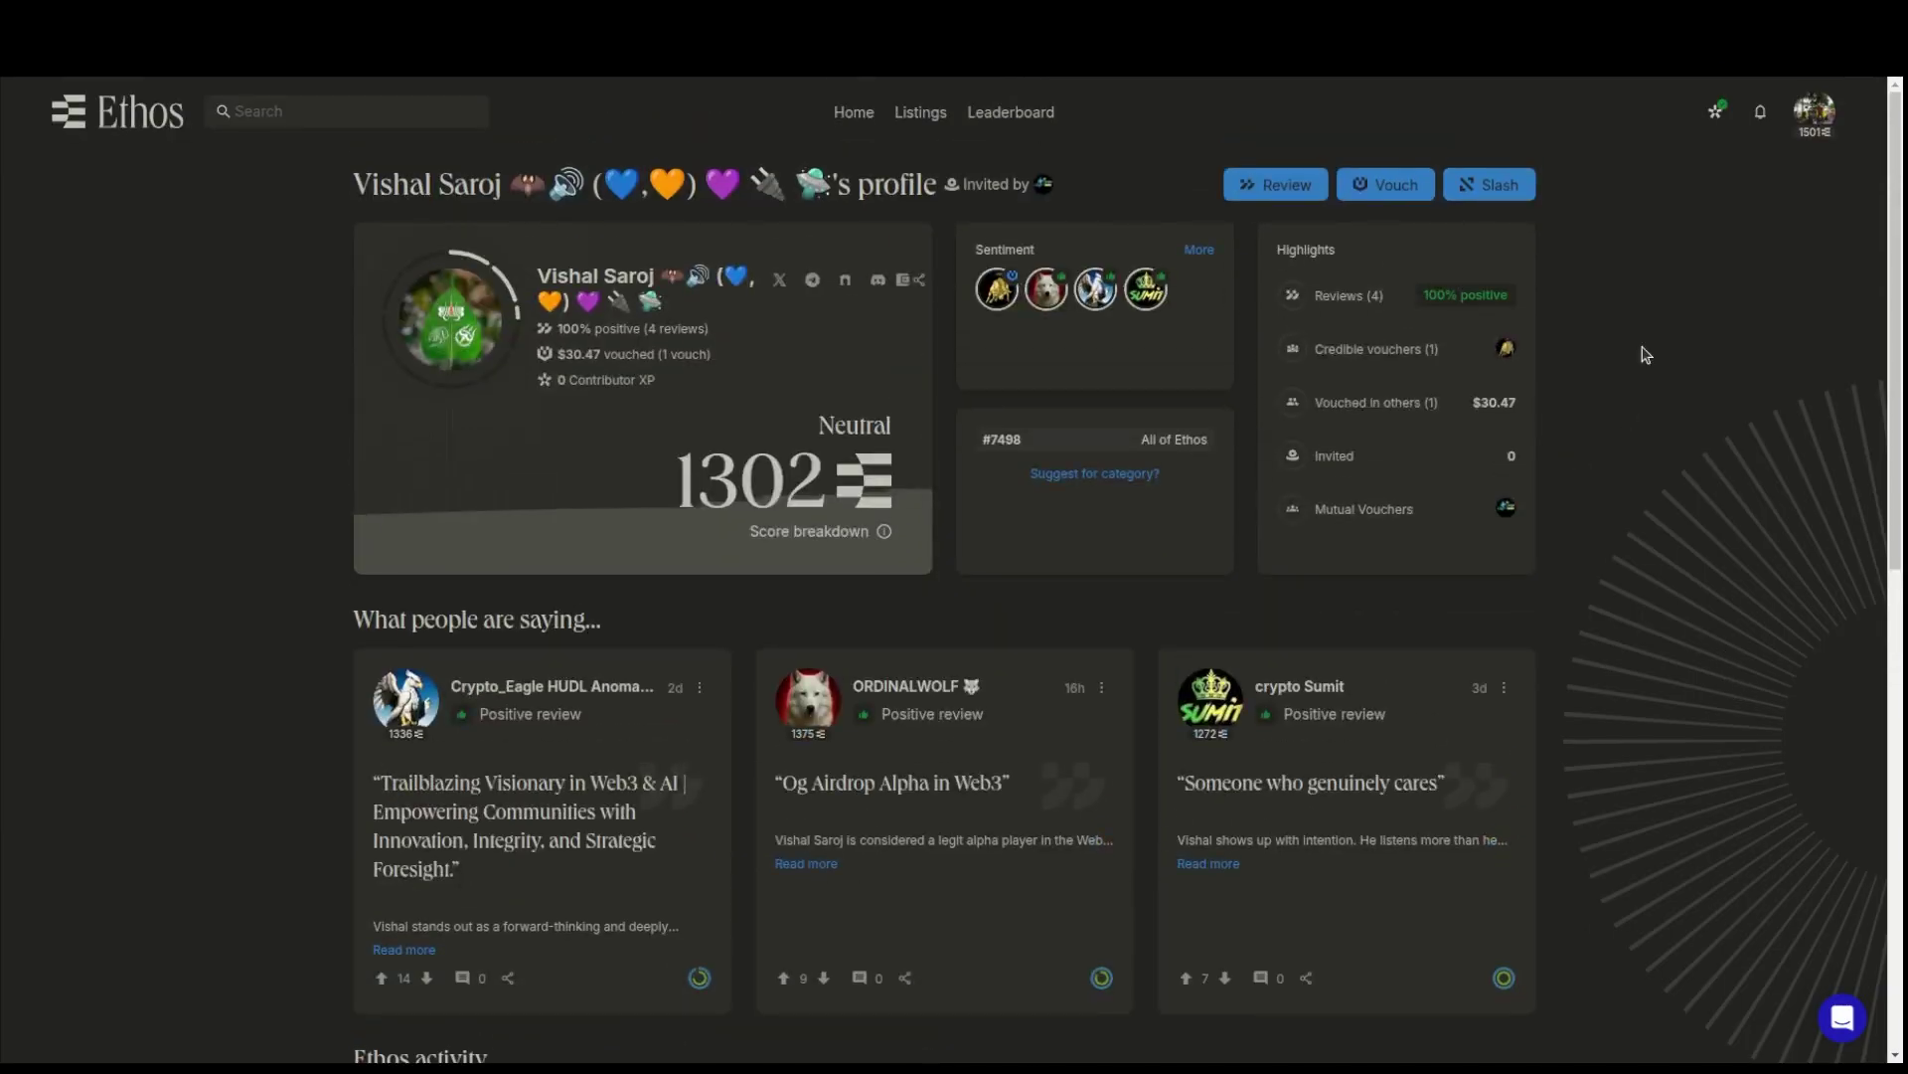
pyautogui.click(1809, 124)
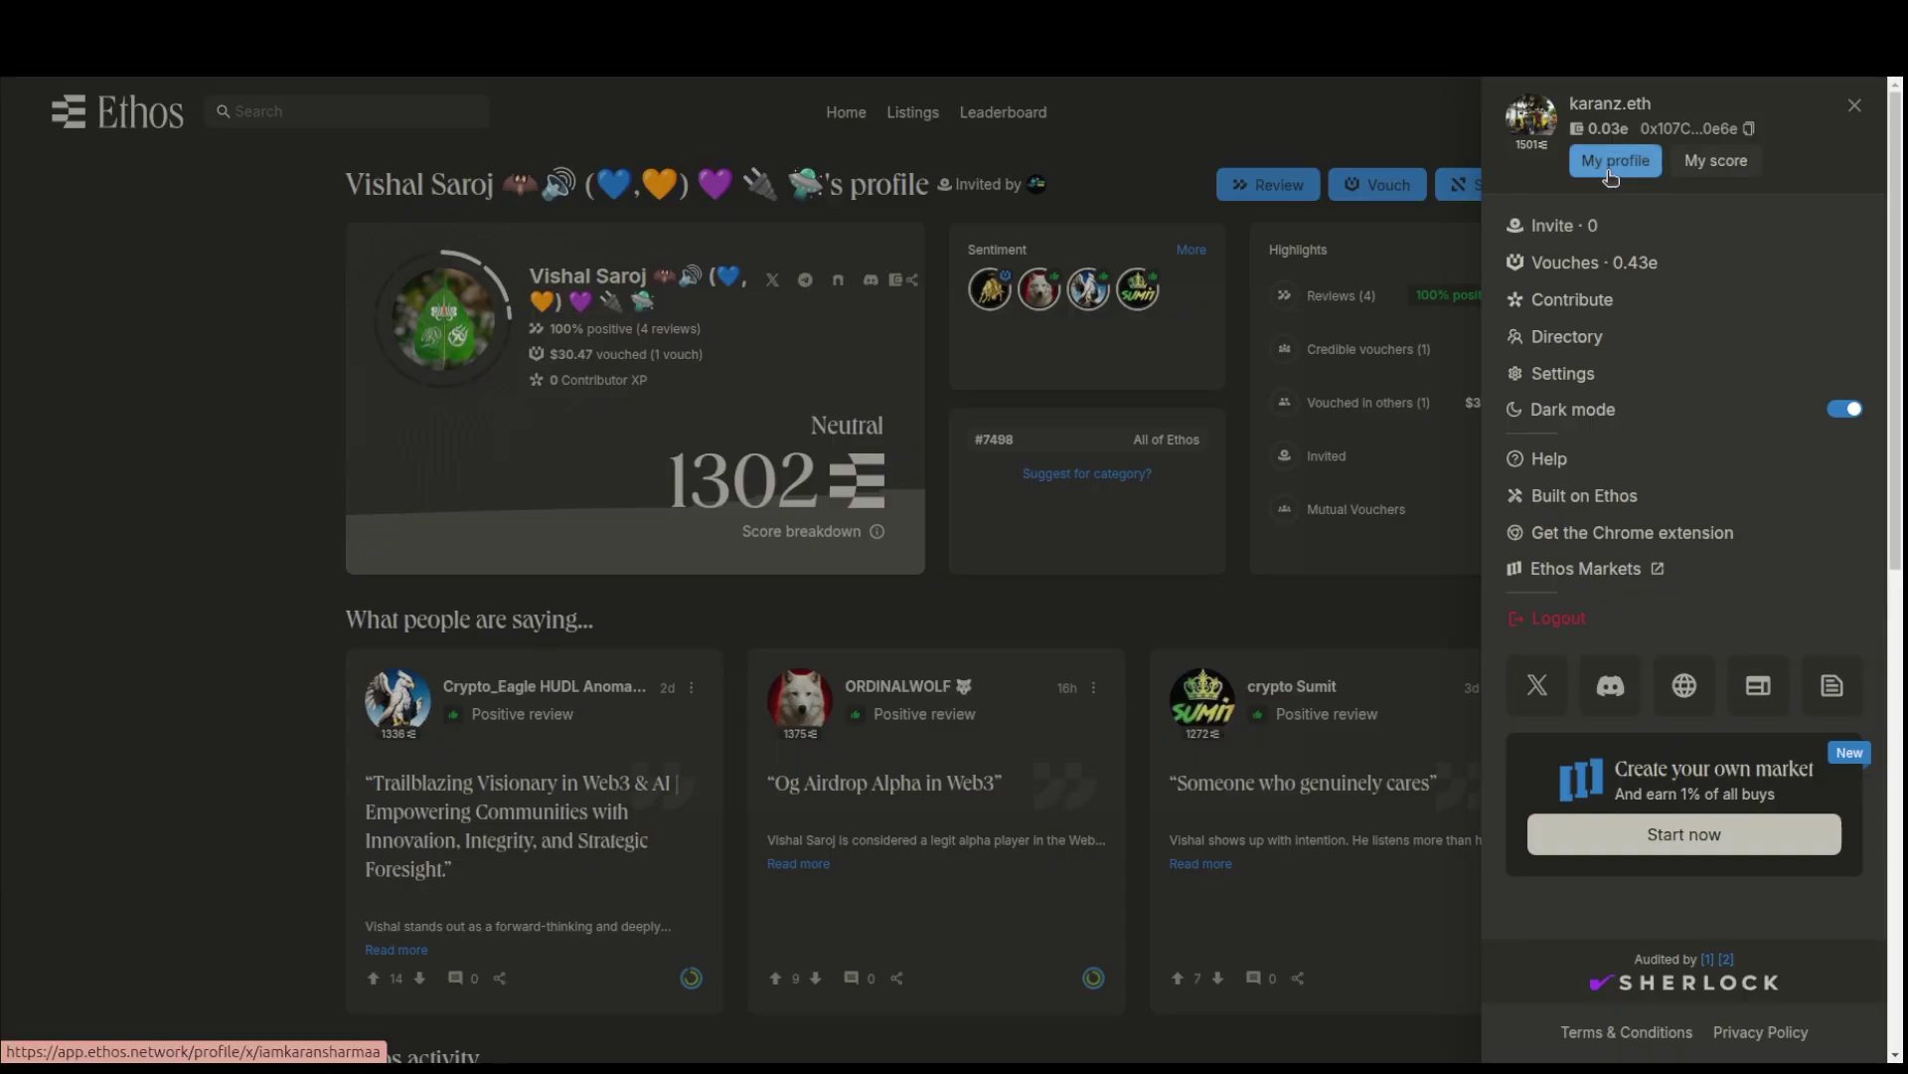
pyautogui.click(1612, 171)
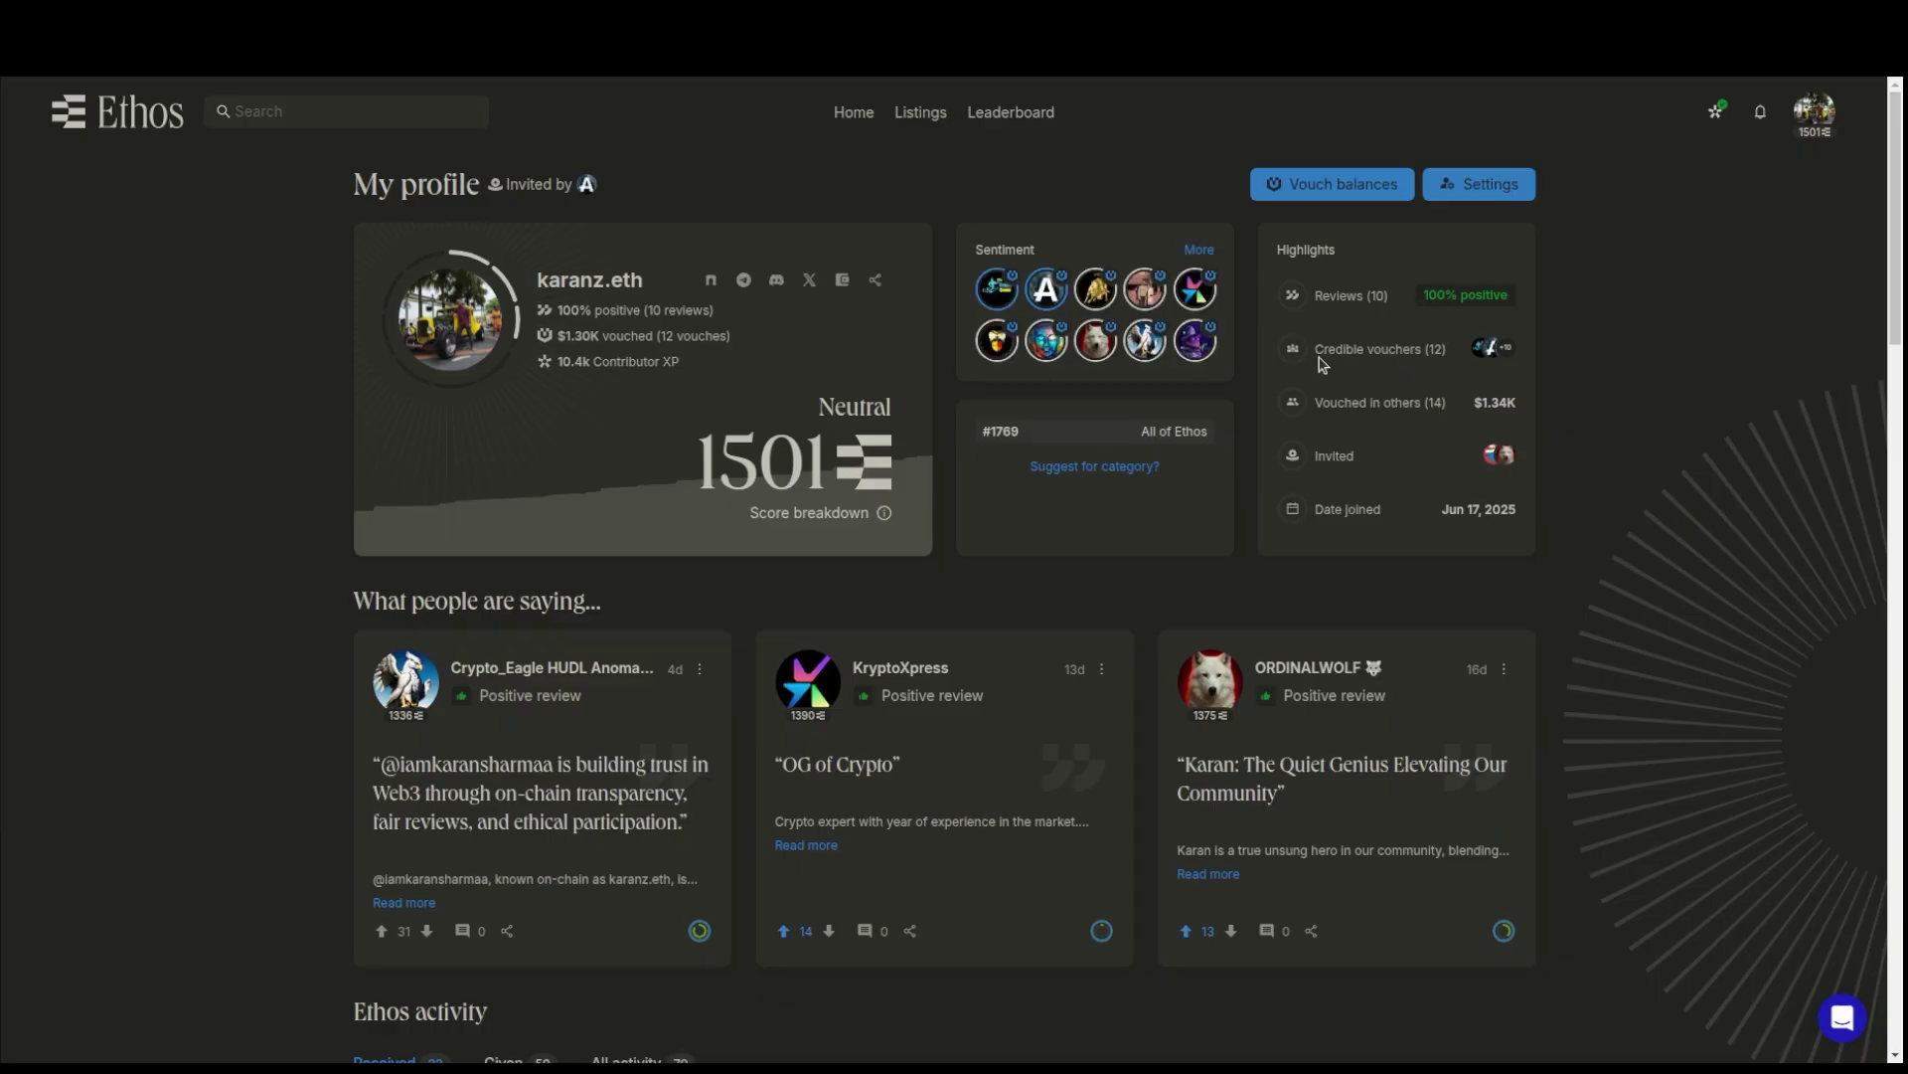
# - Review the profile's 14 vouches for others totalling $1.34K, scrolling down and back to the top
pyautogui.moveTo(1318, 347); pyautogui.dragTo(1307, 402)
pyautogui.click(1372, 409)
pyautogui.scroll(-3, 1328, 776)
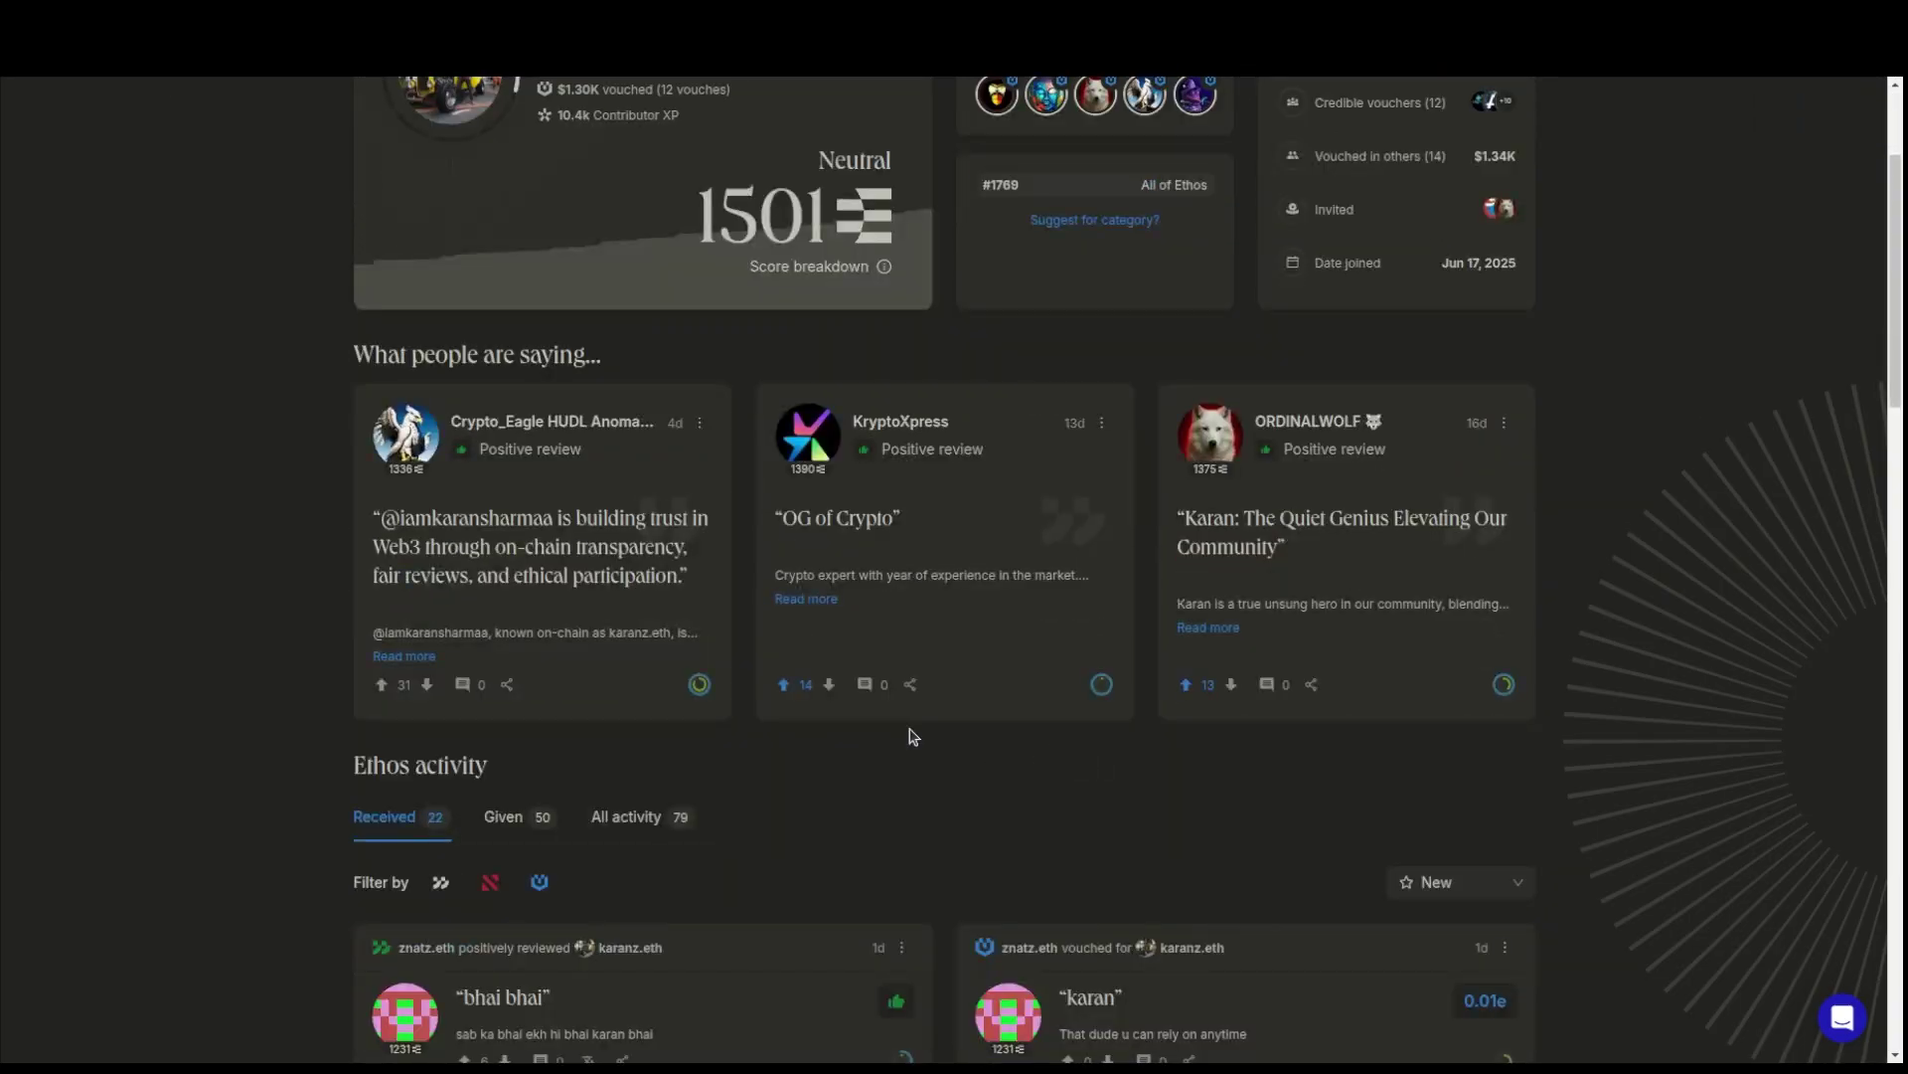
pyautogui.scroll(-5, 897, 751)
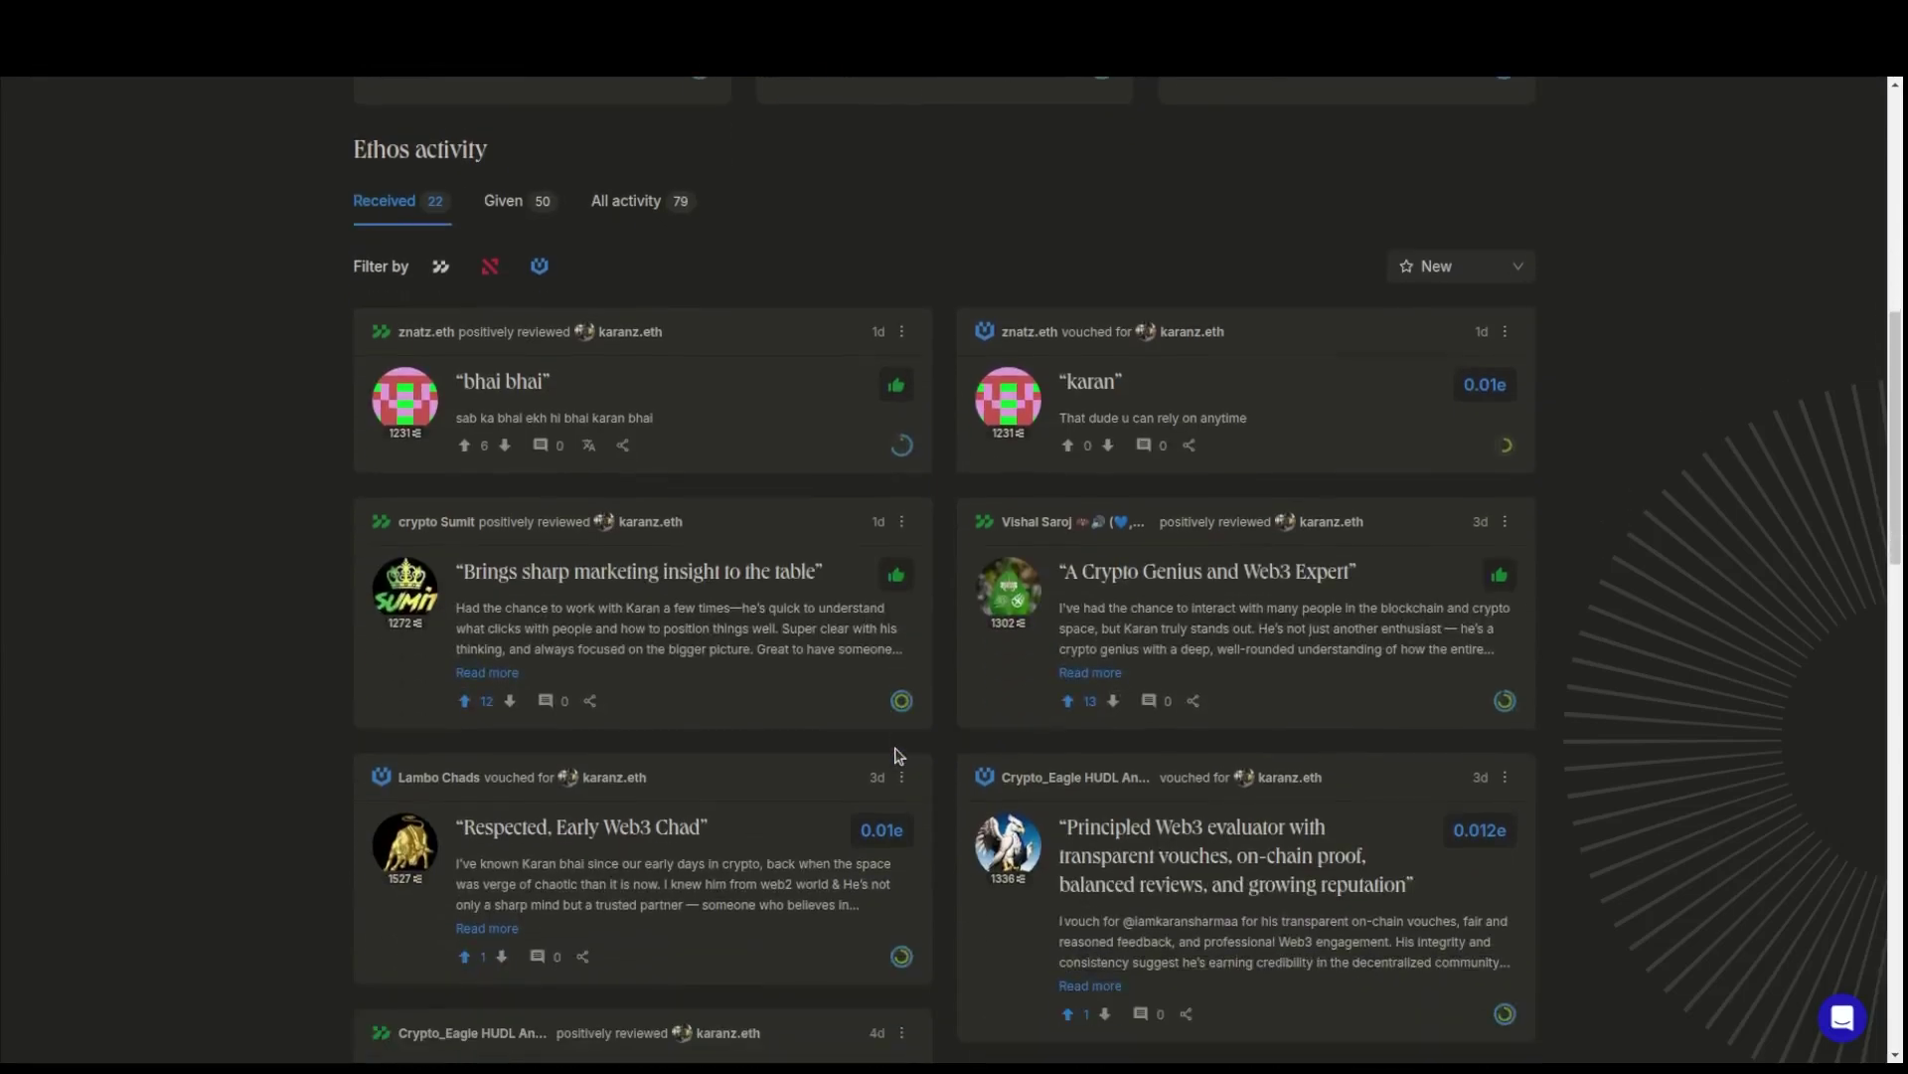
pyautogui.scroll(1, 897, 753)
pyautogui.scroll(1, 897, 753)
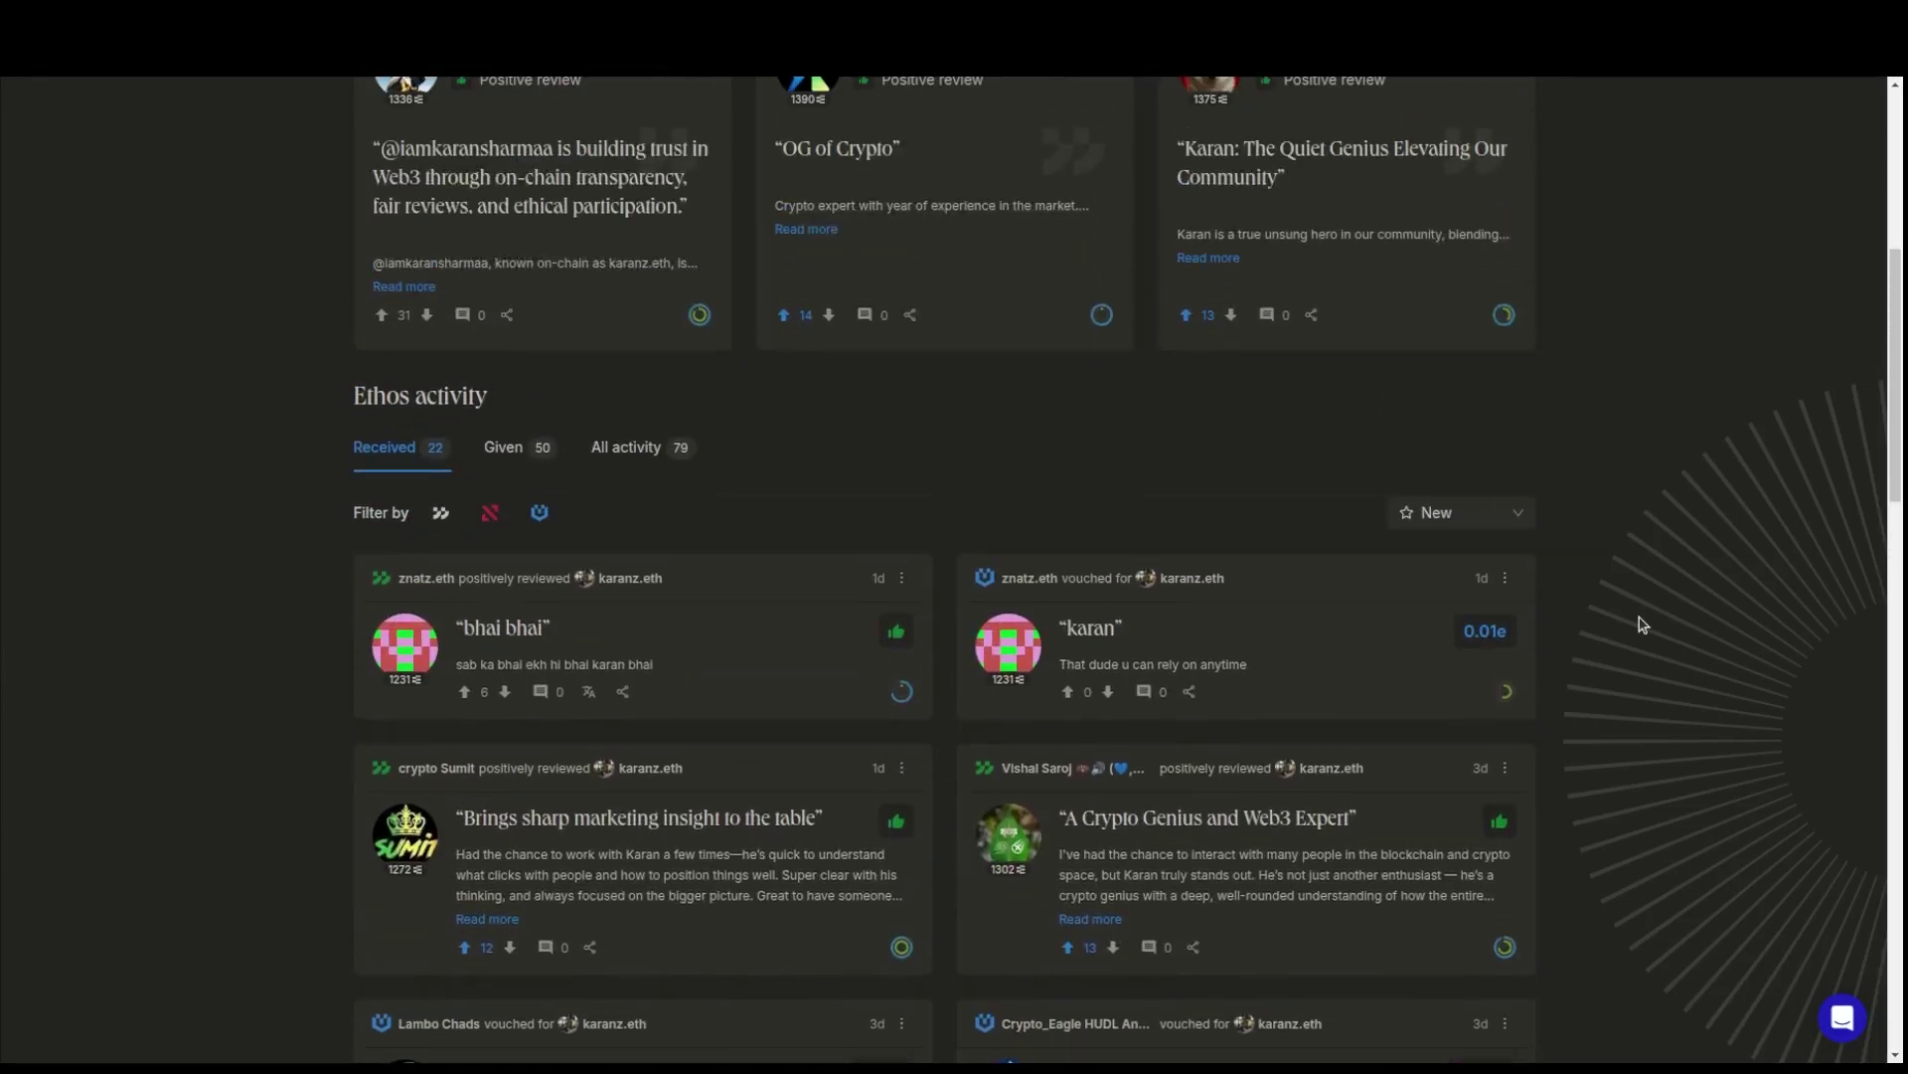
pyautogui.scroll(6, 1640, 622)
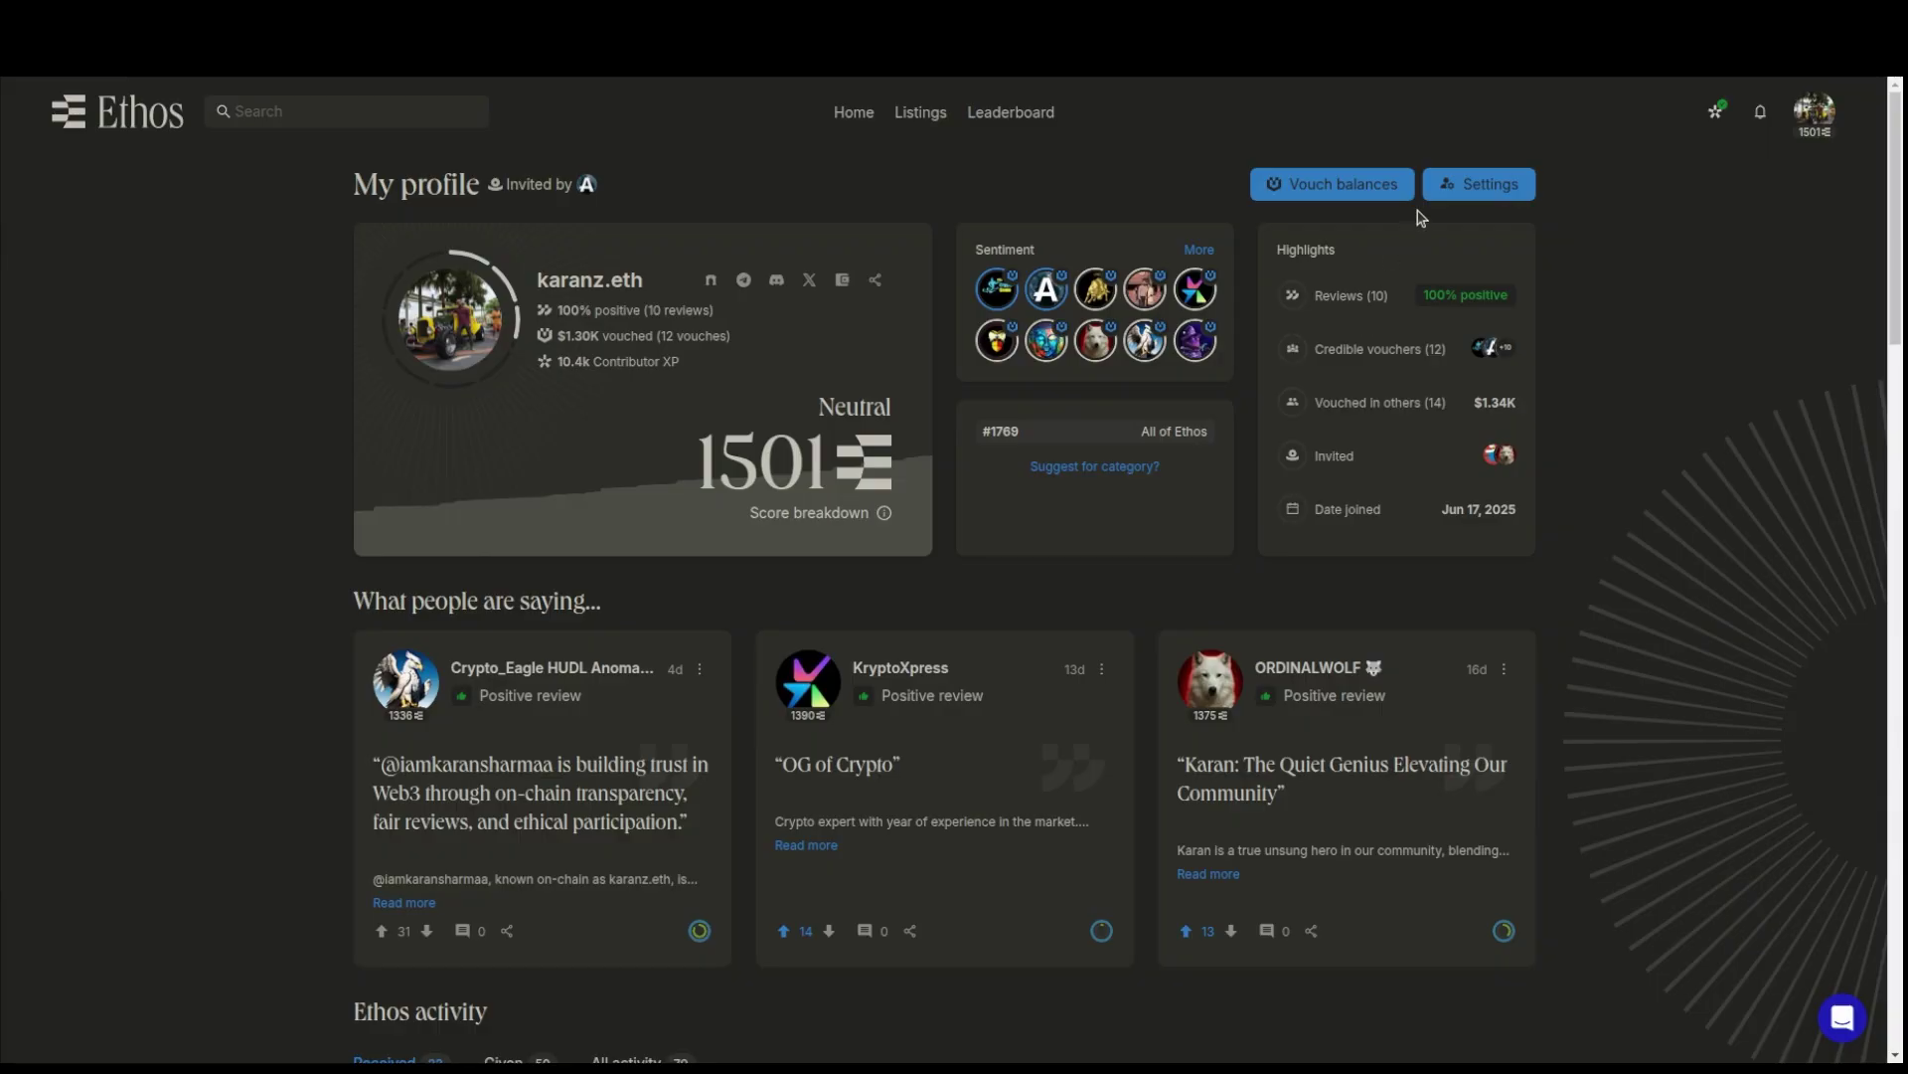
# - View the Invite page listing your two accepted invitees and their bonding periods
pyautogui.click(1817, 117)
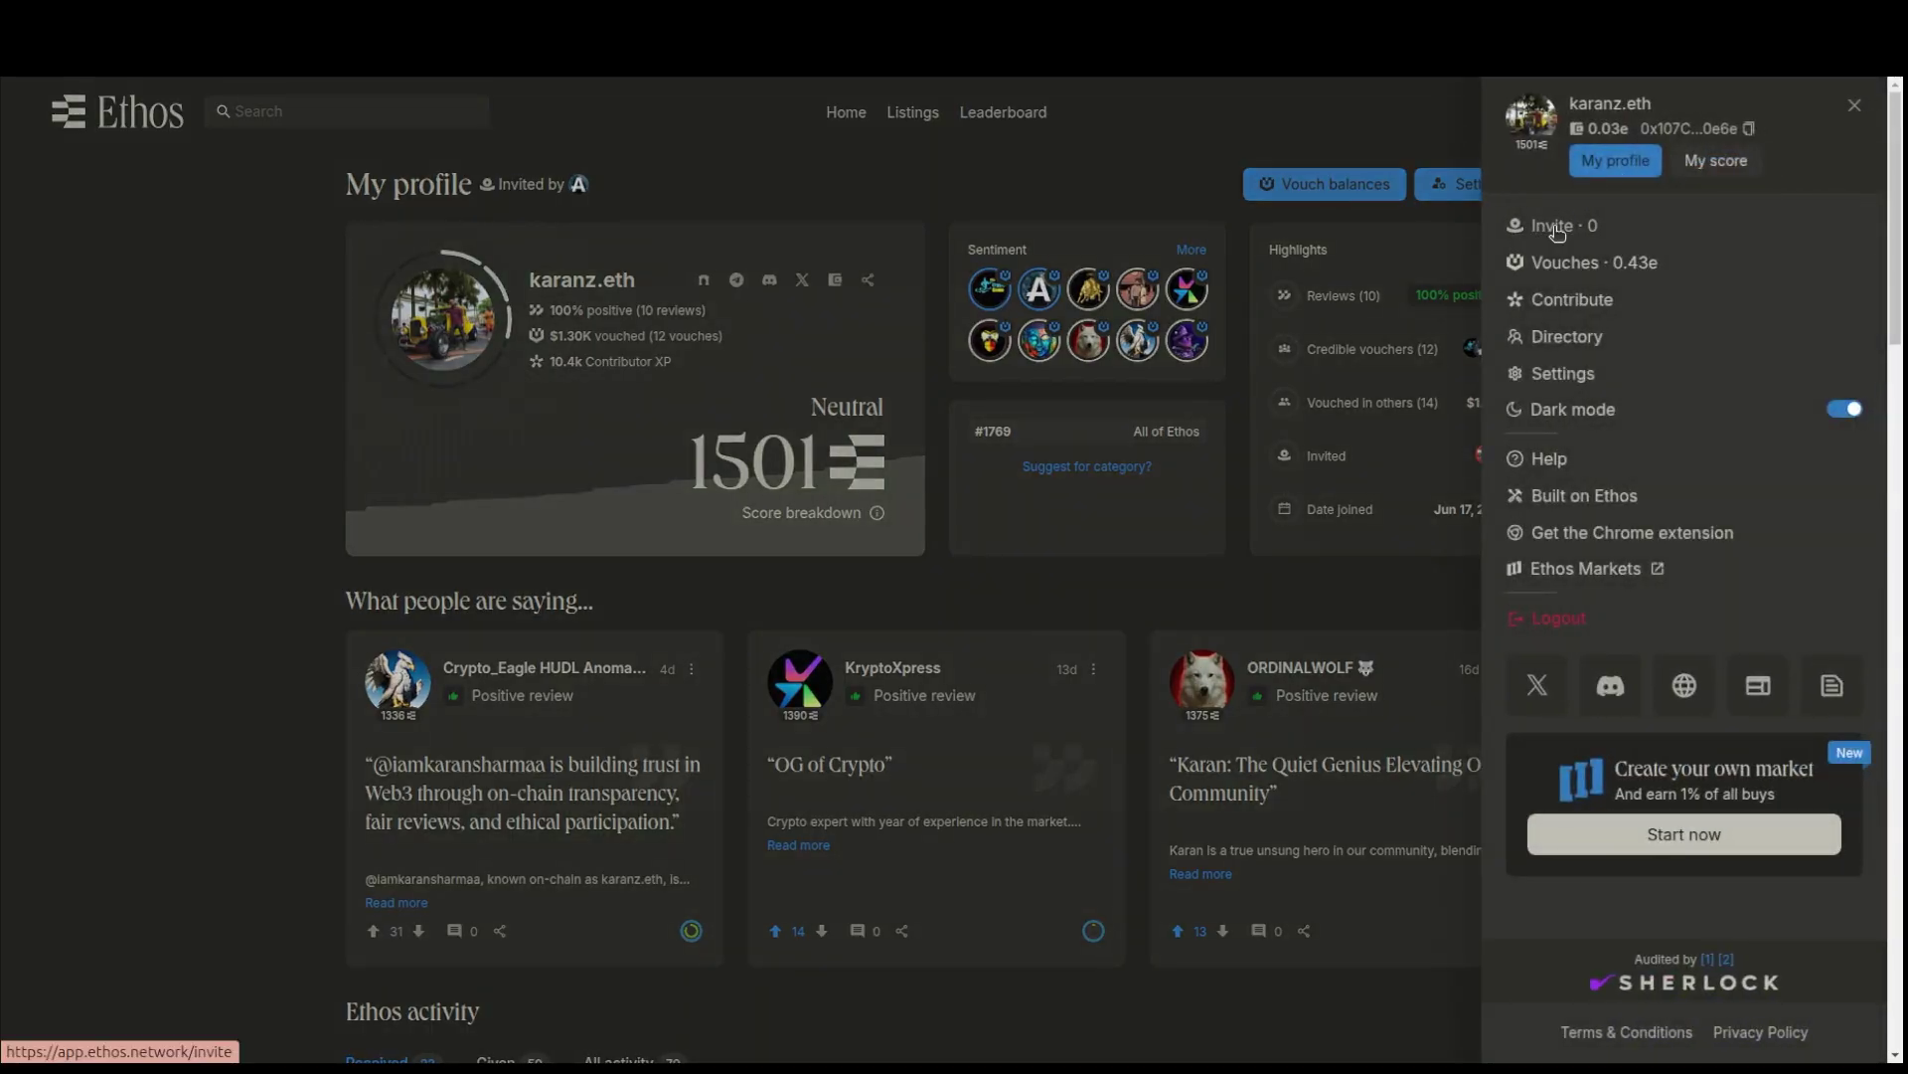
pyautogui.click(1557, 228)
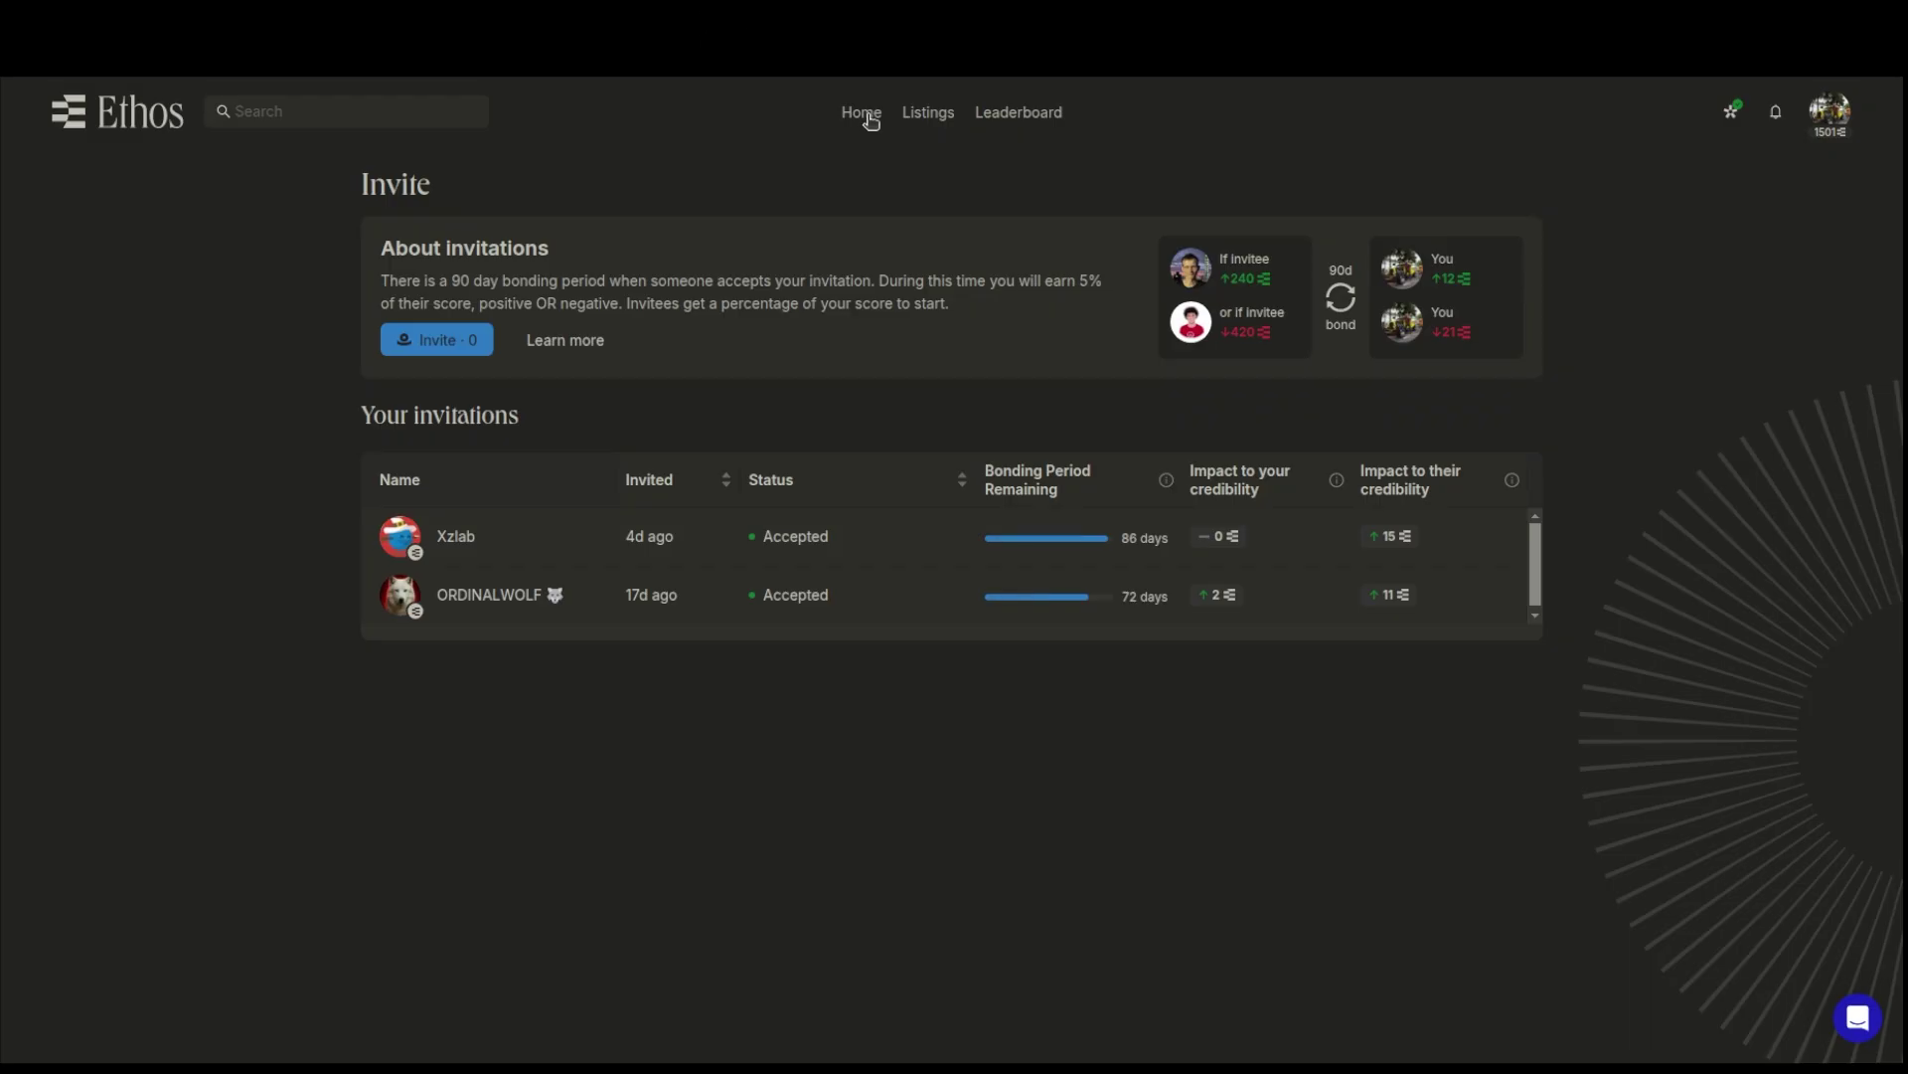
pyautogui.click(1827, 129)
# - Open My score and examine the Ethereum Address Age and Twitter Account Age credibility impacts
pyautogui.click(810, 994)
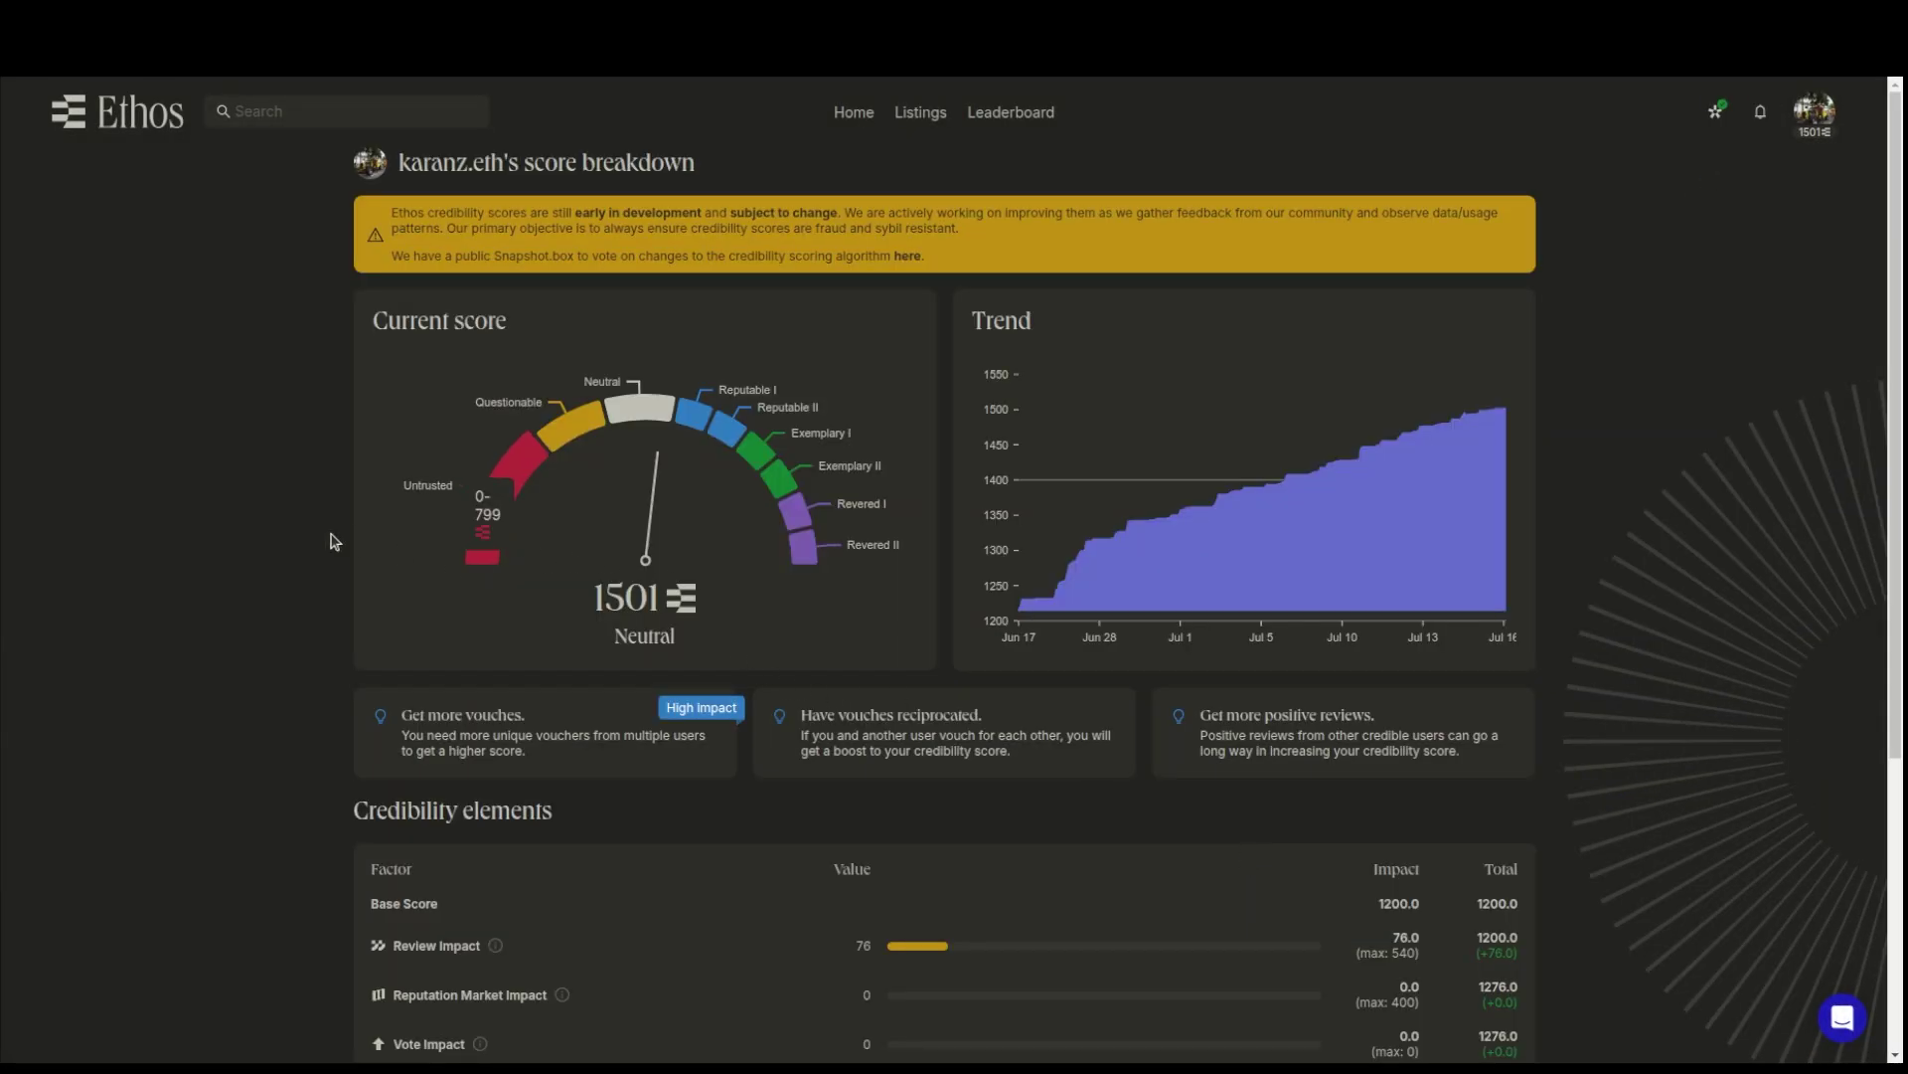
pyautogui.scroll(-4, 270, 557)
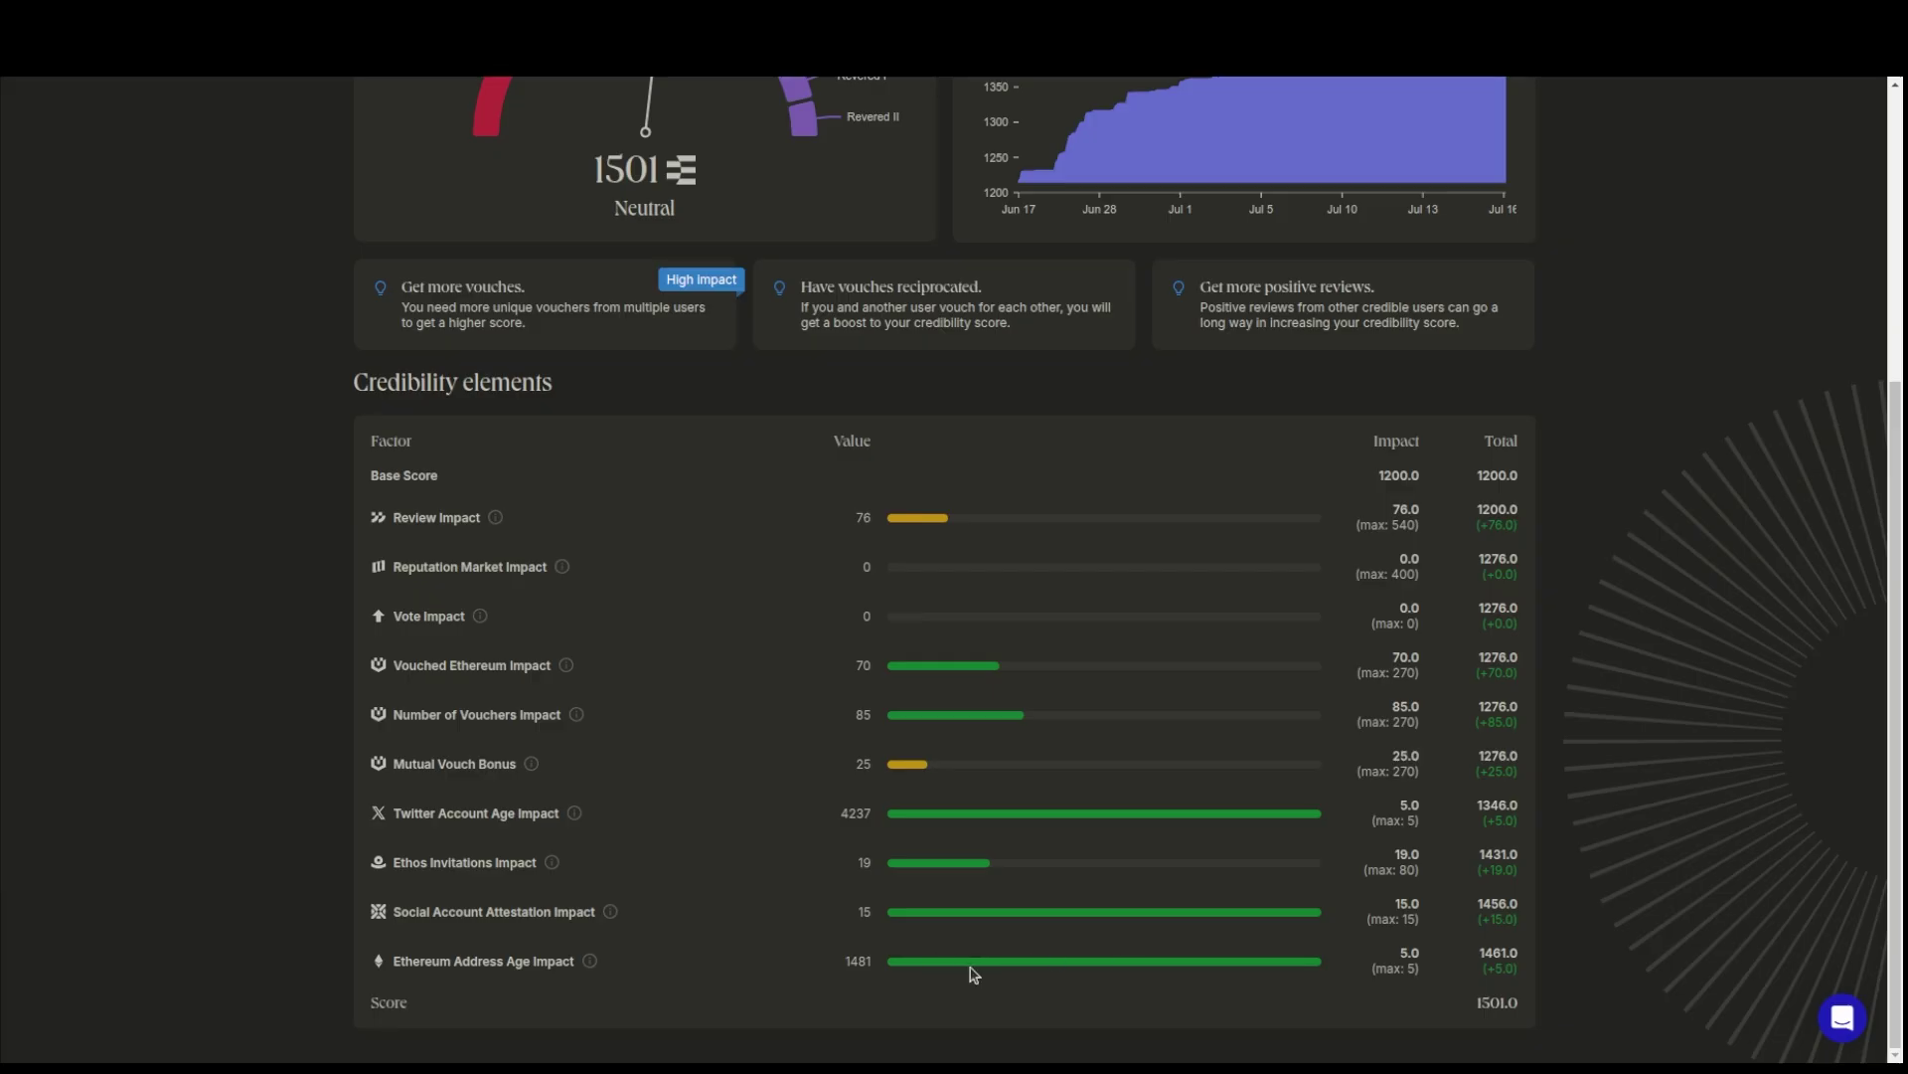
pyautogui.doubleClick(1395, 958)
pyautogui.click(1409, 959)
pyautogui.moveTo(1439, 825); pyautogui.dragTo(1384, 817)
pyautogui.click(934, 768)
pyautogui.scroll(5, 646, 452)
pyautogui.moveTo(637, 414)
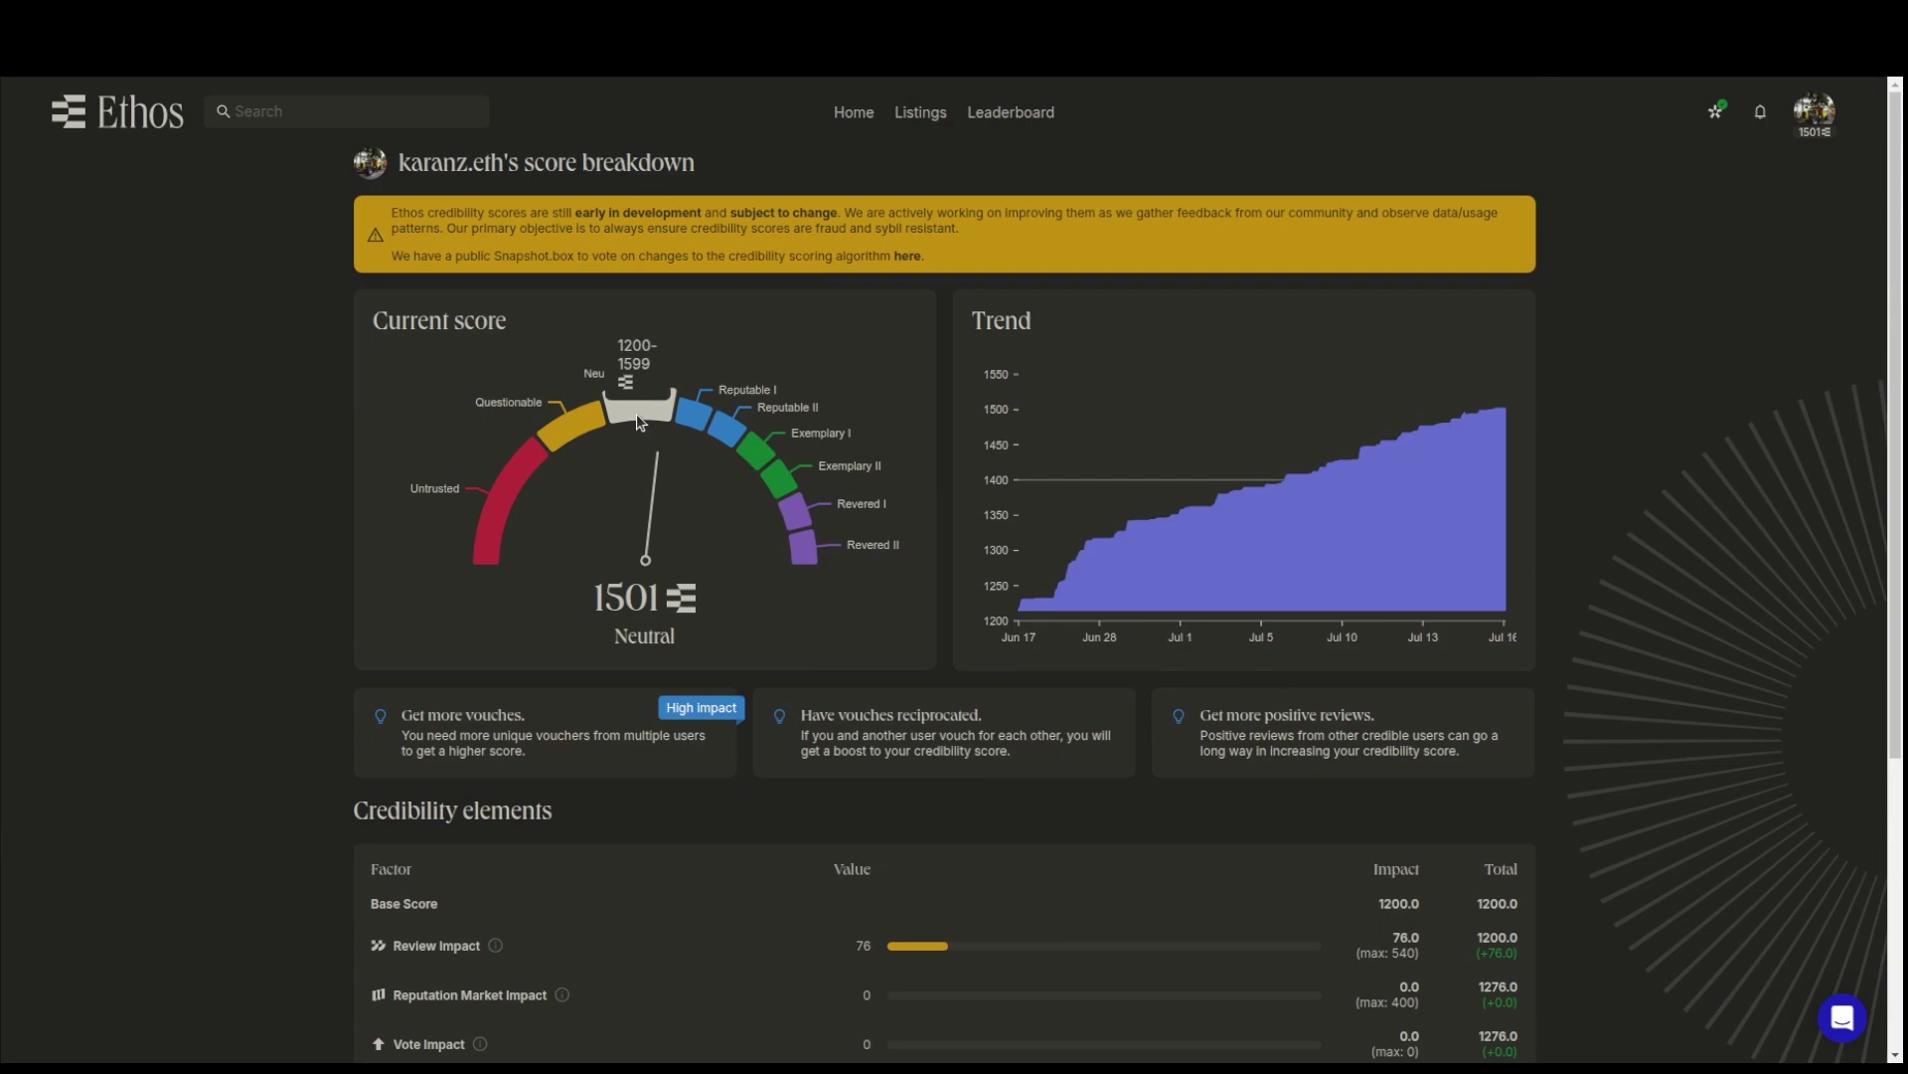
pyautogui.moveTo(569, 408)
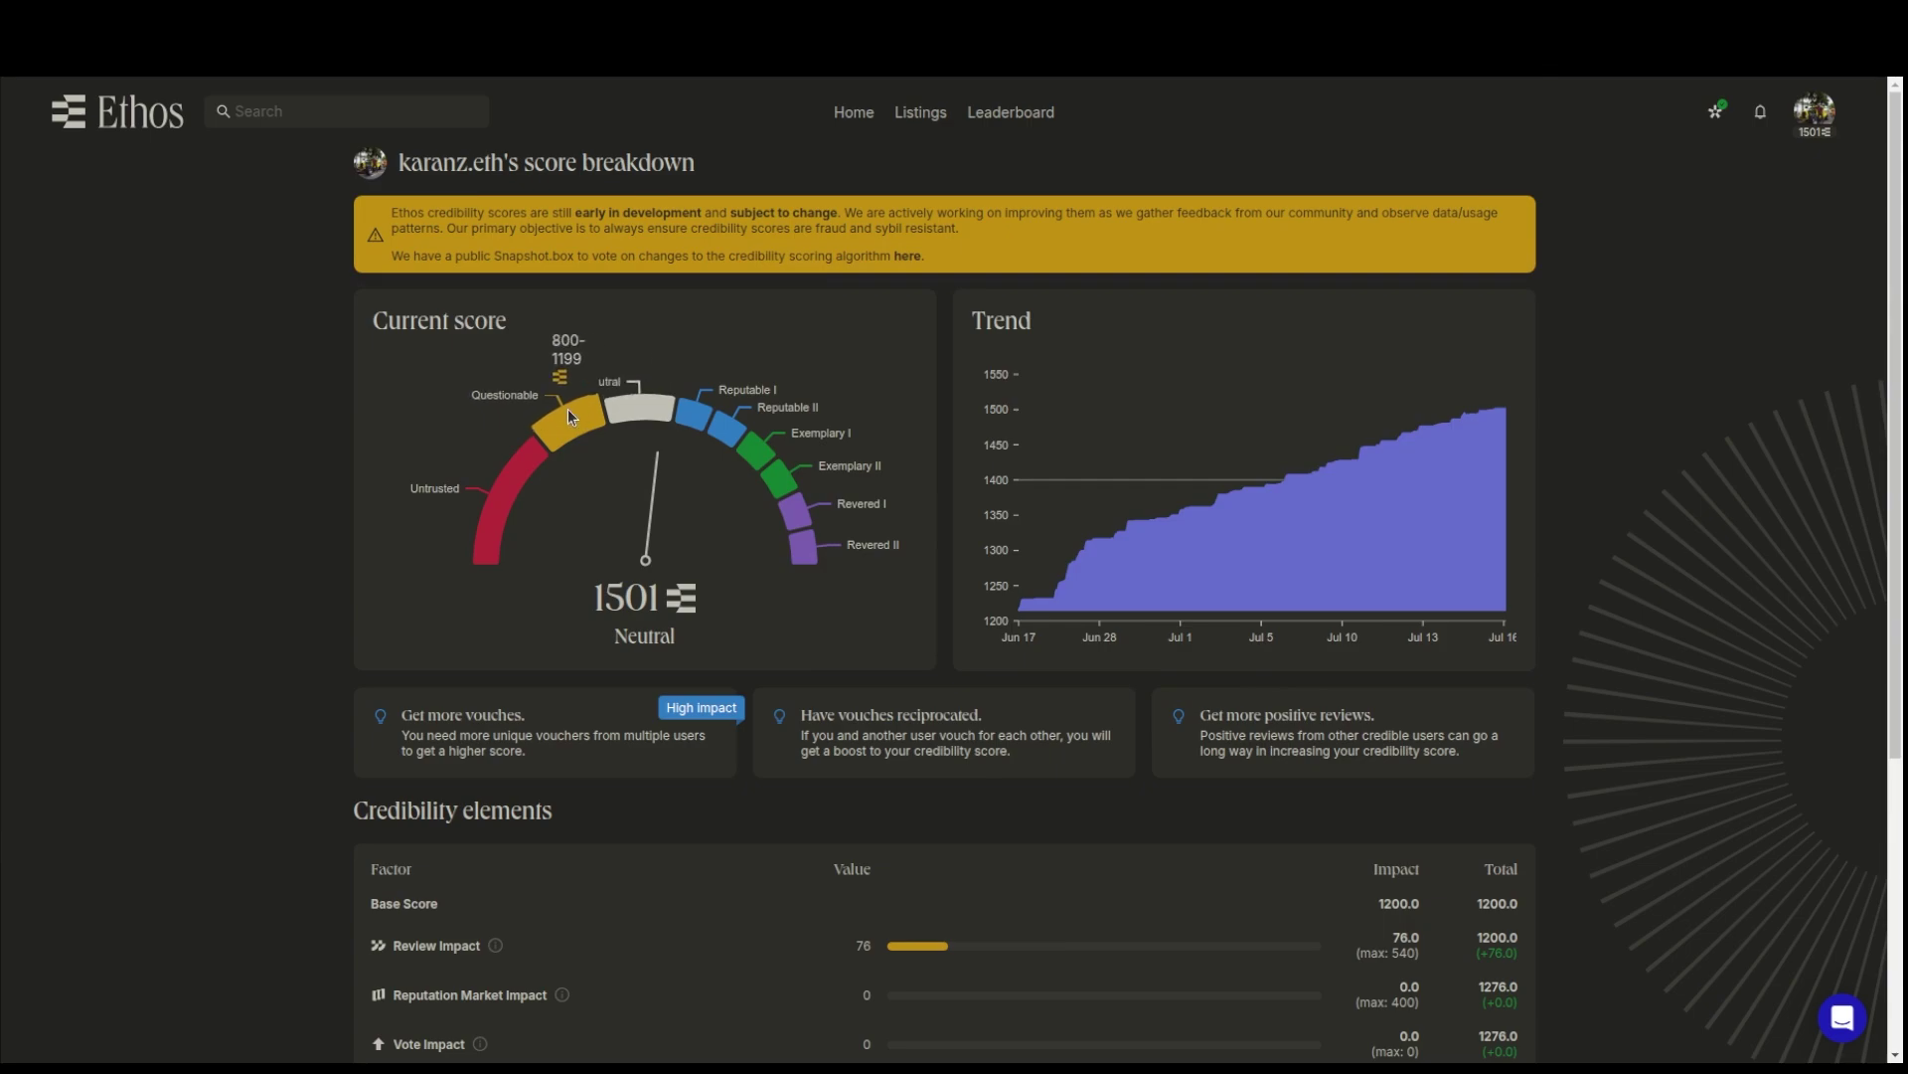
pyautogui.moveTo(501, 475)
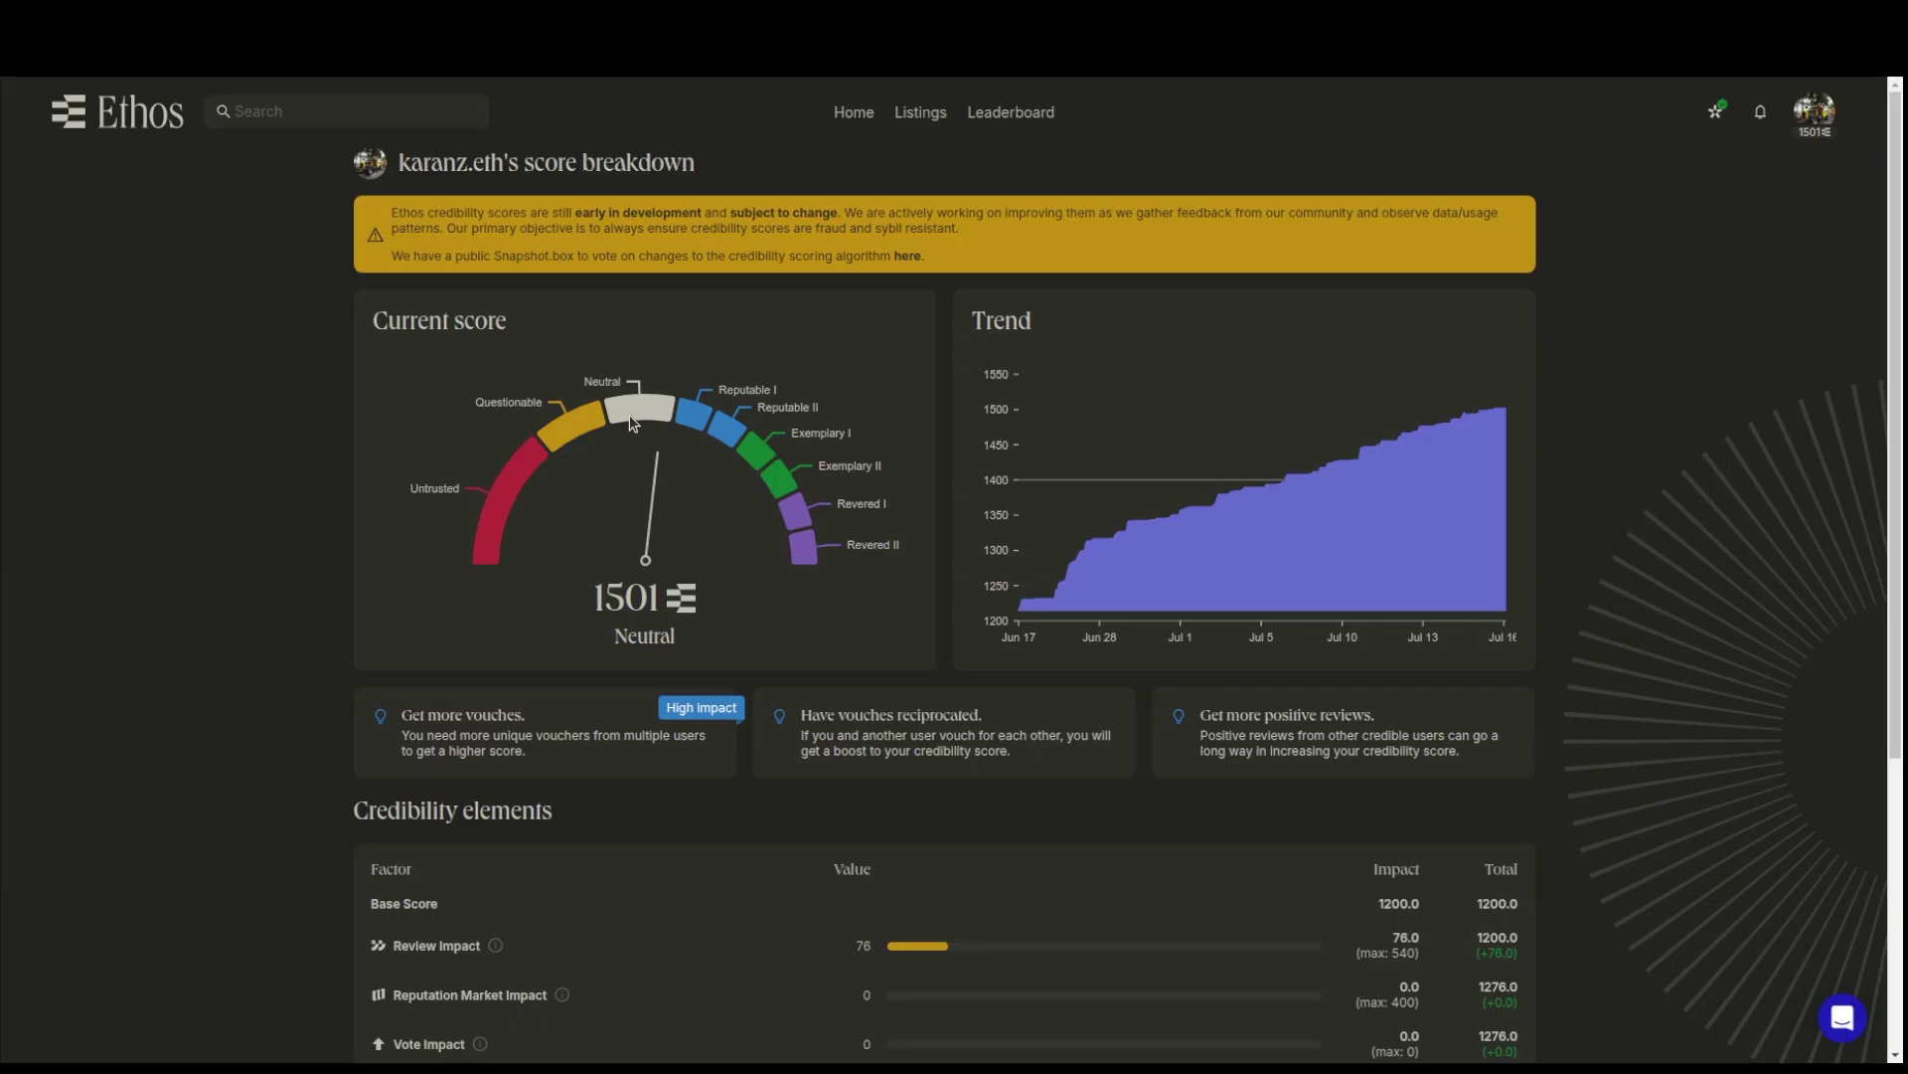
pyautogui.moveTo(635, 407)
pyautogui.moveTo(692, 417)
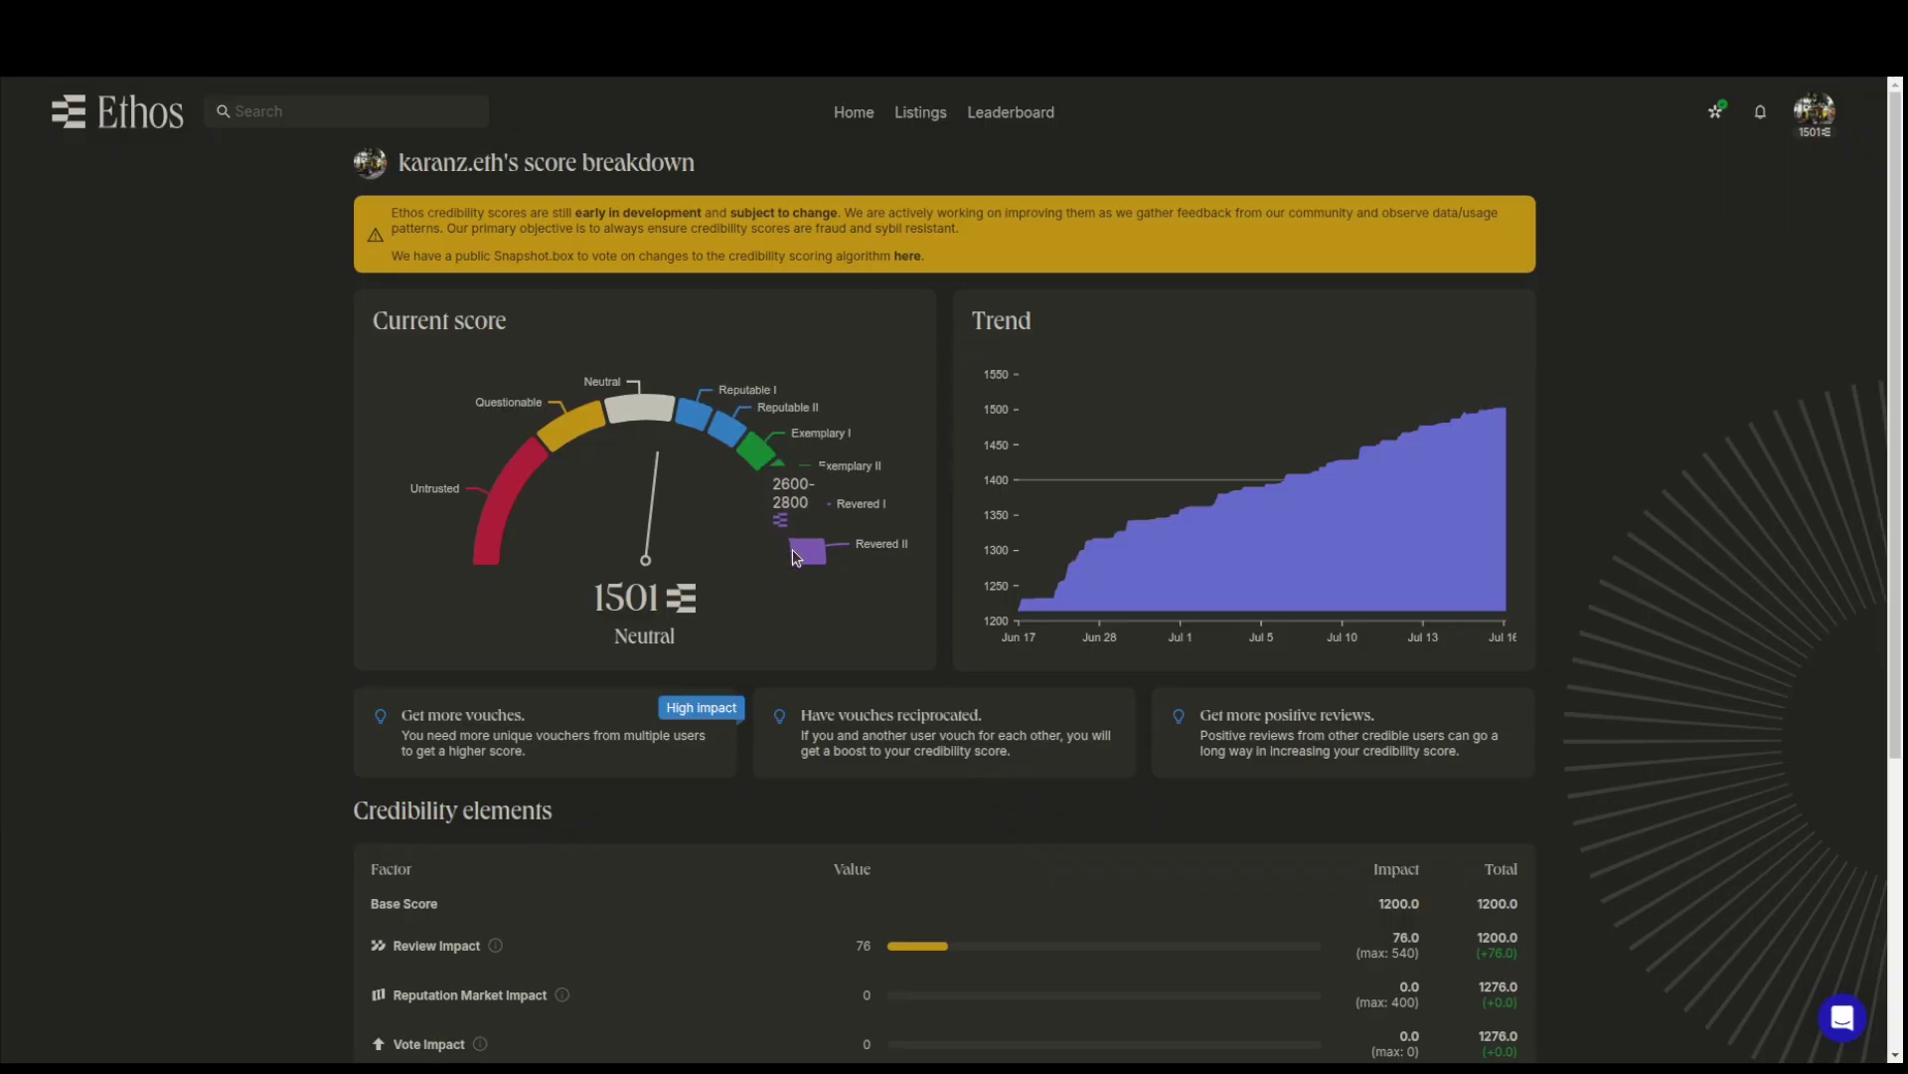
pyautogui.scroll(-4, 855, 636)
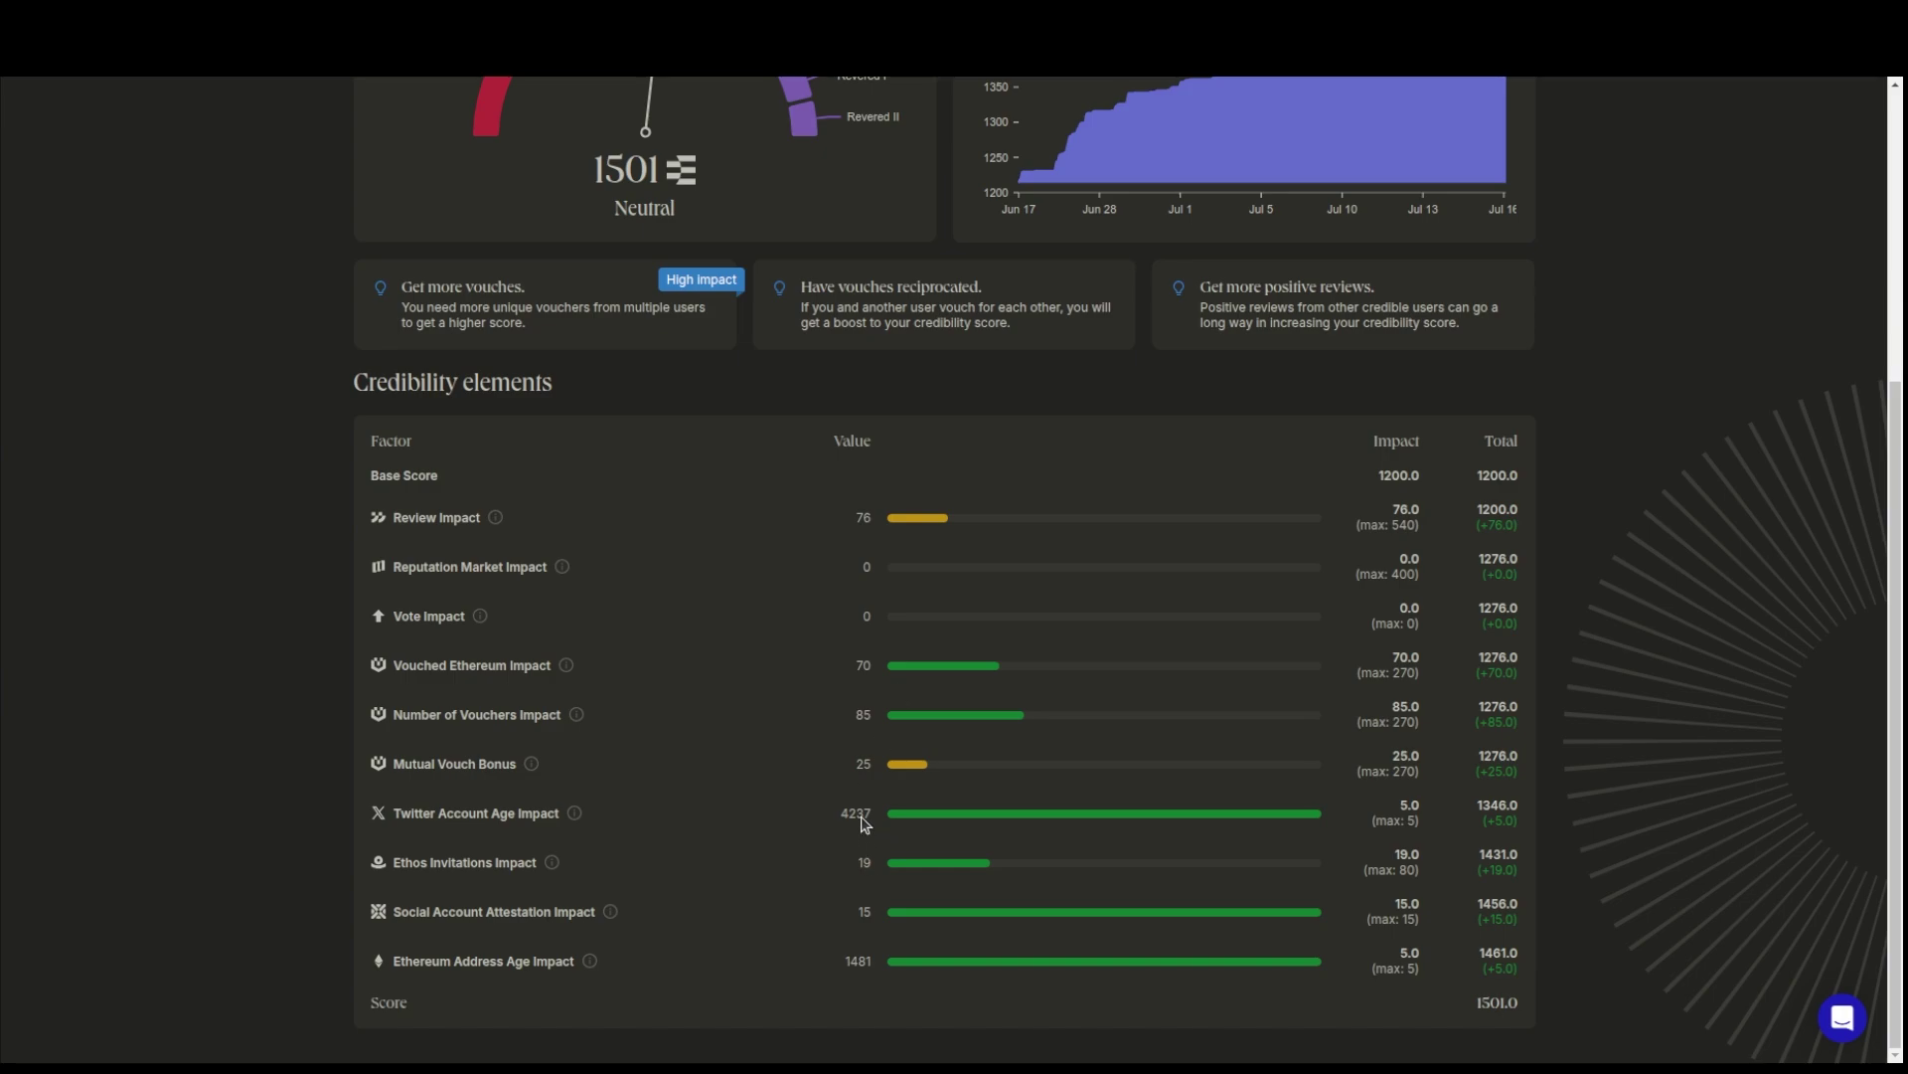
pyautogui.scroll(4, 839, 793)
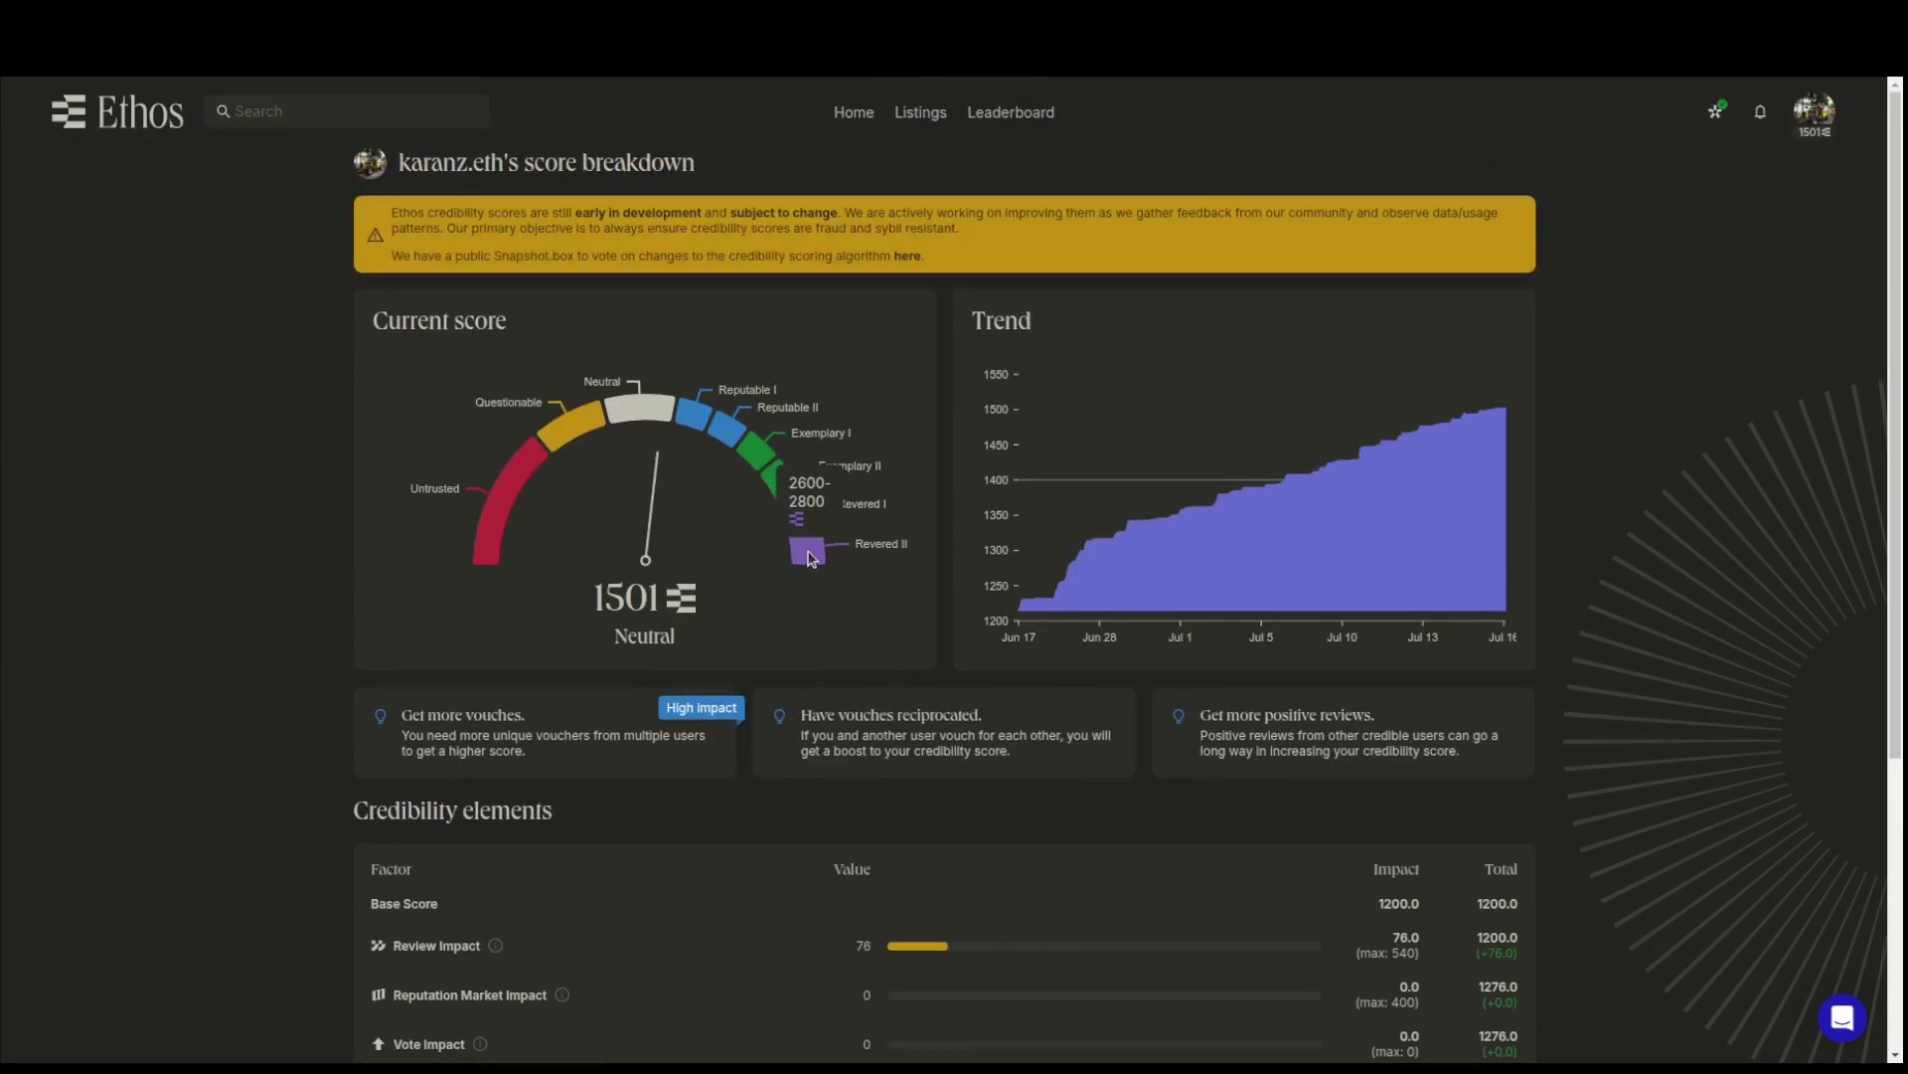
pyautogui.scroll(-4, 883, 835)
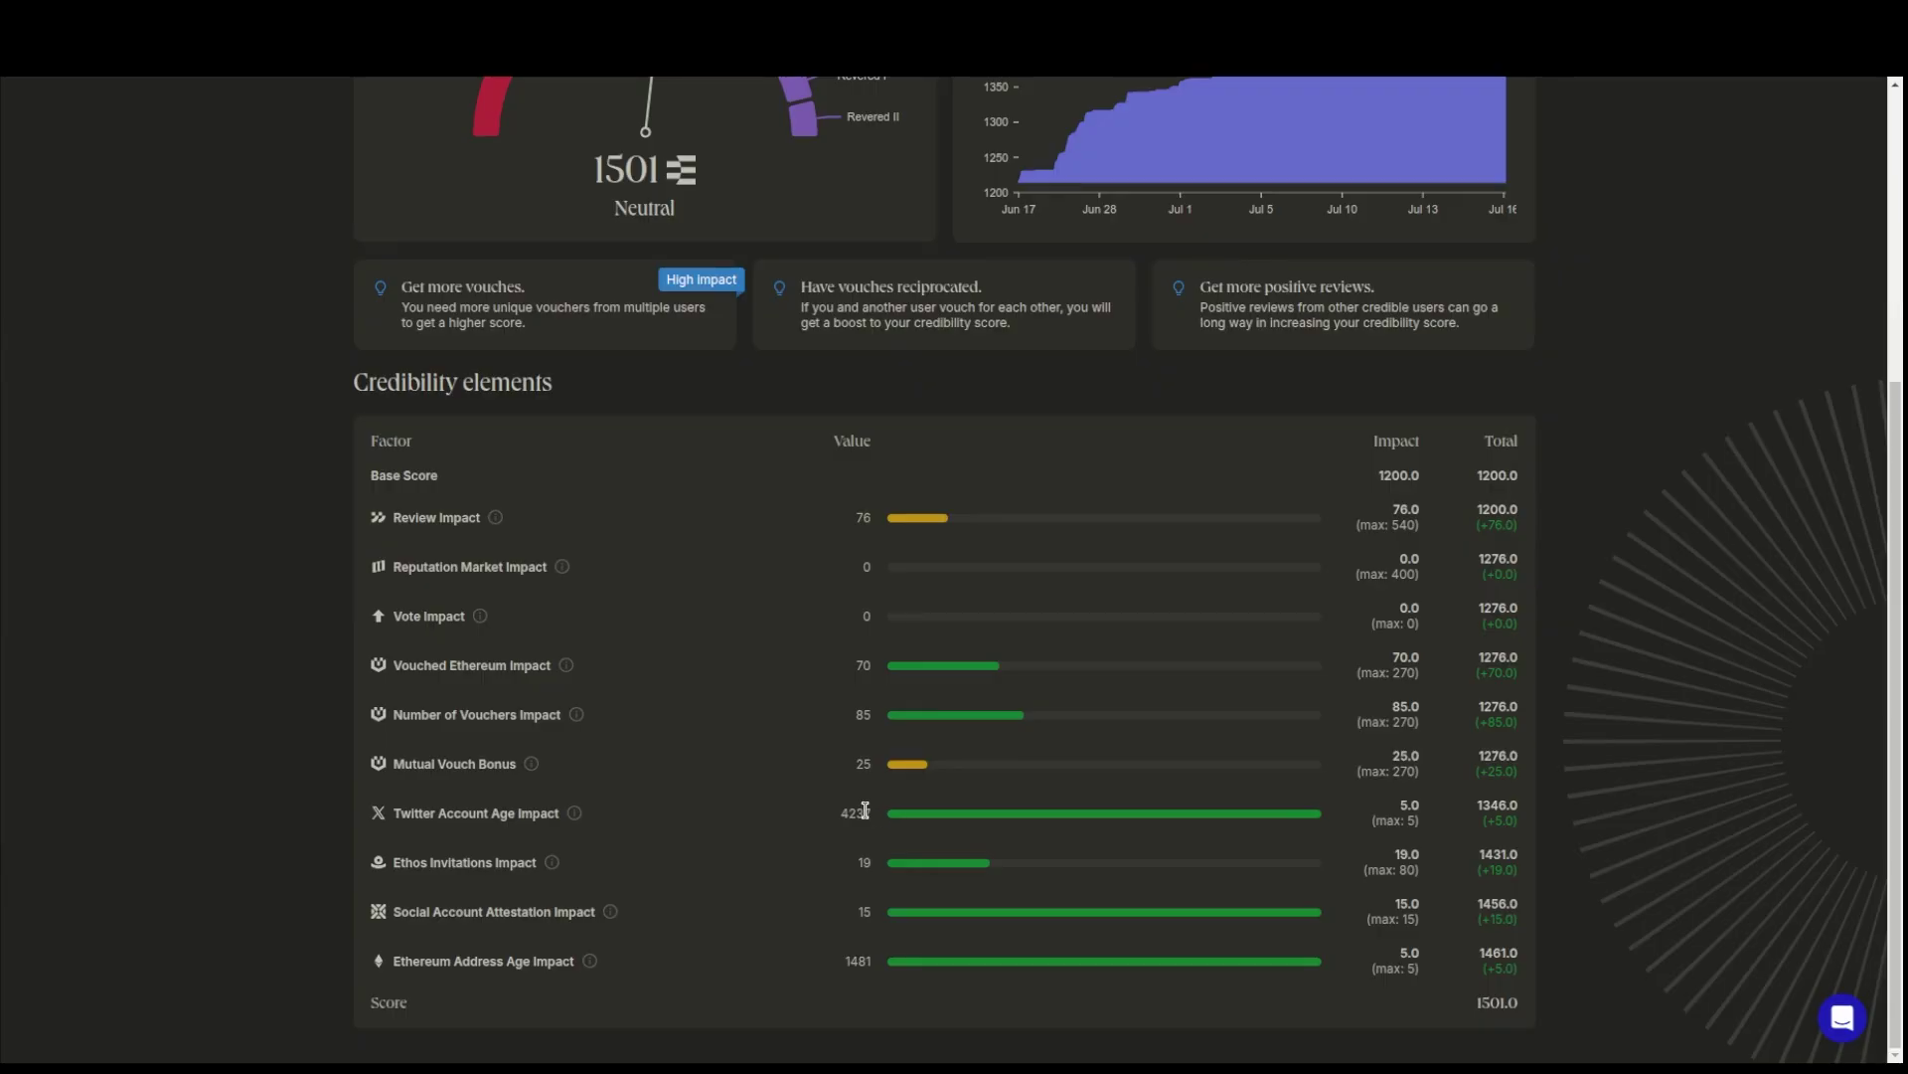
pyautogui.scroll(4, 1138, 793)
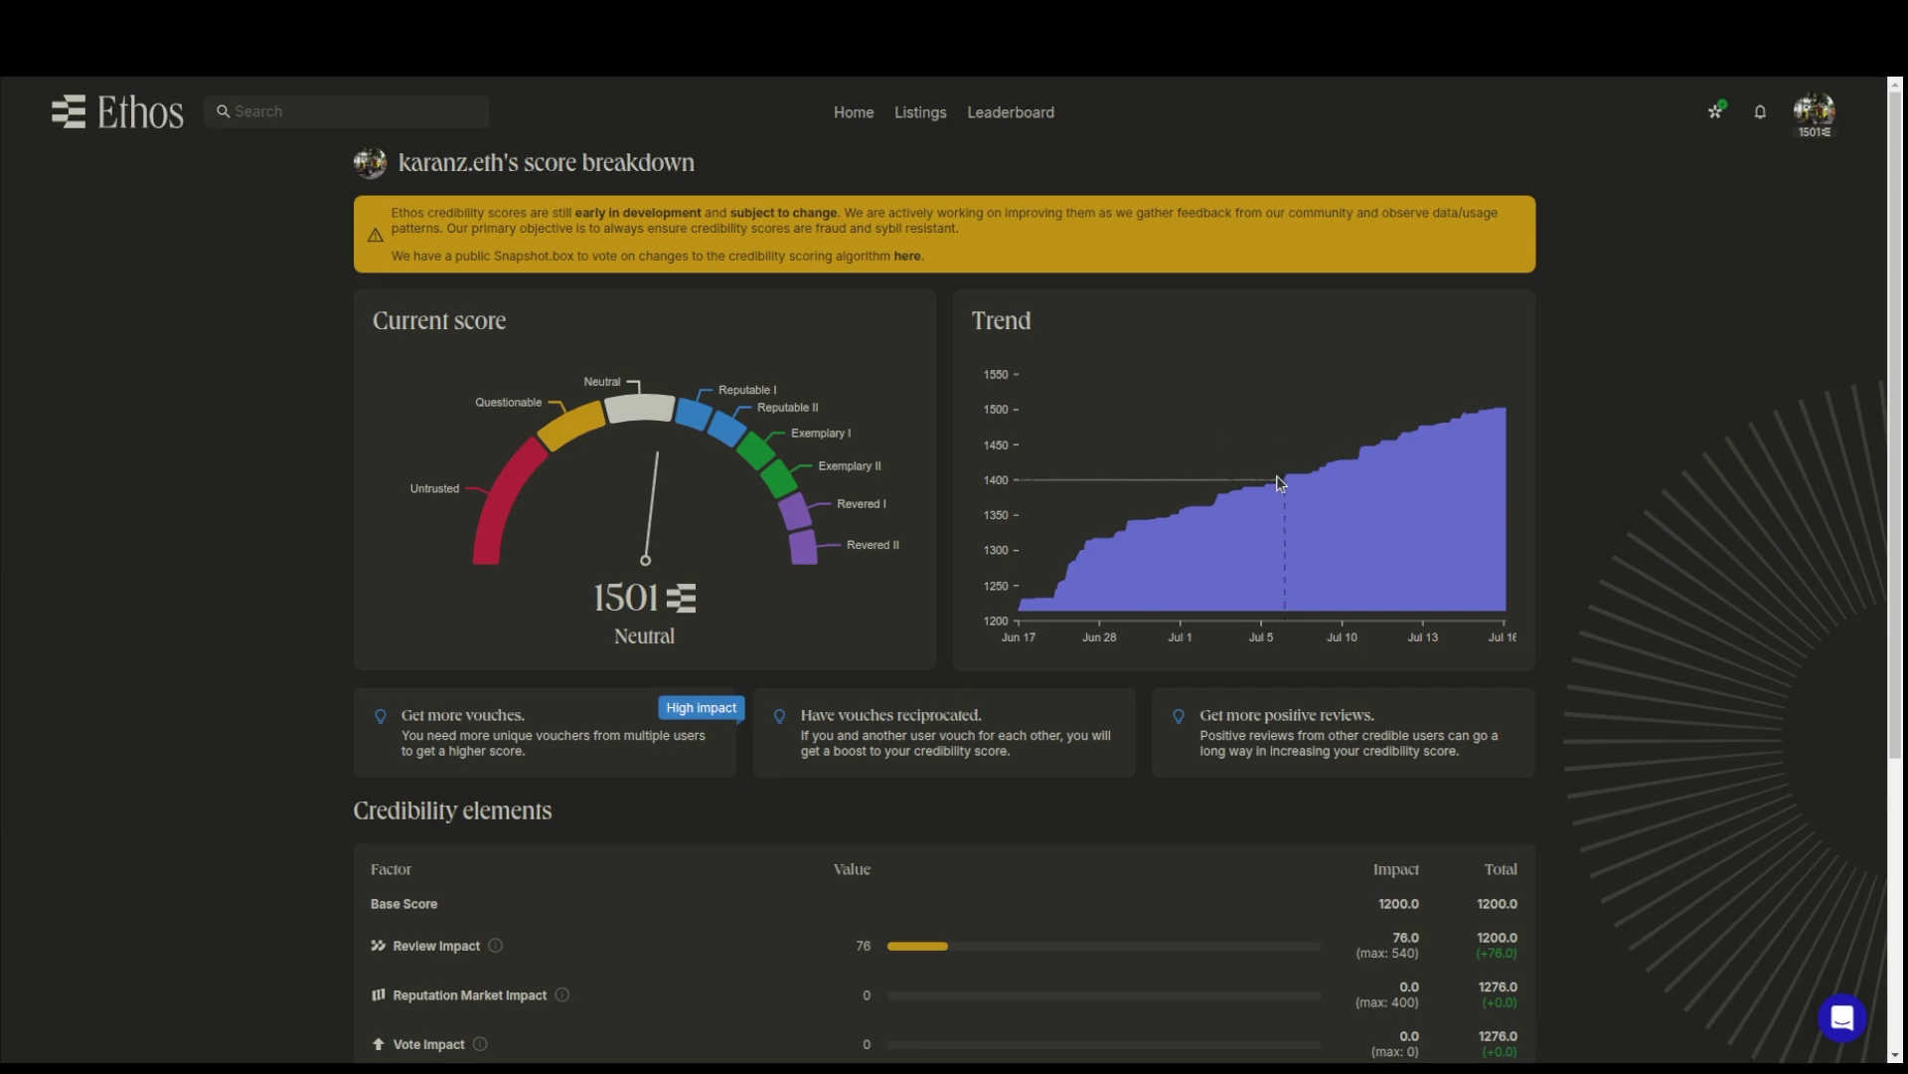
pyautogui.moveTo(1277, 485)
pyautogui.scroll(-4, 905, 845)
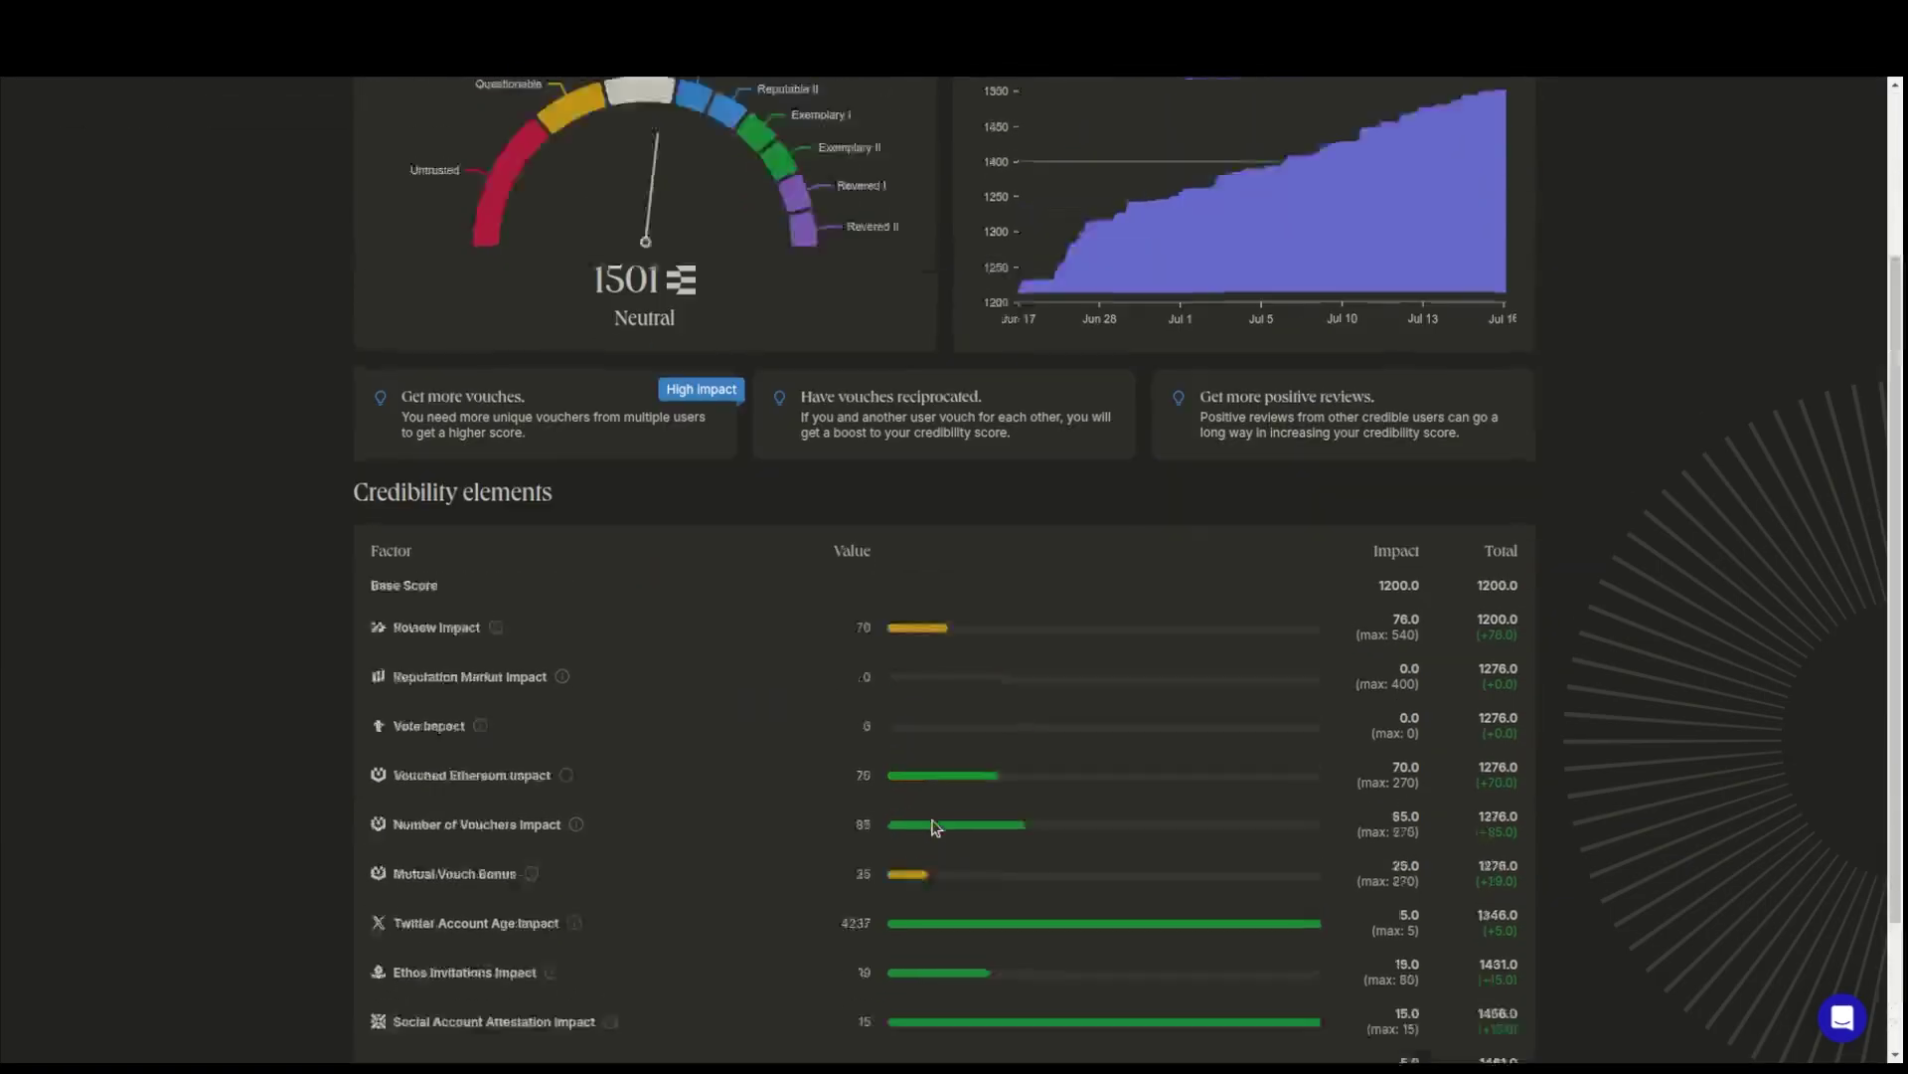
pyautogui.scroll(4, 934, 827)
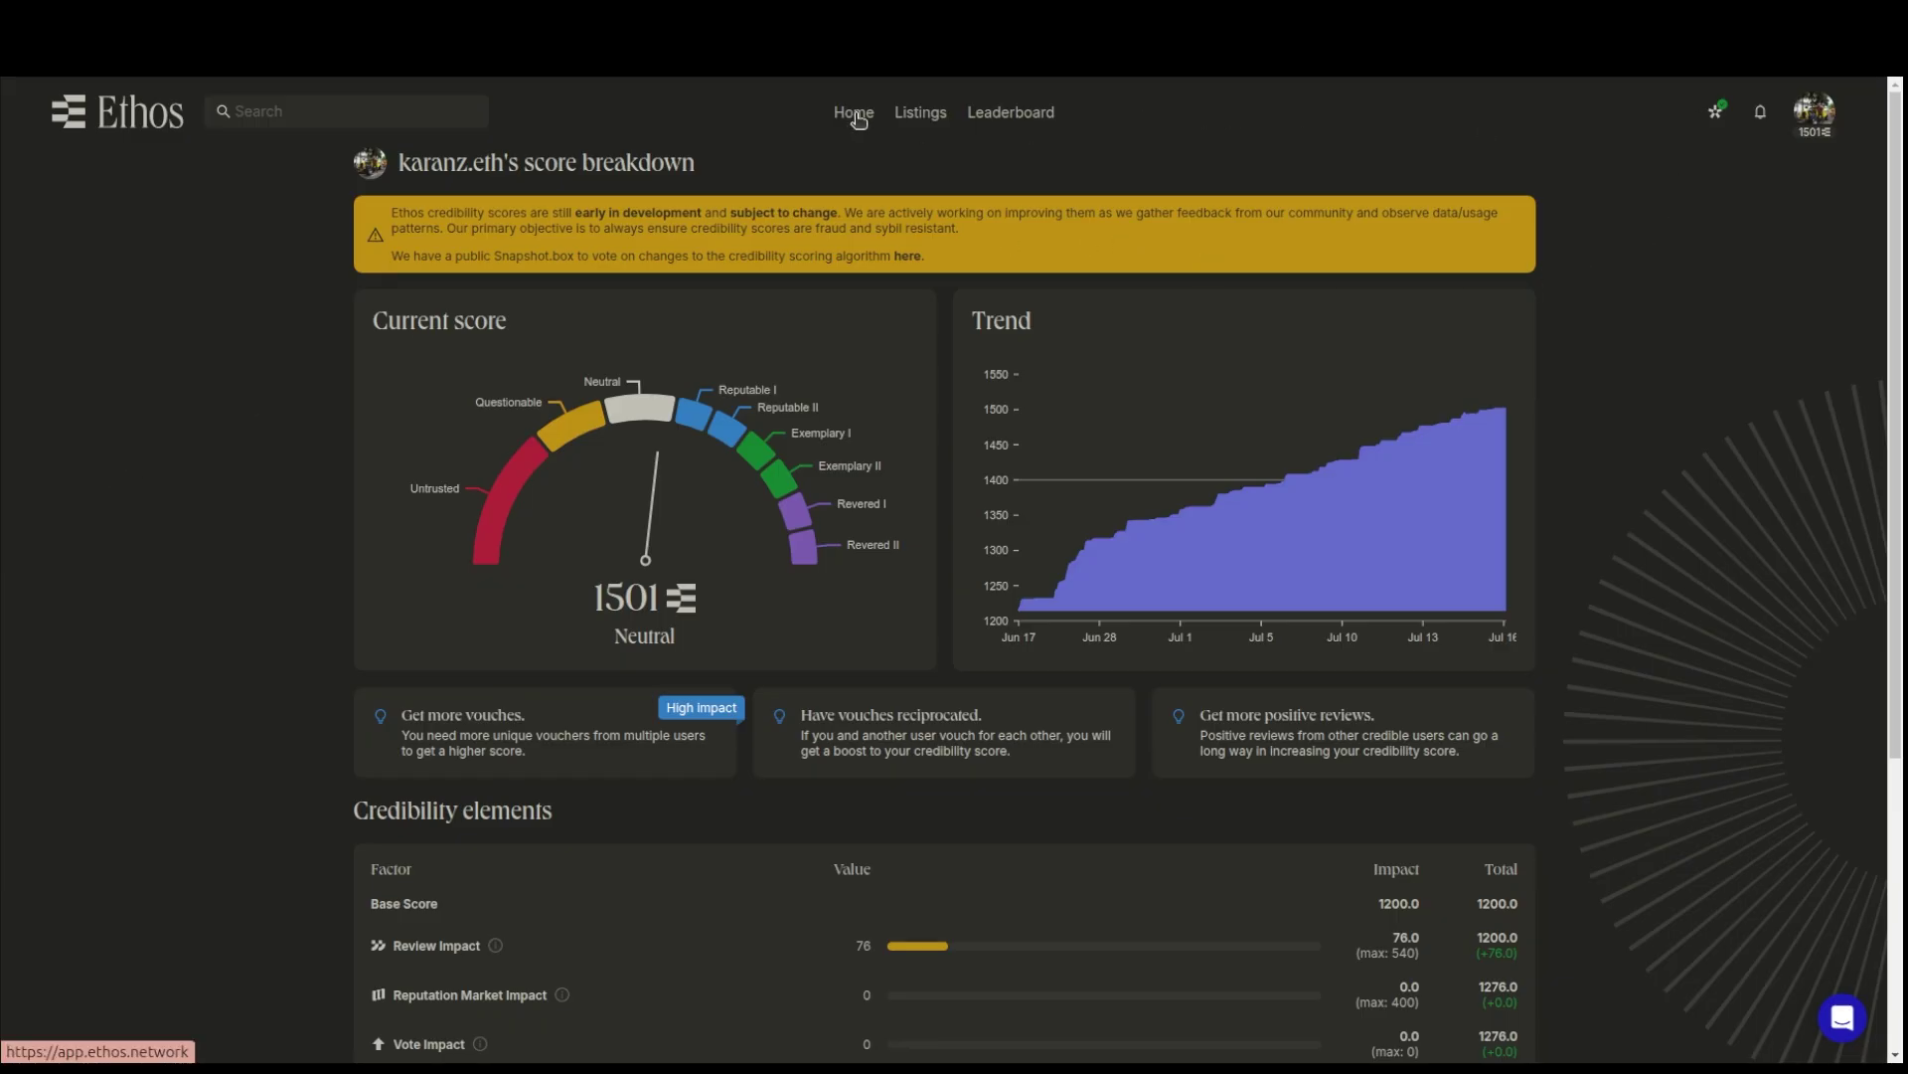
# - Switch to your Vouches page from the avatar side panel
pyautogui.click(1814, 115)
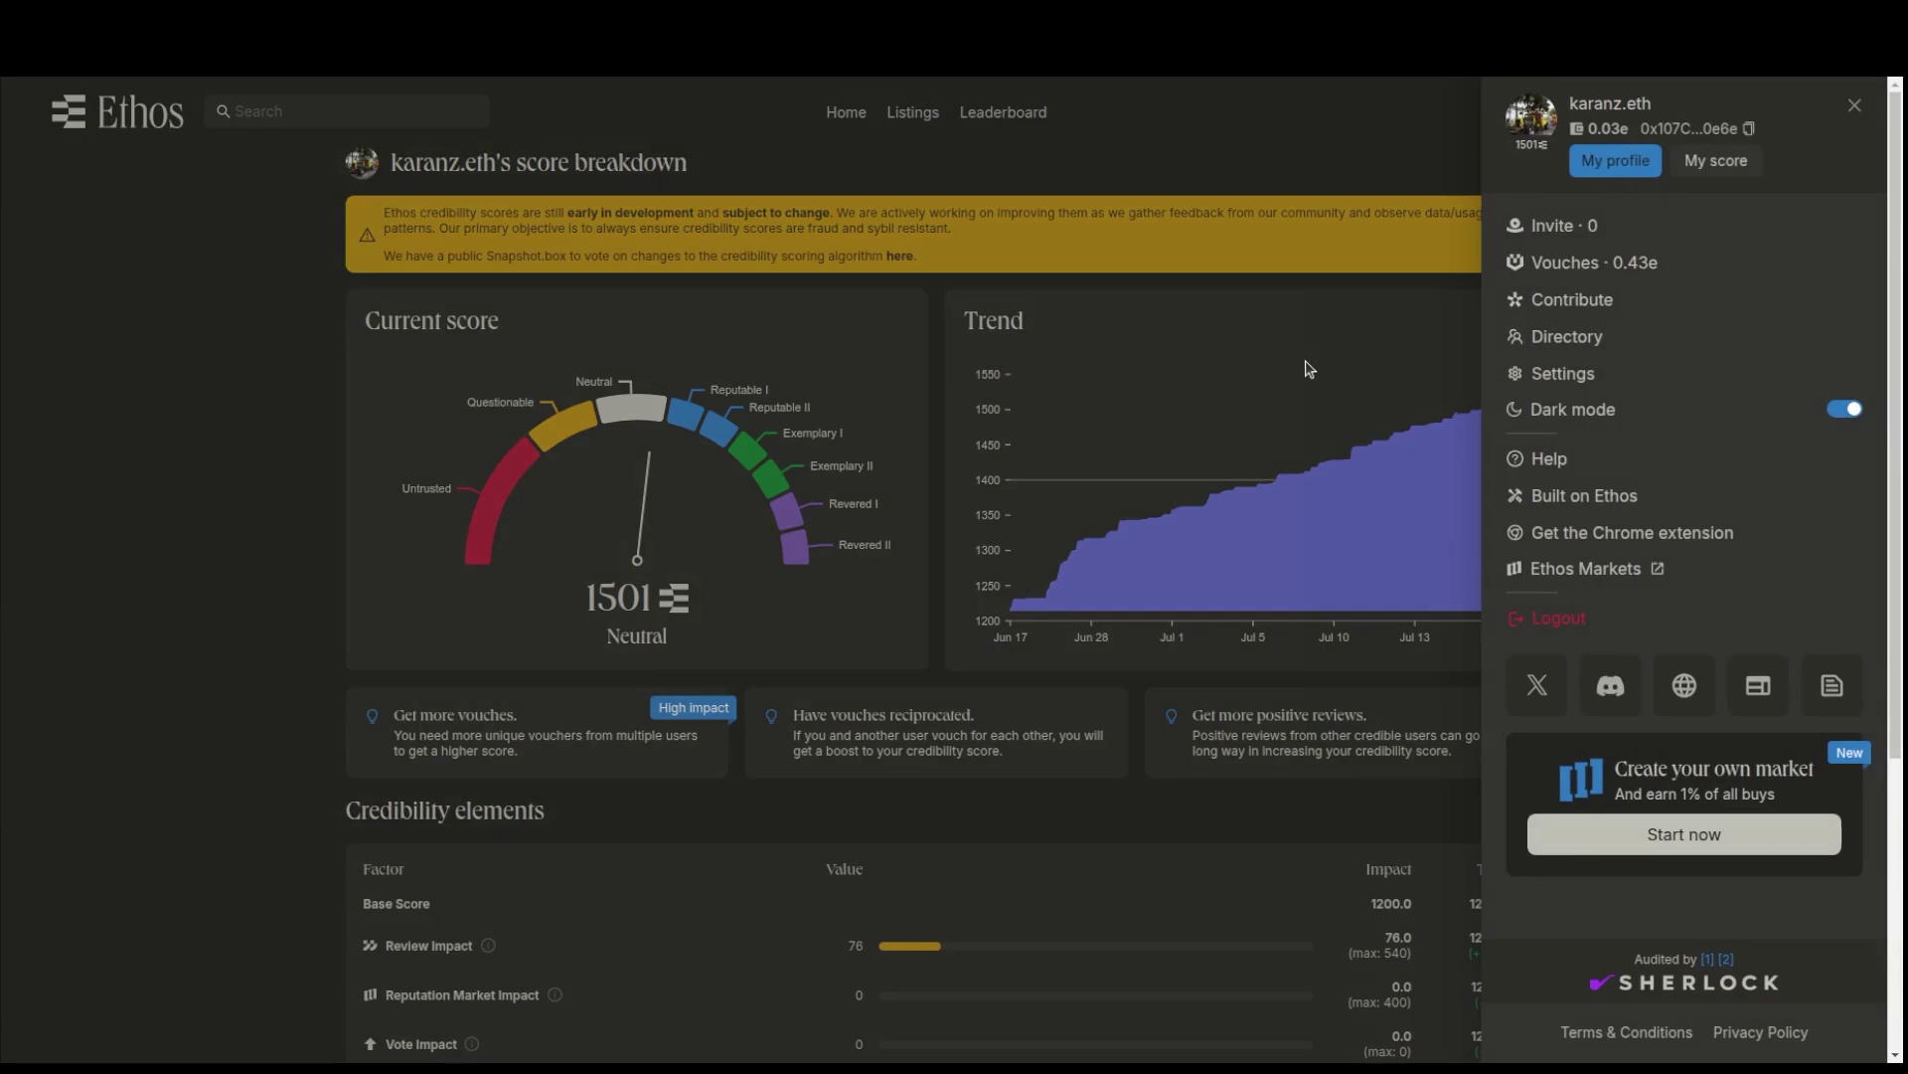
pyautogui.click(1622, 266)
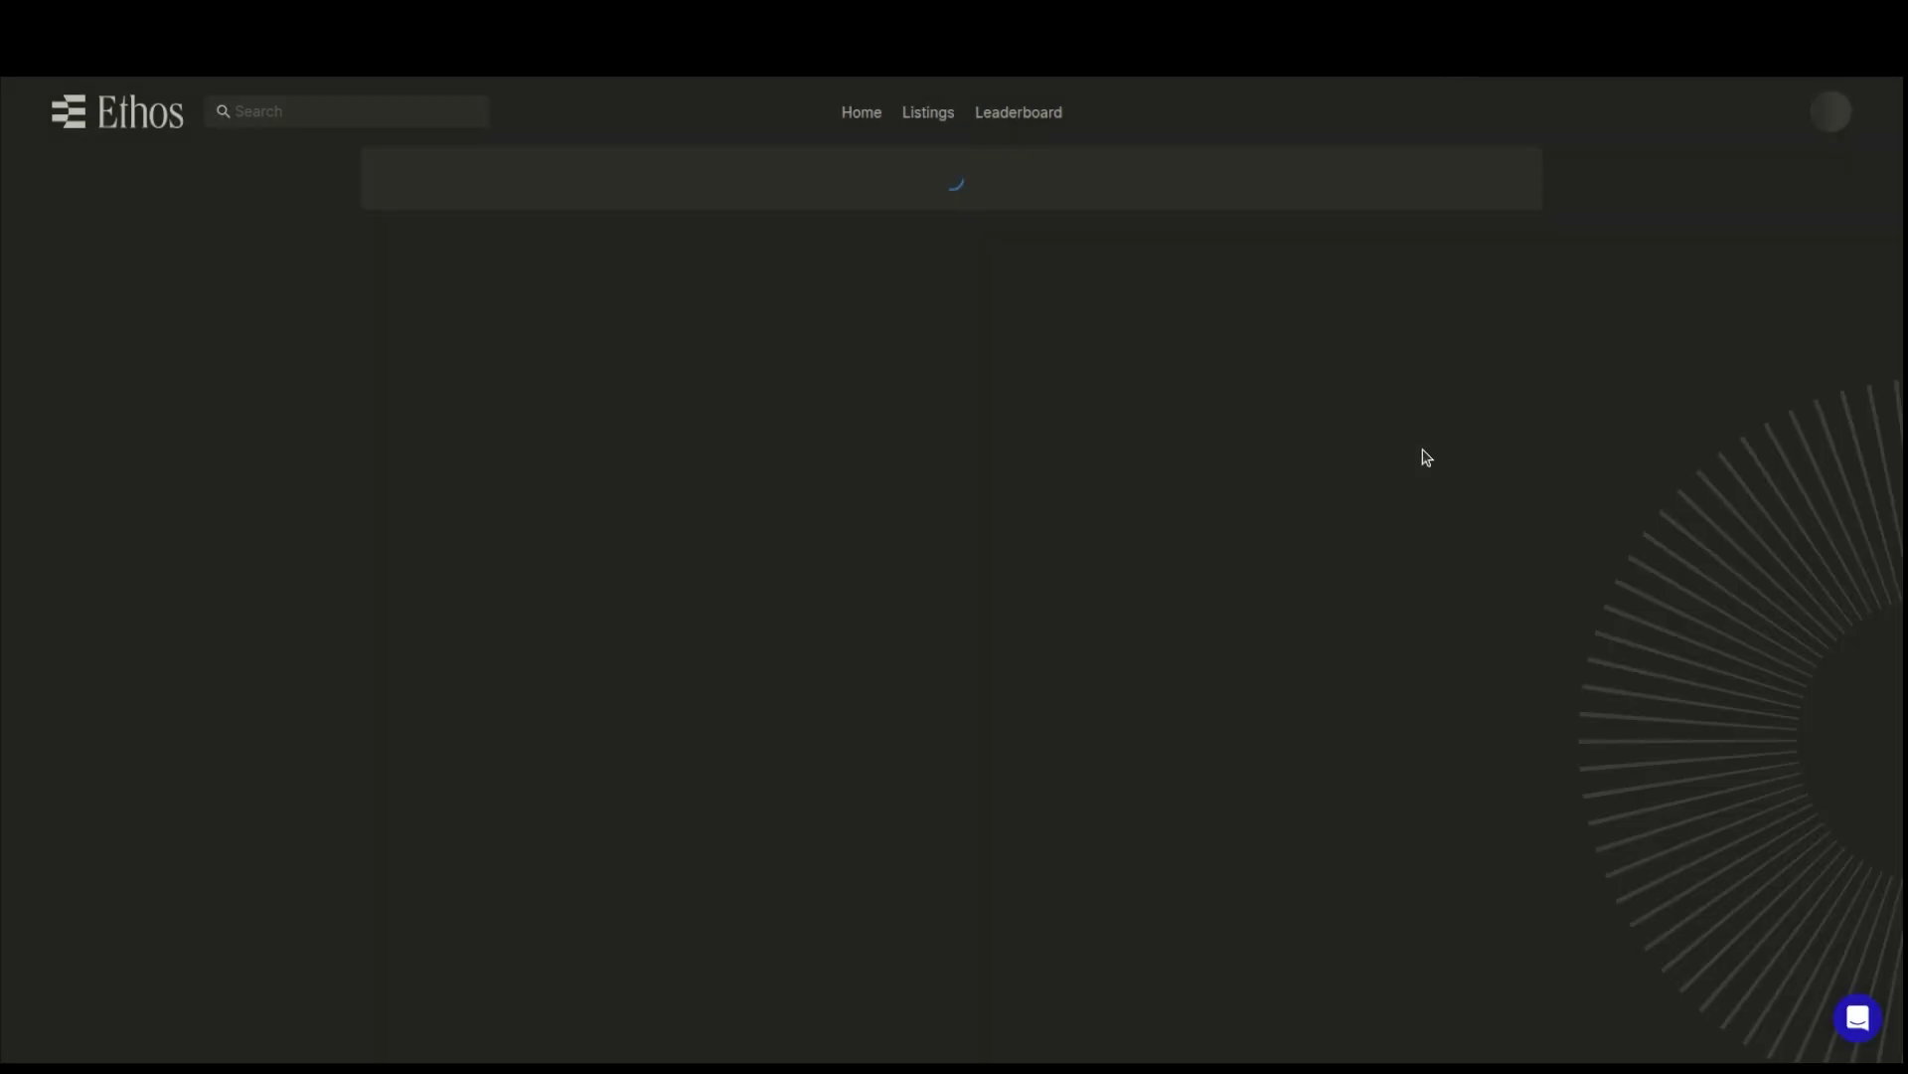